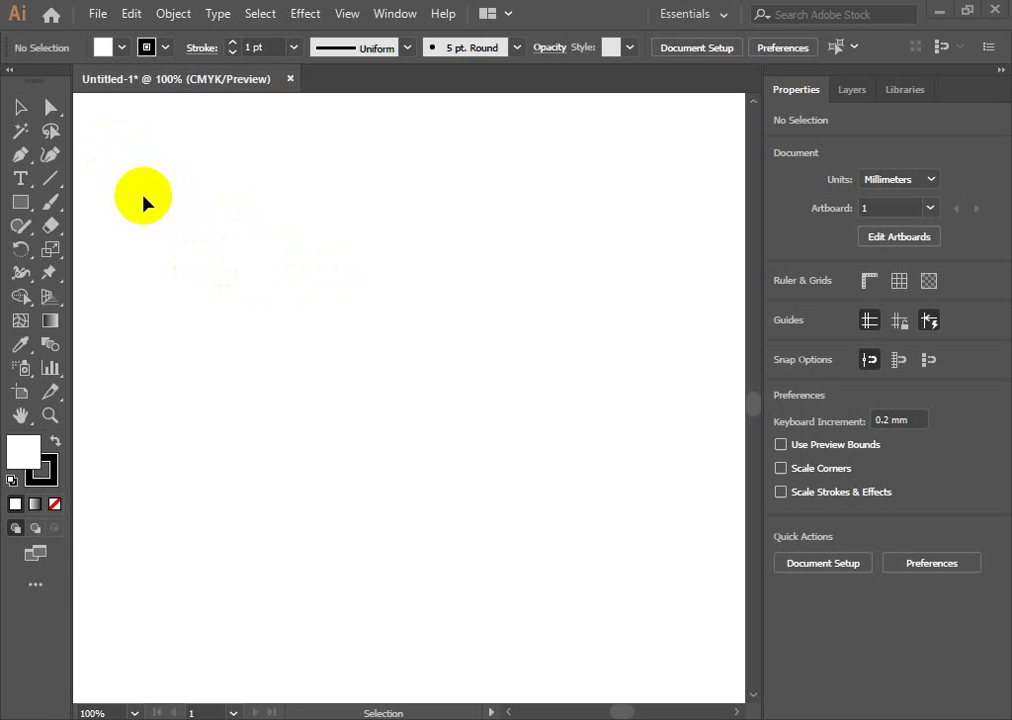
Select the Pen Tool (P) from the pen tool group.
click(22, 157)
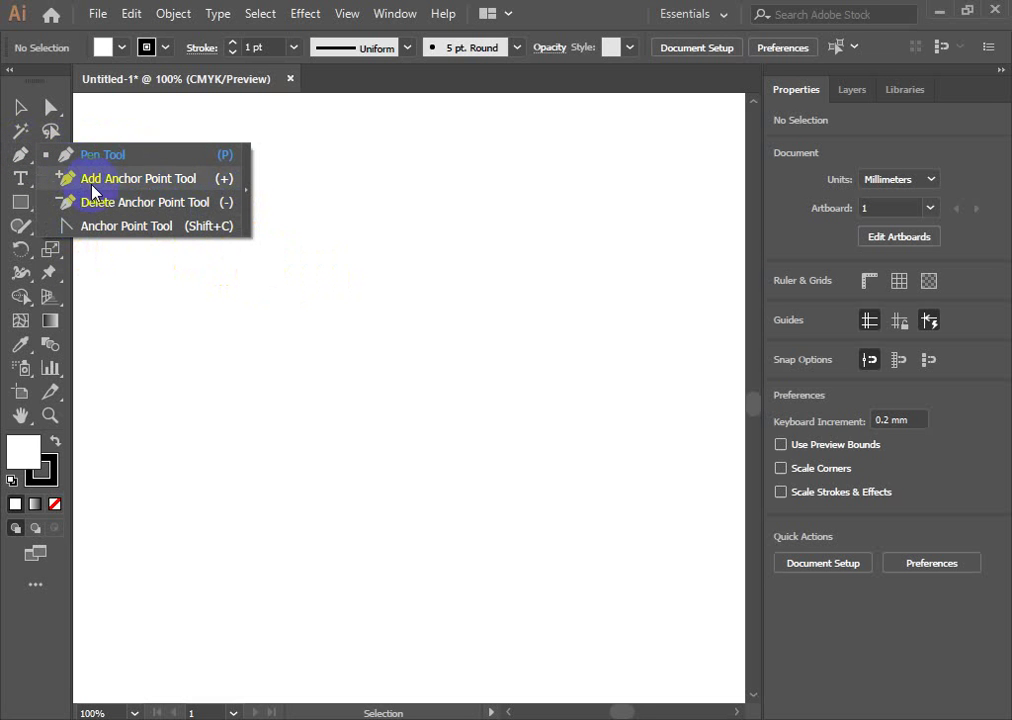
click(62, 152)
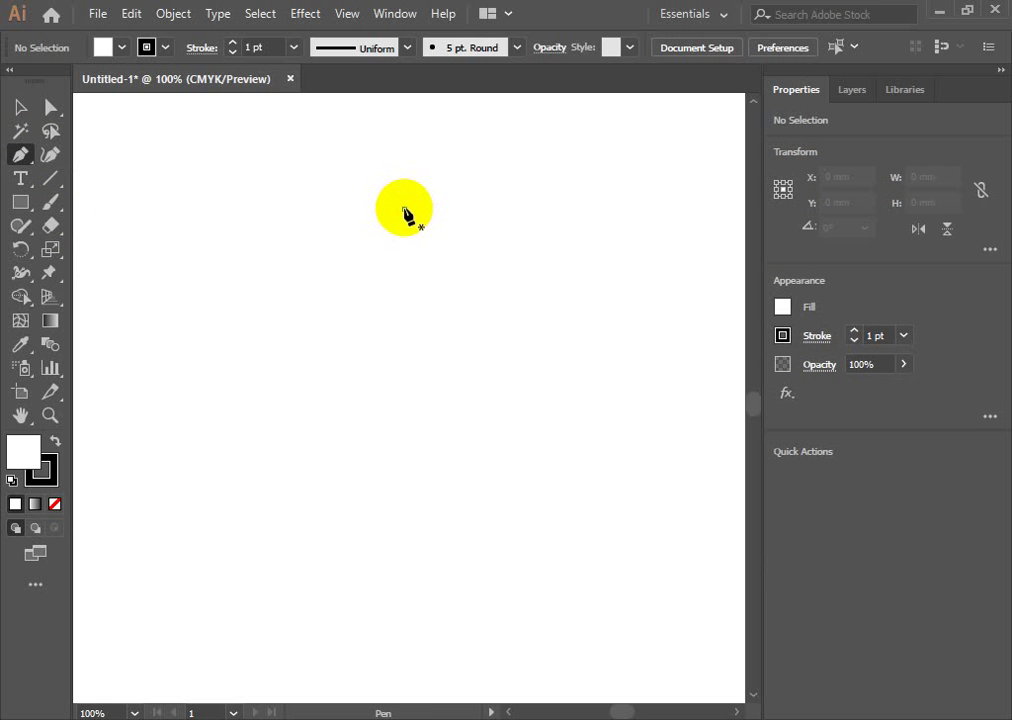
Draw a closed four-anchor curvy blob path across the upper artboard, then select it whole.
click(404, 209)
mouse_move(241, 386)
mouse_down()
mouse_move(306, 483)
mouse_move(264, 556)
mouse_up()
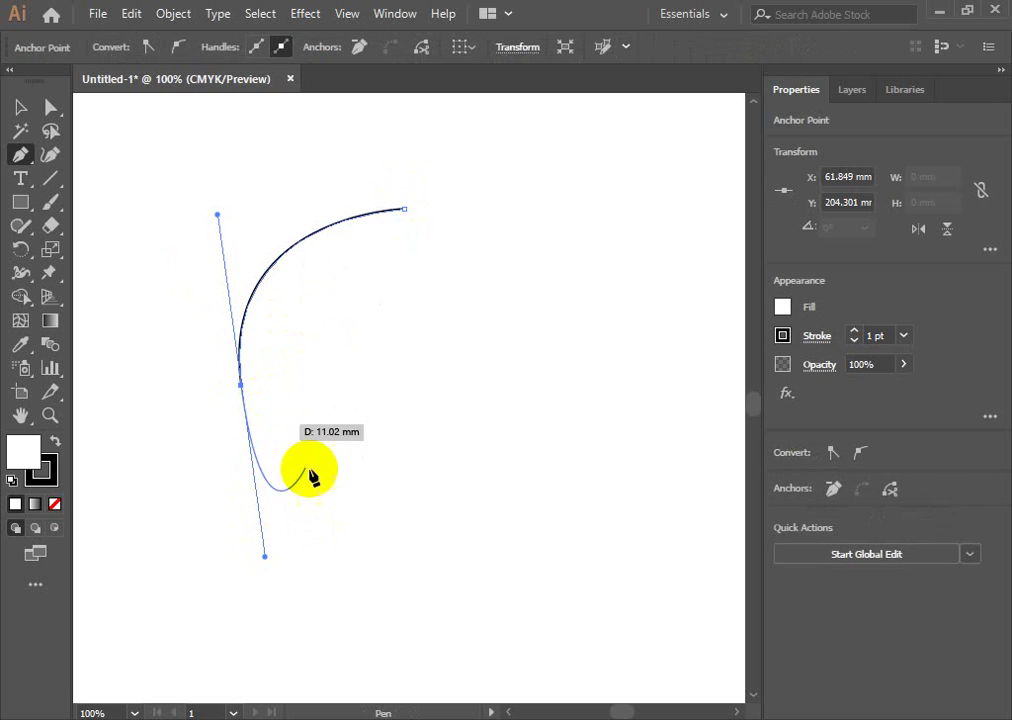
click(550, 413)
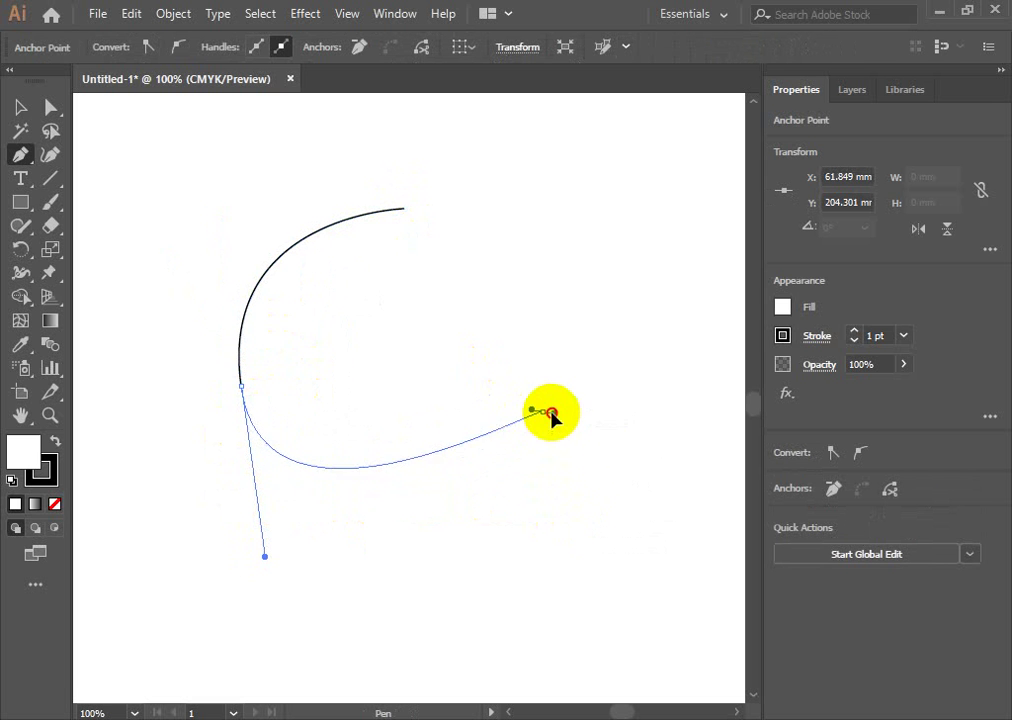
drag(550, 413, 654, 495)
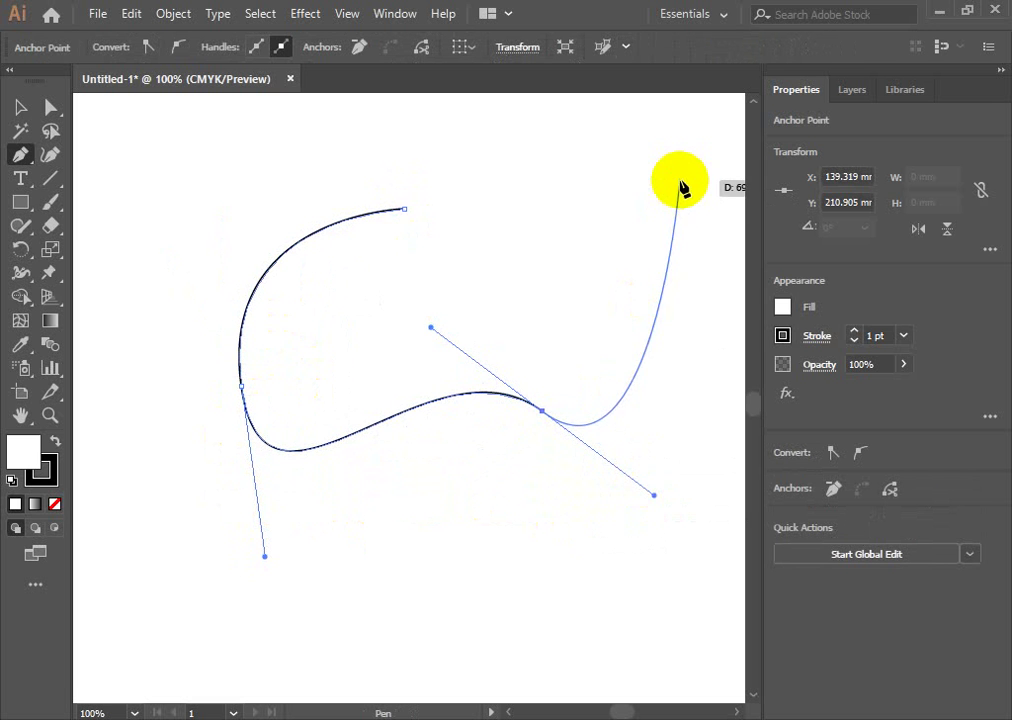
drag(678, 189, 553, 135)
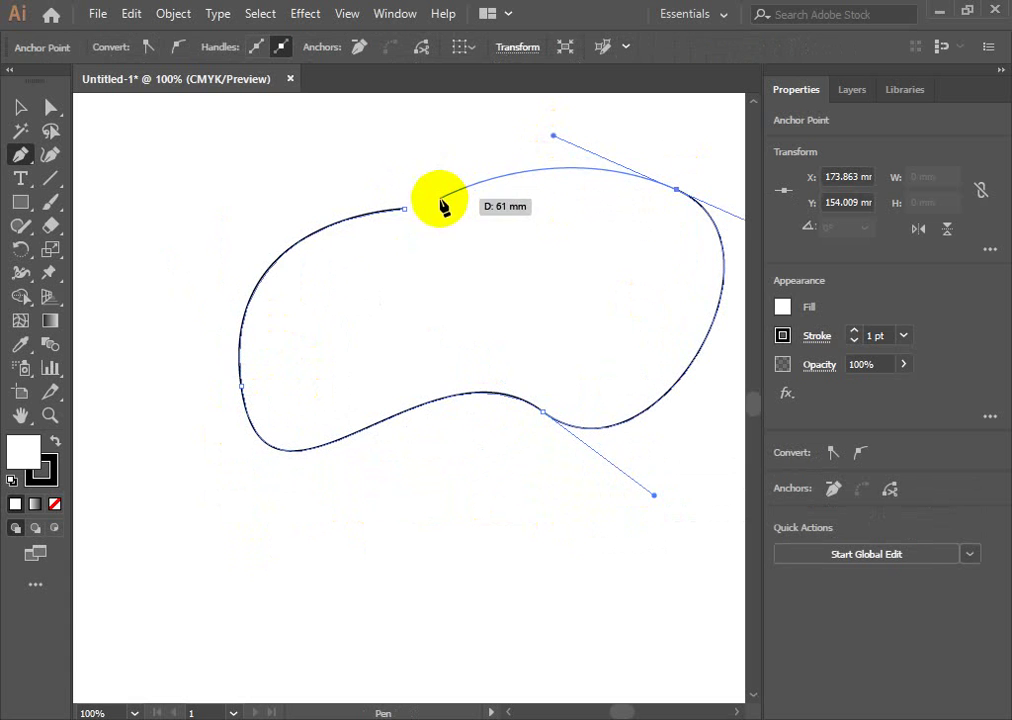
mouse_move(404, 209)
mouse_down()
mouse_move(373, 289)
mouse_move(339, 332)
mouse_up()
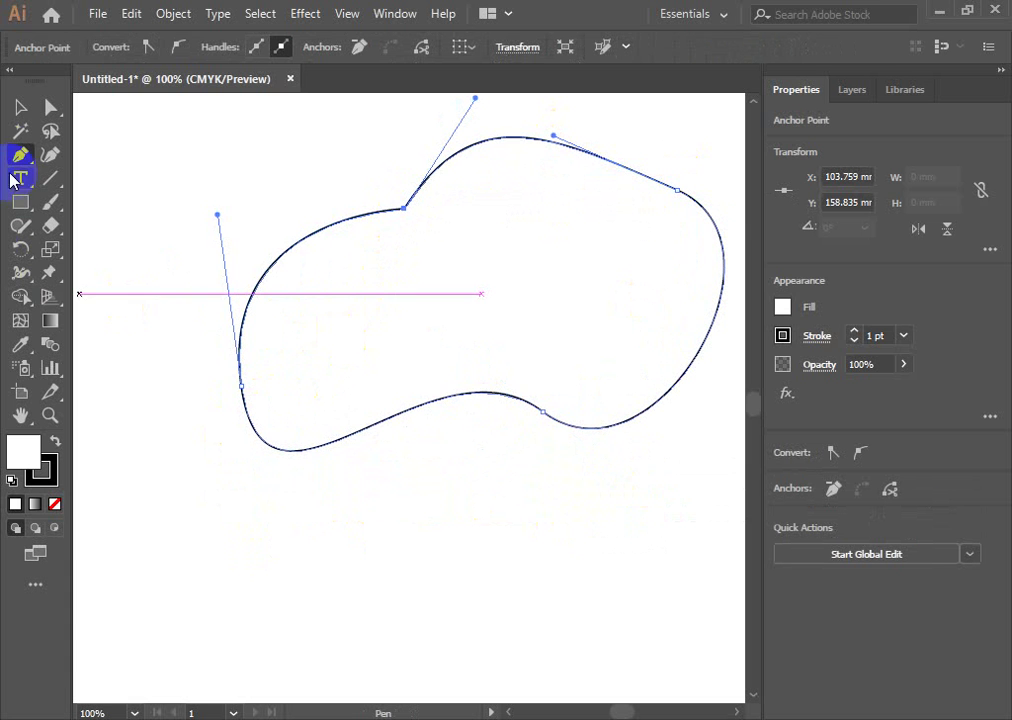
click(20, 107)
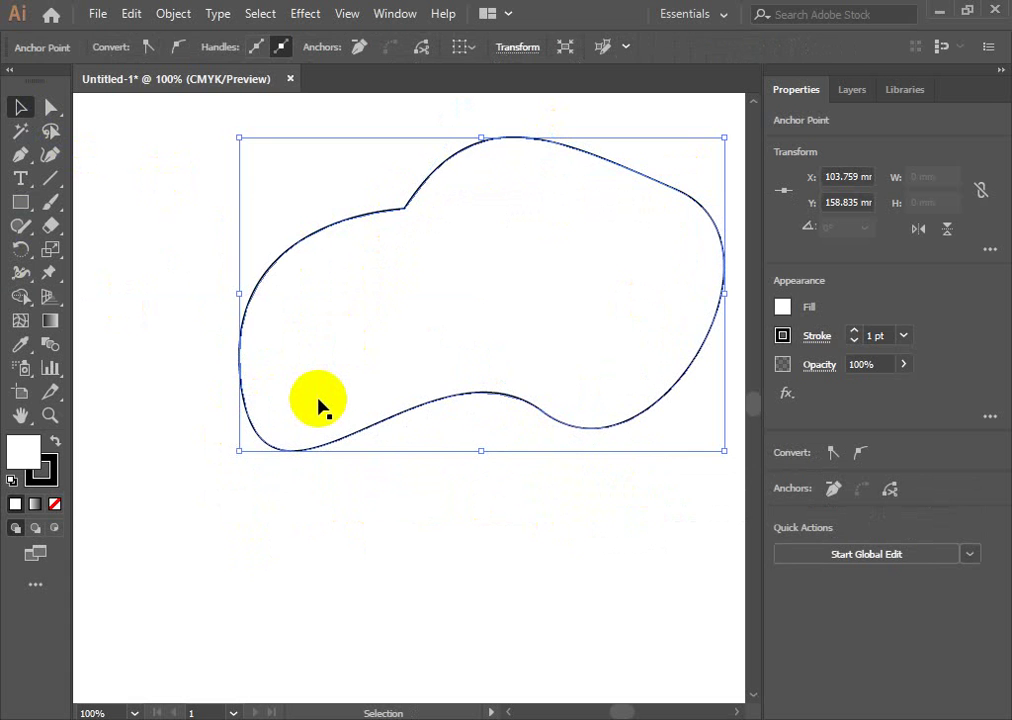
Undo back to the single top-to-left arc and switch to Direct Selection.
key(Delete)
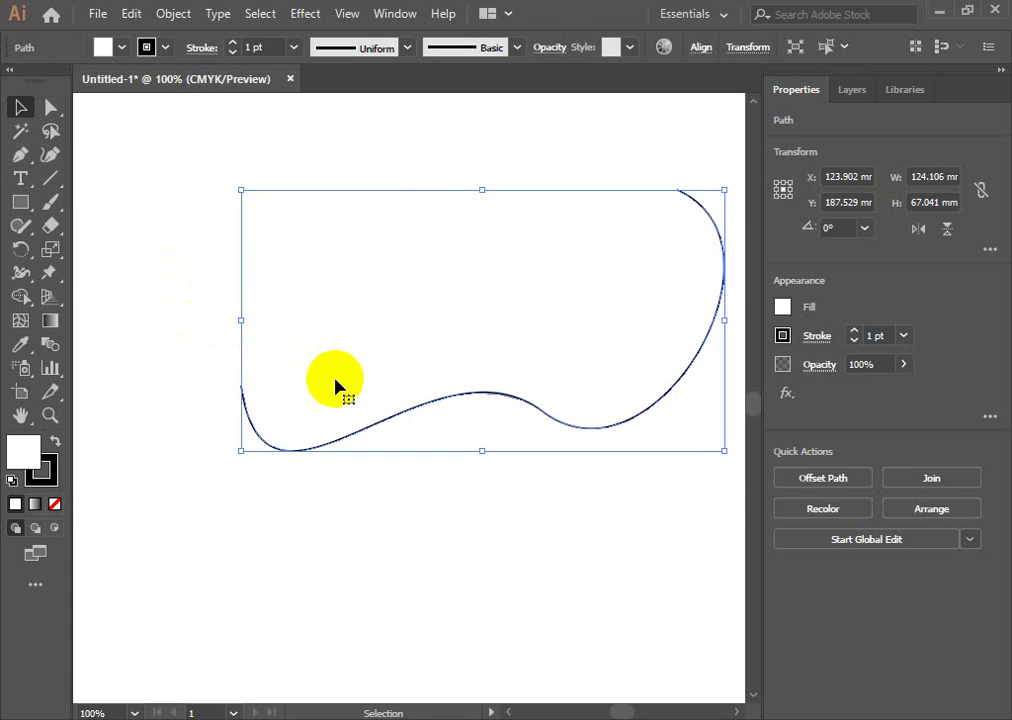
key(ctrl+z)
key(ctrl+z)
key(ctrl+z)
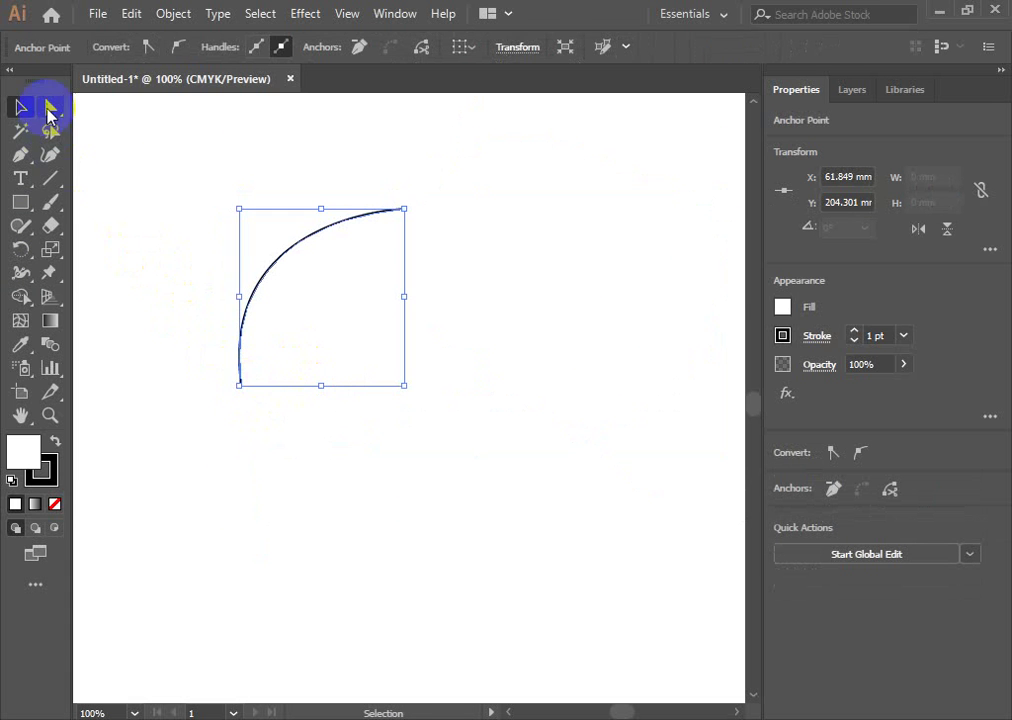
click(50, 107)
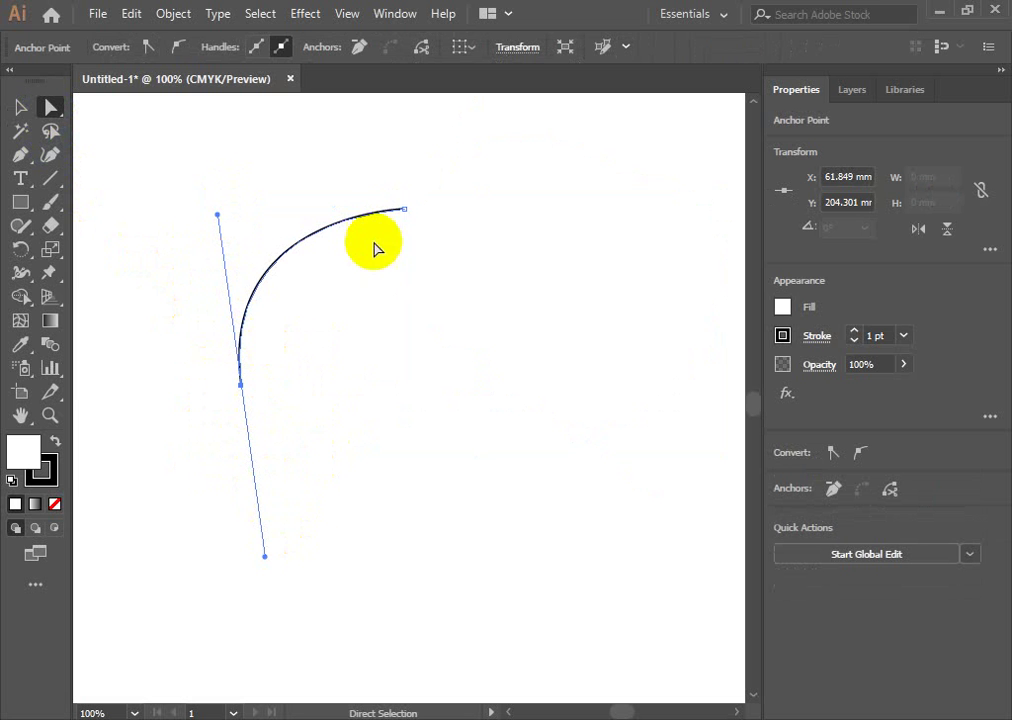
Continue the arc from its lower end with a curved dip and a straight segment to the upper right.
click(404, 210)
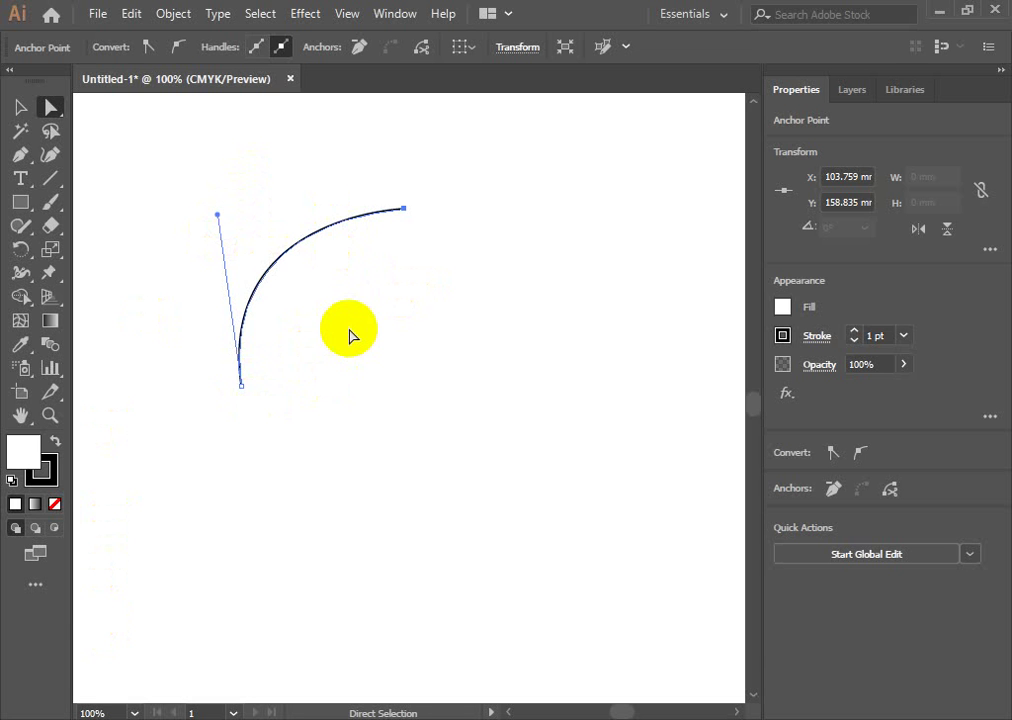
click(20, 155)
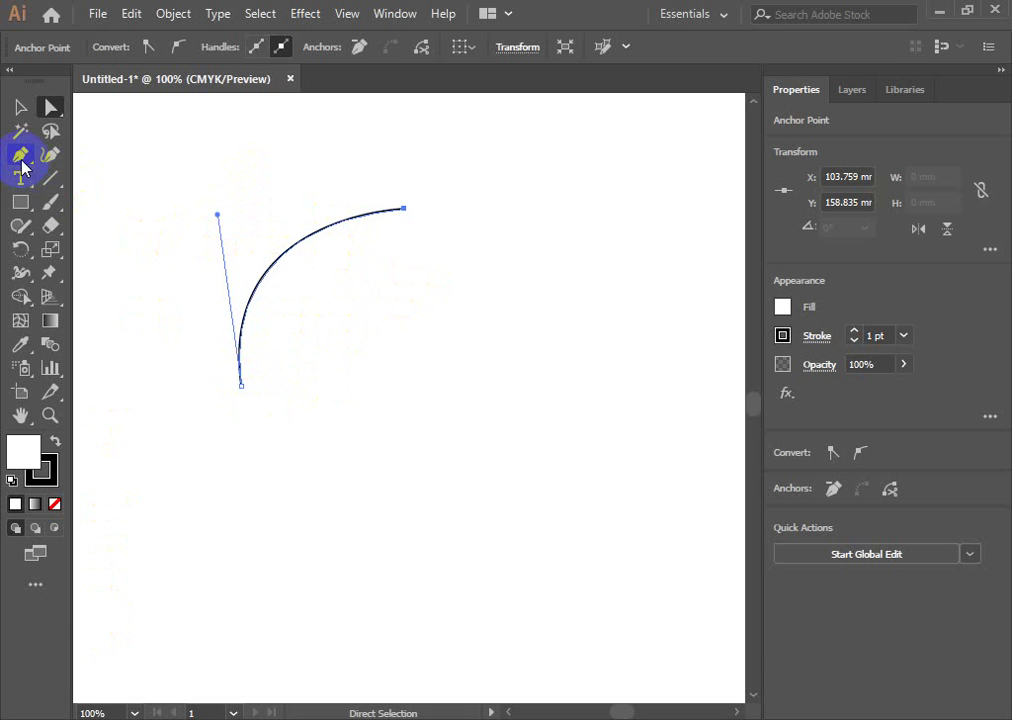
click(241, 384)
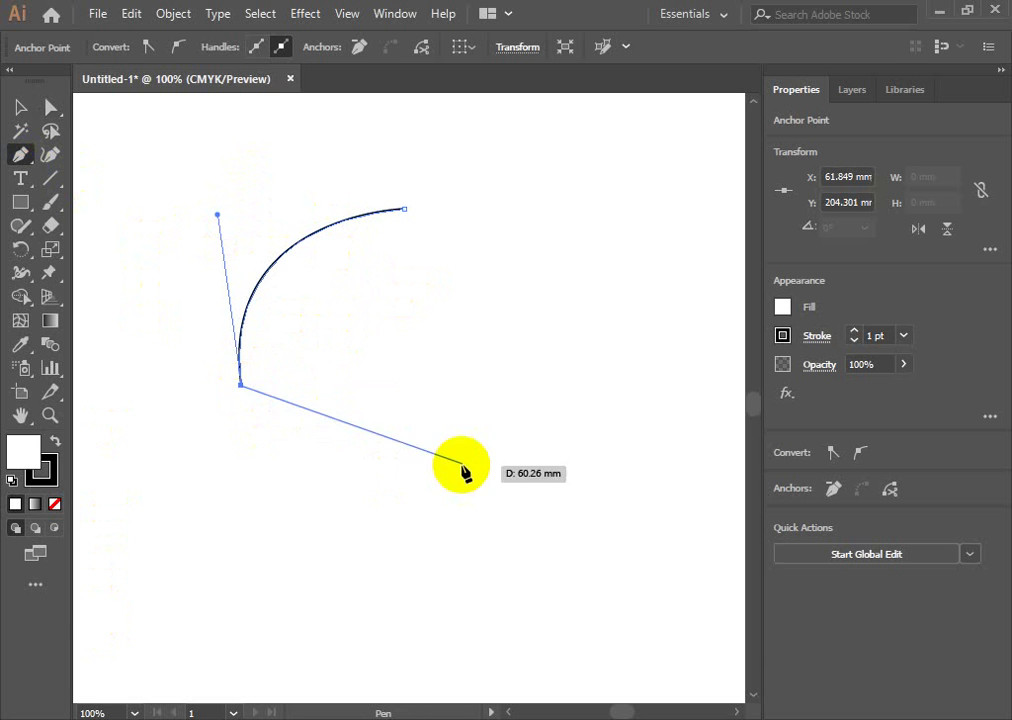
mouse_move(449, 343)
mouse_down()
mouse_move(545, 203)
mouse_move(523, 225)
mouse_up()
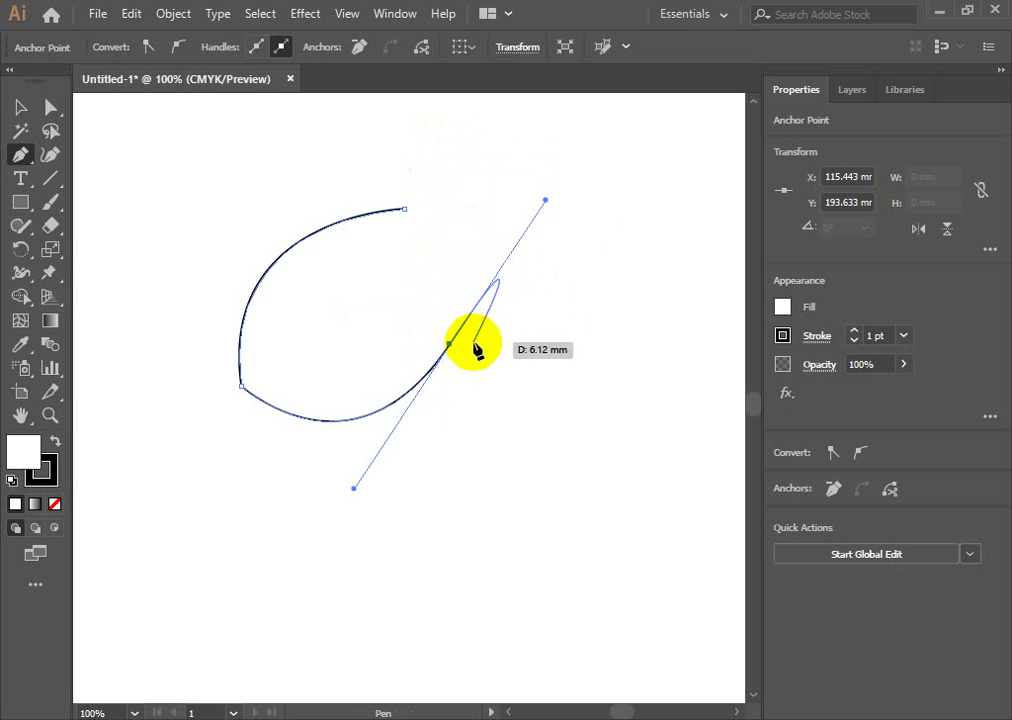
drag(451, 347, 574, 181)
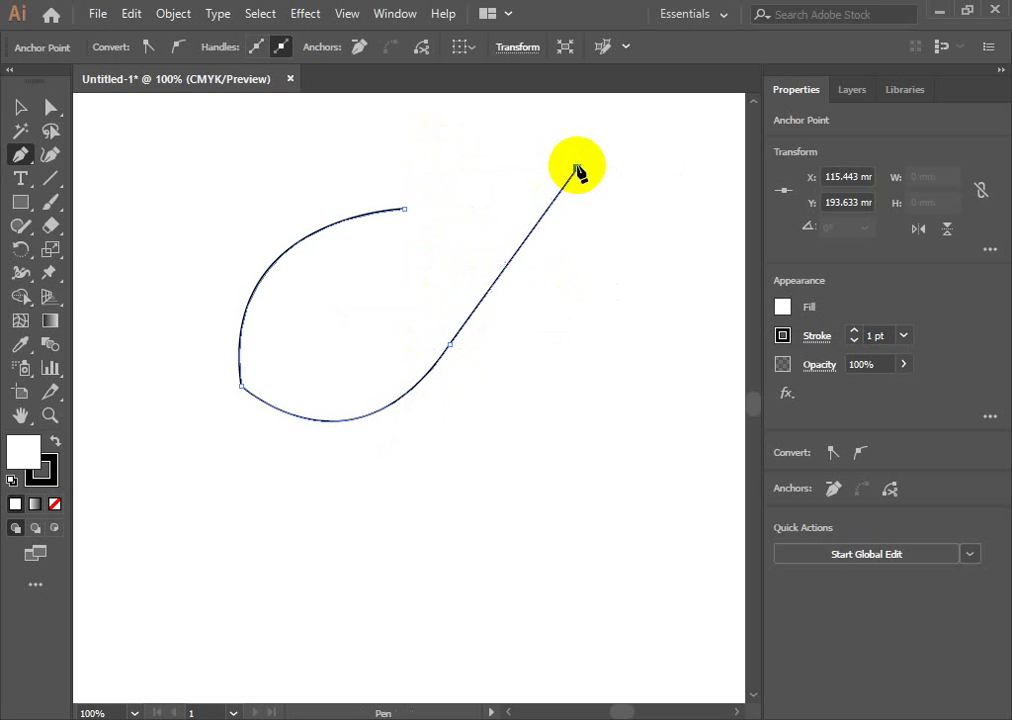
click(577, 167)
drag(522, 238, 553, 285)
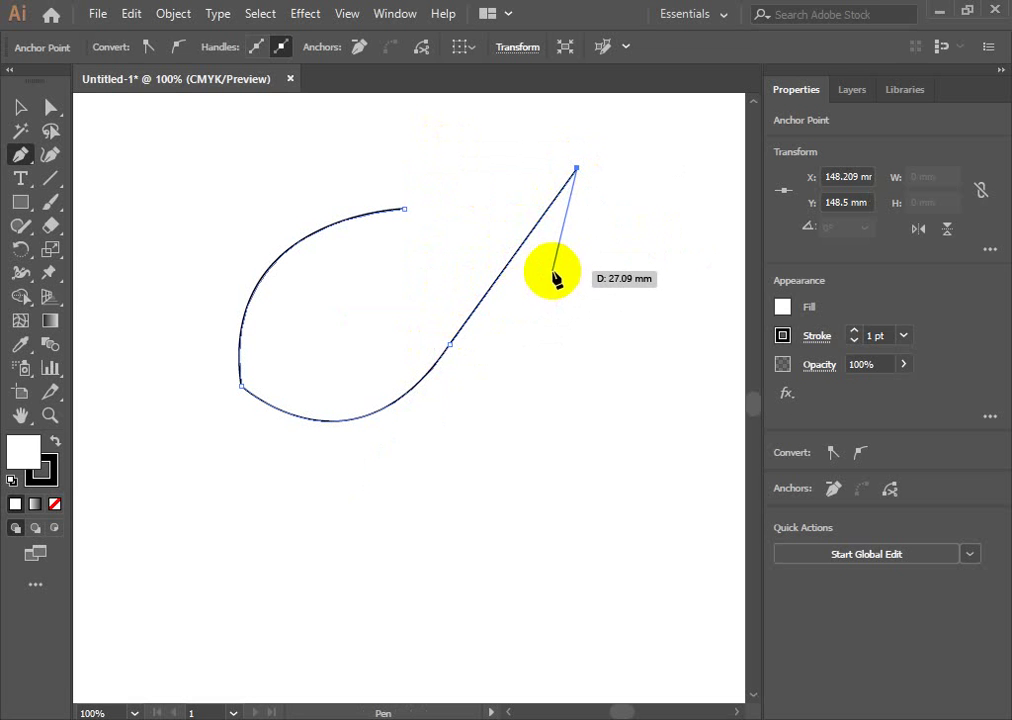
key(Escape)
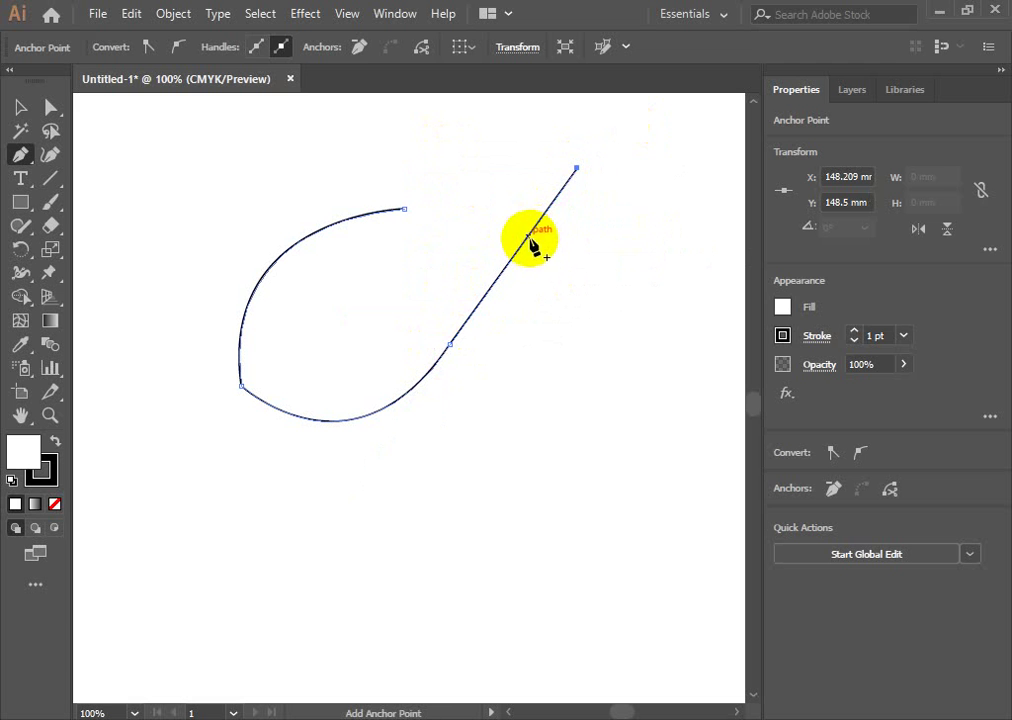
Select the path's middle anchor to show its handles, and open the pen tool flyout.
click(21, 107)
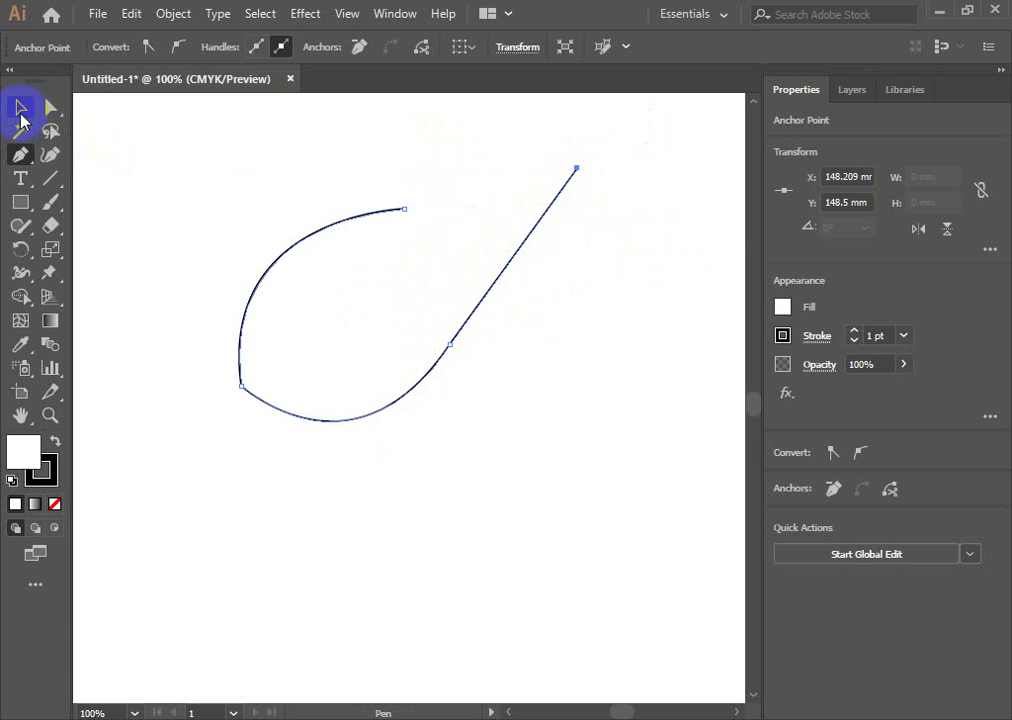
click(51, 107)
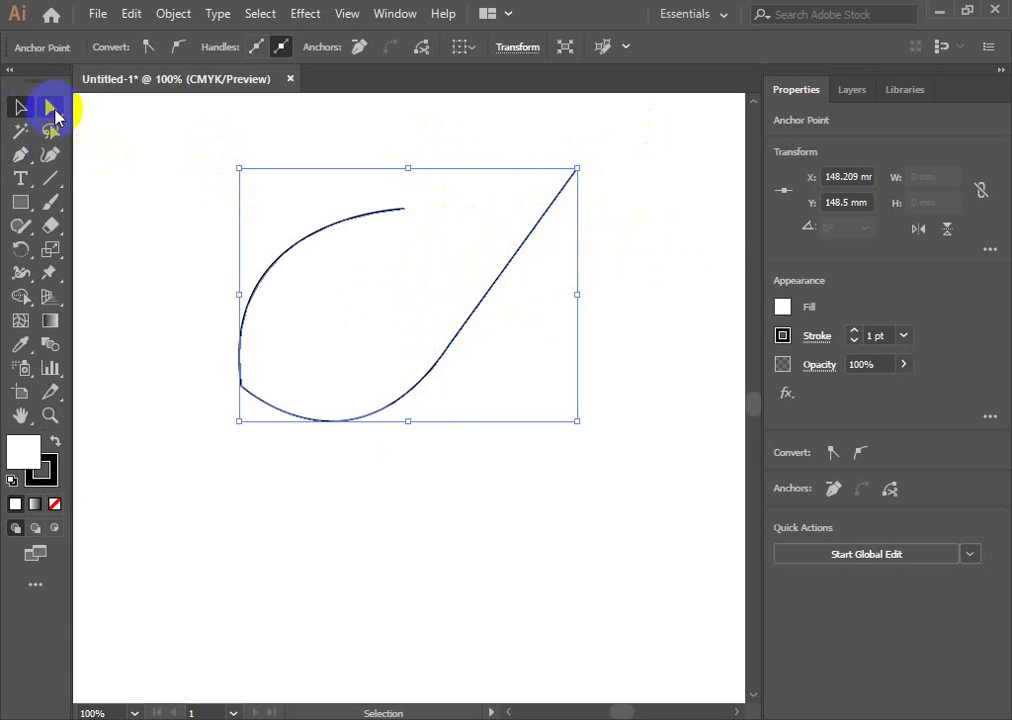
click(577, 168)
click(449, 345)
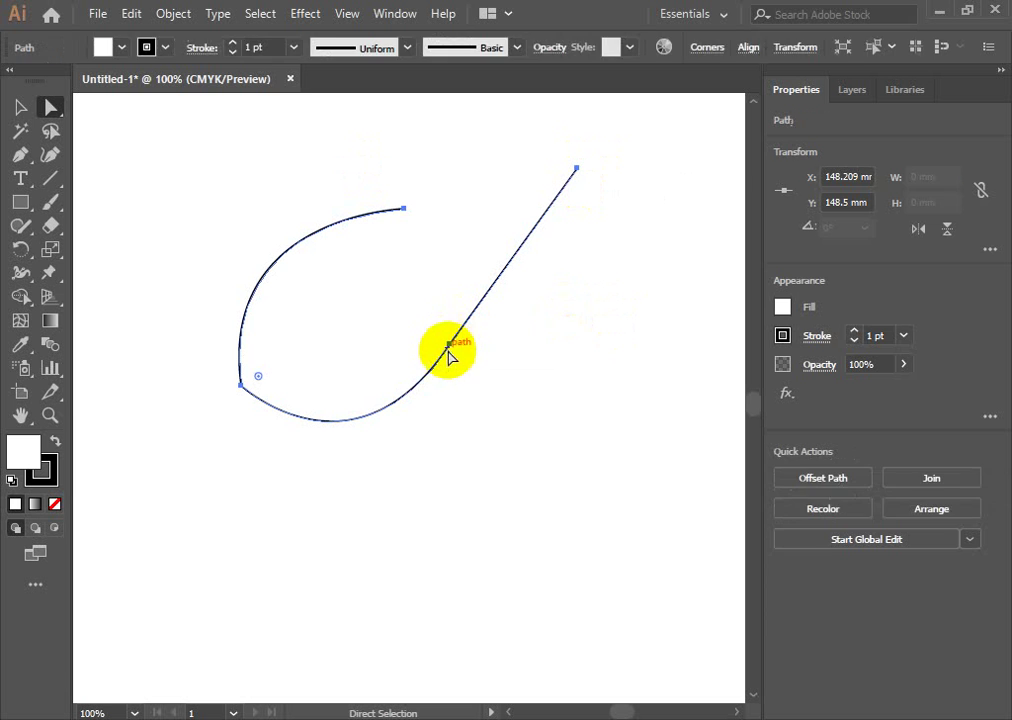
click(449, 345)
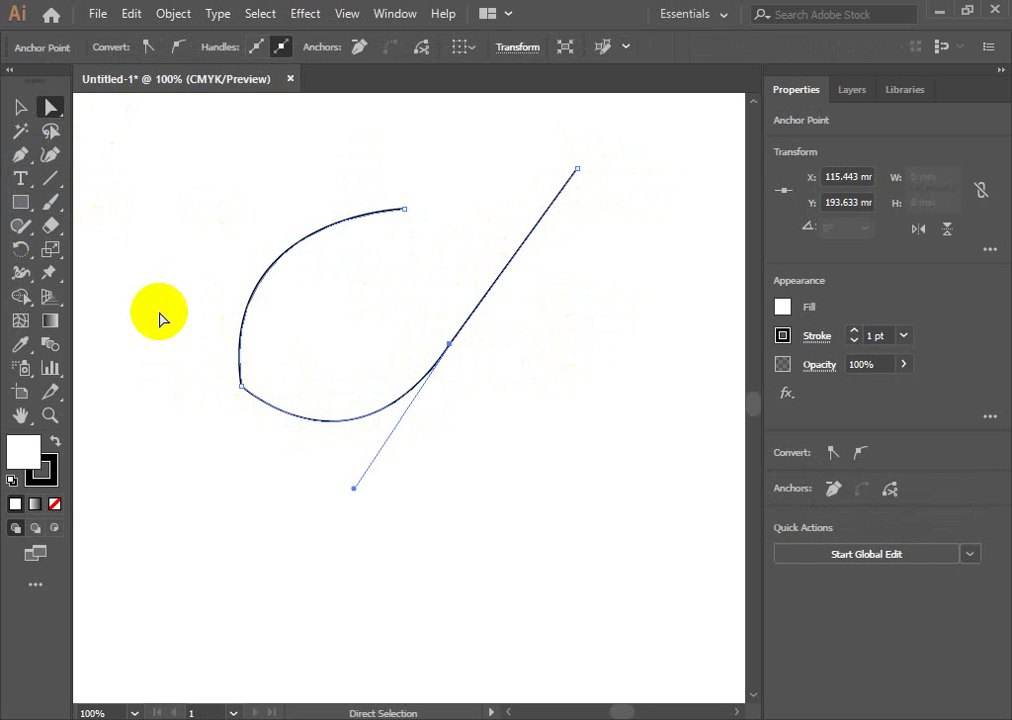
click(19, 156)
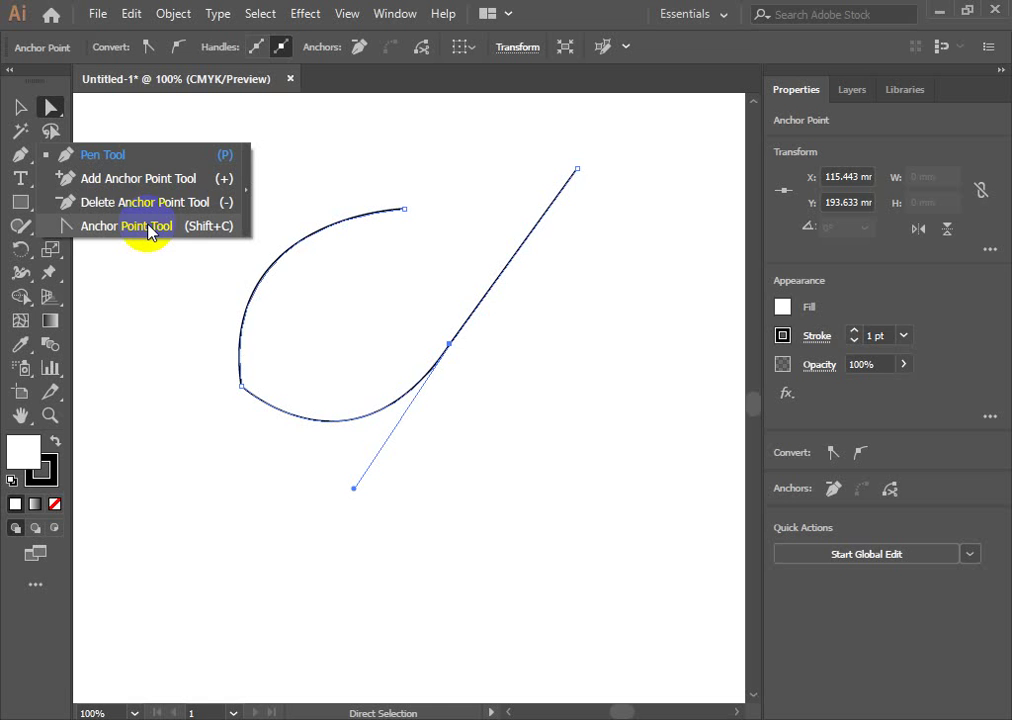
Make the top end anchor smooth by pulling out handles with the Anchor Point Tool.
click(148, 226)
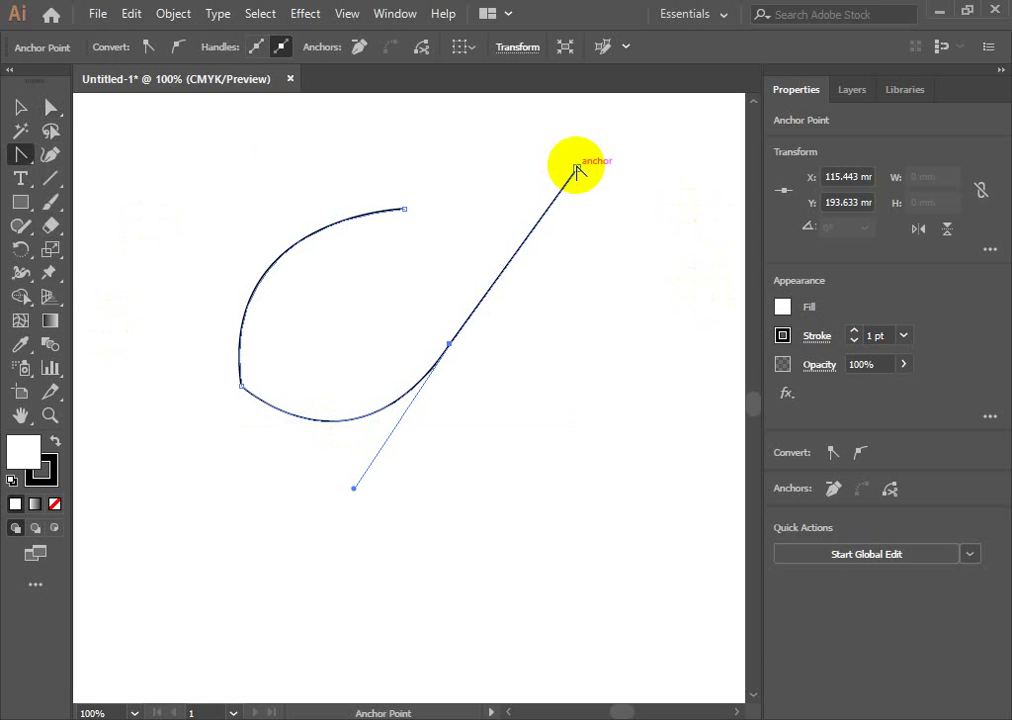
click(577, 170)
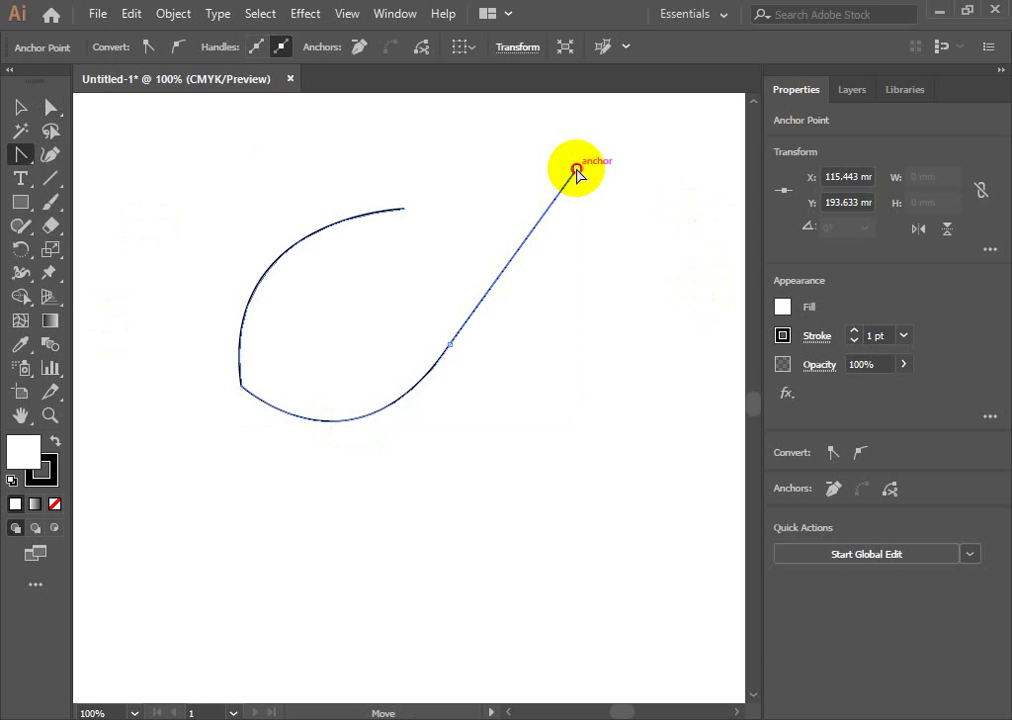
drag(577, 170, 691, 150)
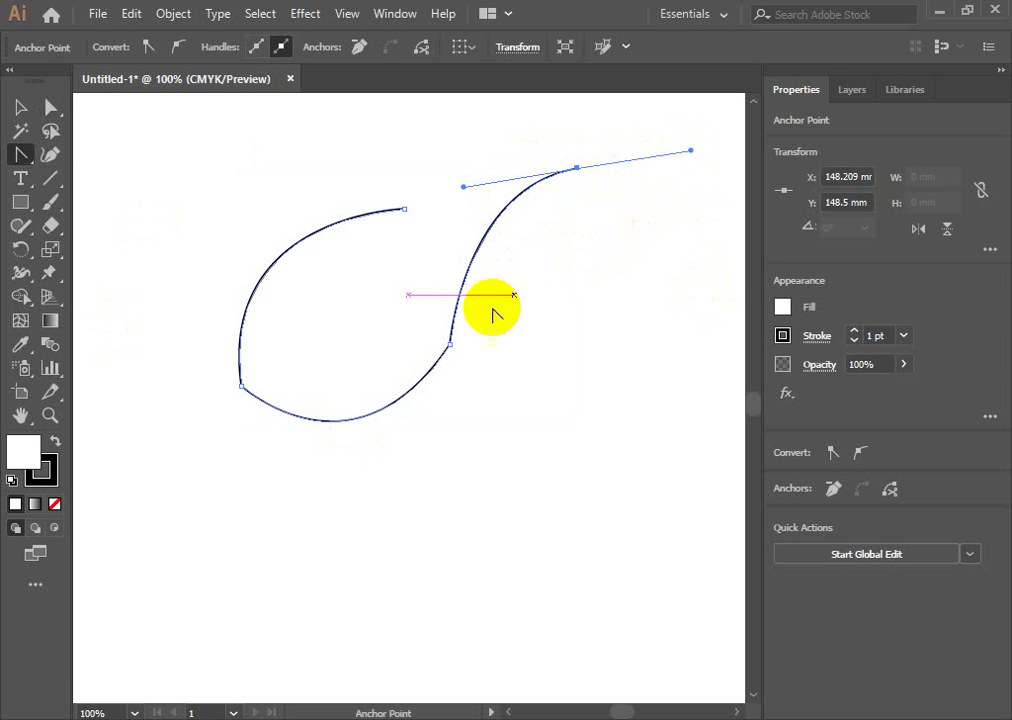
Toggle the middle anchor smooth and back to a sharp corner, leaving a straight bottom edge.
click(450, 344)
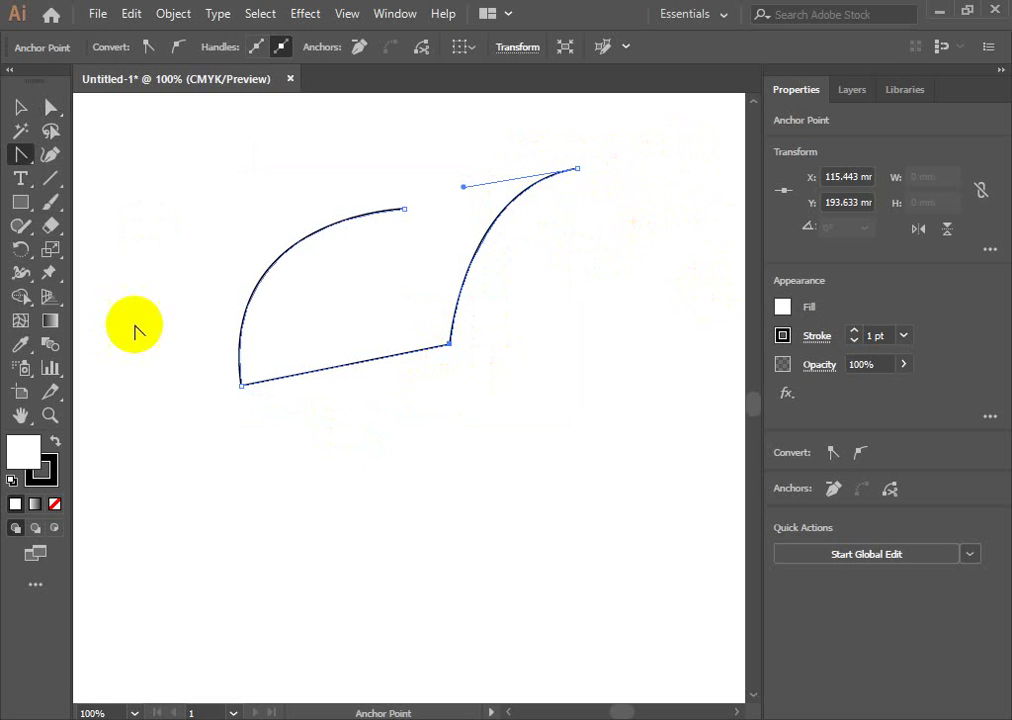
click(22, 157)
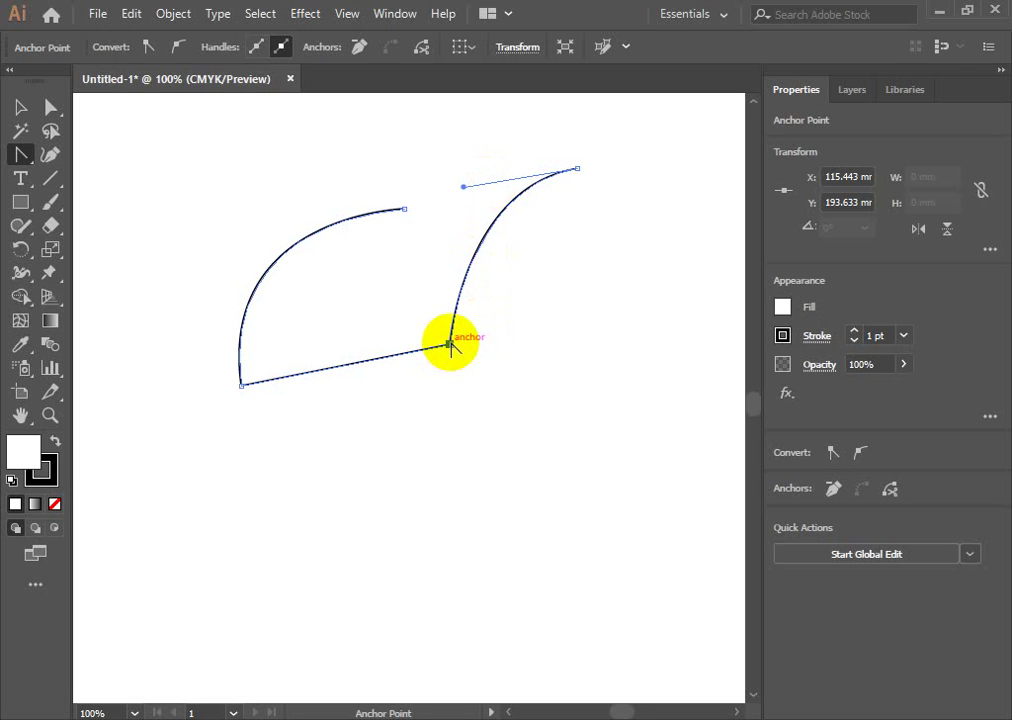
drag(450, 344, 564, 225)
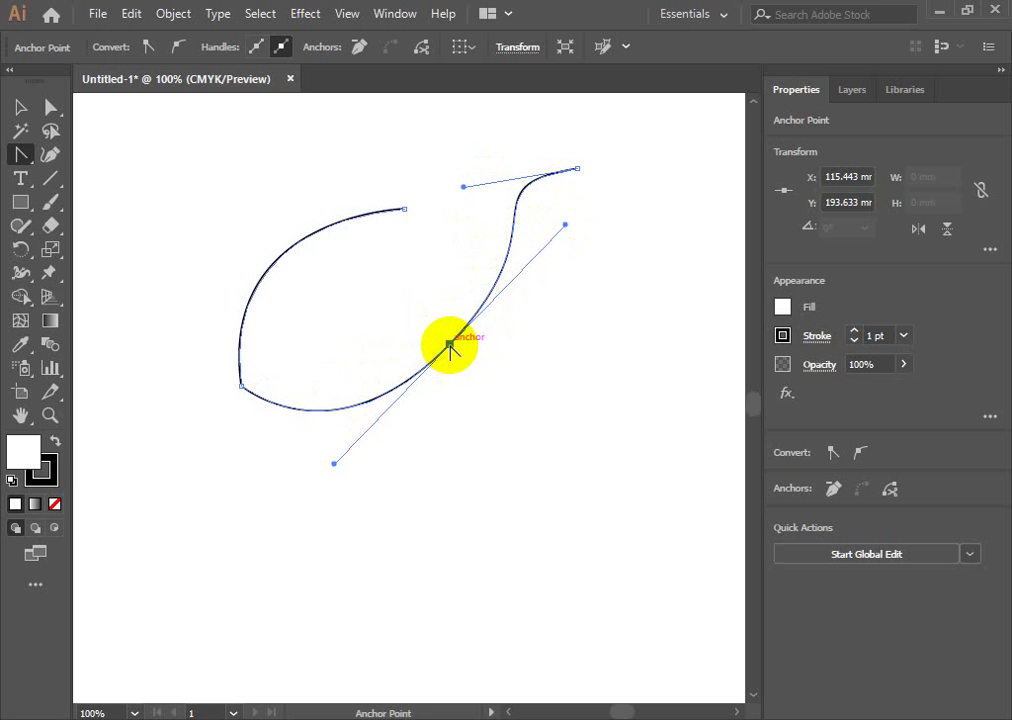
click(450, 344)
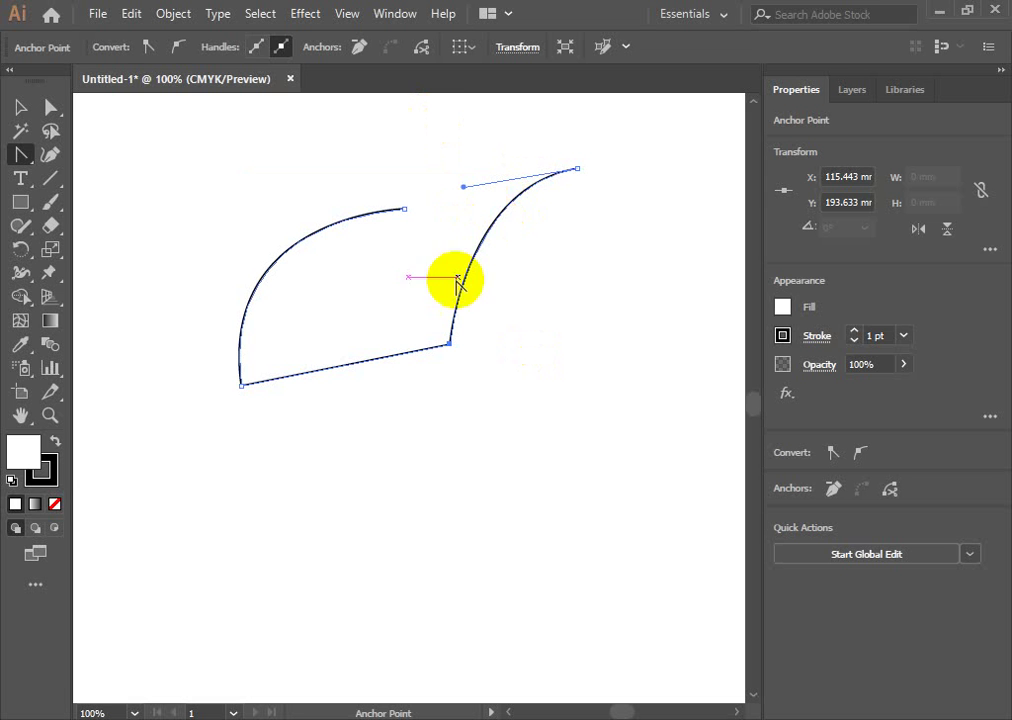
Convert the bottom-left and top-right anchors to corners and re-curve the middle anchor.
click(241, 384)
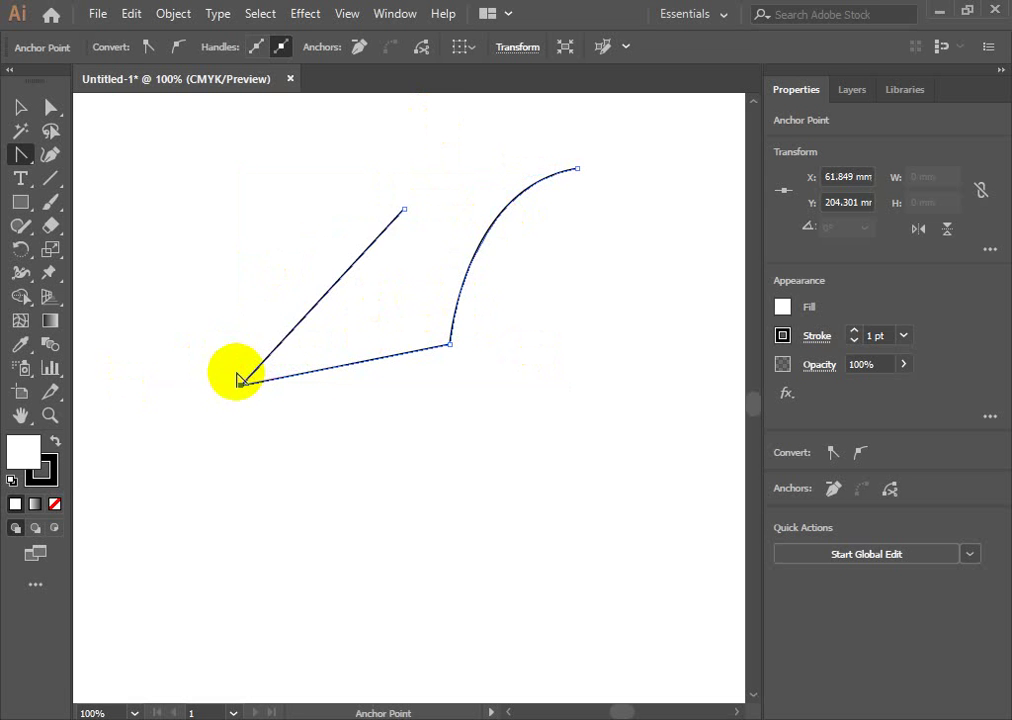
click(577, 169)
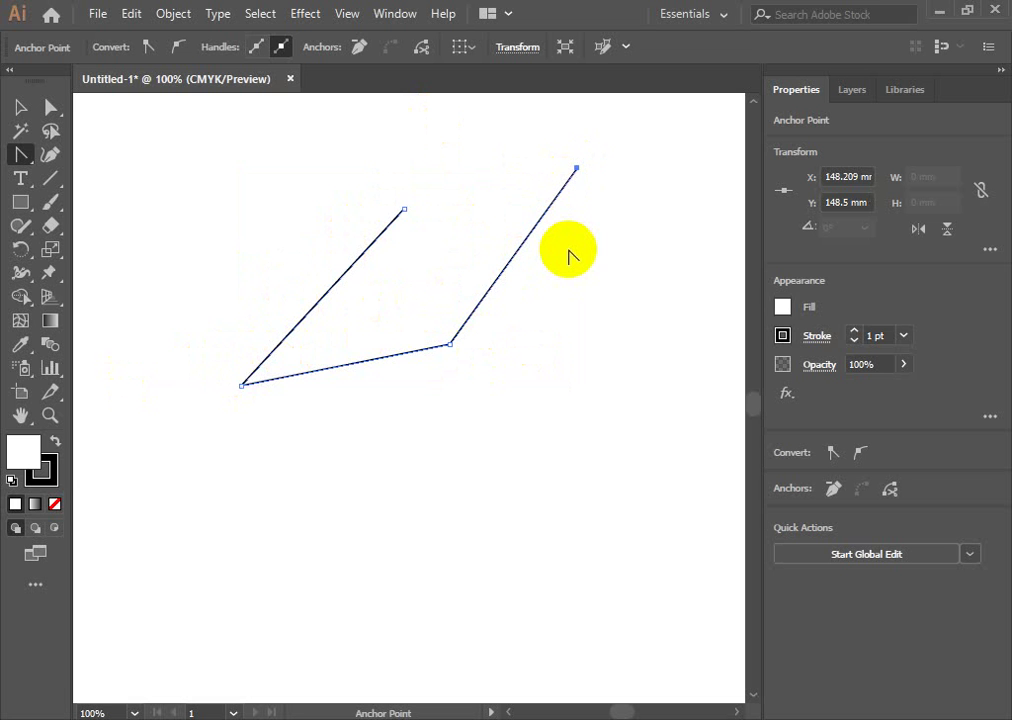
click(450, 345)
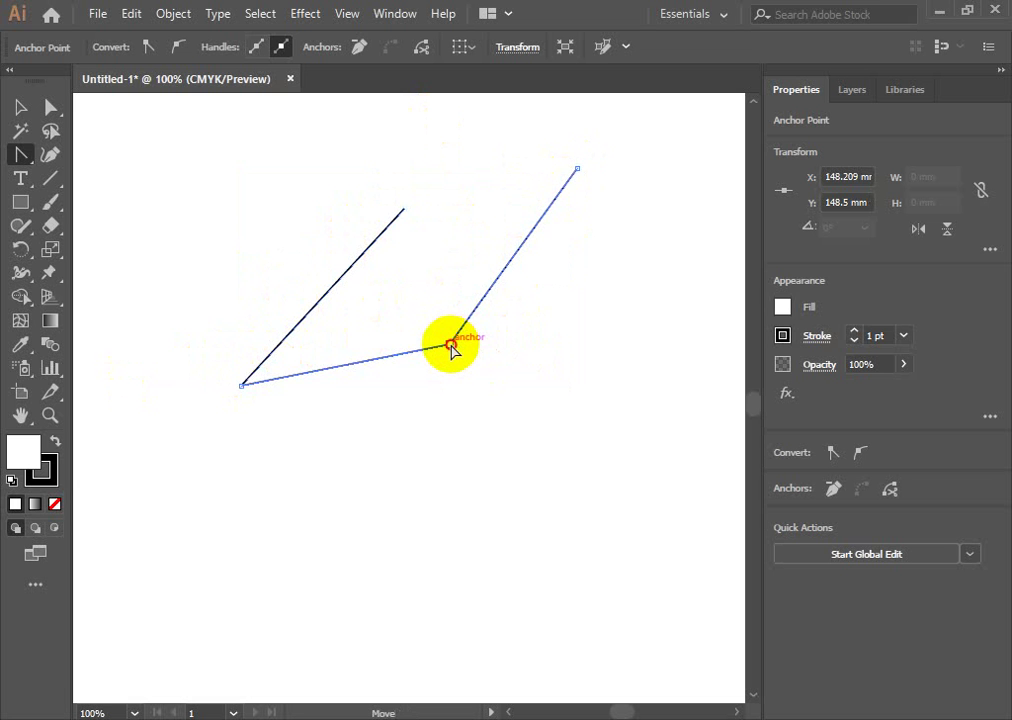
drag(450, 345, 572, 277)
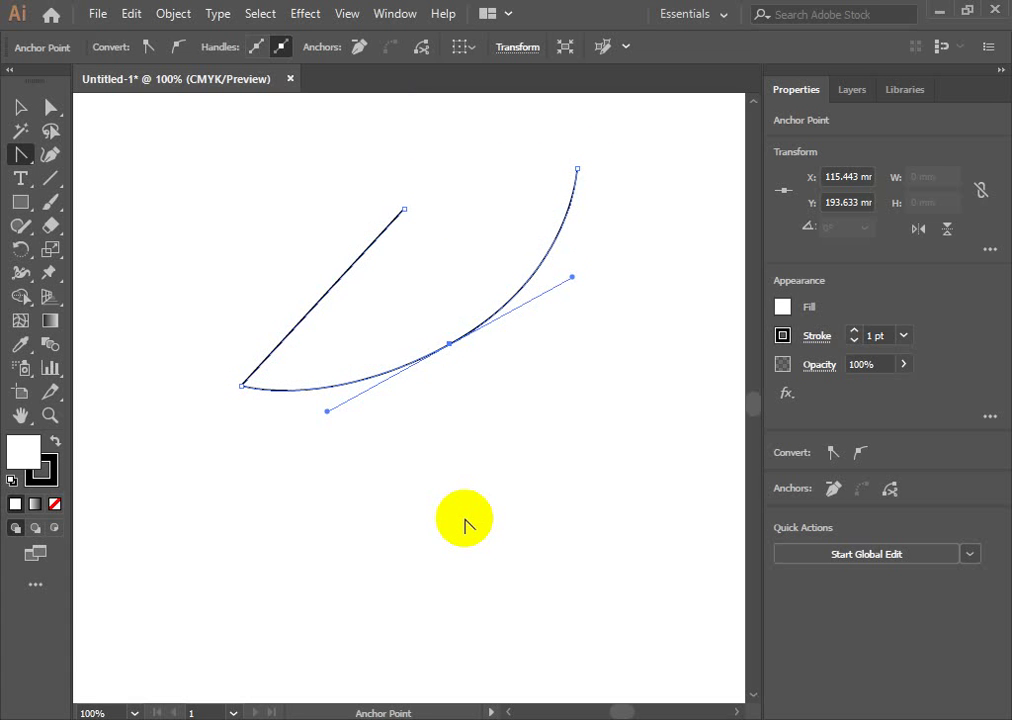
Marquee-select the whole practice path and delete it.
click(20, 107)
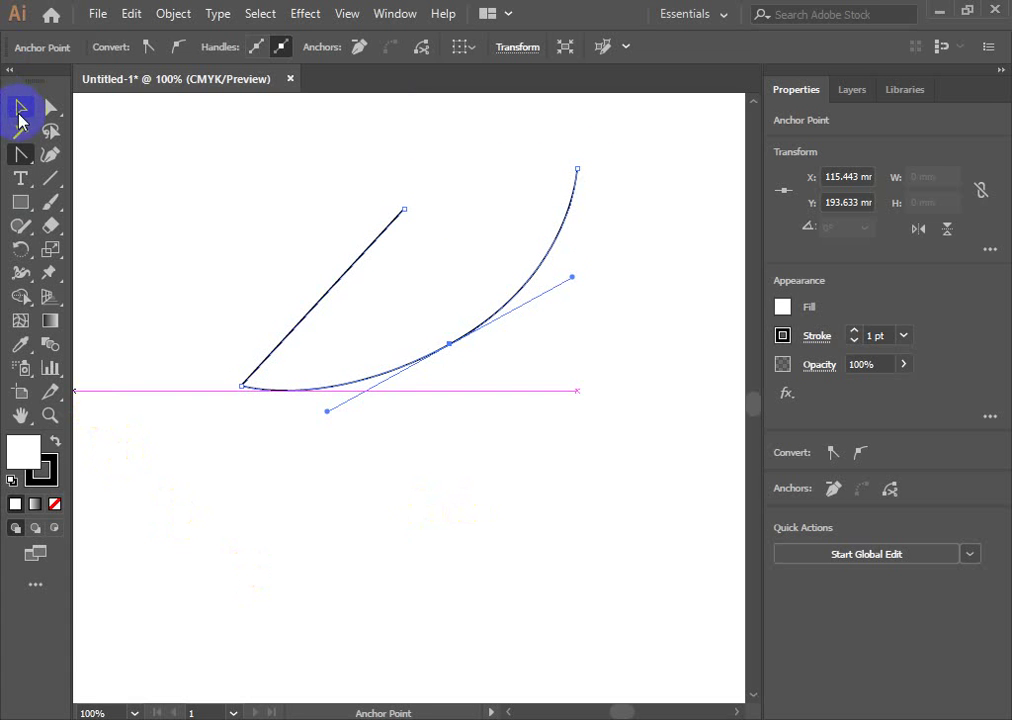
drag(739, 147, 219, 498)
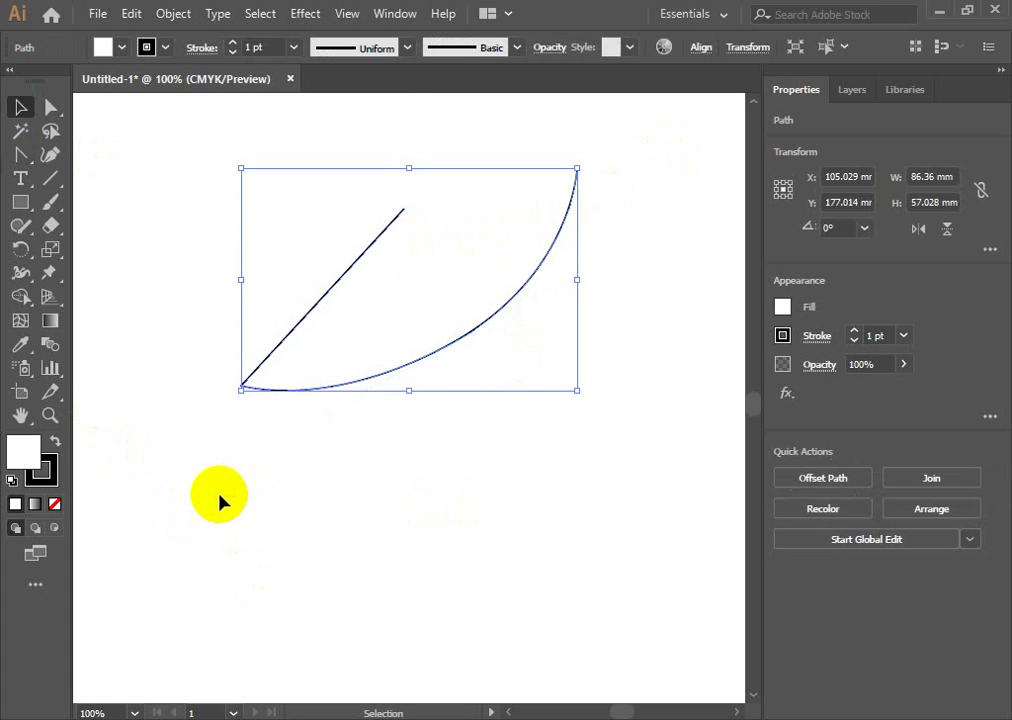
key(Delete)
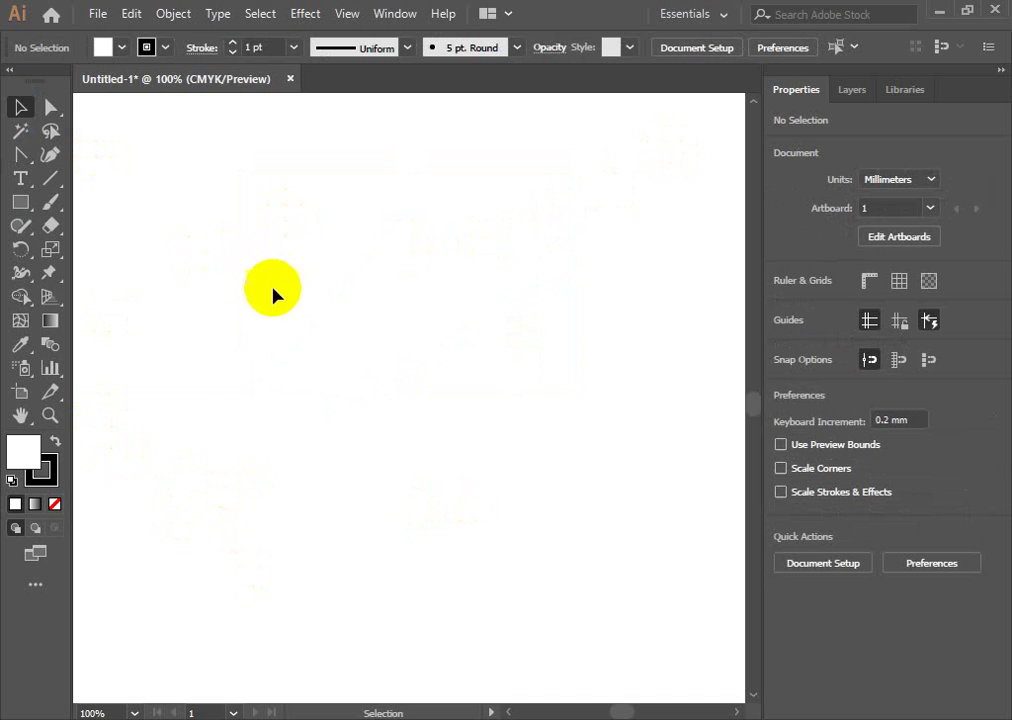
Draw a rectangle about 82 by 56 mm mid-artboard and set a rotation pivot at its centre.
click(20, 201)
mouse_move(244, 259)
mouse_down()
mouse_move(202, 410)
mouse_move(565, 475)
mouse_up()
click(24, 255)
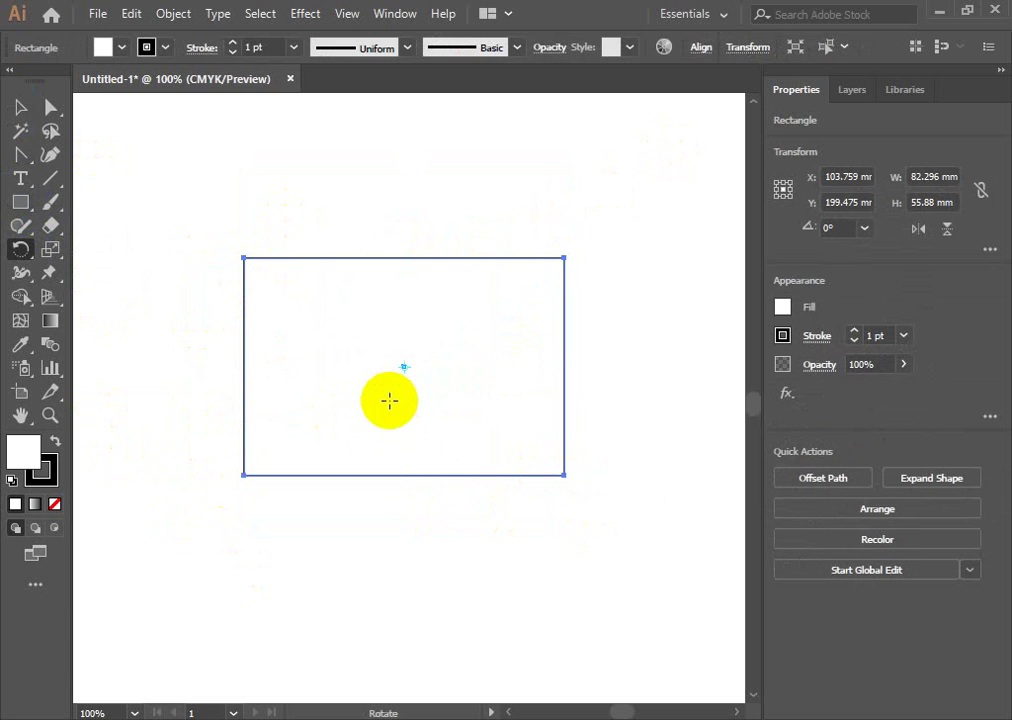
scroll(391, 422, up, 1)
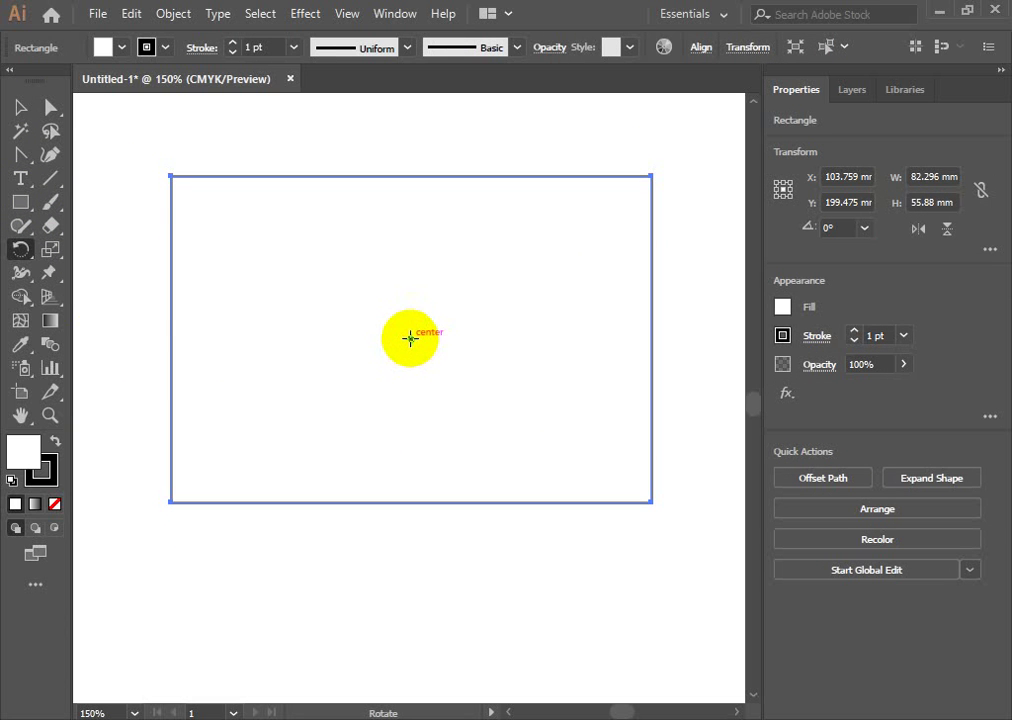
click(410, 338)
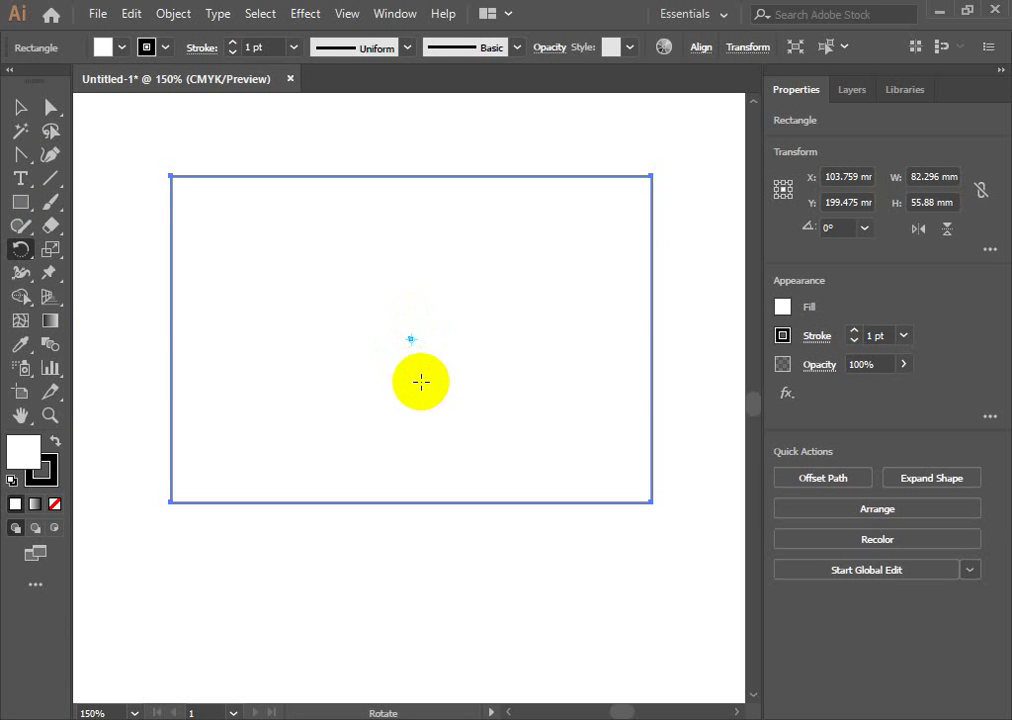
Try pivots at the top-right and upper-left, rotate around the upper-left one, then undo.
alt+scroll(428, 387, down, 1)
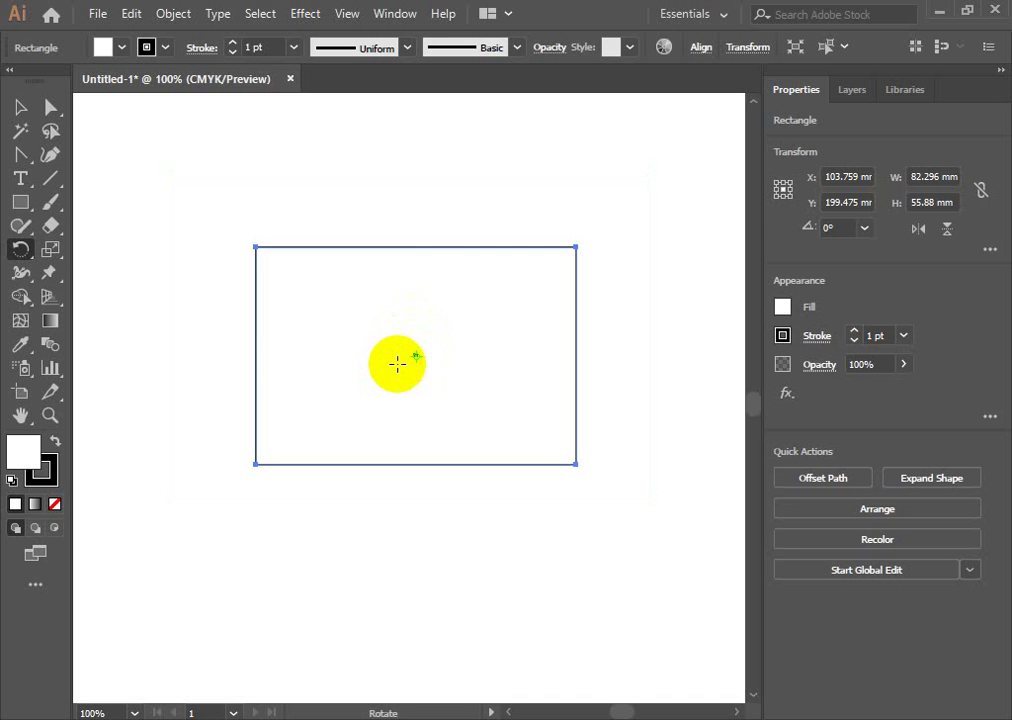
click(576, 247)
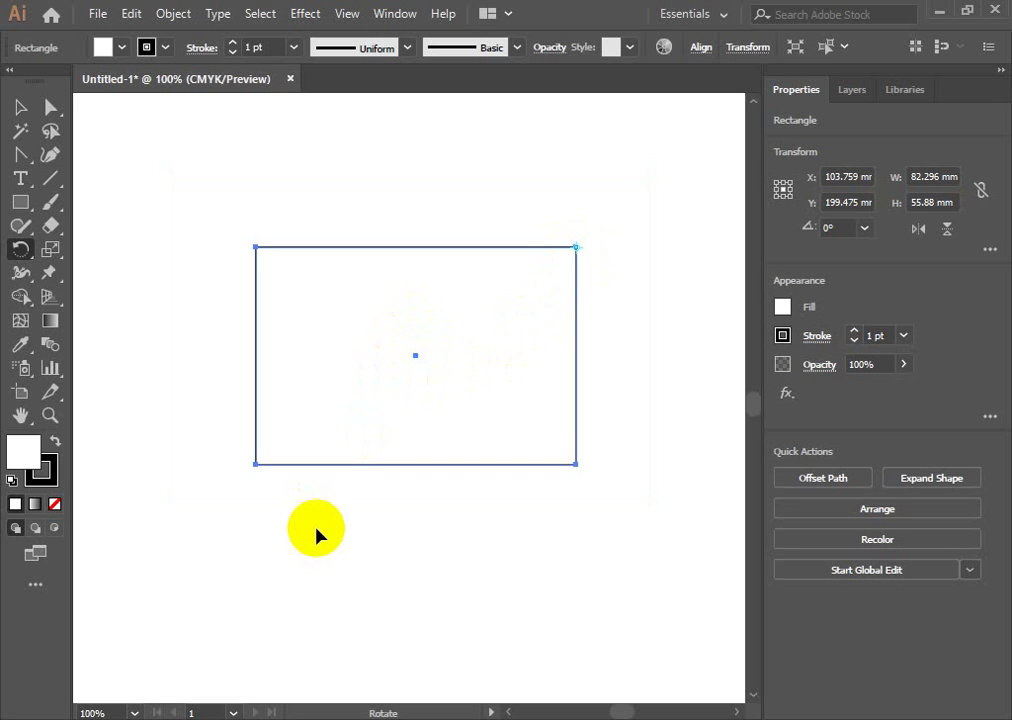
click(310, 305)
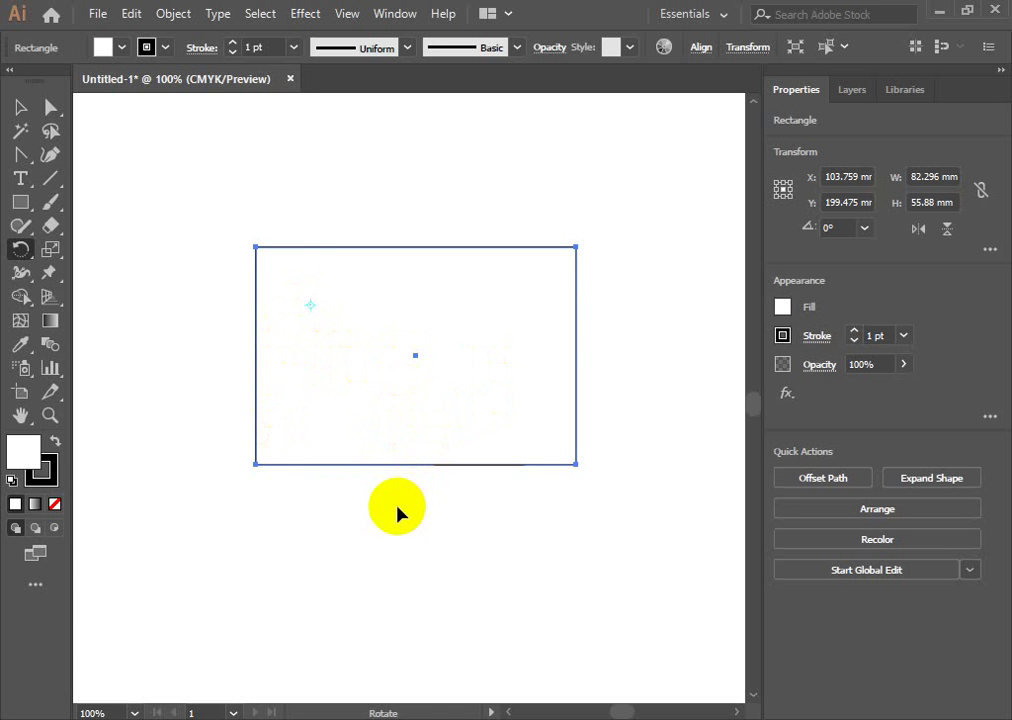
mouse_move(397, 508)
mouse_down()
mouse_move(343, 240)
mouse_move(426, 440)
mouse_up()
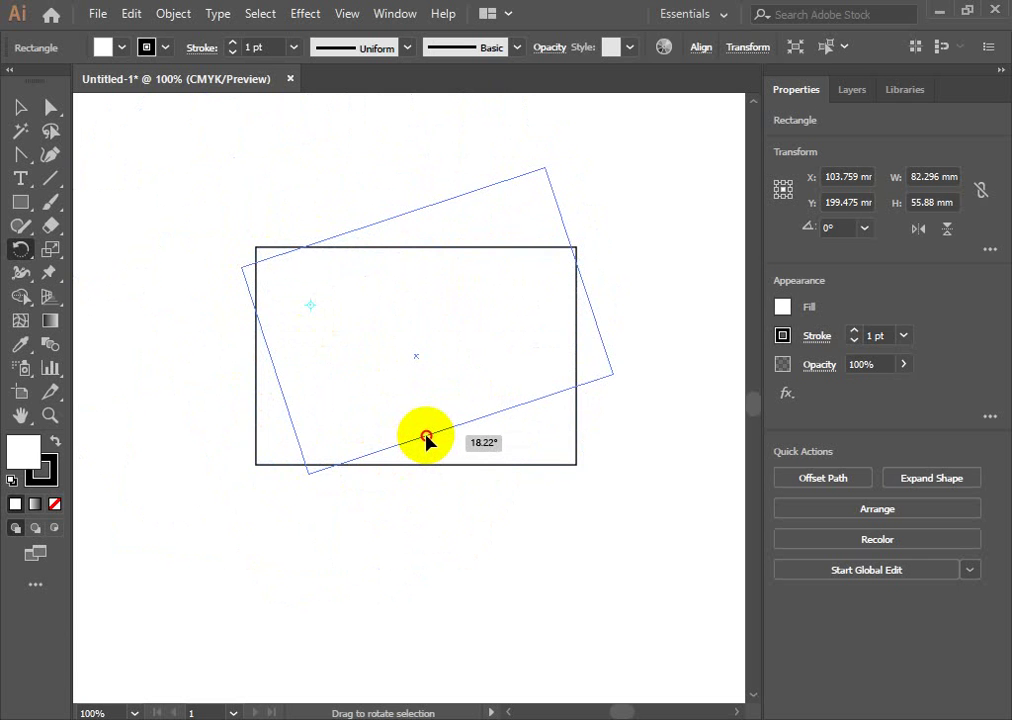
key(ctrl+z)
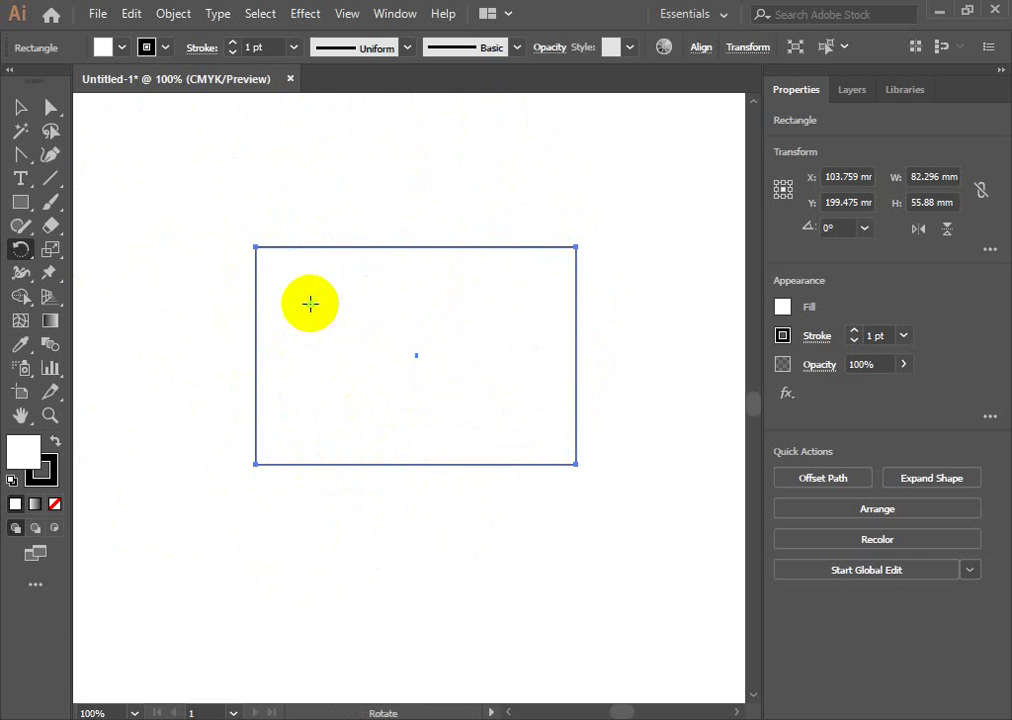
Rotate the rectangle around a lower-right pivot, then undo the rotation.
click(310, 303)
click(309, 304)
click(512, 427)
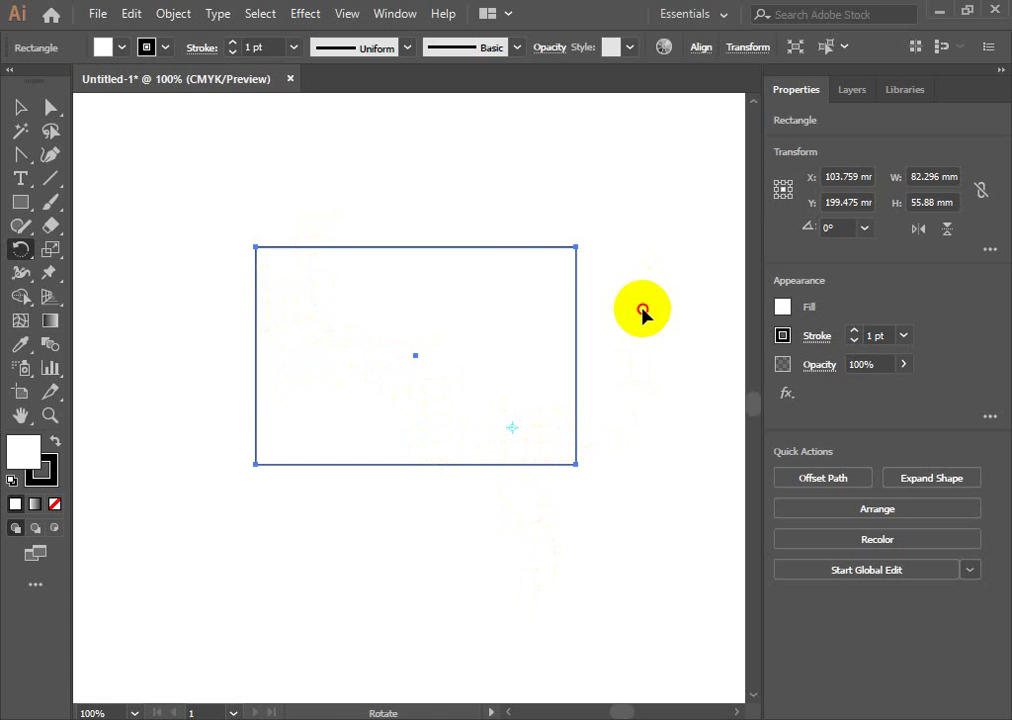
mouse_move(643, 312)
mouse_down()
mouse_move(591, 601)
mouse_move(671, 337)
mouse_move(380, 339)
mouse_move(319, 511)
mouse_move(518, 597)
mouse_move(660, 395)
mouse_move(660, 331)
mouse_up()
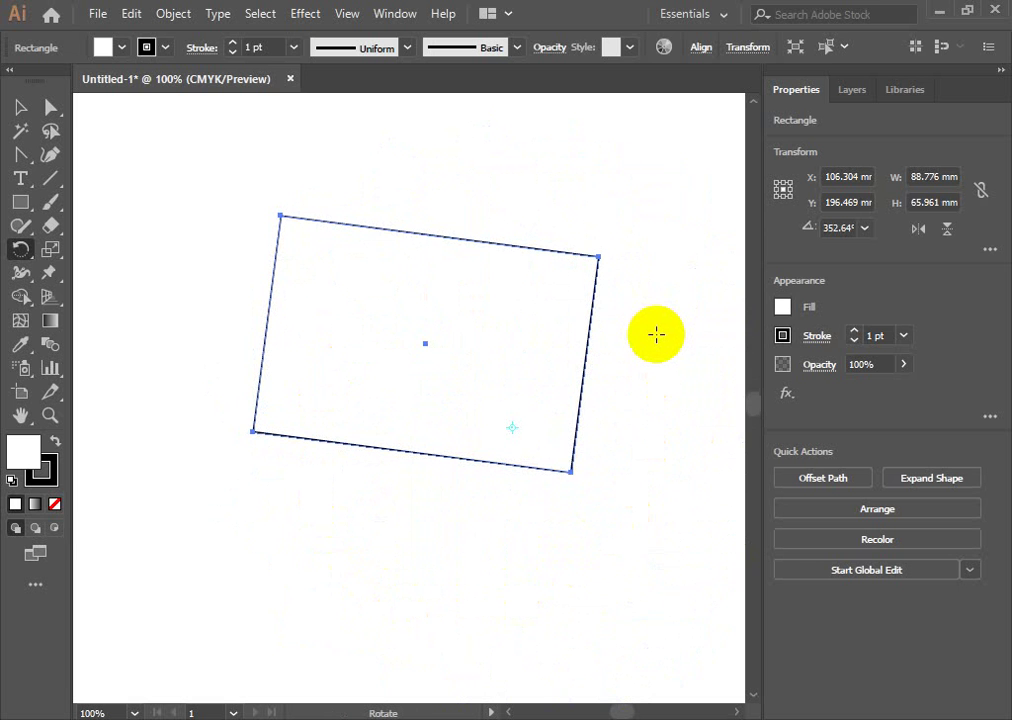
click(20, 106)
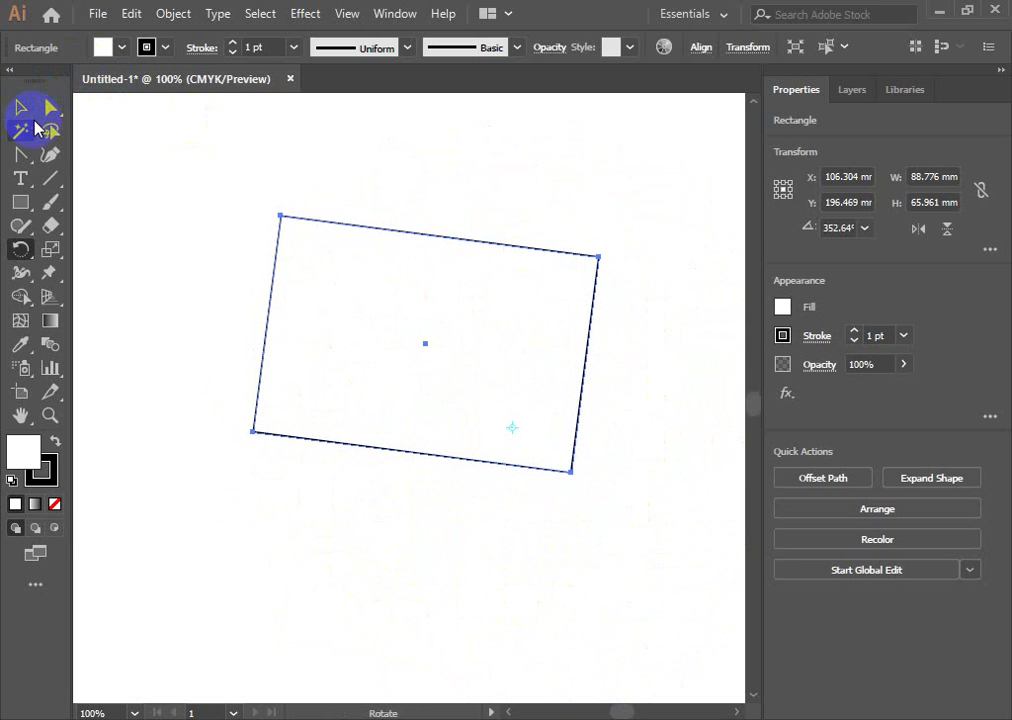
key(ctrl+z)
Reselect the rectangle and preview a rotation around its centre, then cancel it.
click(20, 106)
click(344, 195)
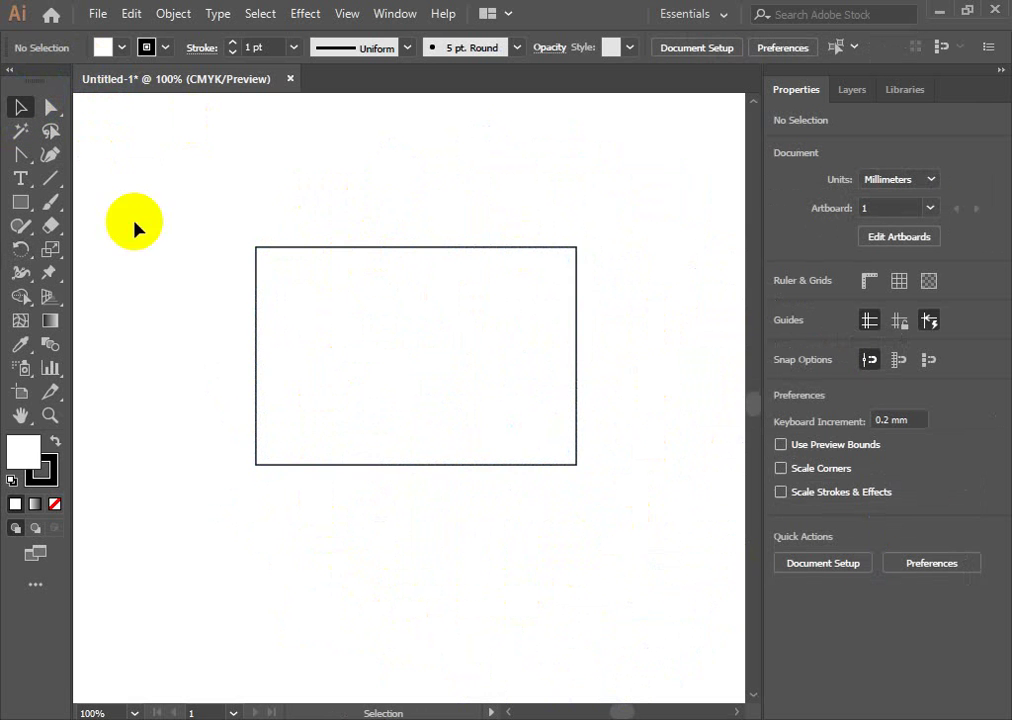
click(21, 249)
click(20, 106)
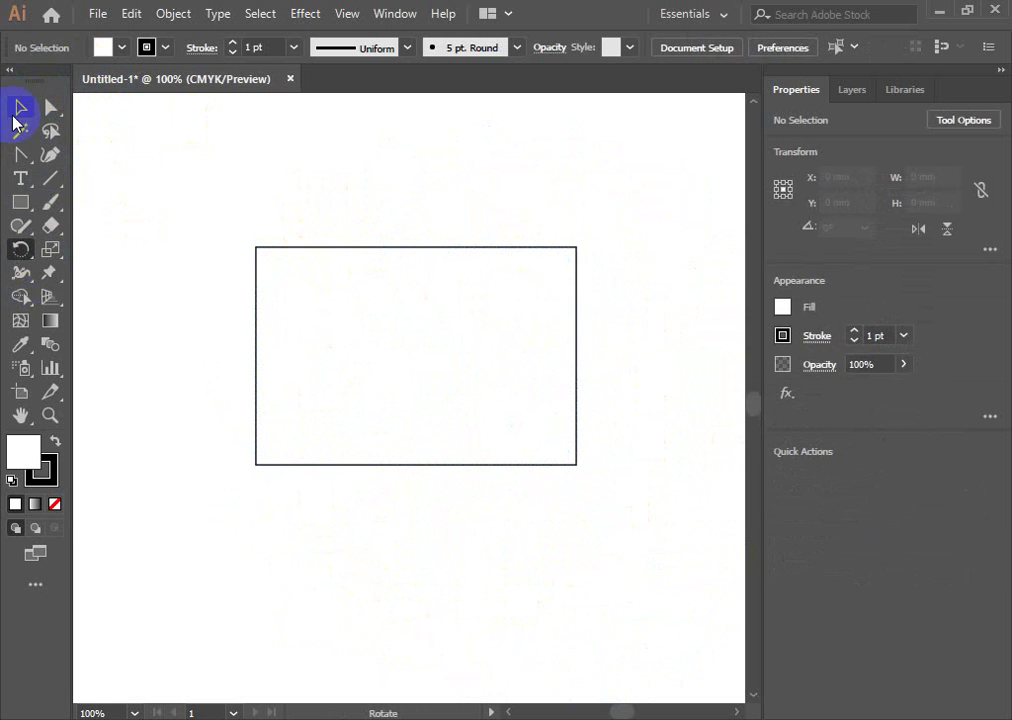
drag(368, 190, 252, 300)
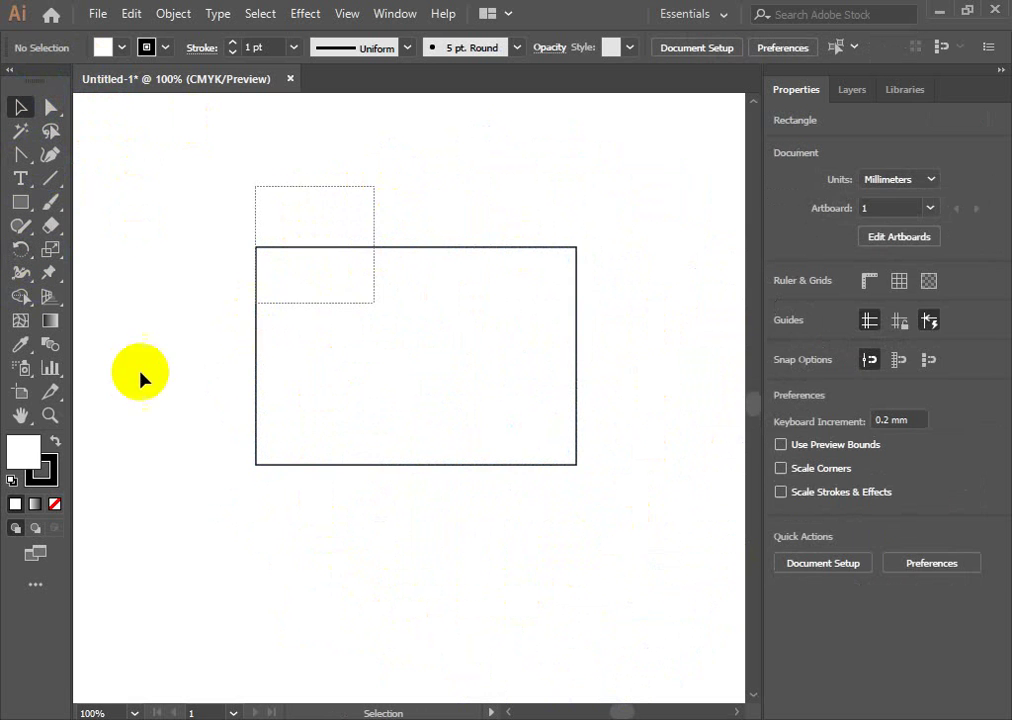
click(21, 249)
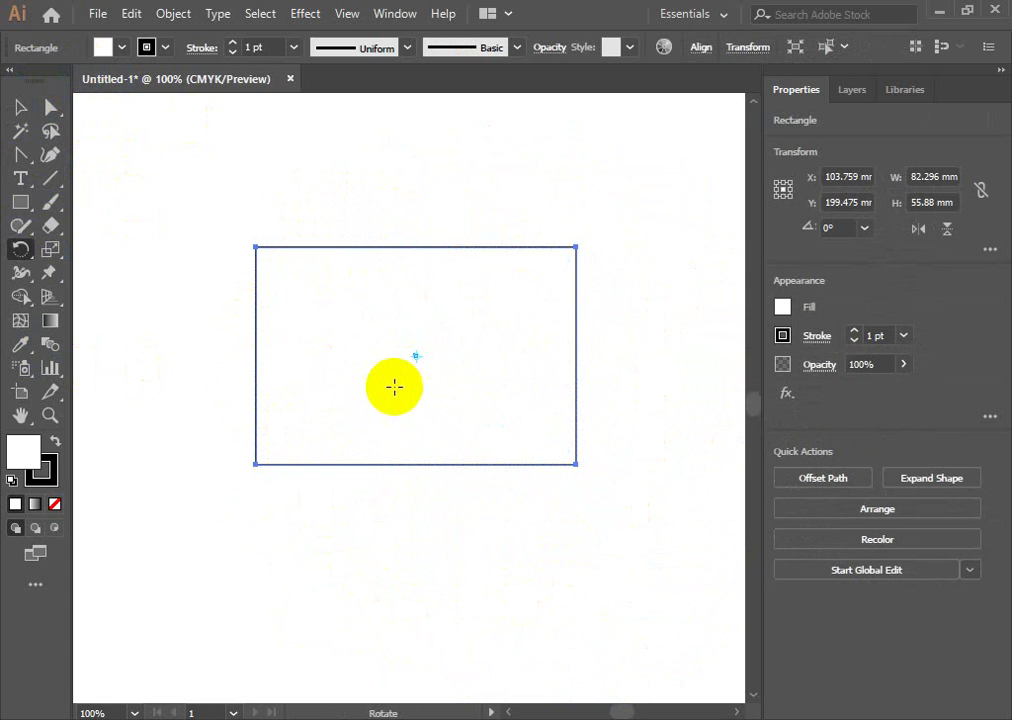
mouse_move(576, 207)
mouse_down()
mouse_move(651, 326)
mouse_move(646, 291)
mouse_up()
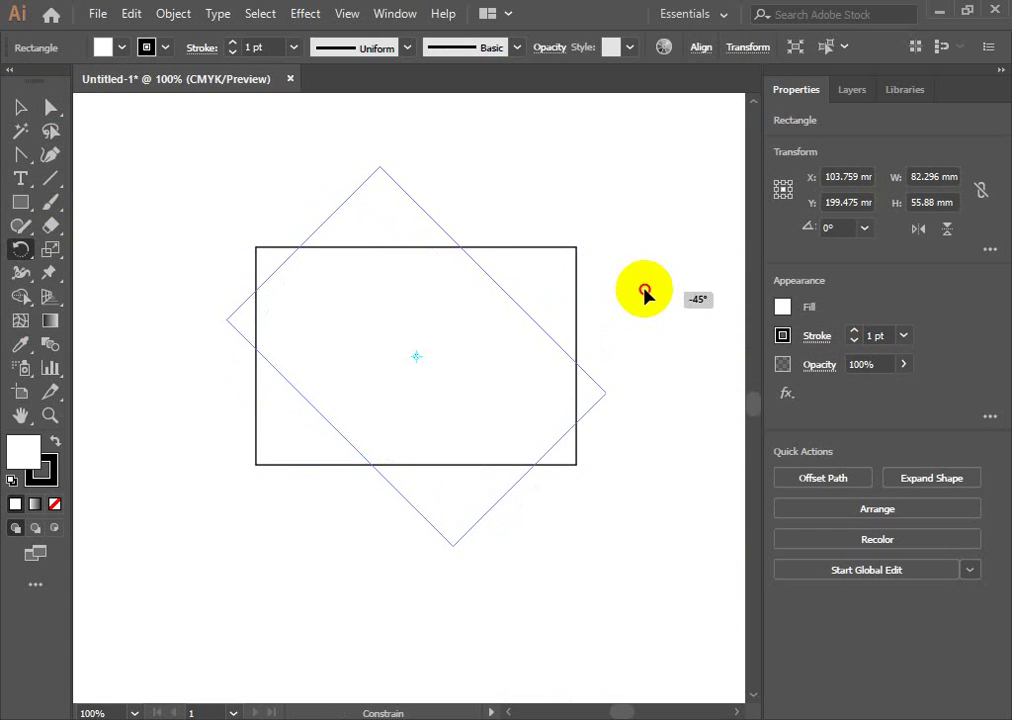
key(Escape)
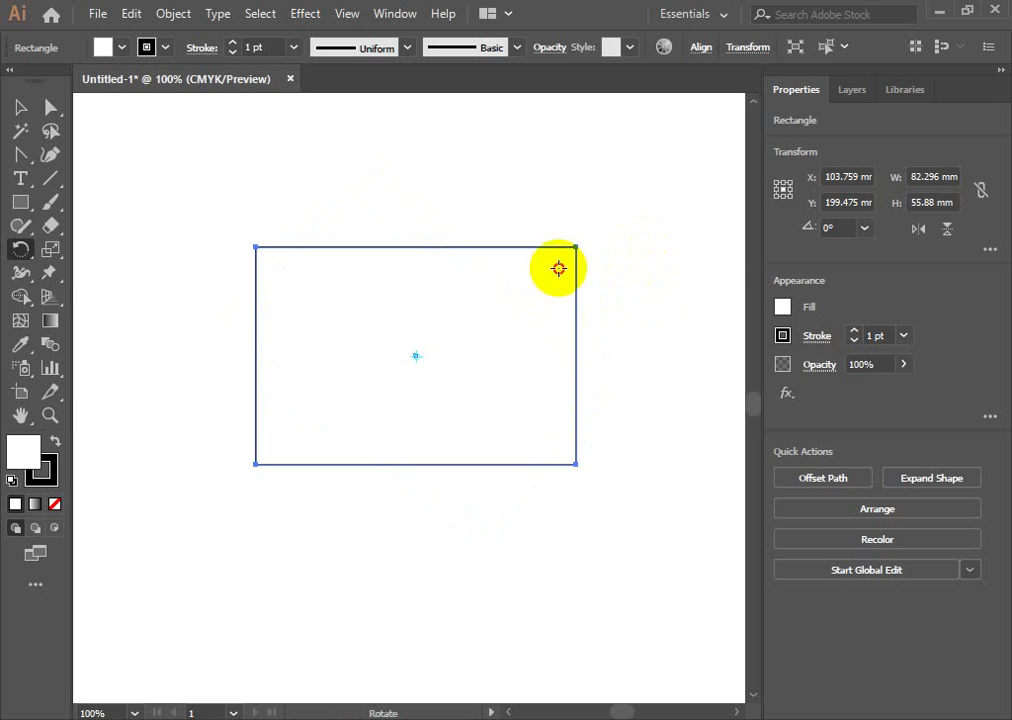
Test rotations around the top-right and bottom-left corners, then reset the pivot to the centre.
click(558, 268)
drag(549, 282, 320, 270)
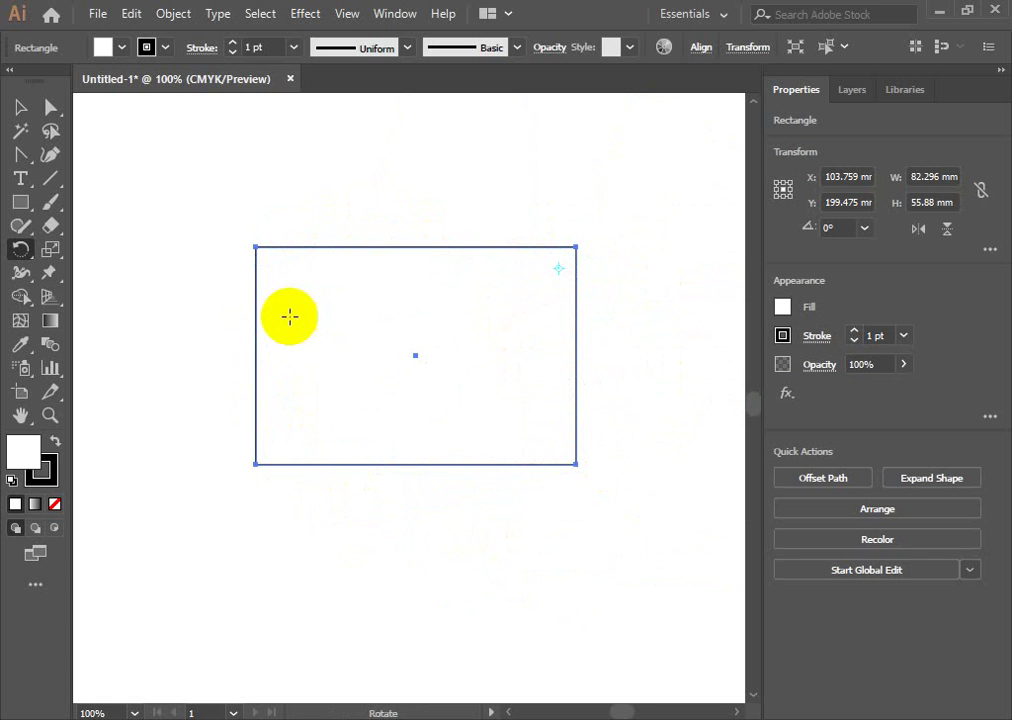
click(256, 464)
mouse_move(578, 228)
mouse_down()
mouse_move(572, 550)
mouse_move(492, 328)
mouse_up()
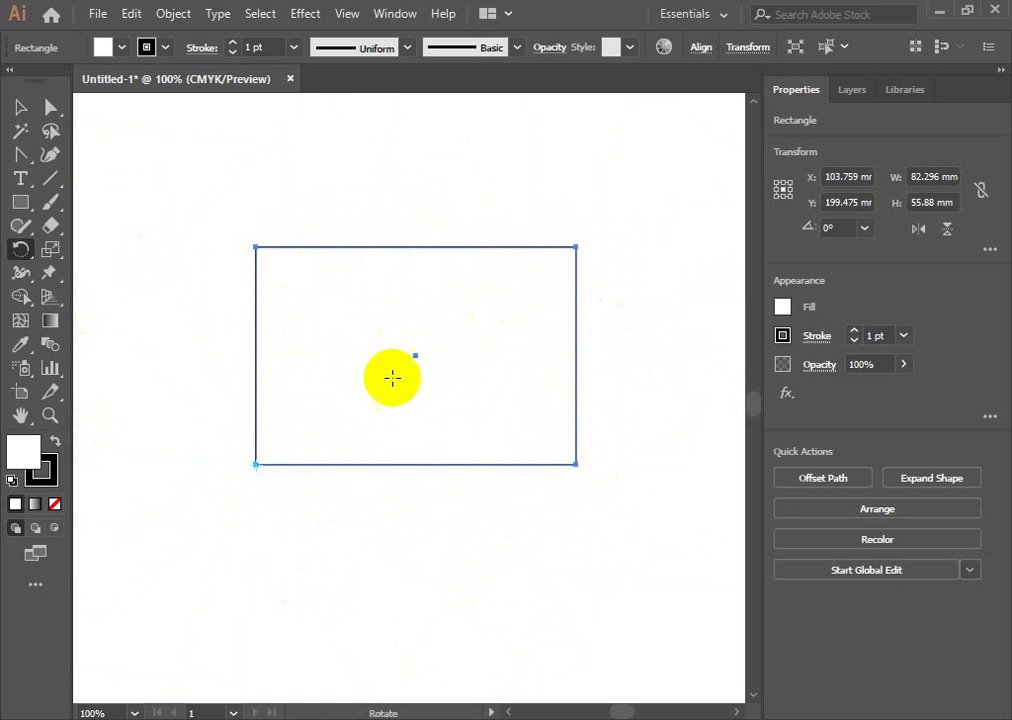
click(417, 355)
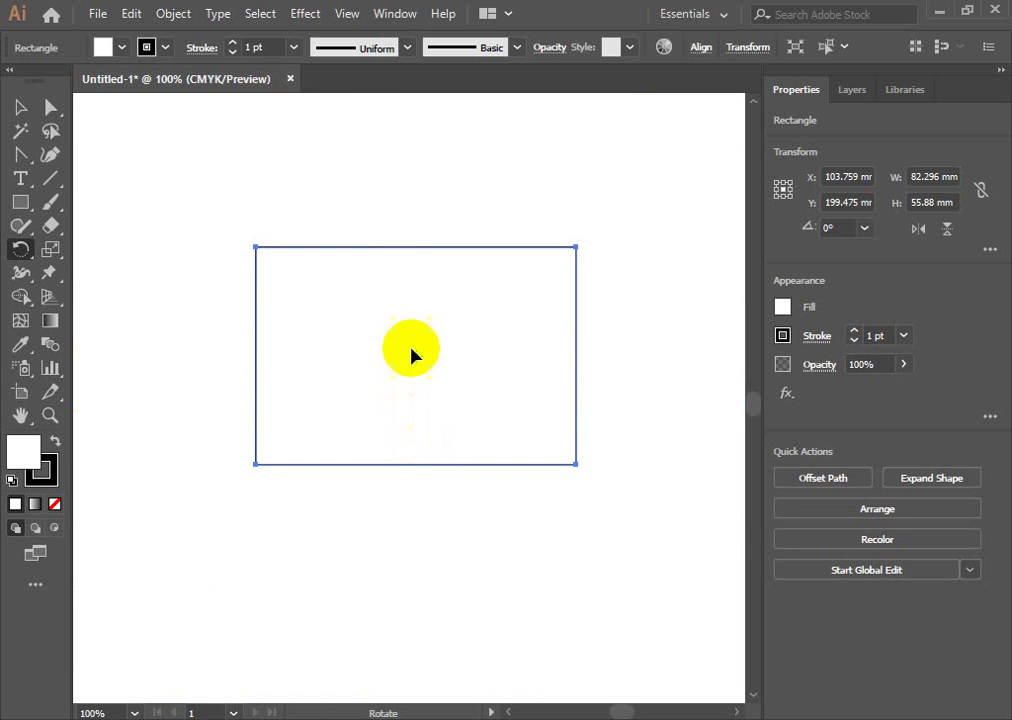
click(748, 47)
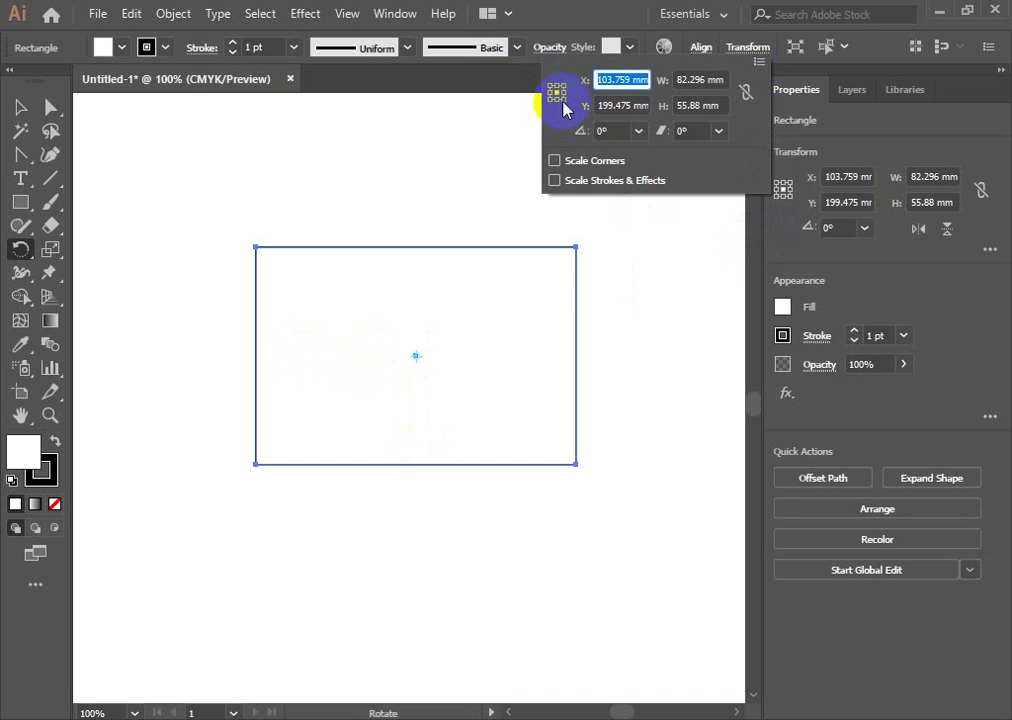
click(556, 93)
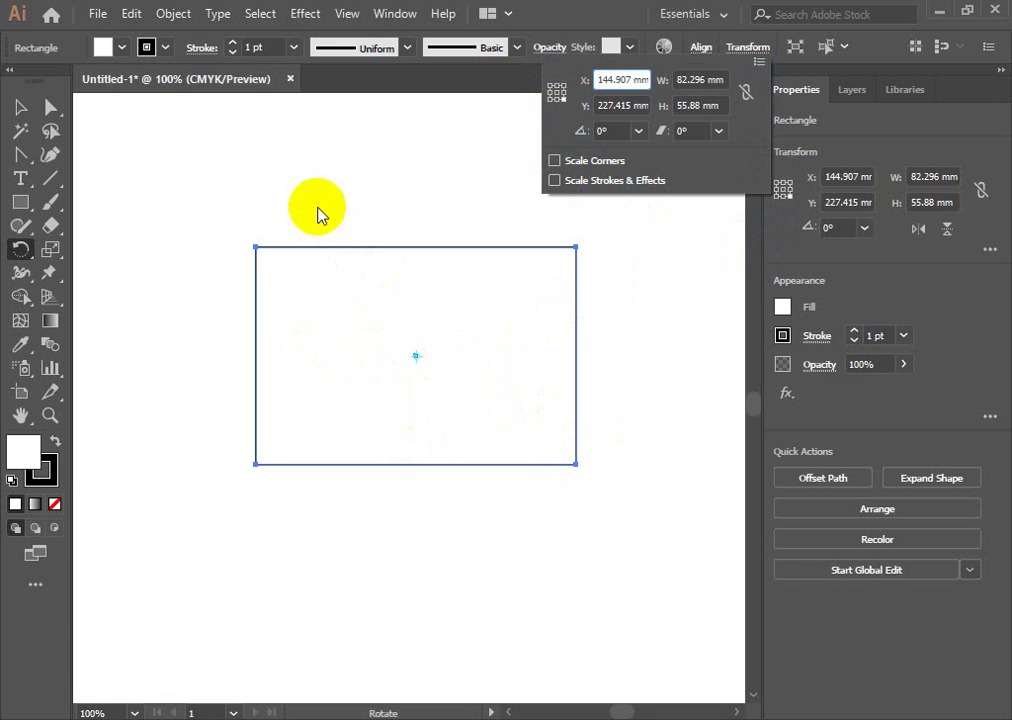
mouse_move(248, 253)
mouse_down()
mouse_move(257, 242)
mouse_move(389, 493)
mouse_up()
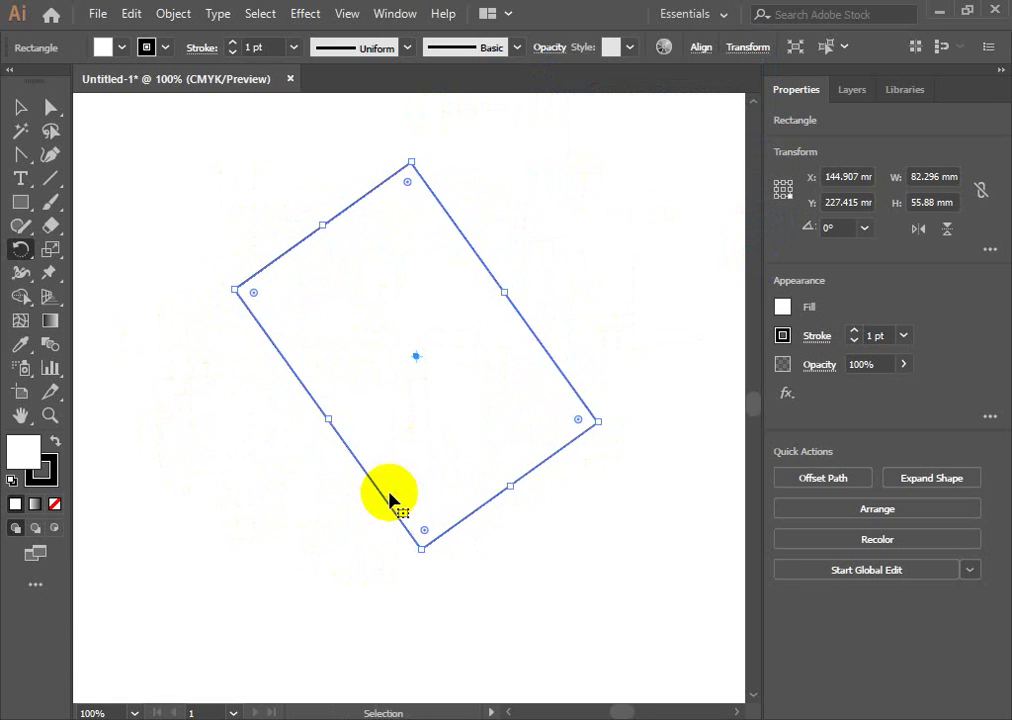
key(ctrl+z)
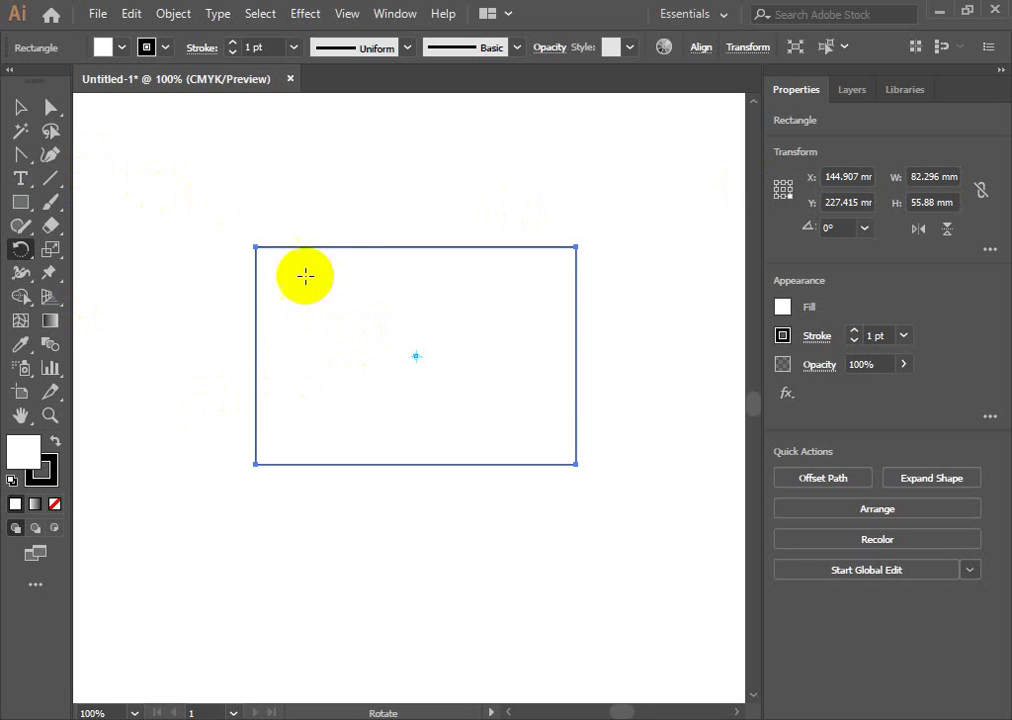
click(353, 205)
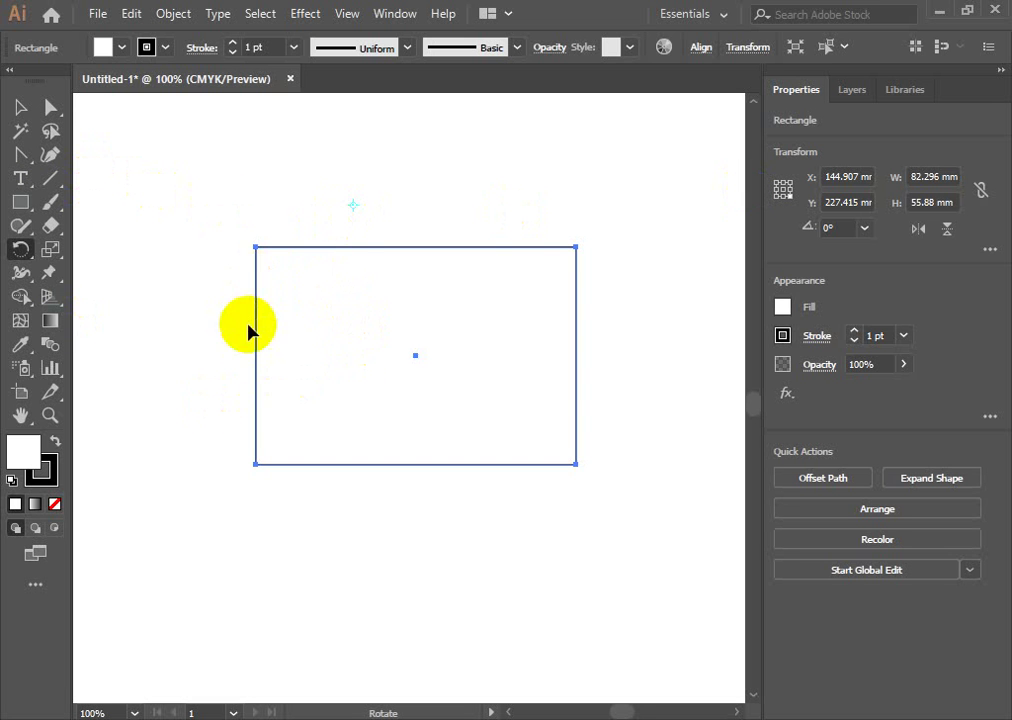
click(622, 354)
drag(606, 484, 395, 343)
key(Escape)
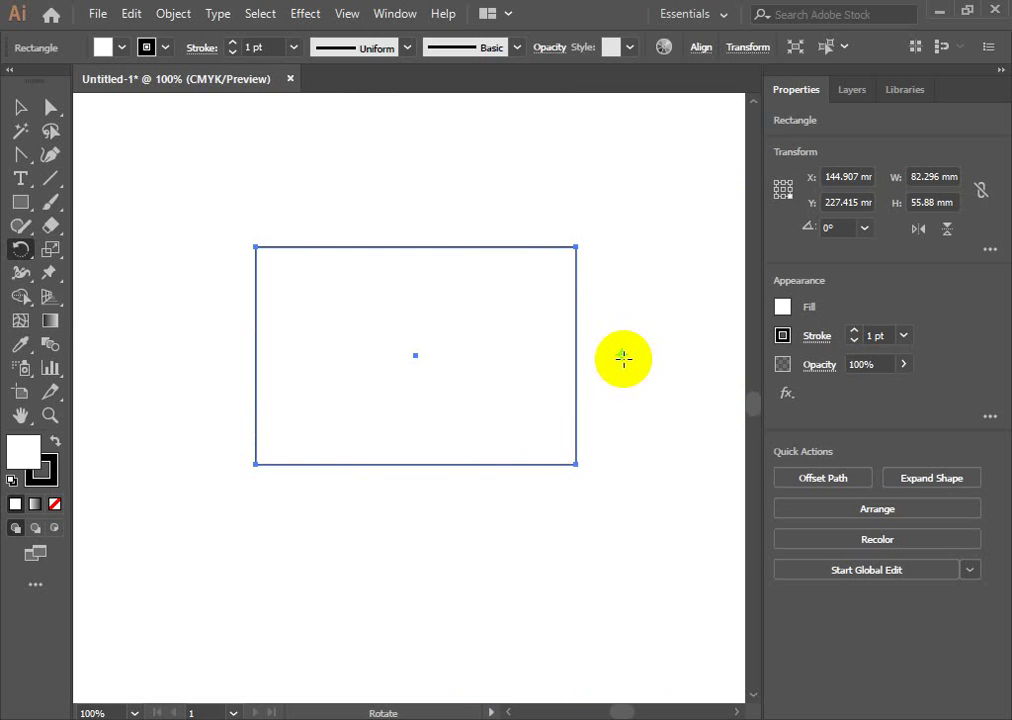
click(206, 331)
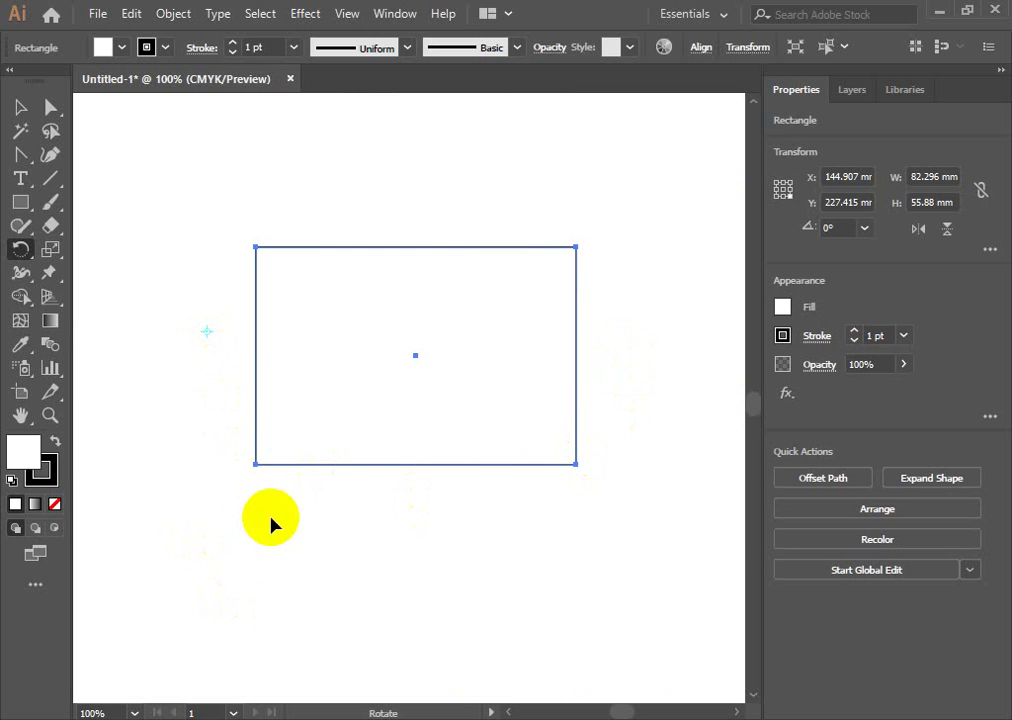
click(440, 175)
click(324, 530)
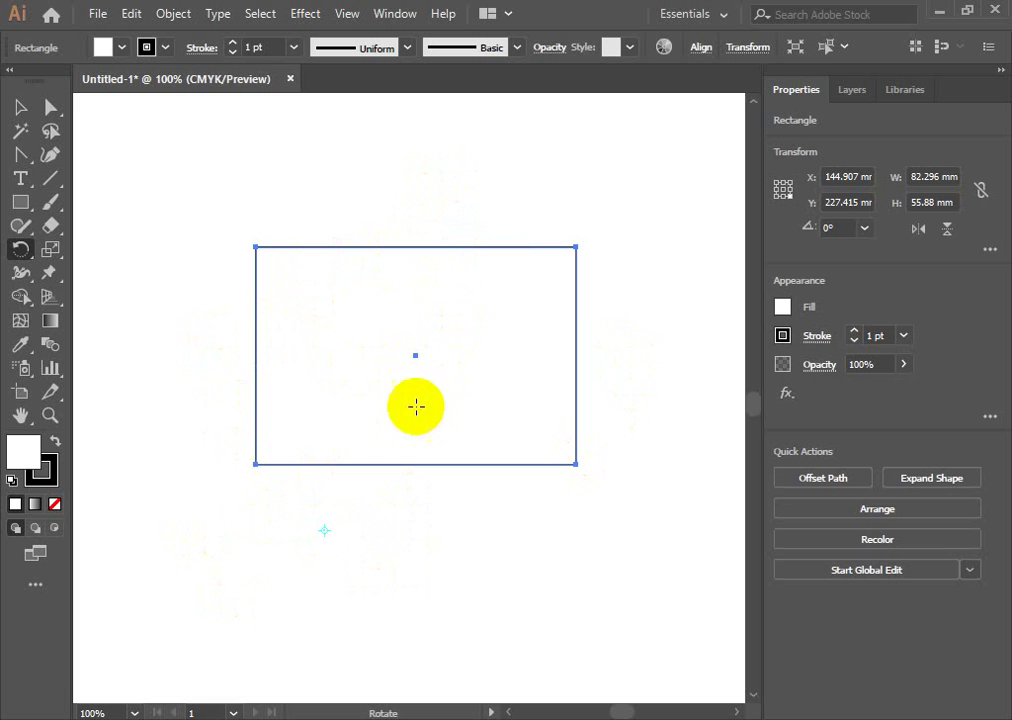
click(518, 304)
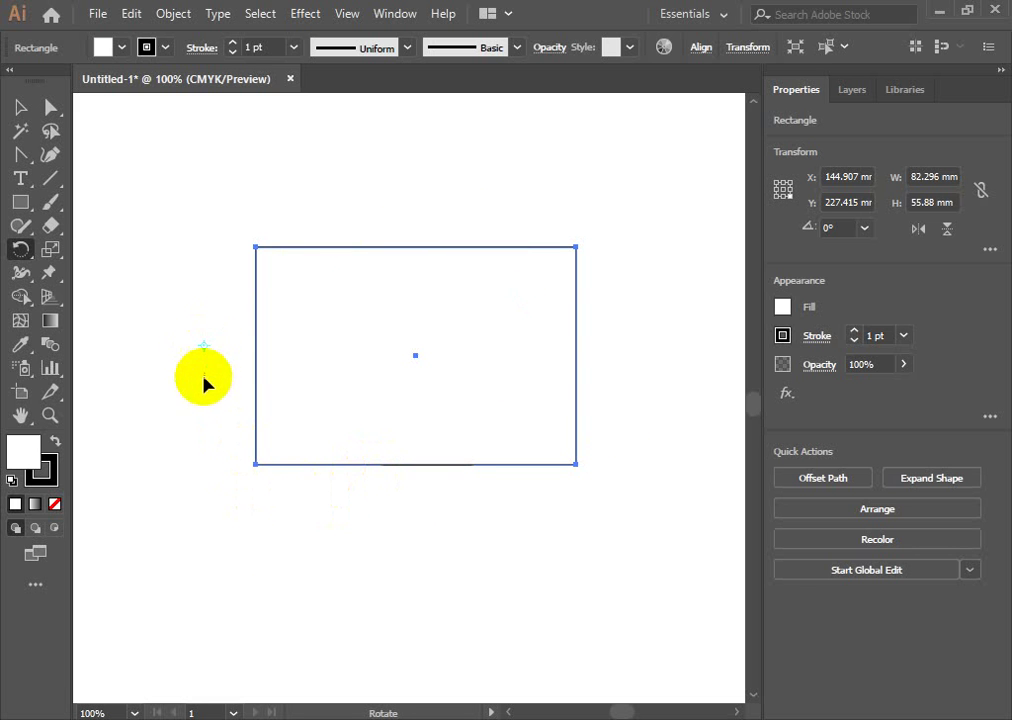
click(20, 107)
key(ctrl+shift+a)
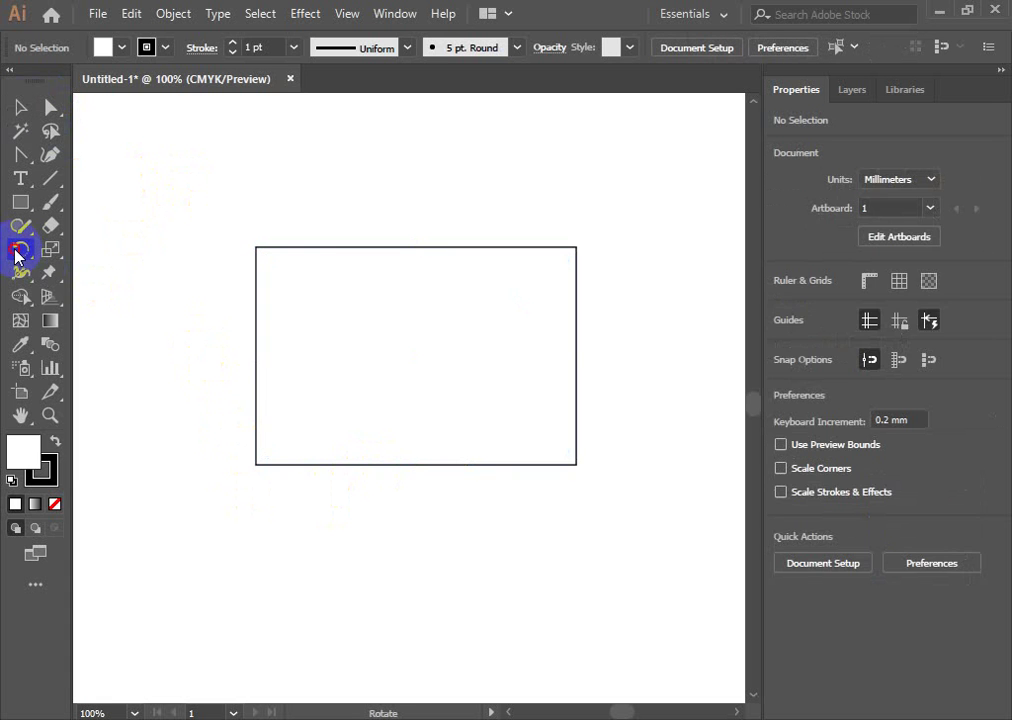
drag(403, 231, 198, 352)
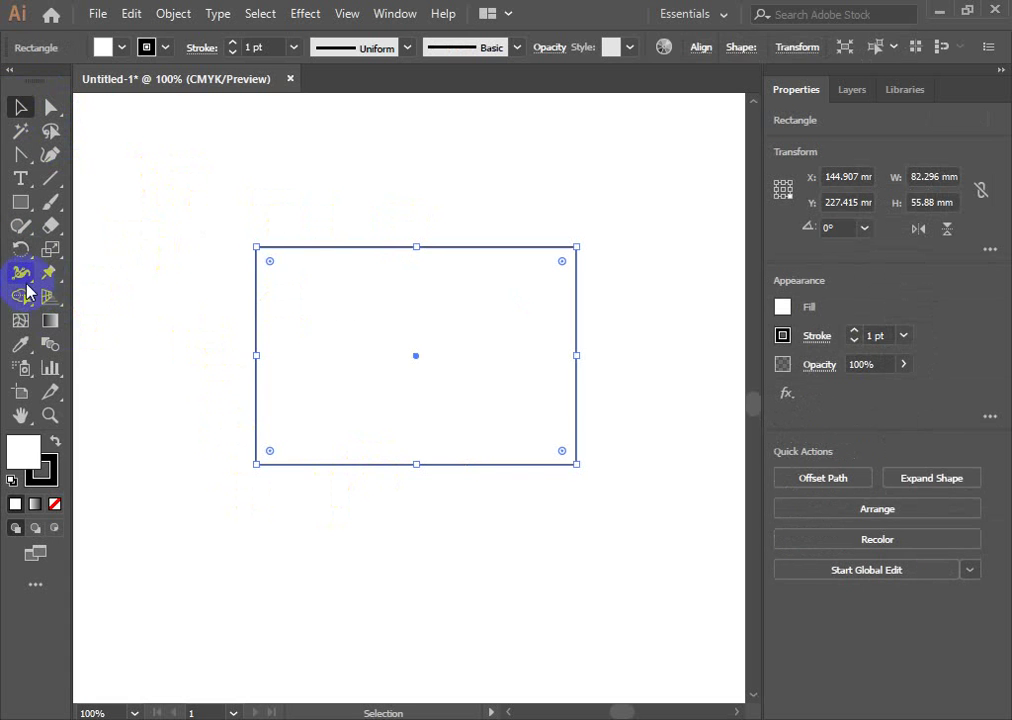
click(20, 248)
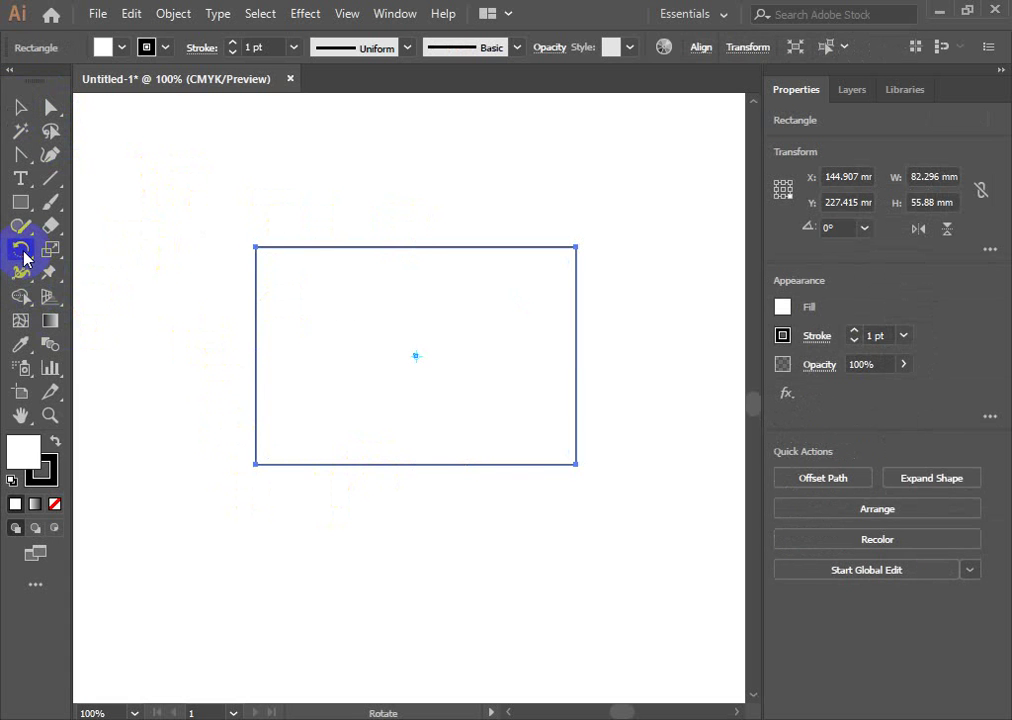
click(462, 174)
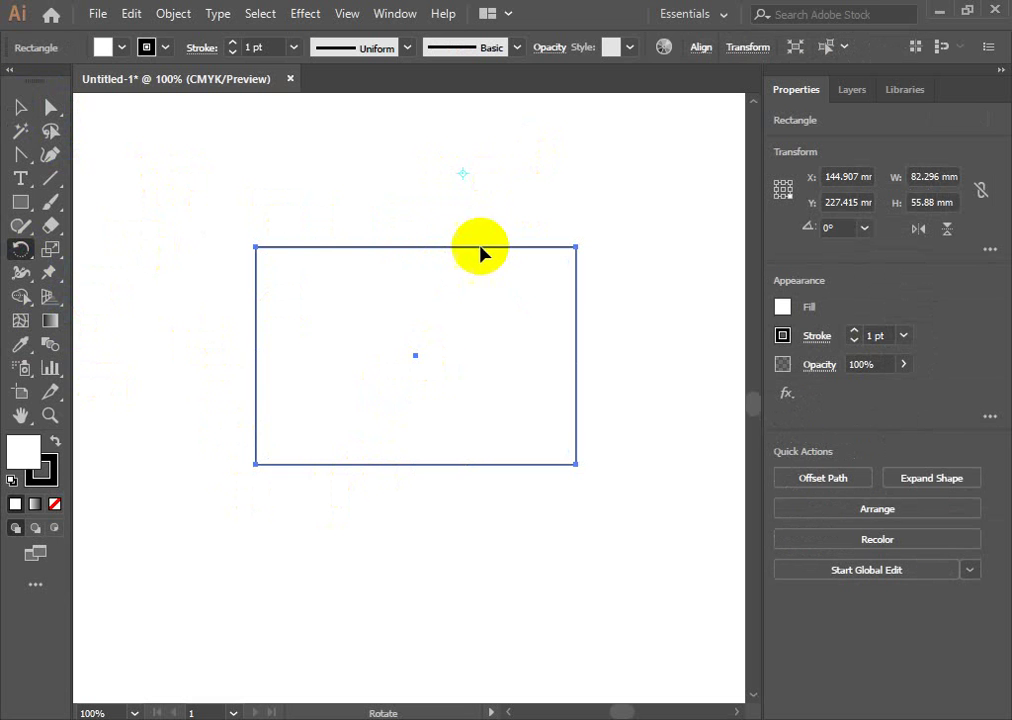
mouse_move(657, 333)
mouse_down()
mouse_move(608, 236)
mouse_move(605, 340)
mouse_up()
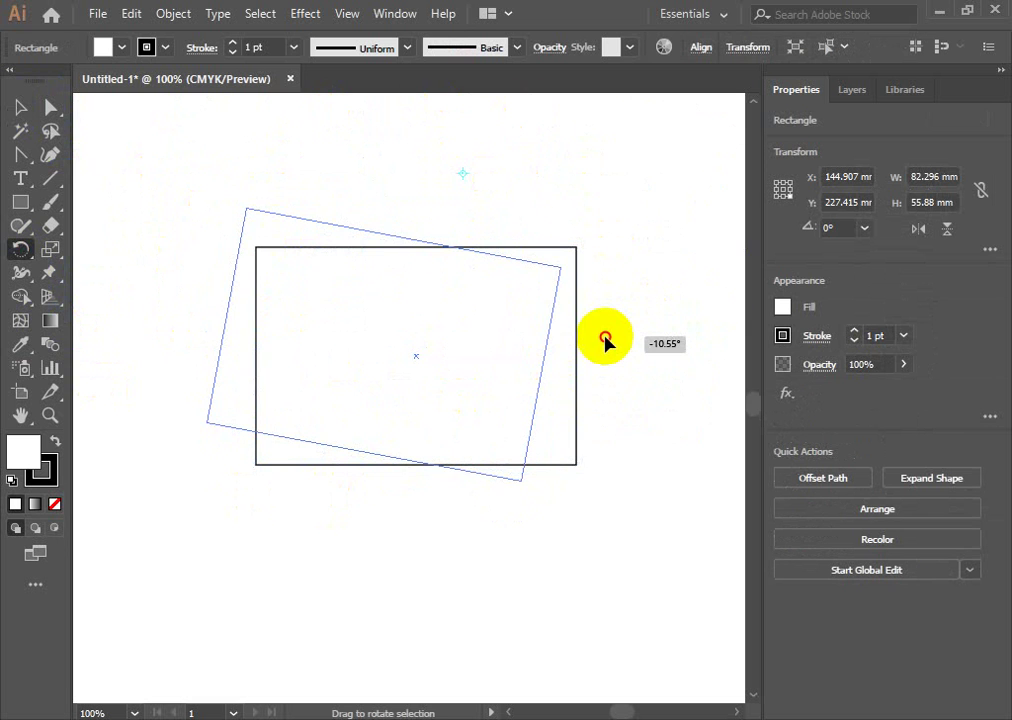
key(Escape)
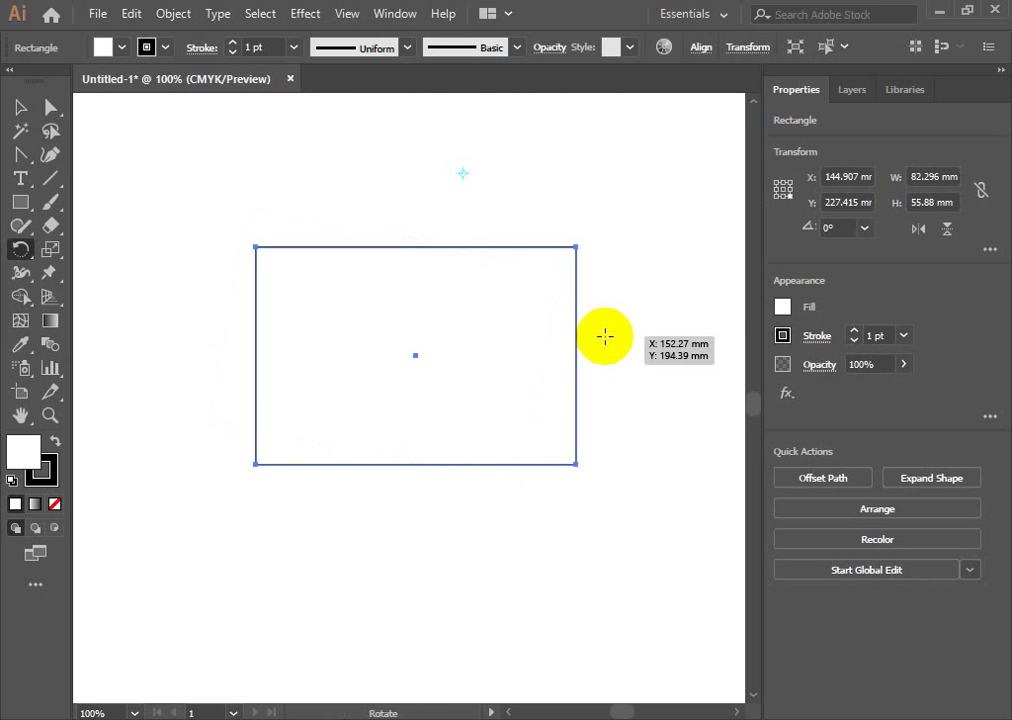
click(236, 591)
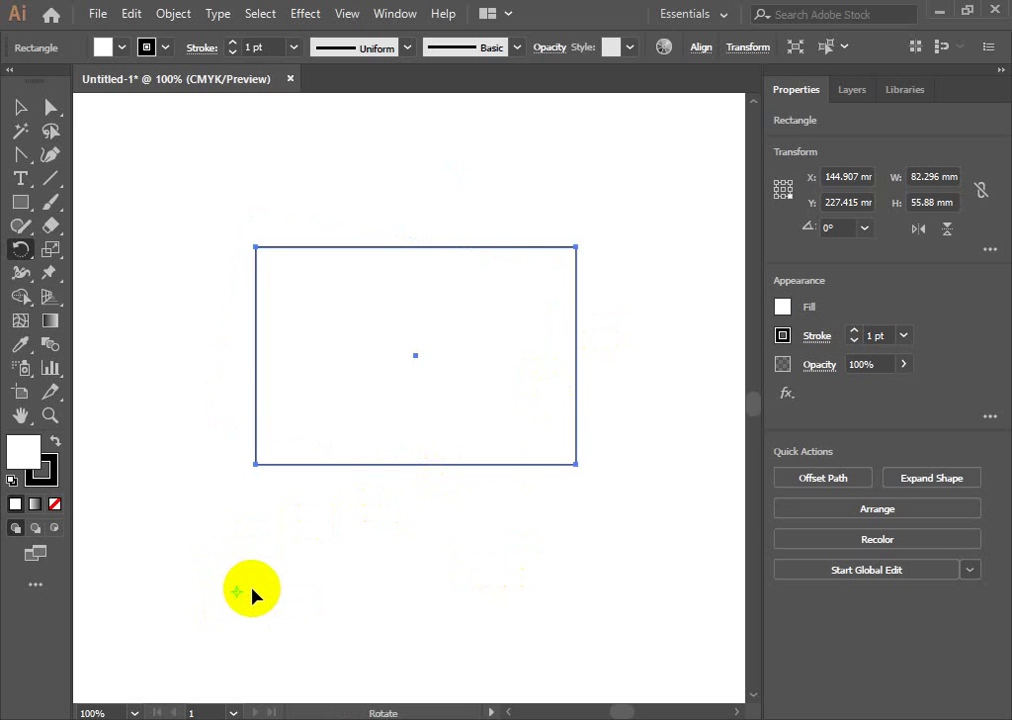
click(221, 345)
mouse_move(422, 194)
mouse_down()
mouse_move(139, 297)
mouse_move(489, 357)
mouse_up()
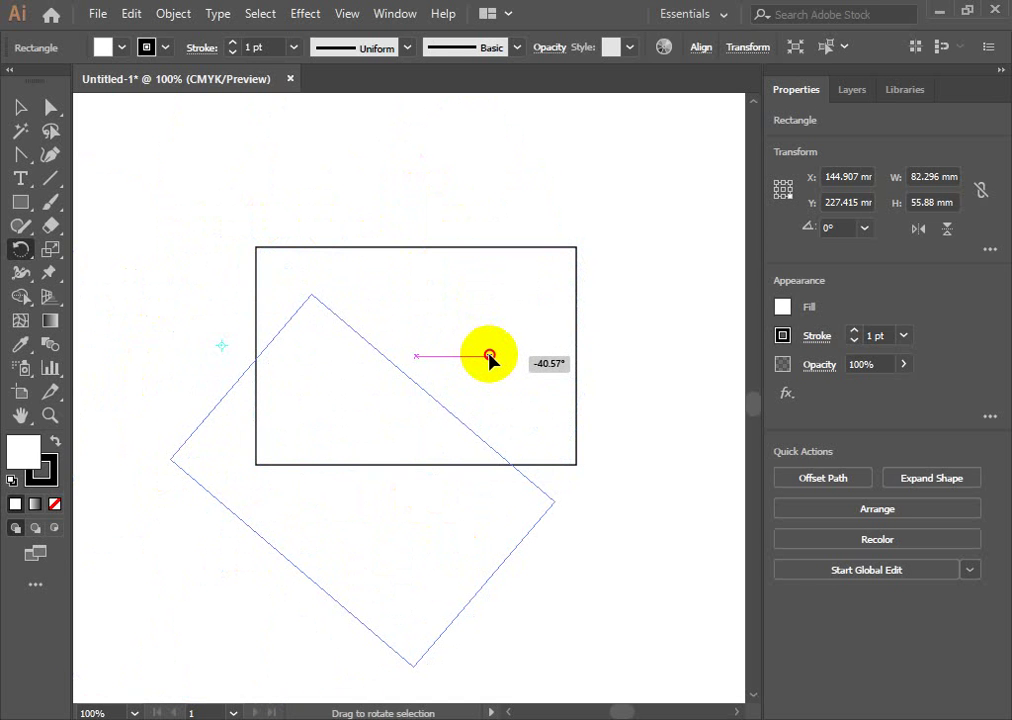
drag(489, 357, 542, 248)
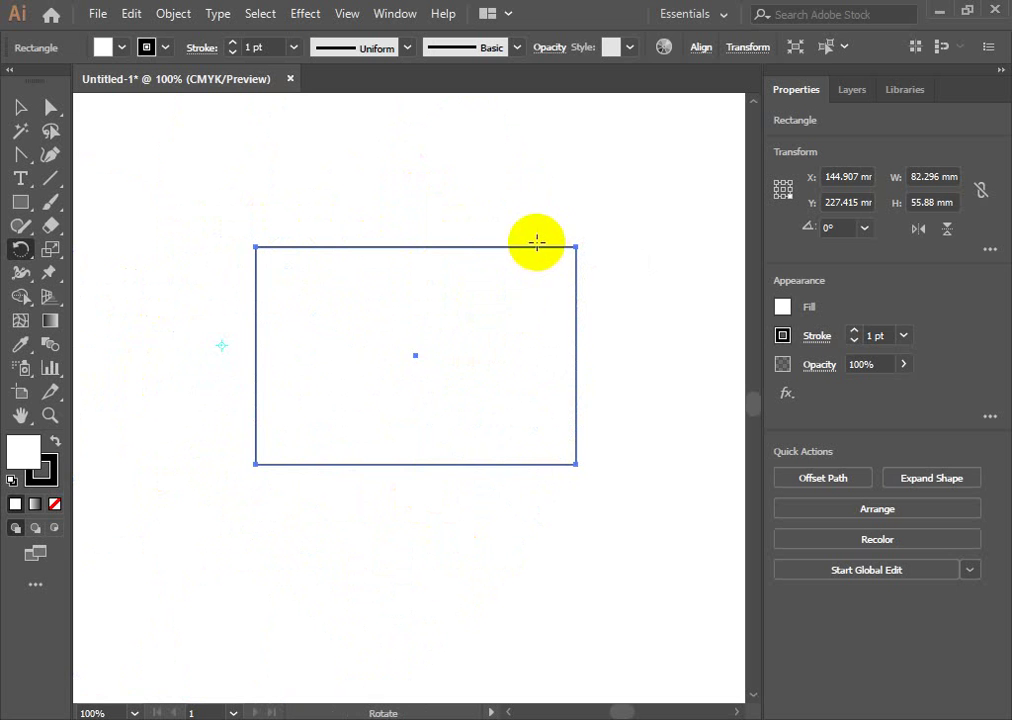
click(713, 678)
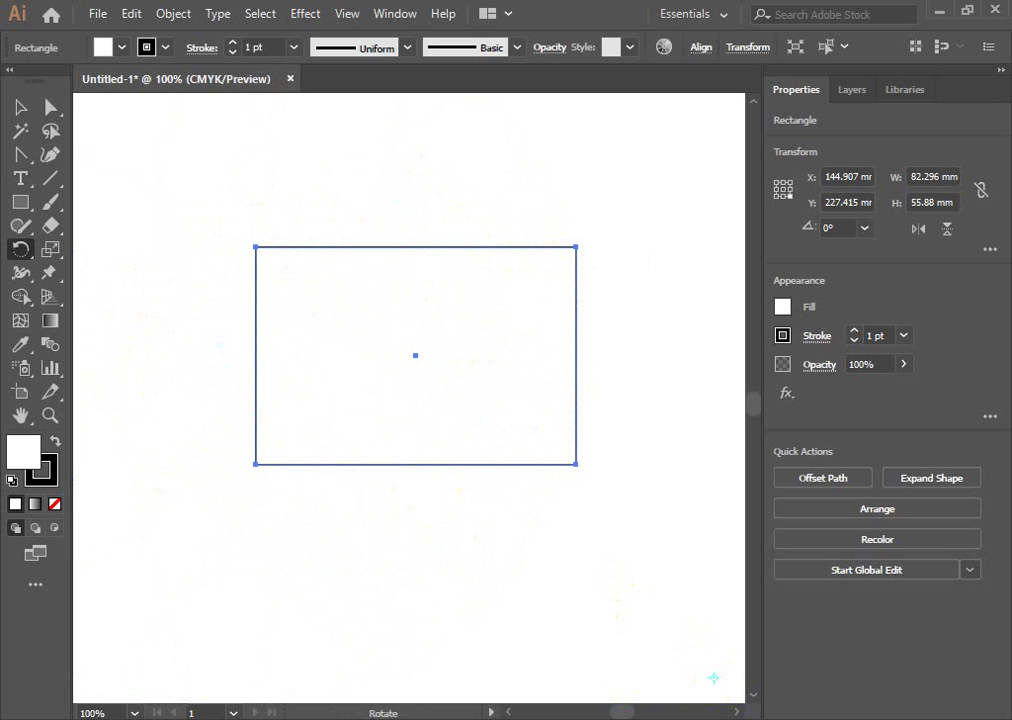
key(ctrl+minus)
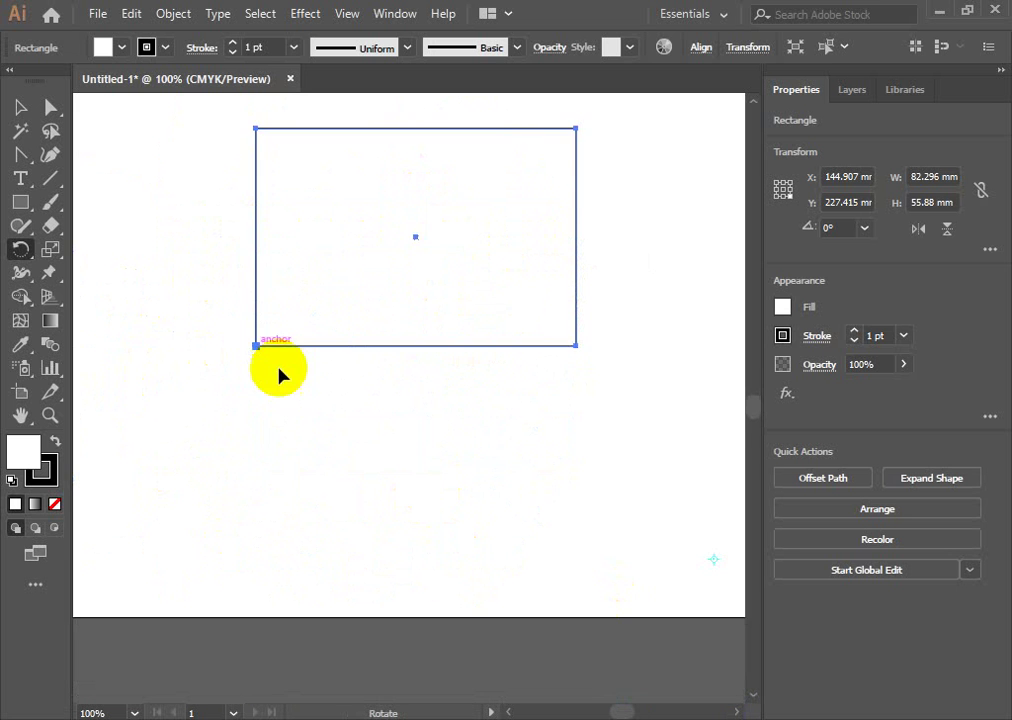
scroll(308, 360, down, 3)
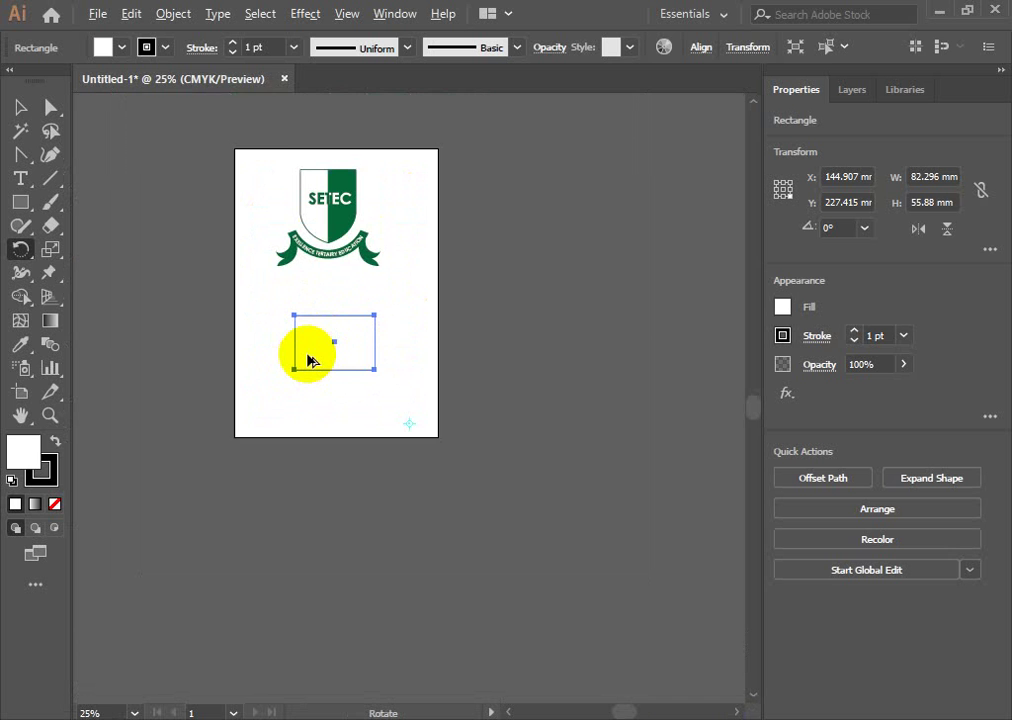
scroll(310, 355, up, 2)
mouse_move(284, 277)
mouse_down()
mouse_move(319, 515)
mouse_move(398, 372)
mouse_up()
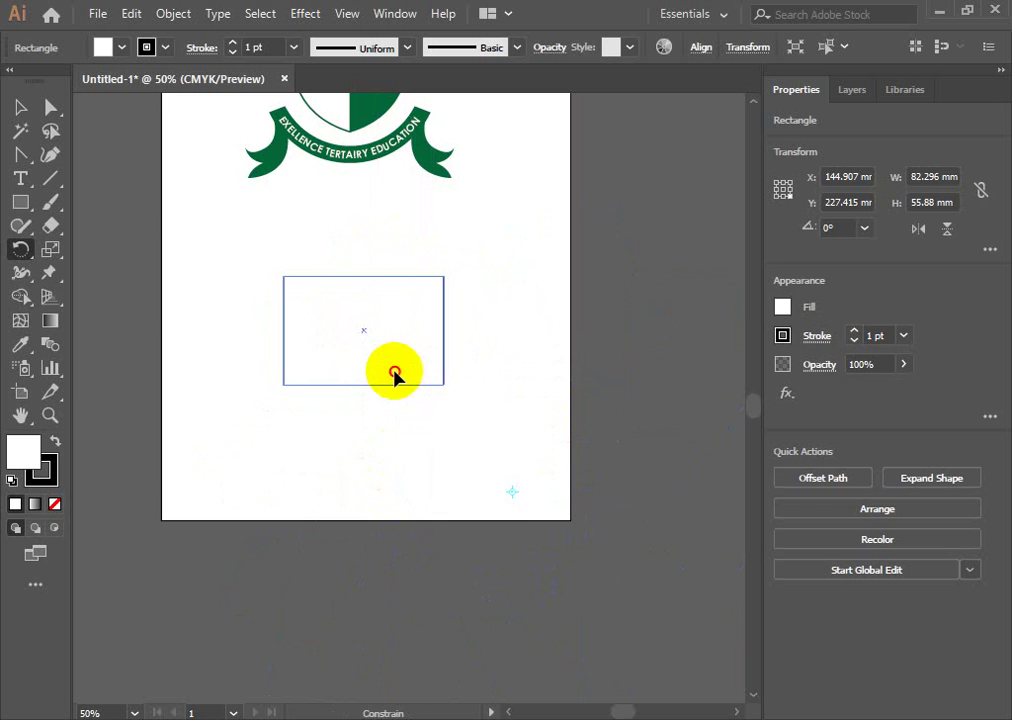
drag(398, 372, 395, 372)
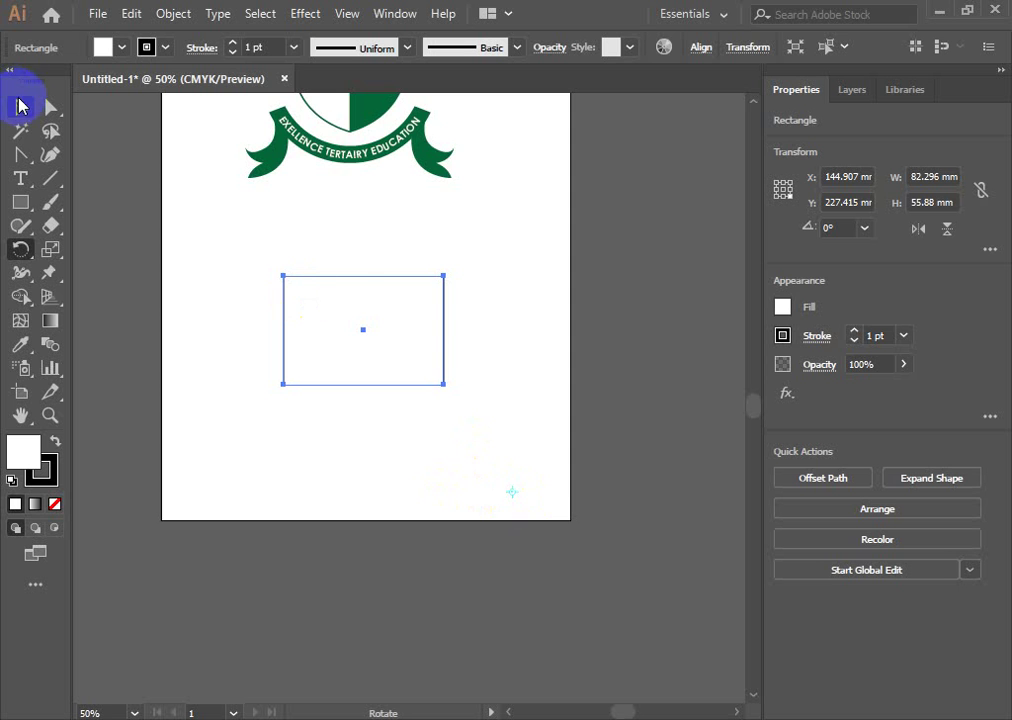
click(20, 107)
scroll(358, 330, up, 3)
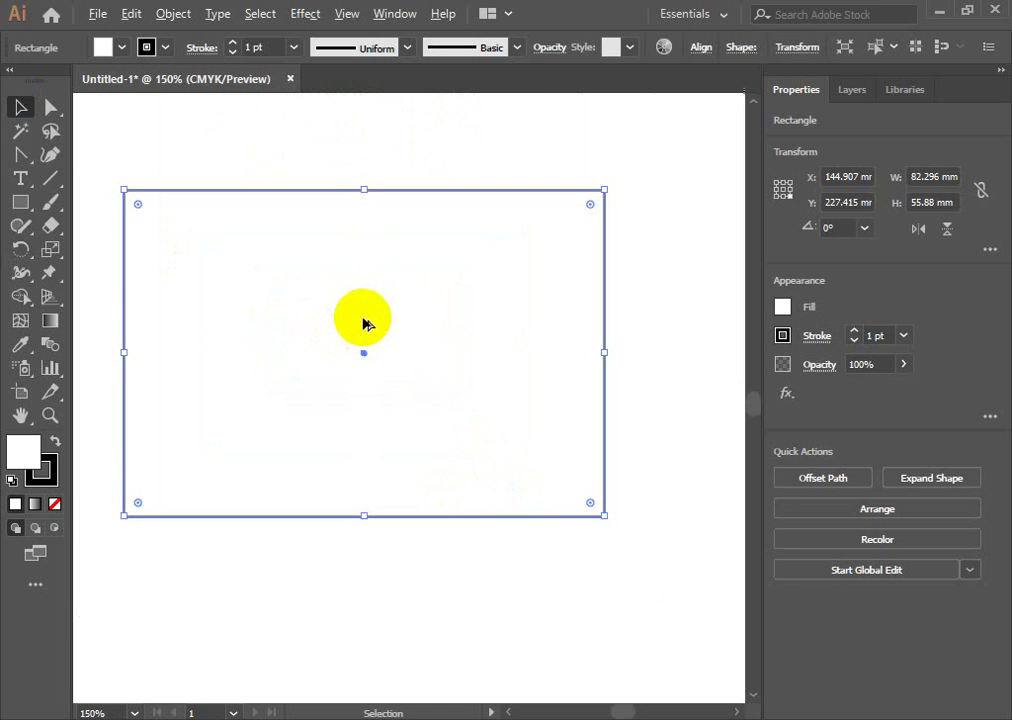
drag(353, 312, 420, 320)
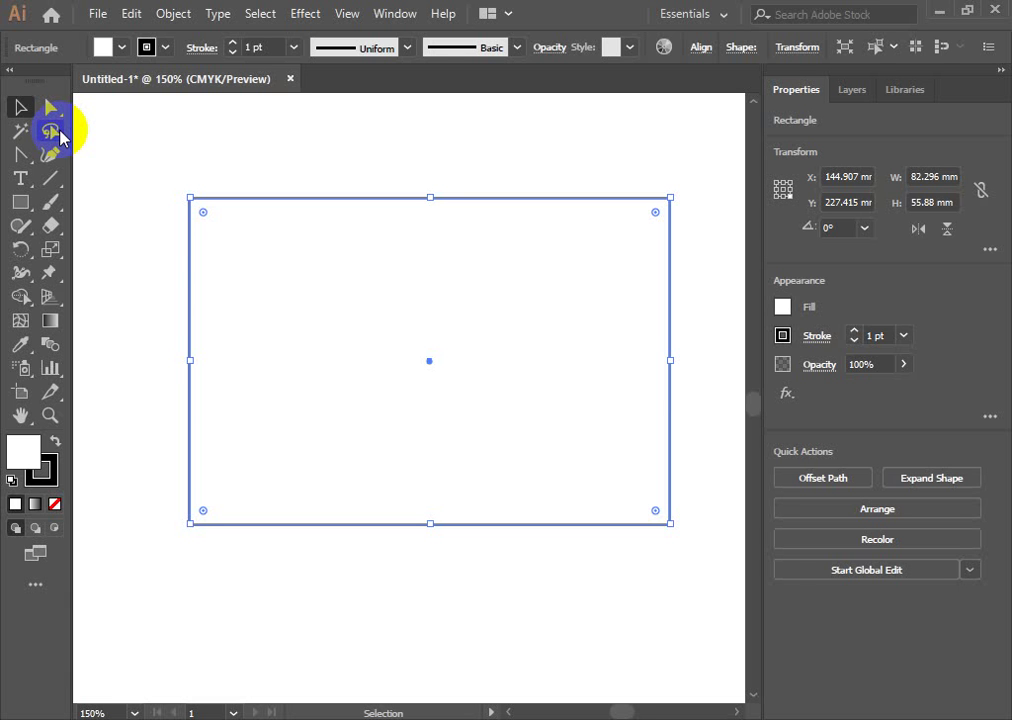
key(ctrl+minus)
key(ctrl+minus)
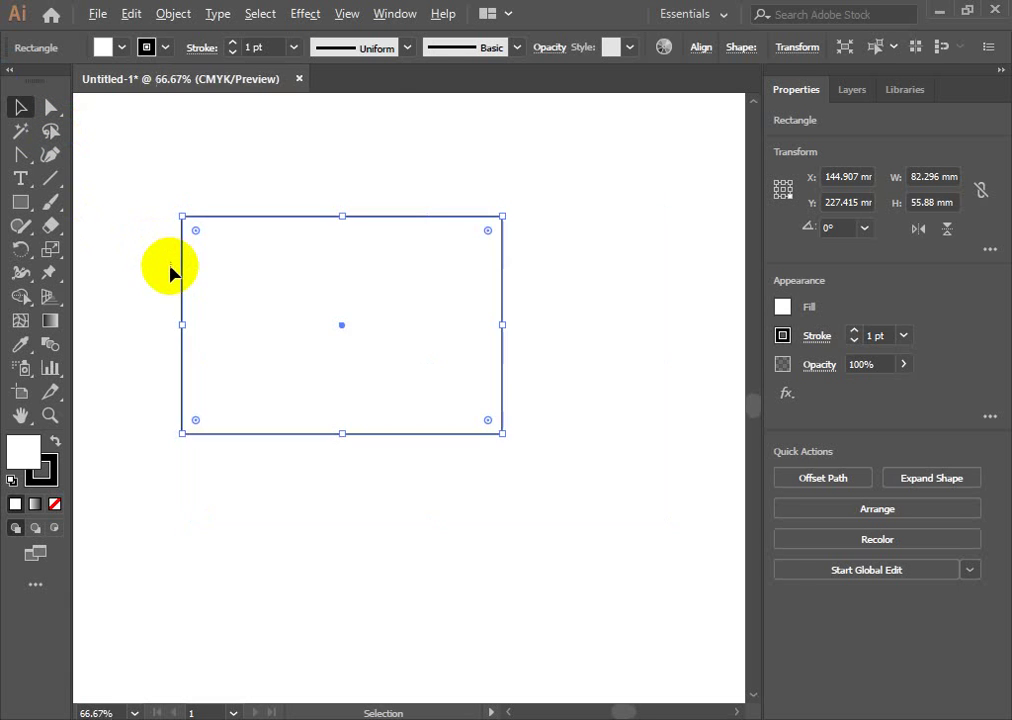
key(ctrl+minus)
key(ctrl+1)
Deselect and undo away the test rectangle, leaving the area below the shield empty.
mouse_move(334, 287)
mouse_down()
mouse_move(386, 303)
mouse_move(390, 294)
mouse_up()
key(ctrl+shift+a)
key(ctrl+z)
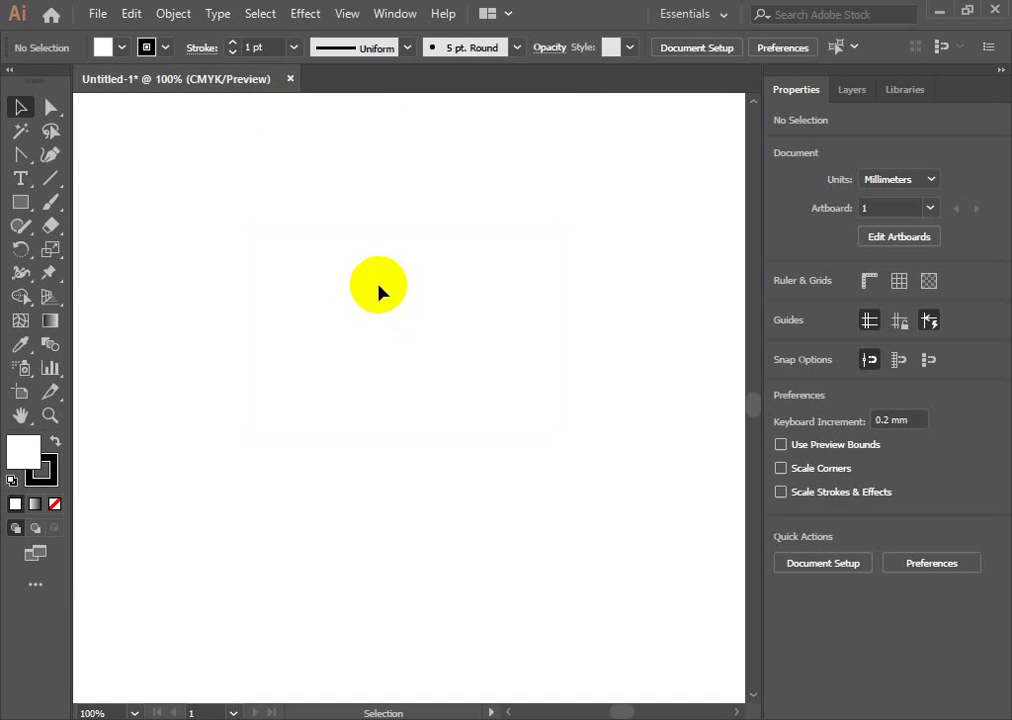
click(20, 250)
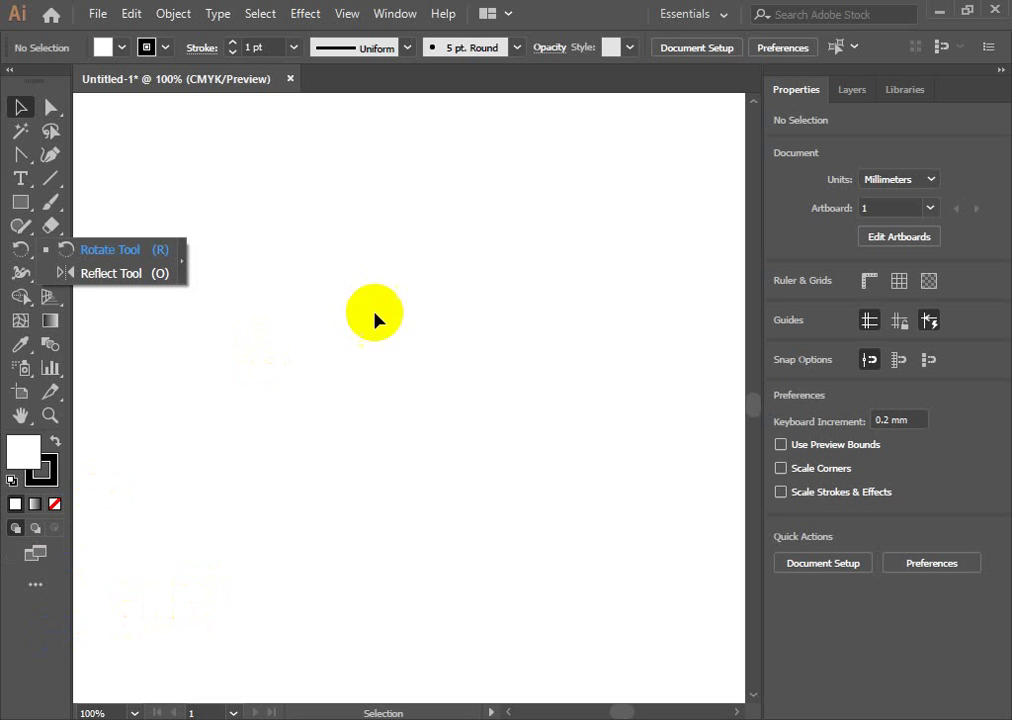
Draw a 22.6 × 55.4 mm white rectangle with 1 pt black stroke on the artboard's left.
click(222, 366)
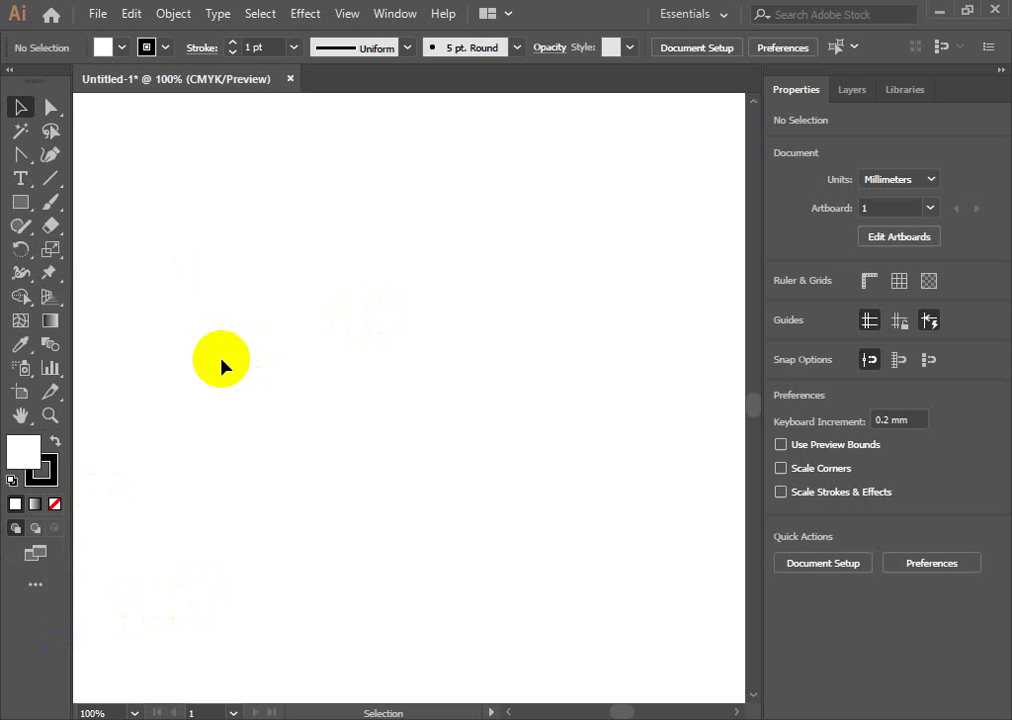
click(21, 203)
drag(184, 253, 272, 468)
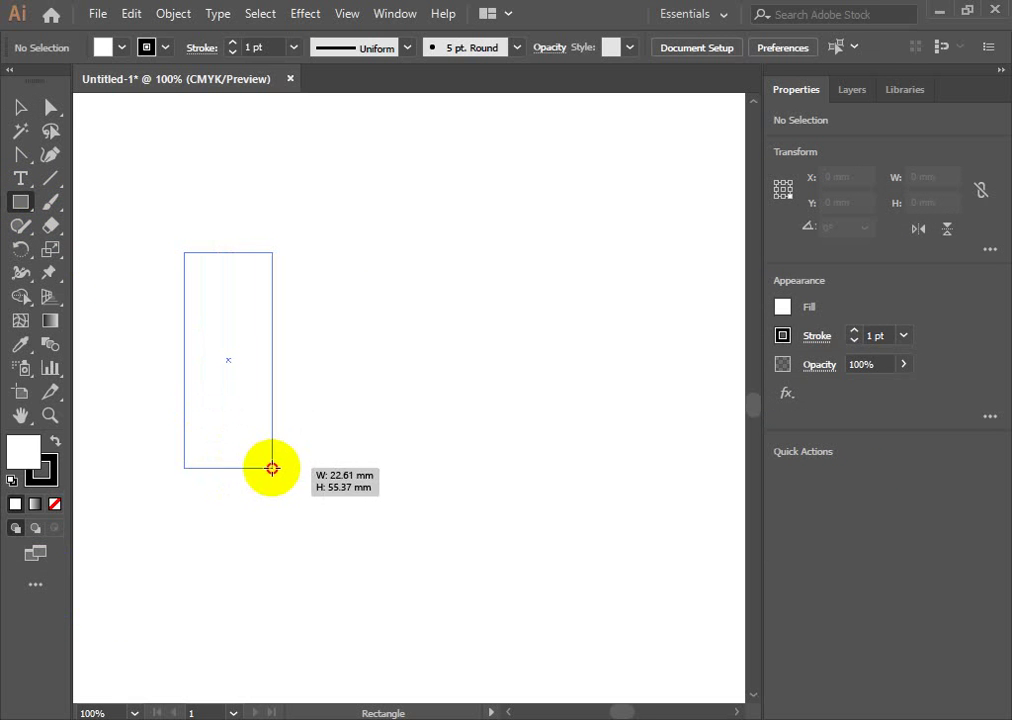
click(21, 107)
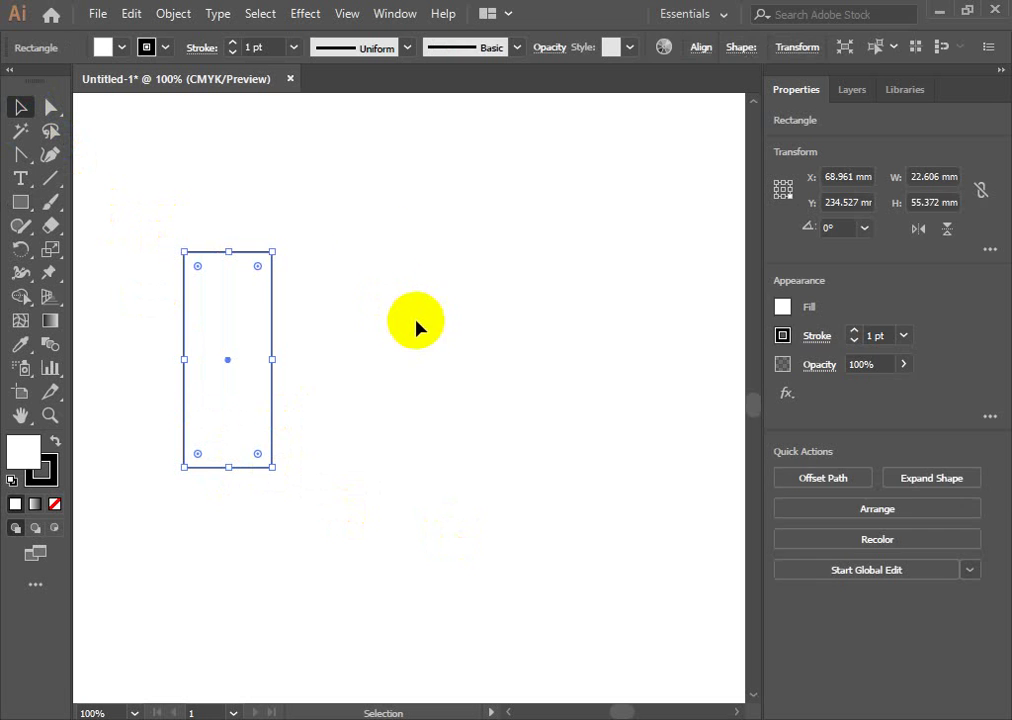
click(370, 228)
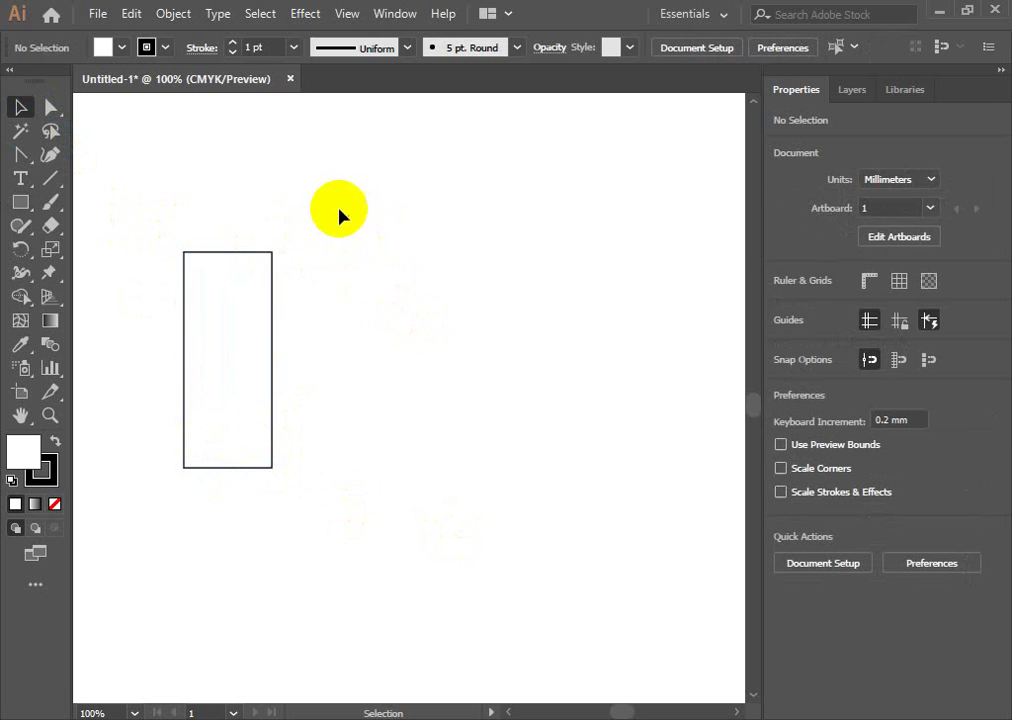
drag(260, 230, 233, 290)
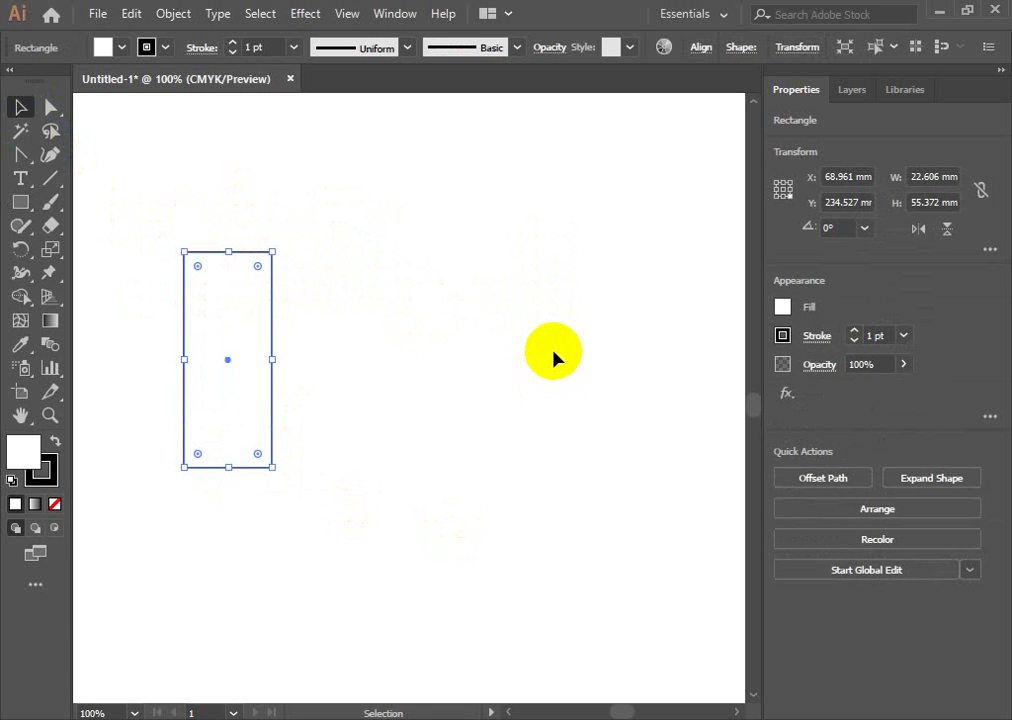
Show rulers, place a vertical guide at about 89.5 mm, and reselect the rectangle.
key(ctrl+r)
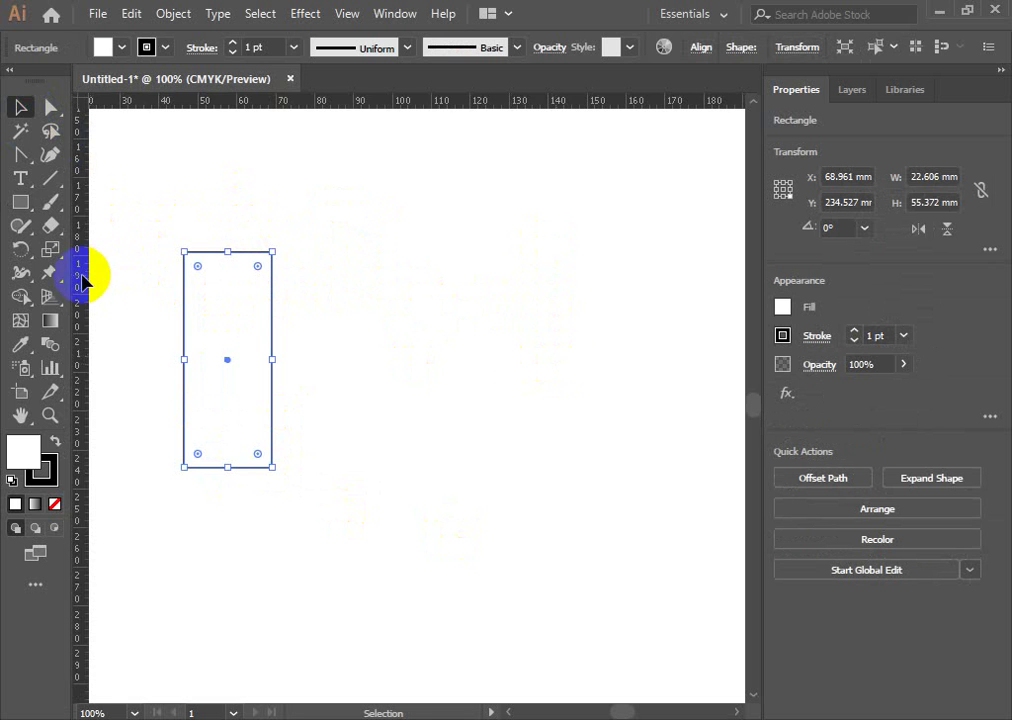
drag(82, 280, 347, 236)
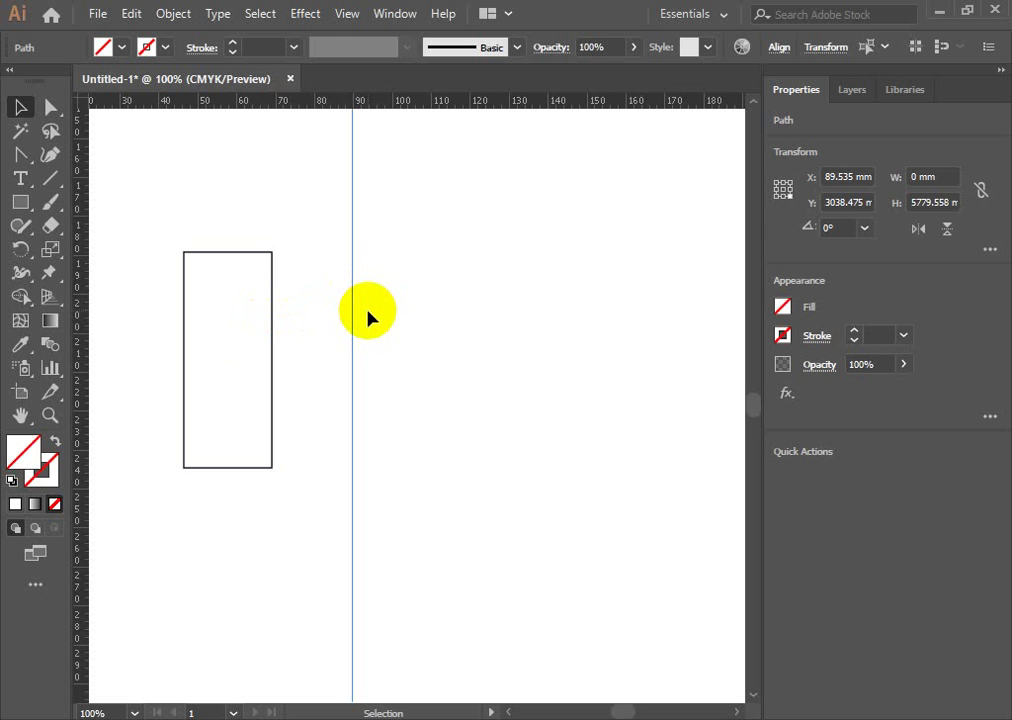
drag(289, 228, 213, 468)
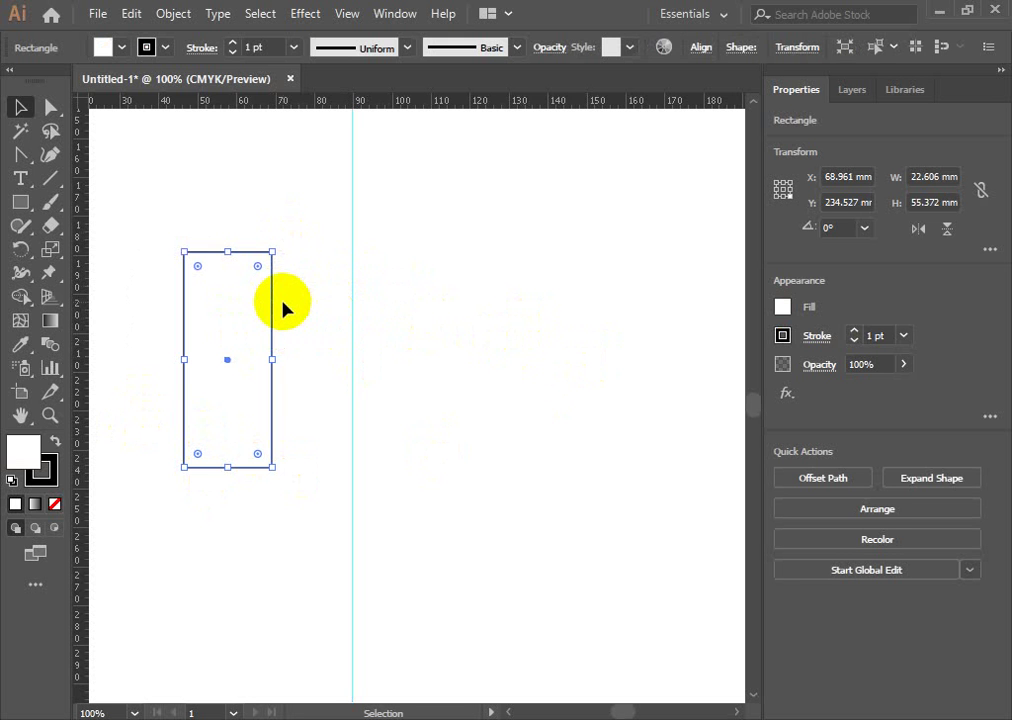
Trial-mirror a copy of the rectangle across the vertical guide with the Reflect tool.
mouse_move(20, 250)
mouse_down()
mouse_move(68, 287)
mouse_move(74, 273)
mouse_up()
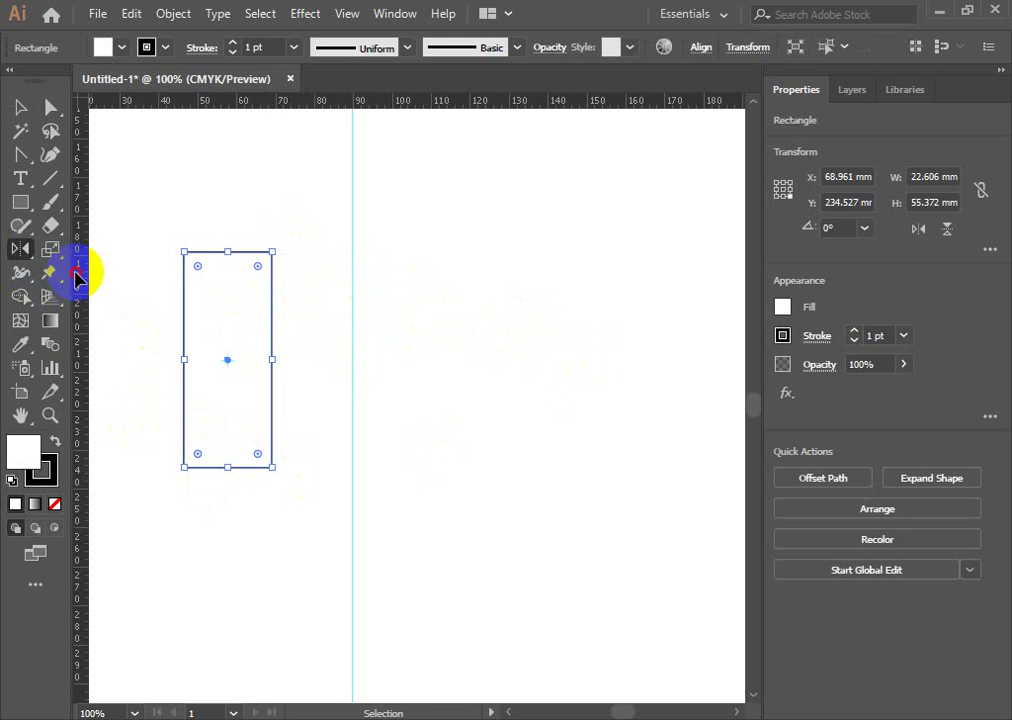
click(352, 181)
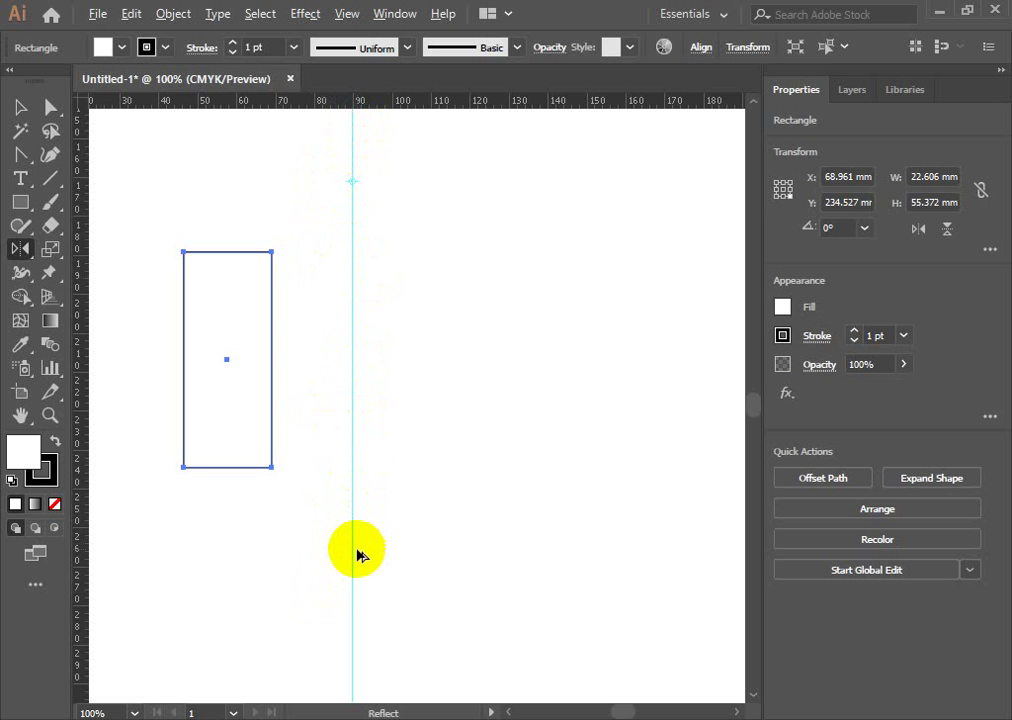
drag(352, 553, 352, 535)
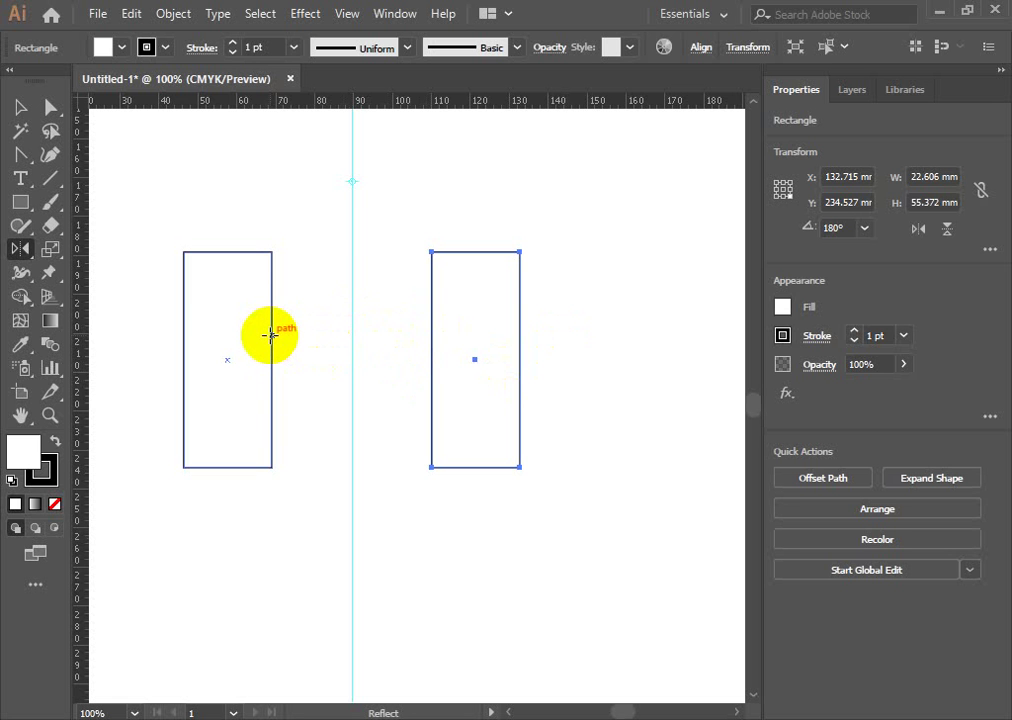
drag(270, 335, 262, 345)
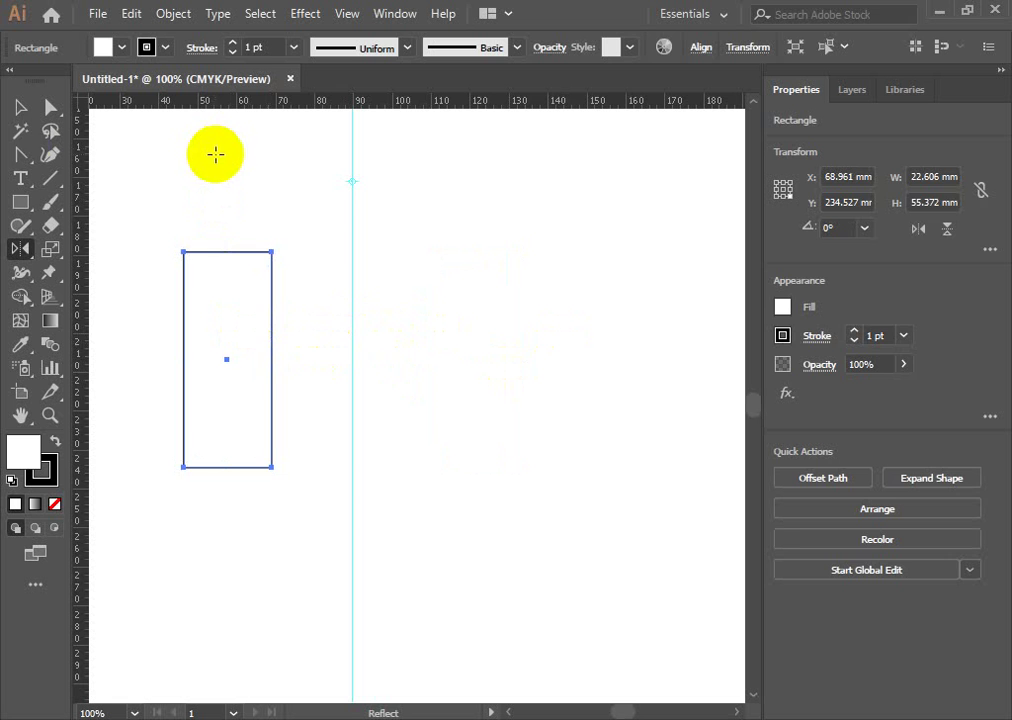
click(21, 108)
Delete the vertical guide and reselect the original rectangle.
click(242, 168)
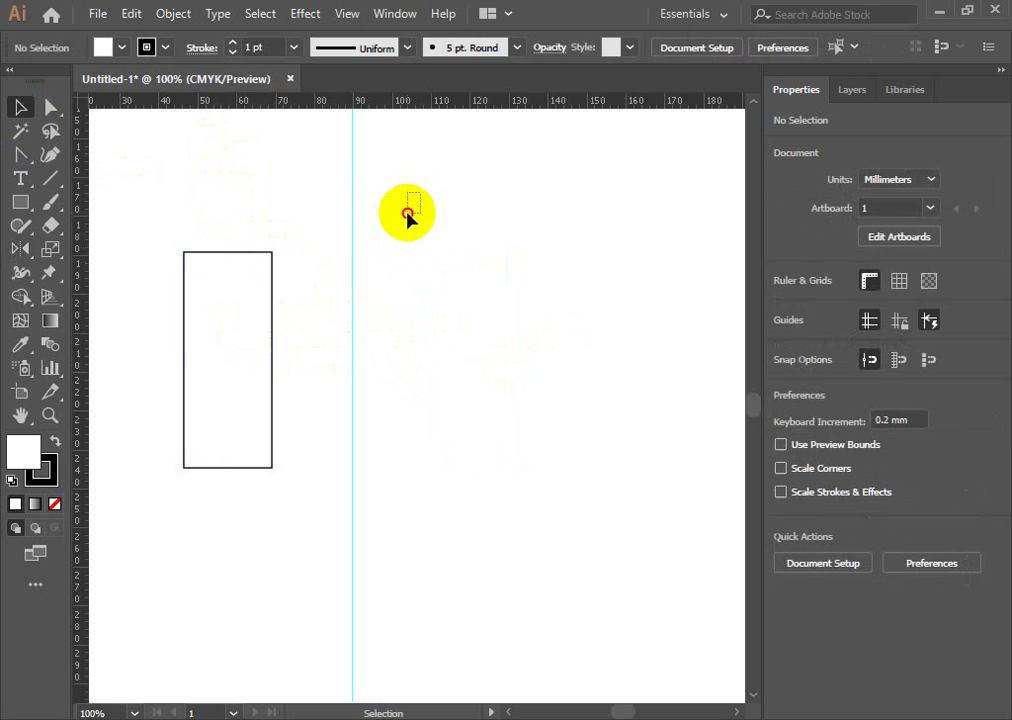
click(352, 262)
key(Delete)
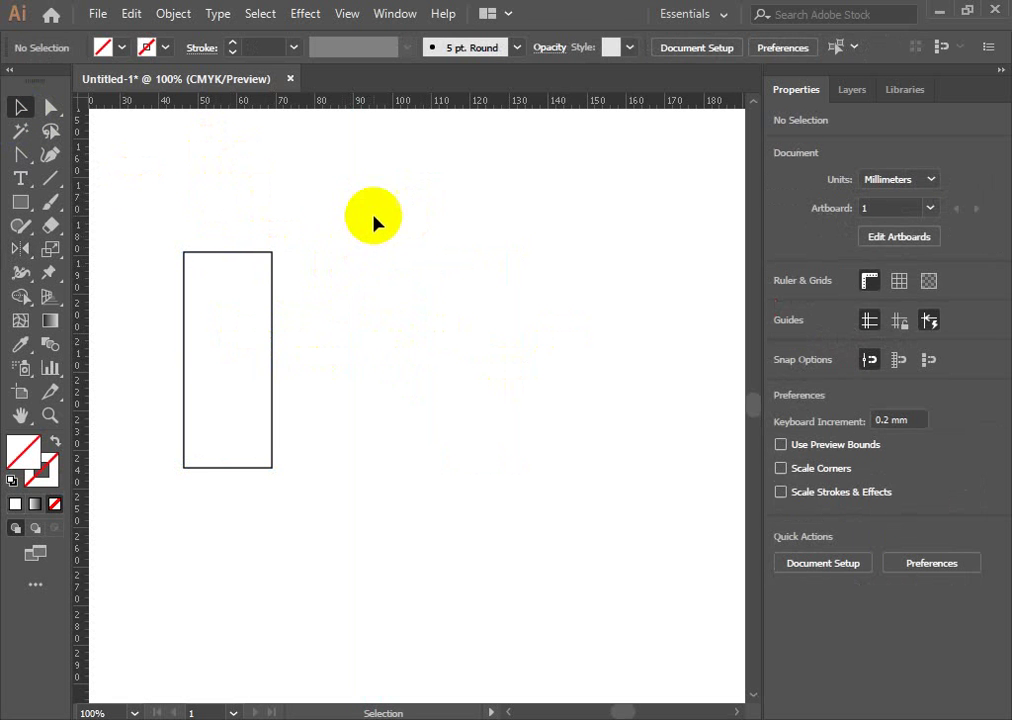
click(219, 346)
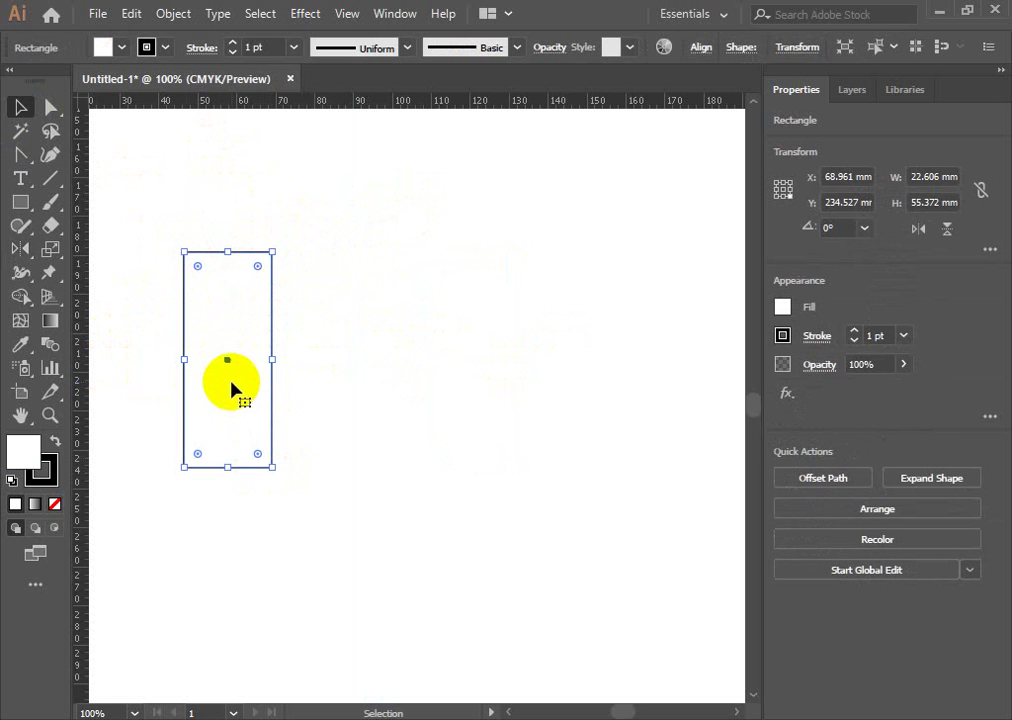
click(22, 250)
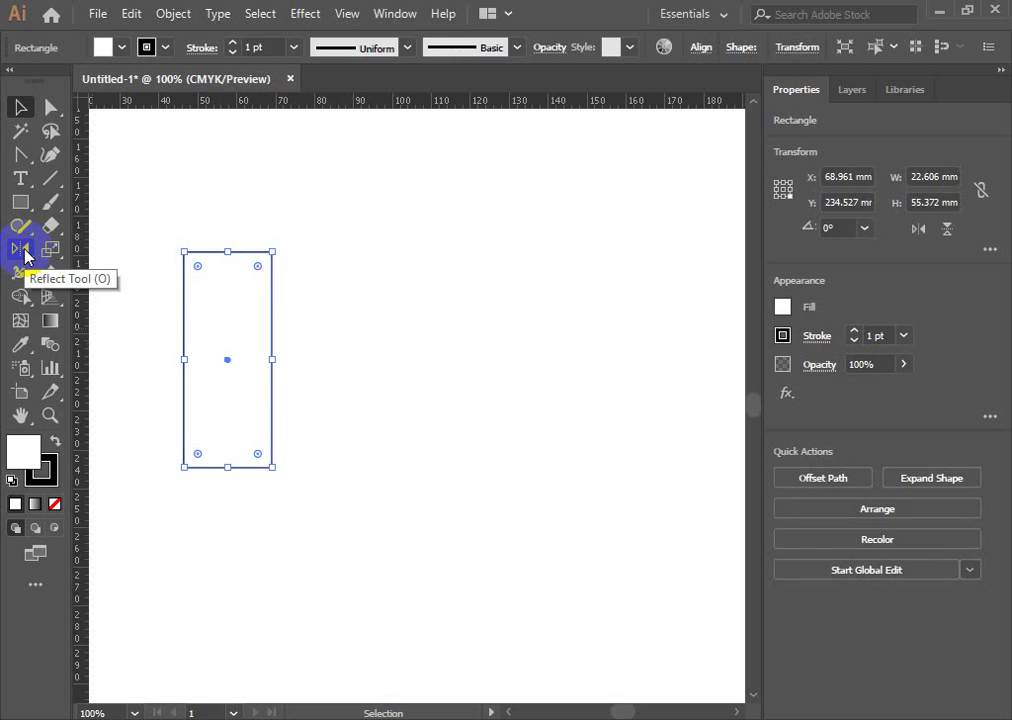
click(24, 255)
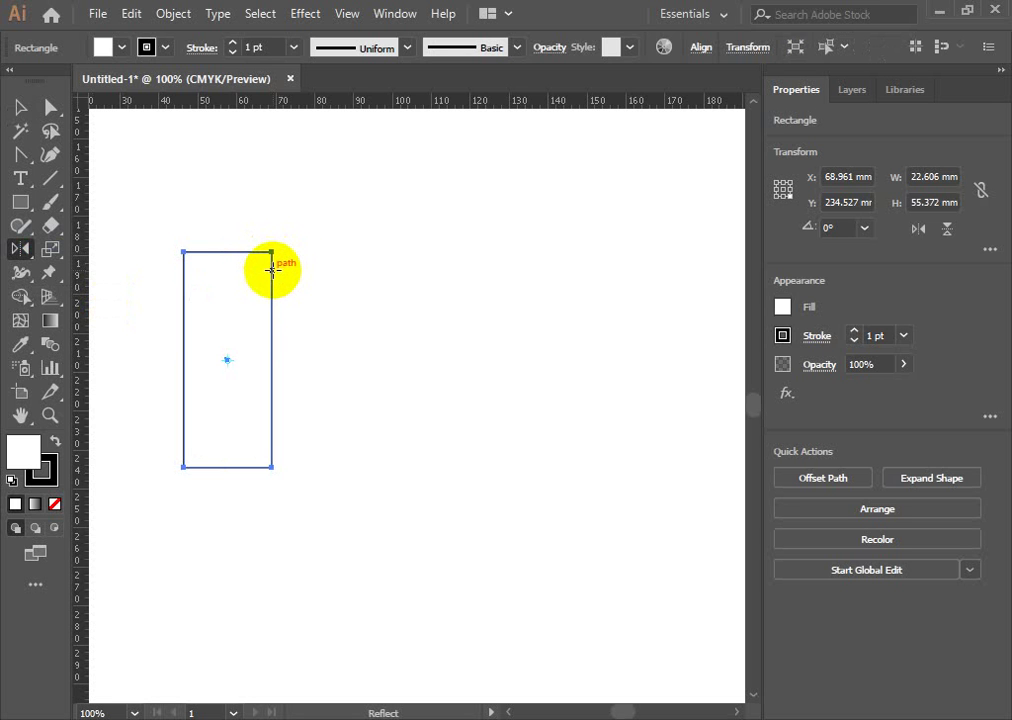
click(272, 269)
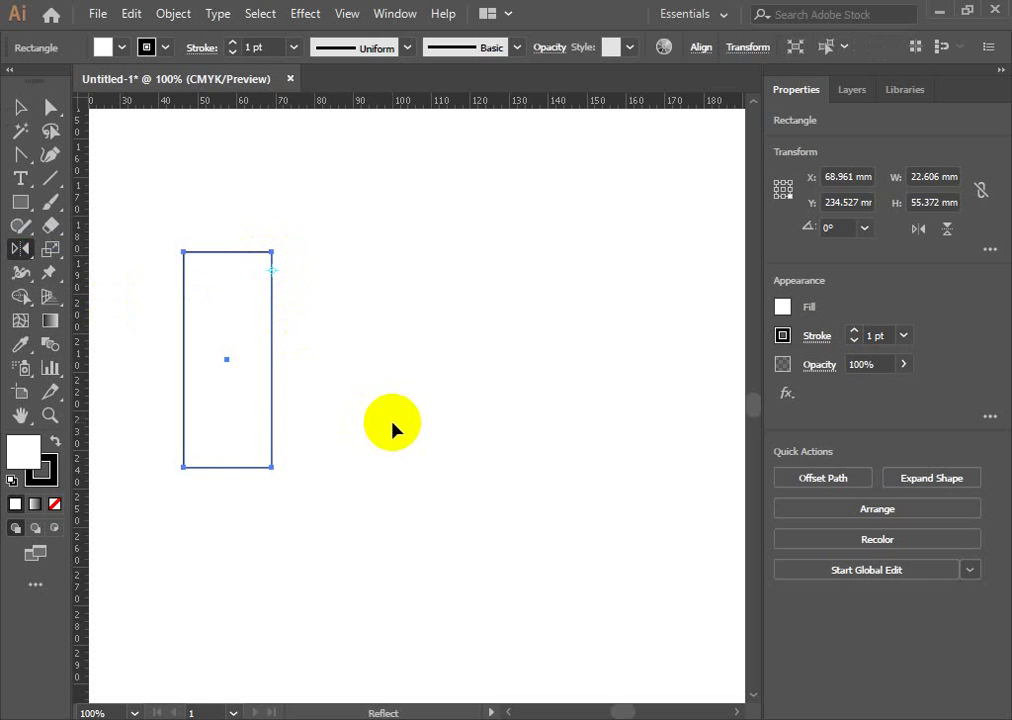
drag(274, 433, 272, 414)
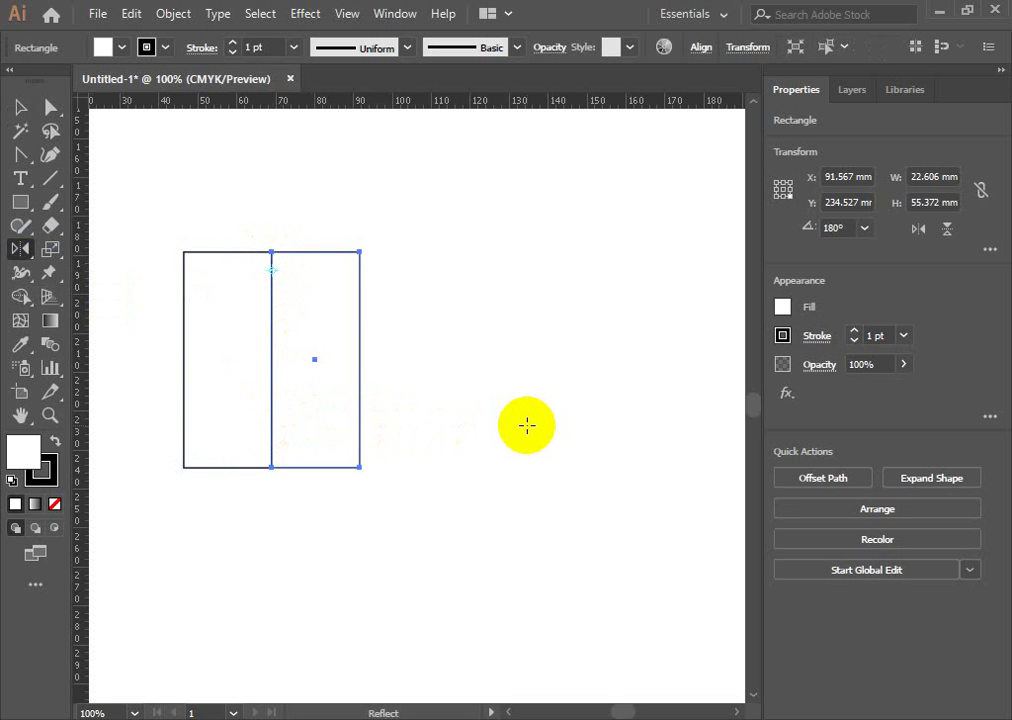
key(ctrl+z)
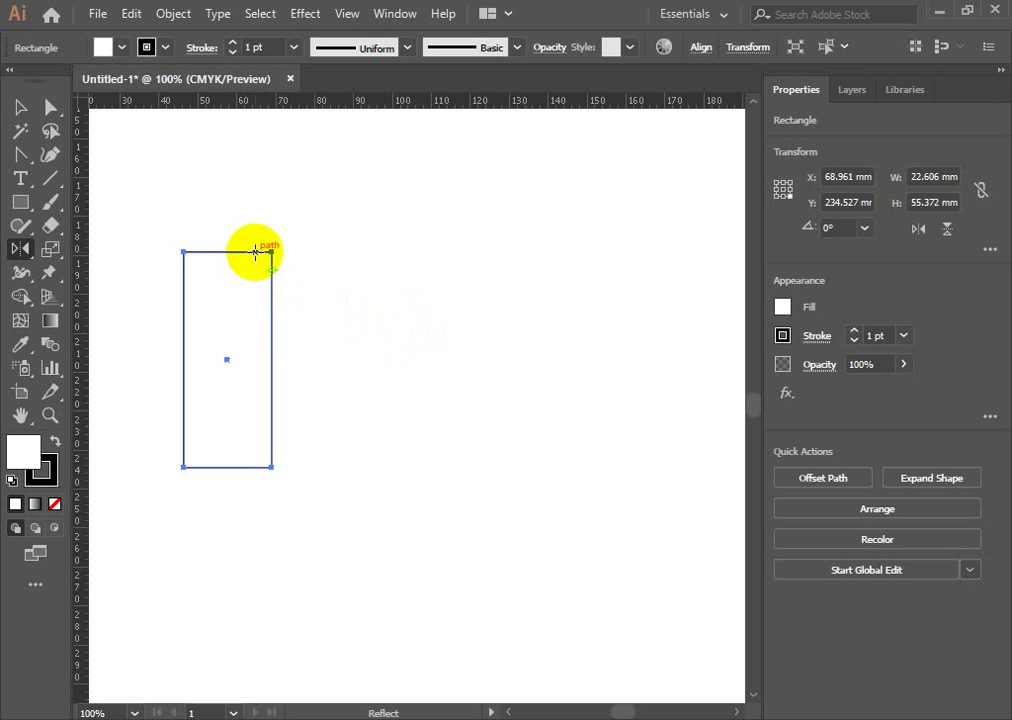
click(255, 251)
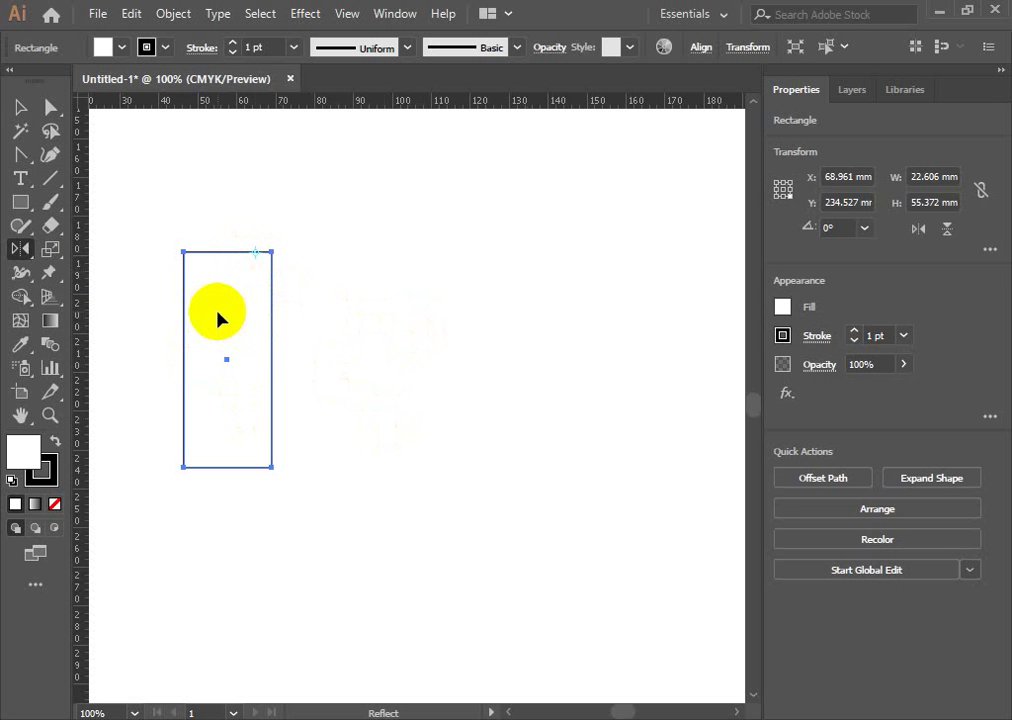
drag(203, 254, 203, 250)
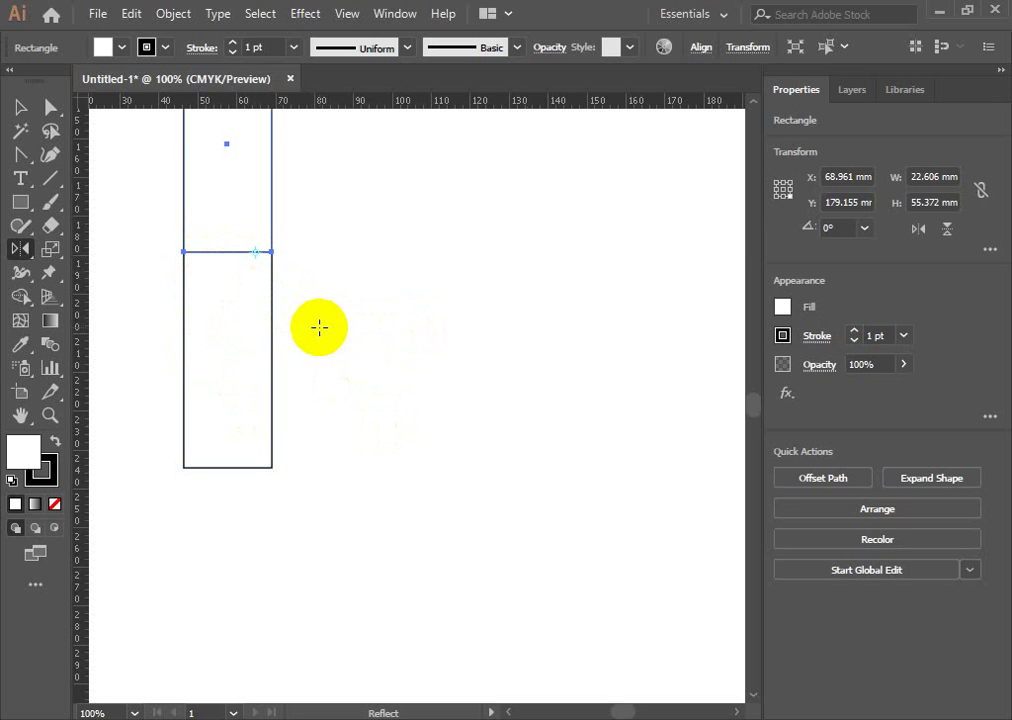
key(ctrl+z)
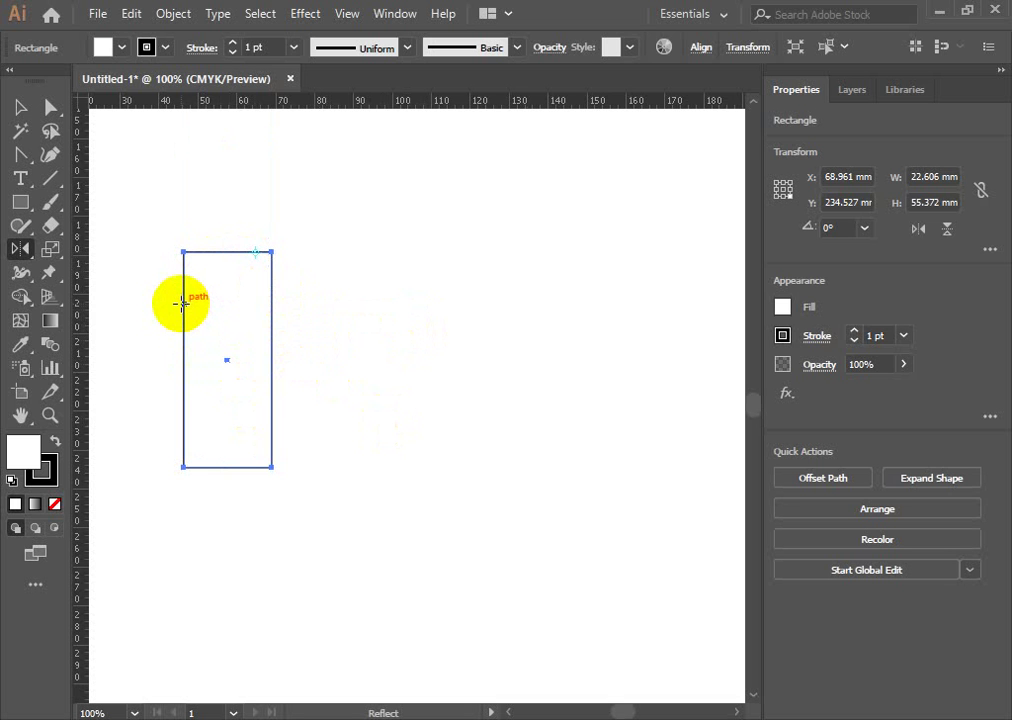
click(184, 252)
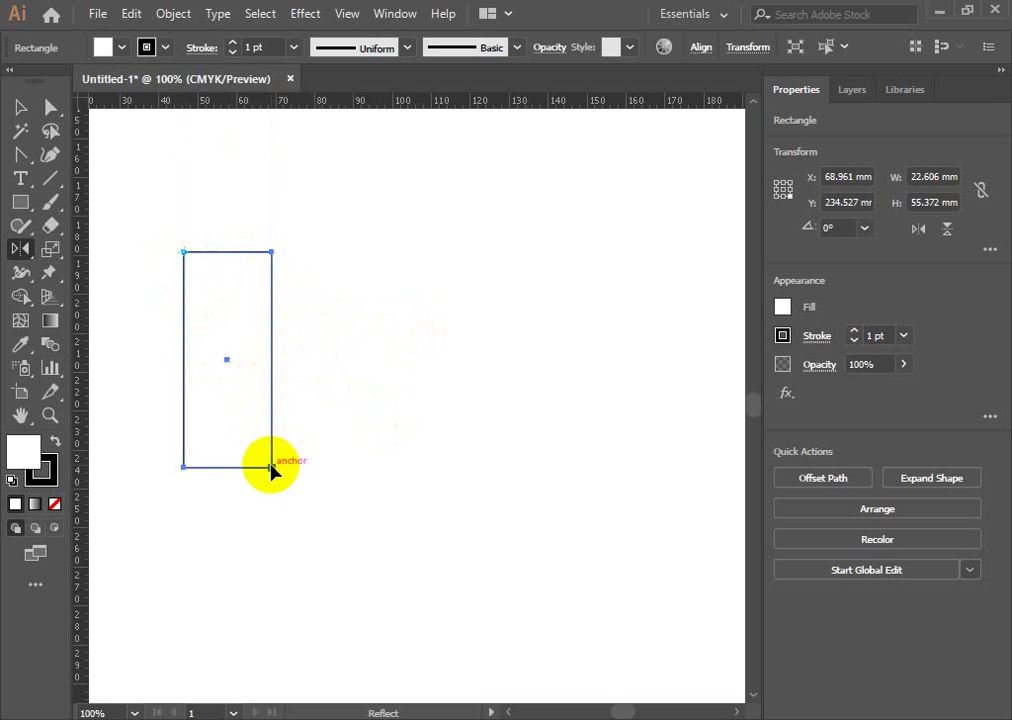
drag(271, 468, 272, 469)
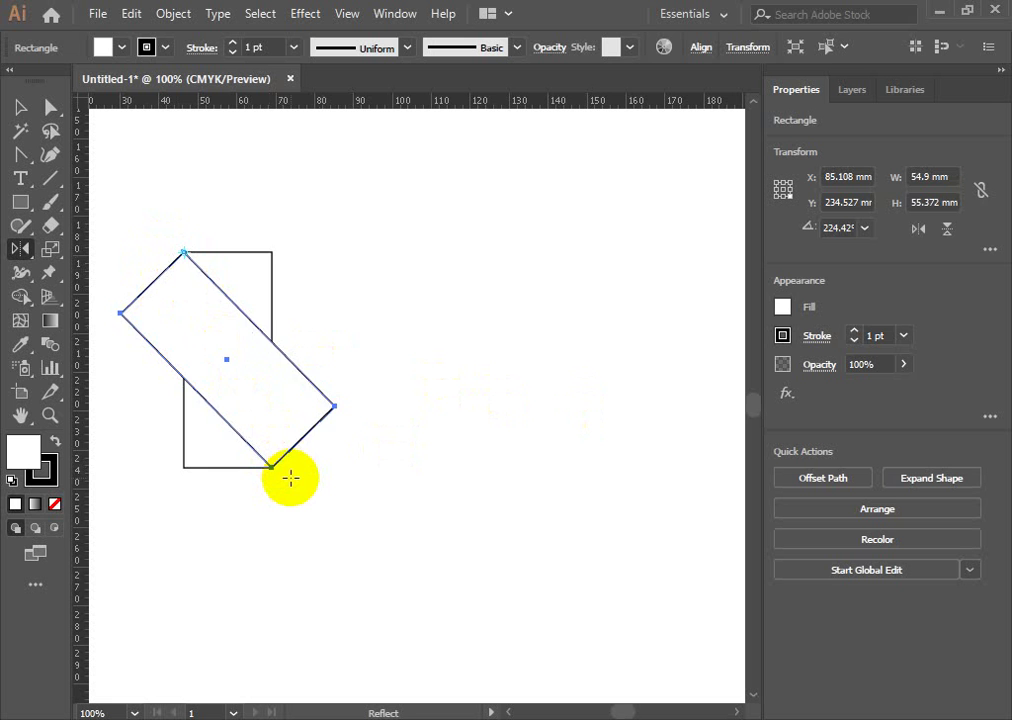
key(ctrl+z)
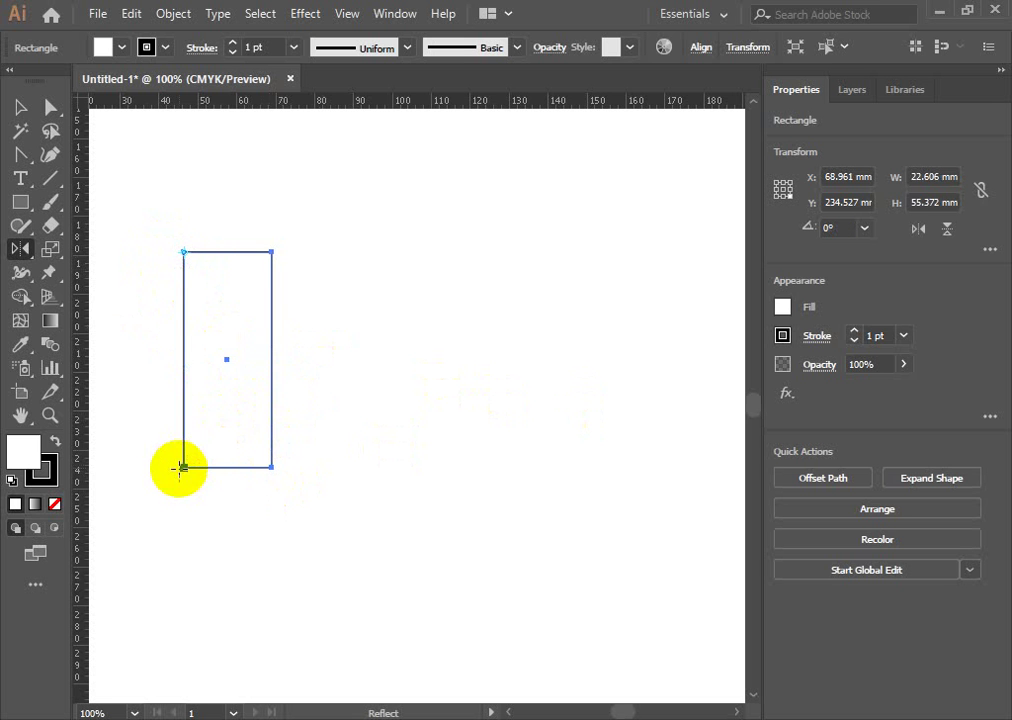
alt+click(183, 467)
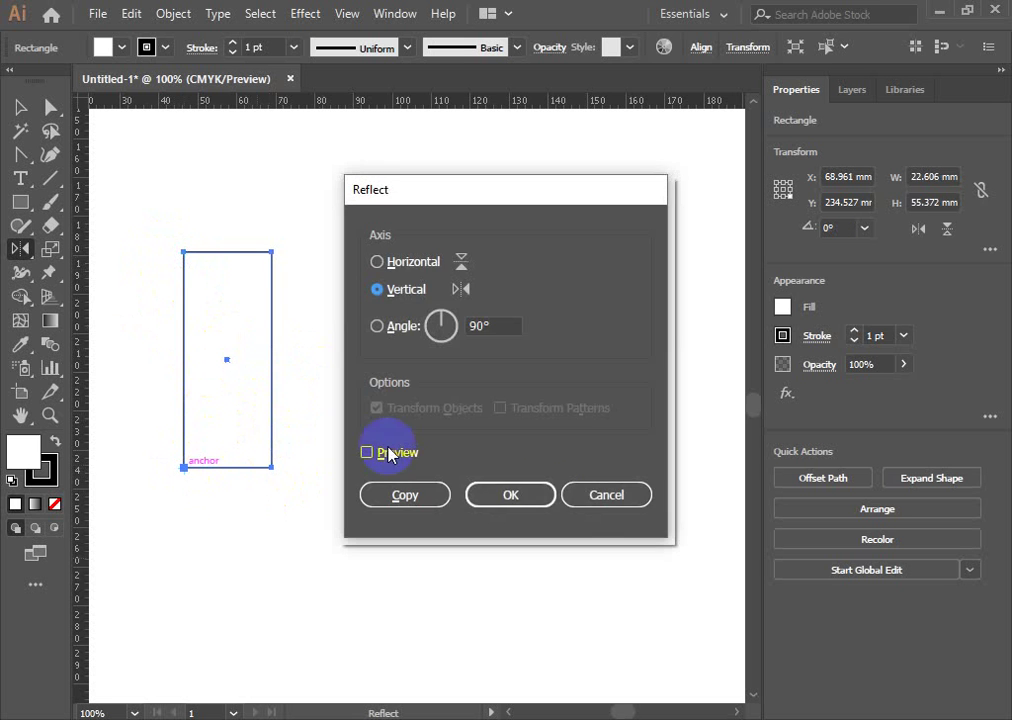
click(605, 493)
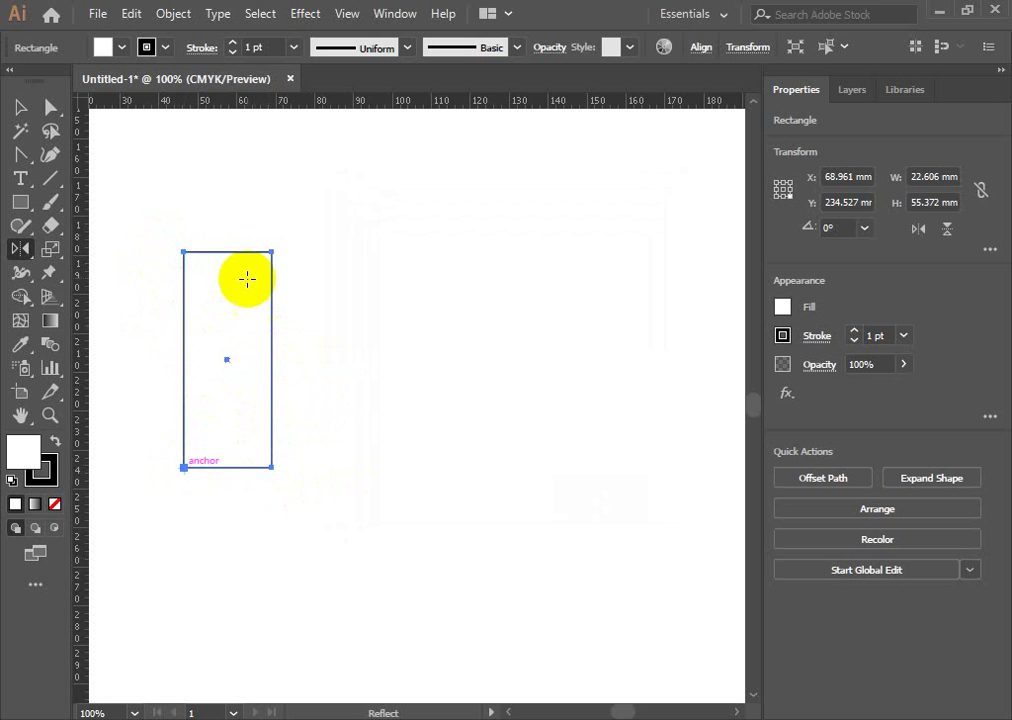
alt+click(183, 252)
click(605, 495)
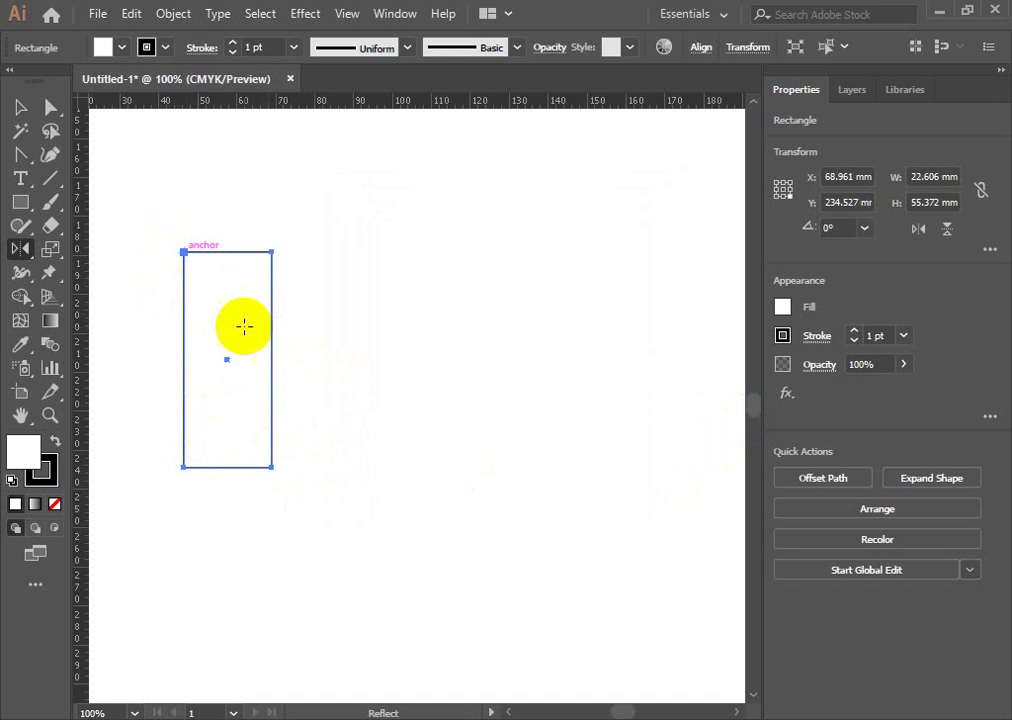
click(183, 252)
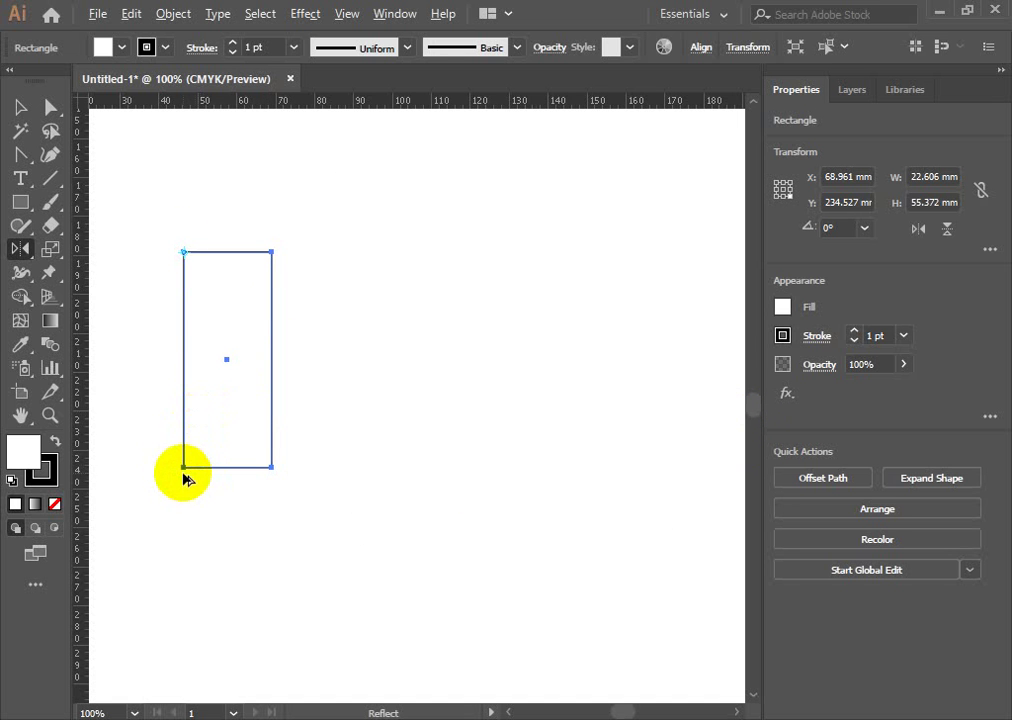
drag(185, 470, 184, 500)
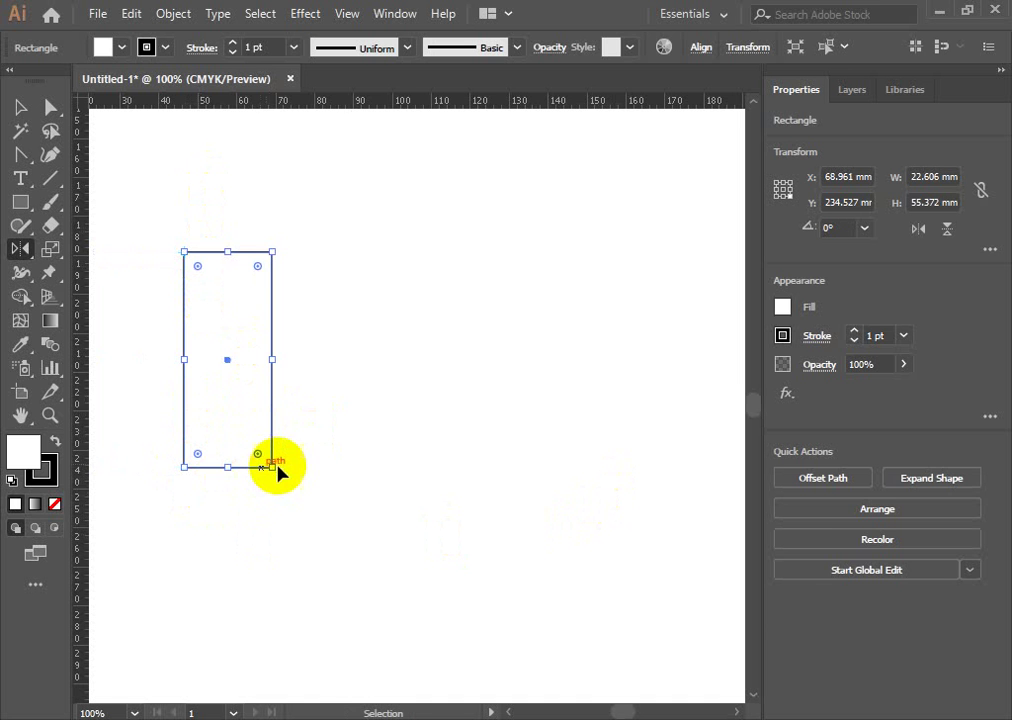
Delete the practice rectangle and the vertical guide together.
click(20, 108)
drag(456, 208, 133, 518)
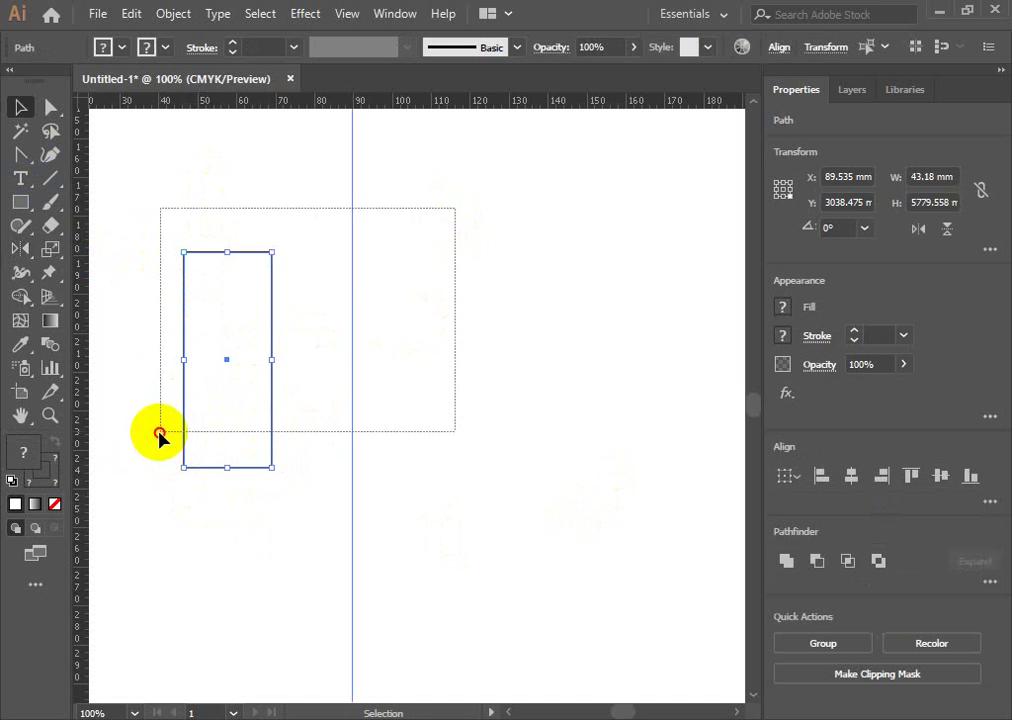
key(Delete)
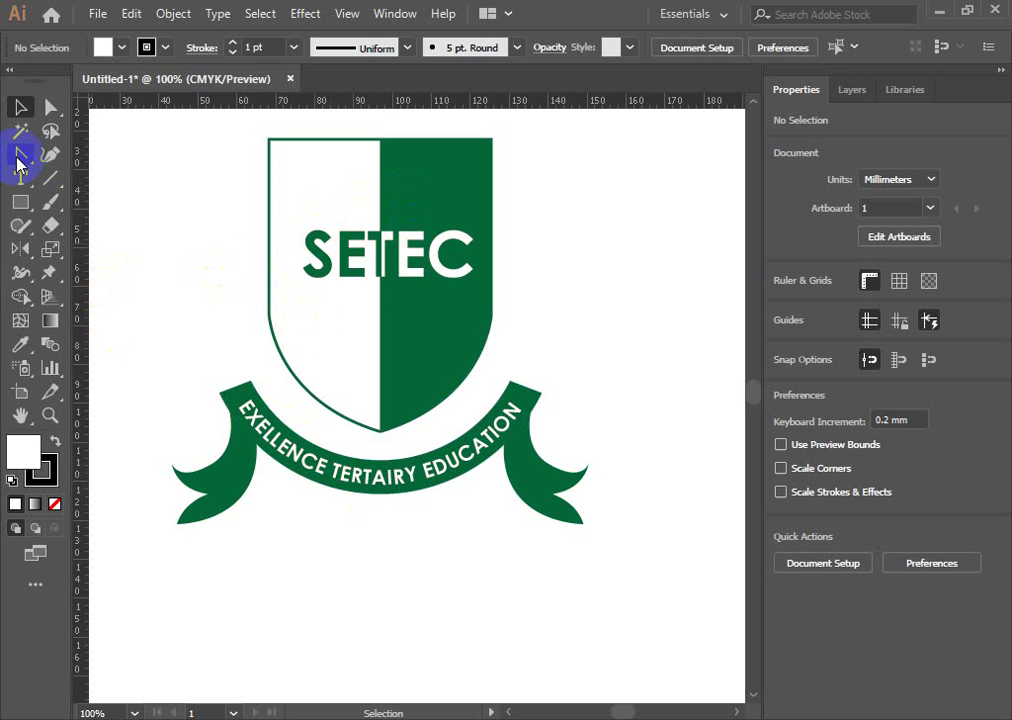
Activate the Gradient tool and scroll the canvas down below the SETEC logo.
drag(18, 158, 104, 154)
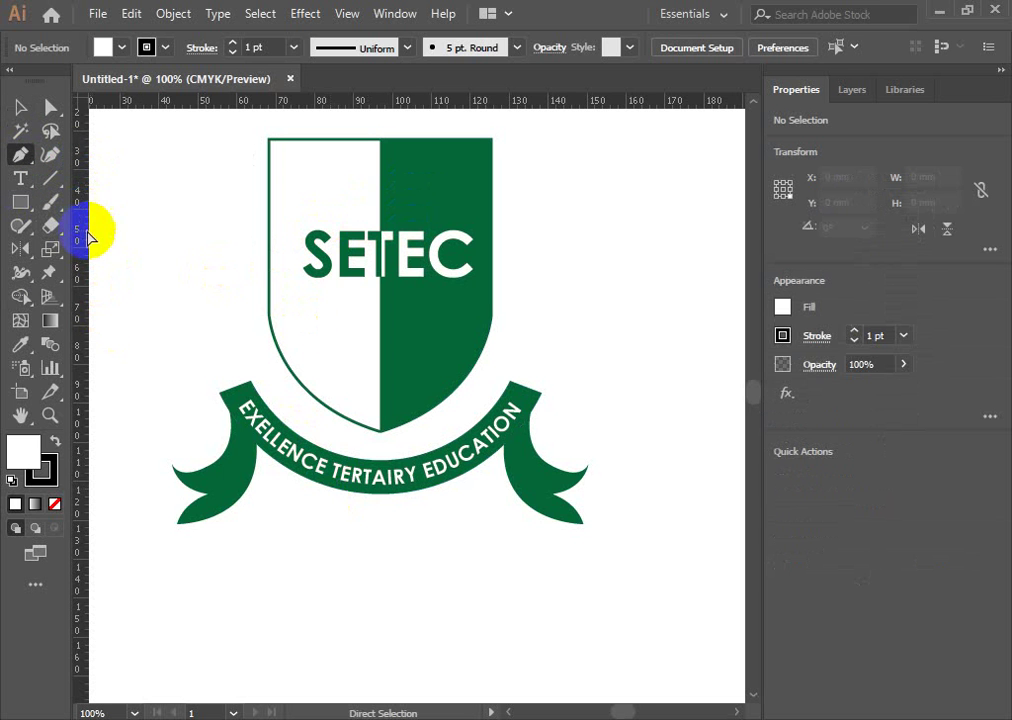
alt+click(20, 250)
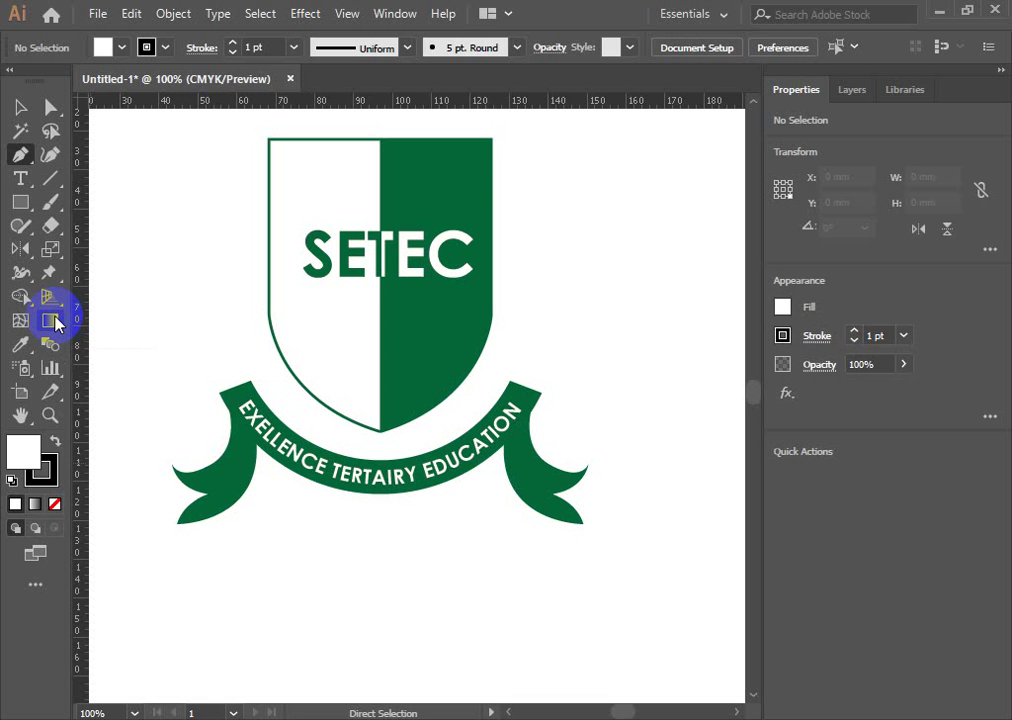
click(52, 320)
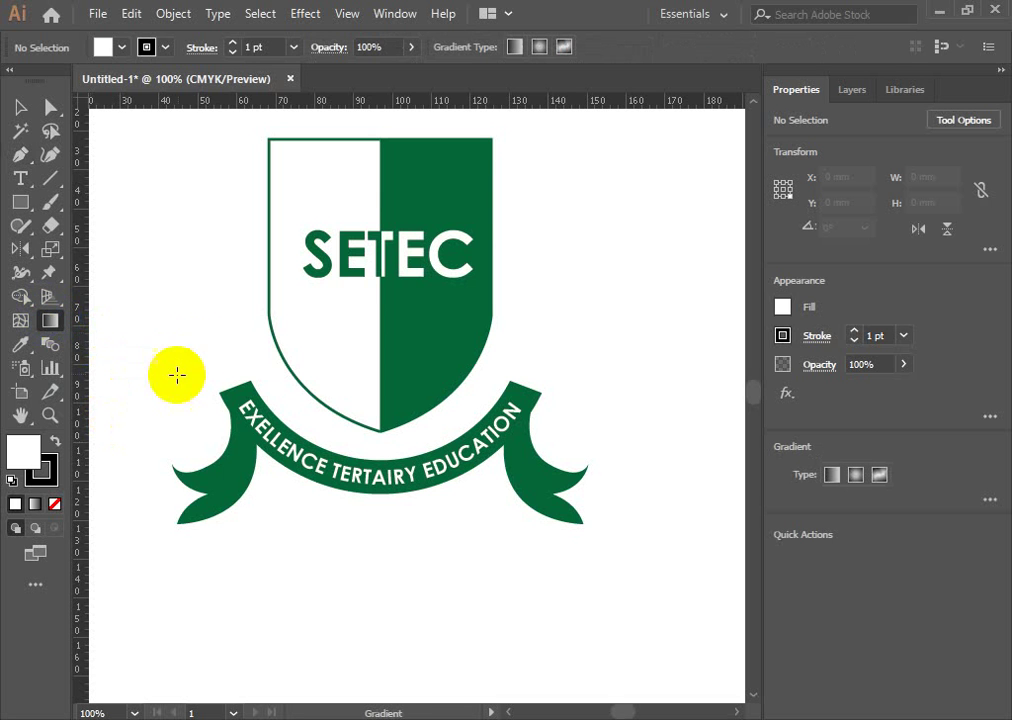
scroll(225, 300, down, 2)
scroll(271, 390, down, 2)
Draw a rectangle below the logo and apply a white-to-black linear gradient.
click(20, 201)
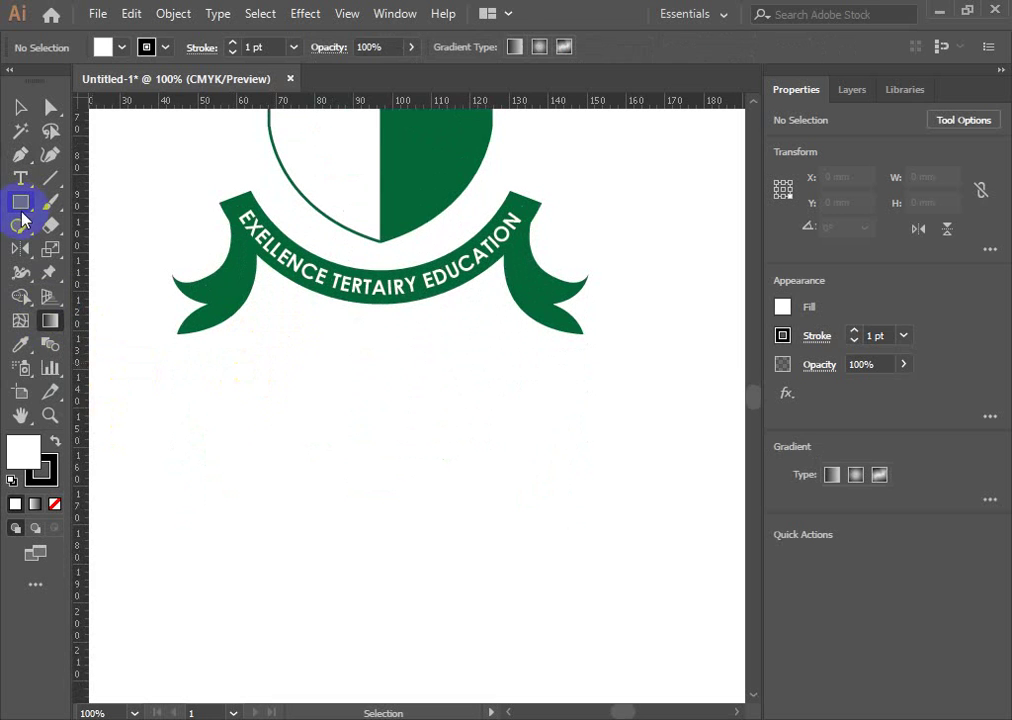
drag(200, 437, 462, 575)
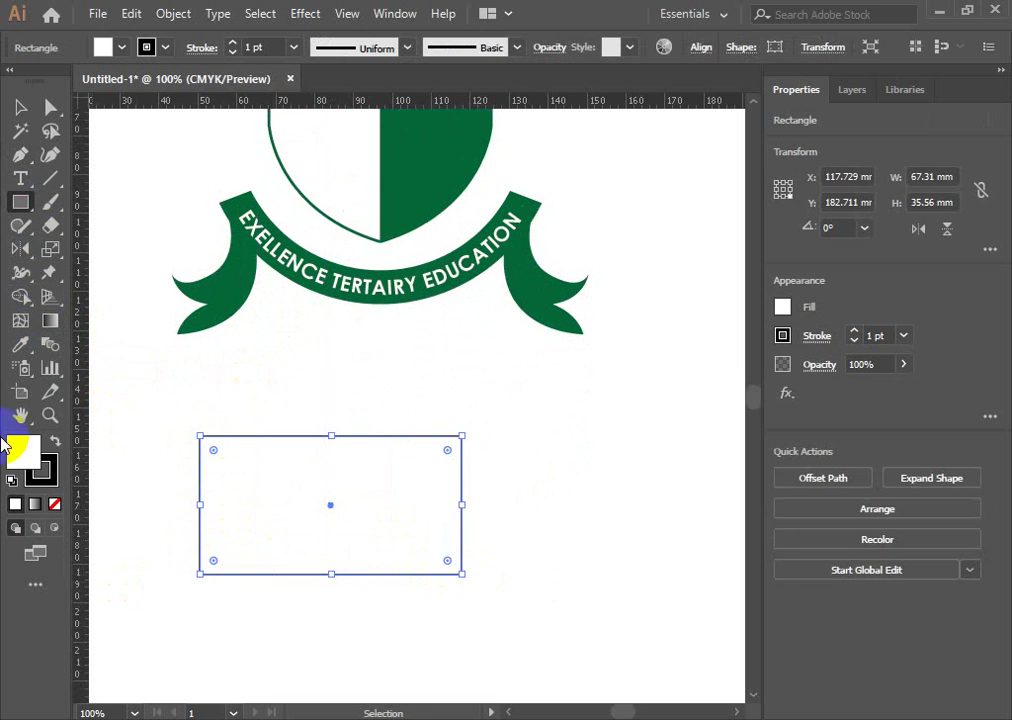
click(49, 321)
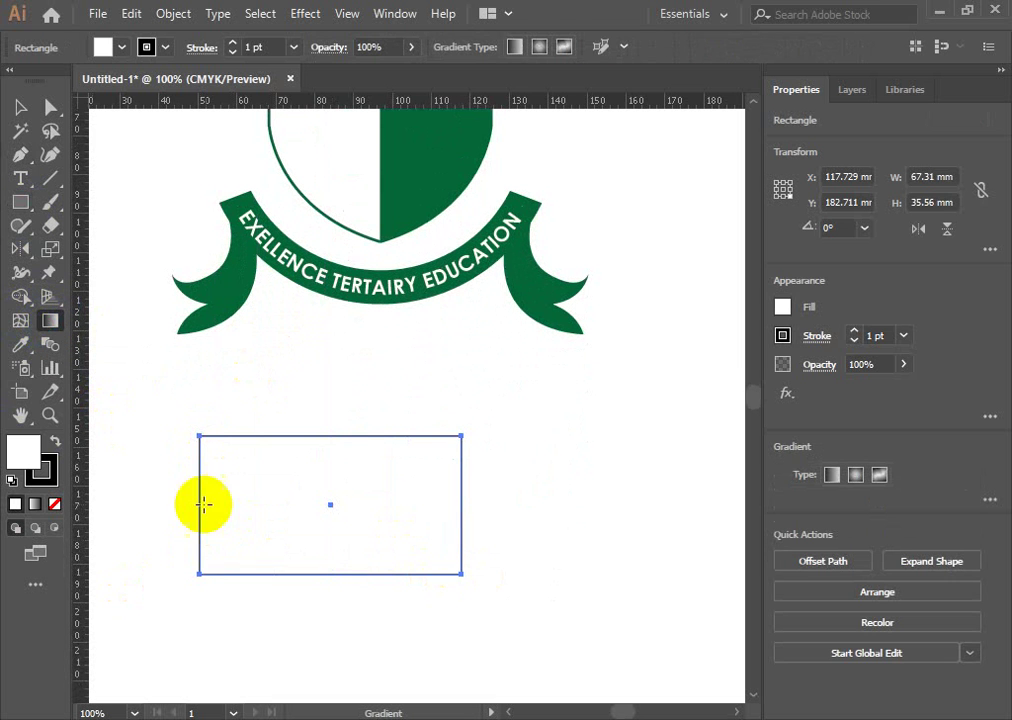
click(806, 413)
double_click(53, 323)
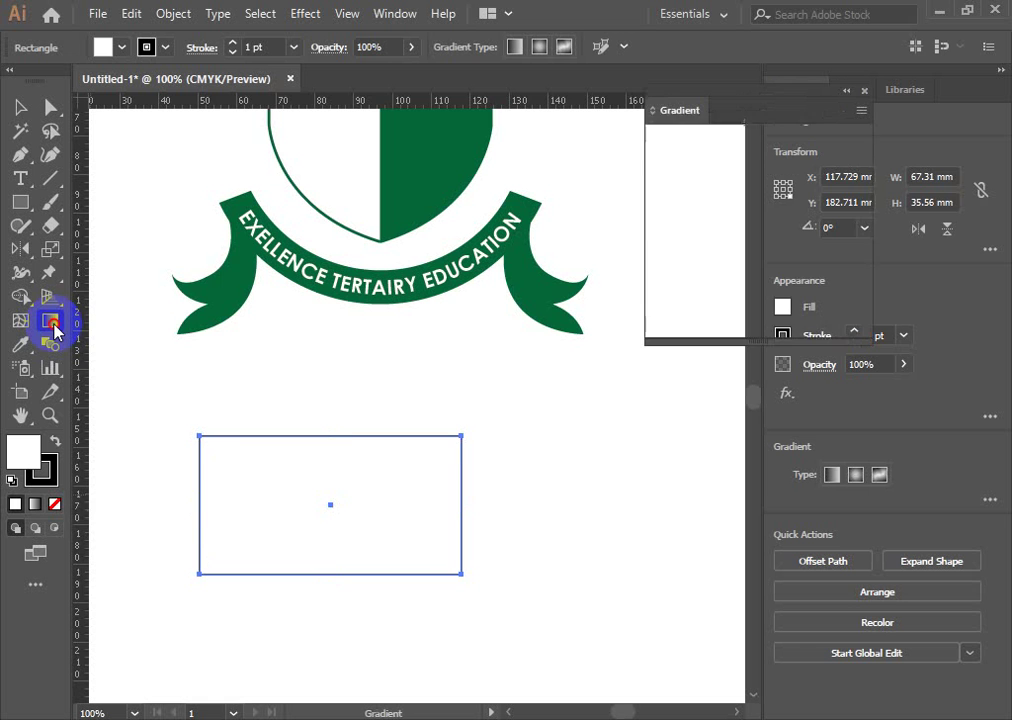
click(752, 262)
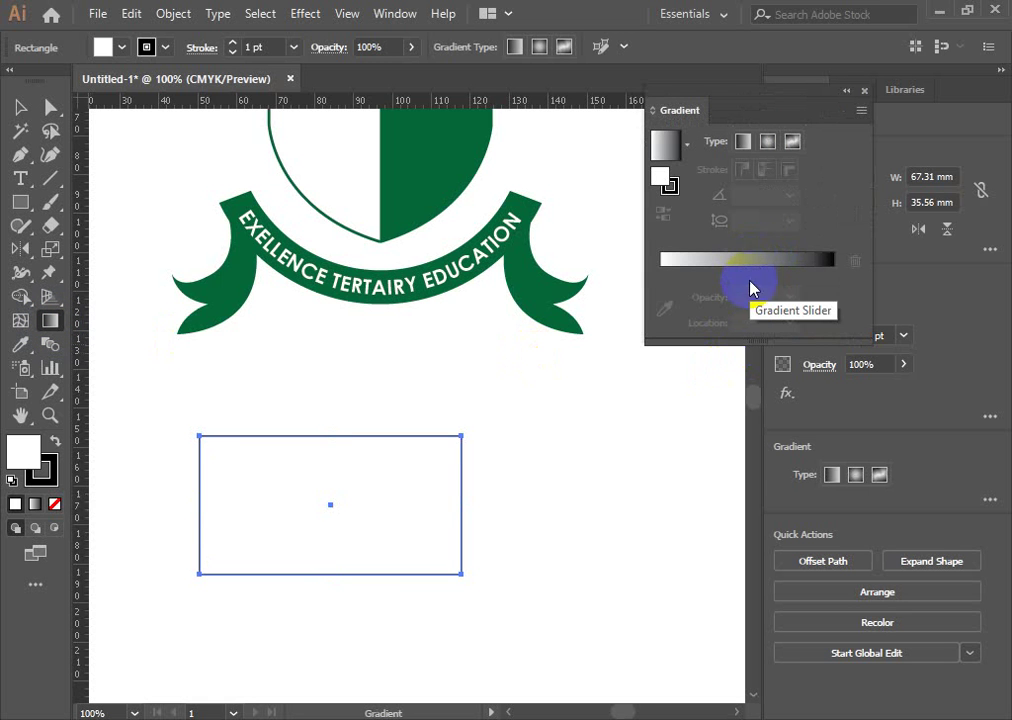
click(413, 524)
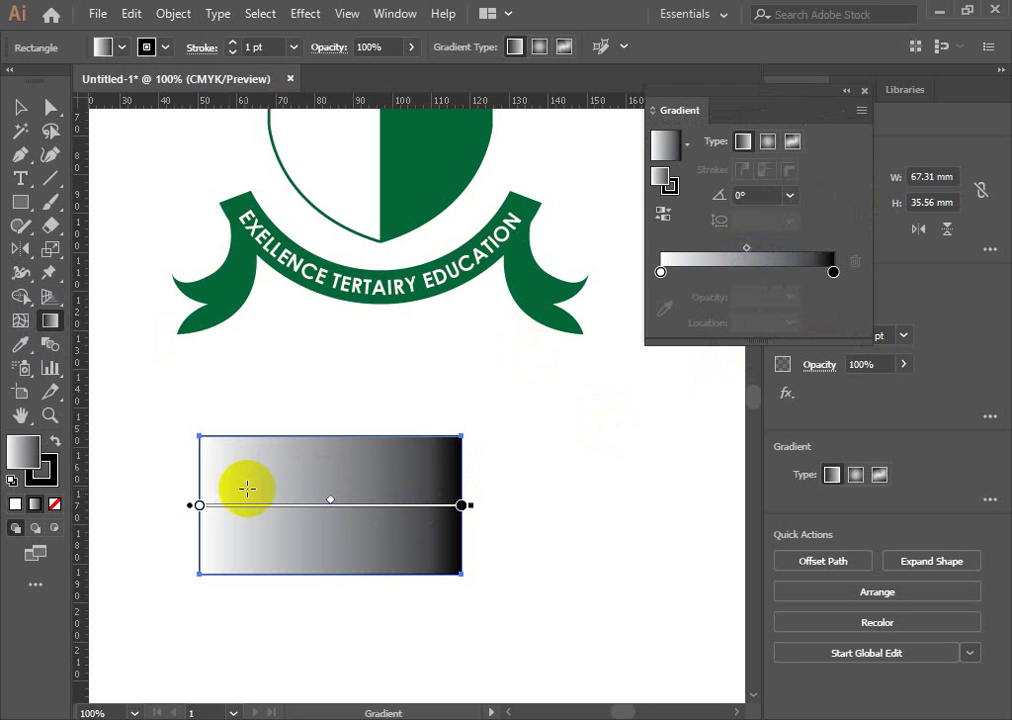
Change the gradient's left stop from white to orange.
double_click(661, 272)
click(767, 335)
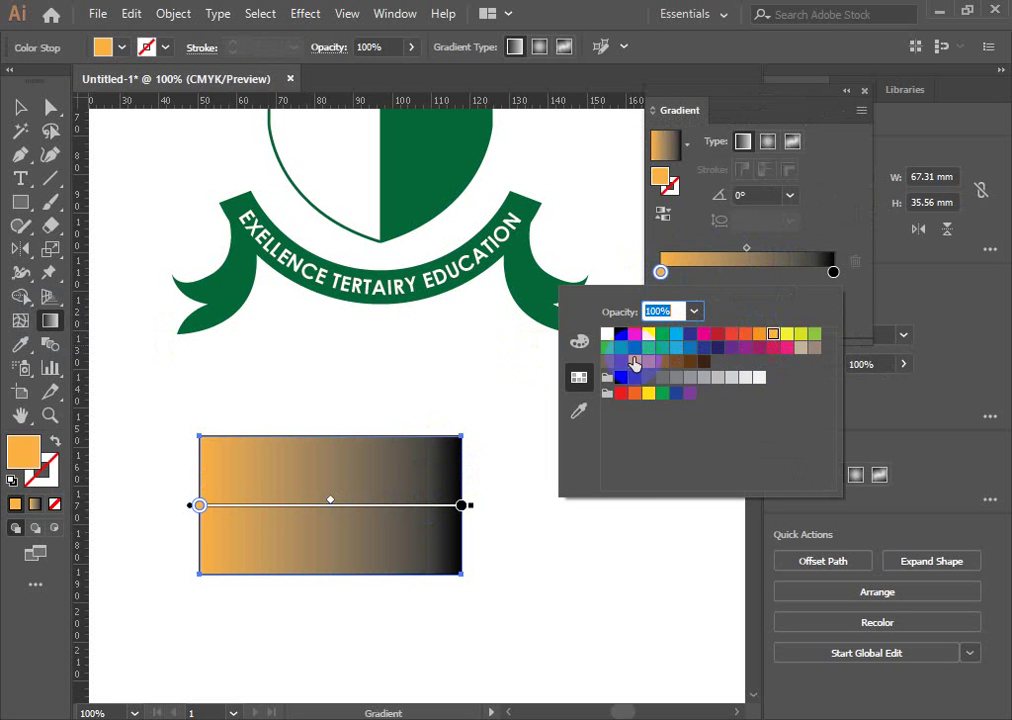
click(221, 480)
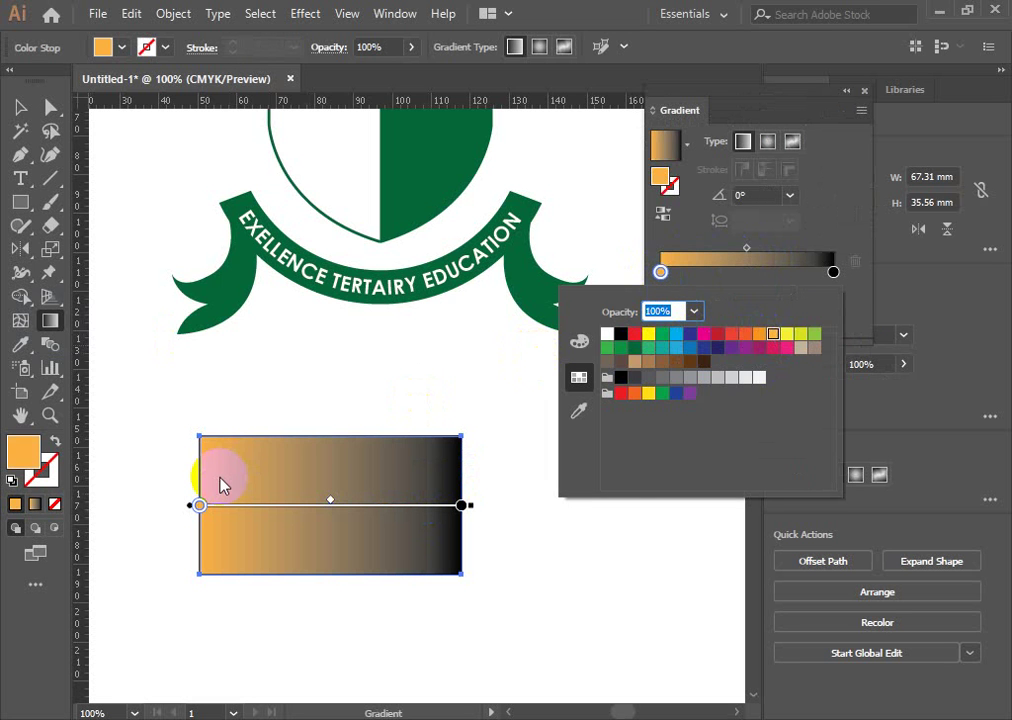
click(703, 234)
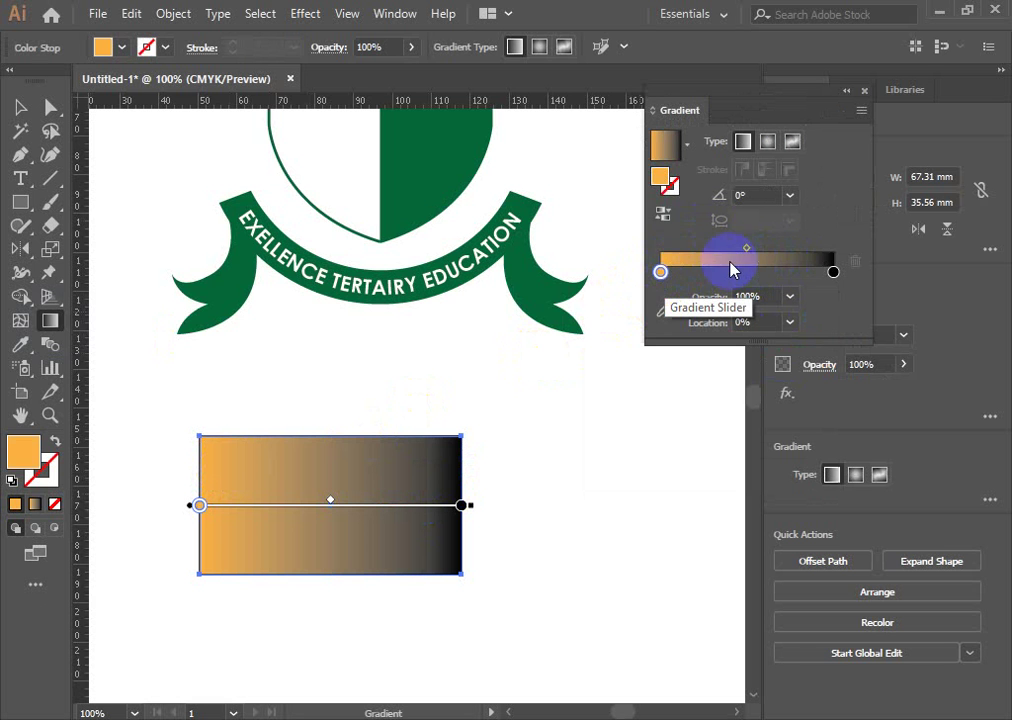
click(660, 271)
click(660, 271)
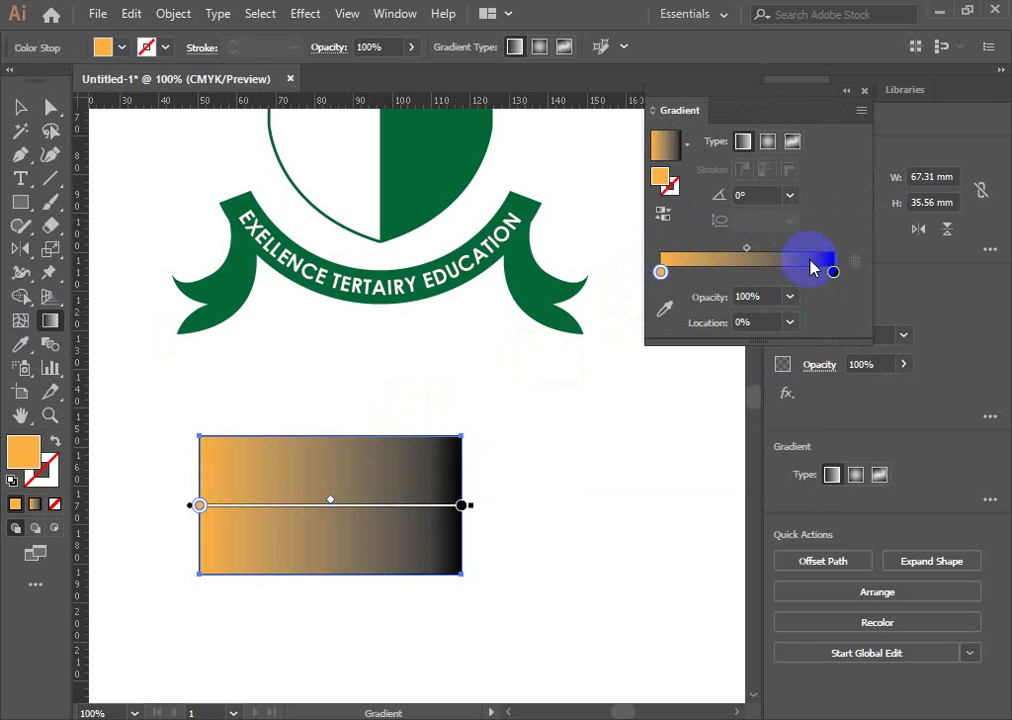
click(660, 271)
click(660, 272)
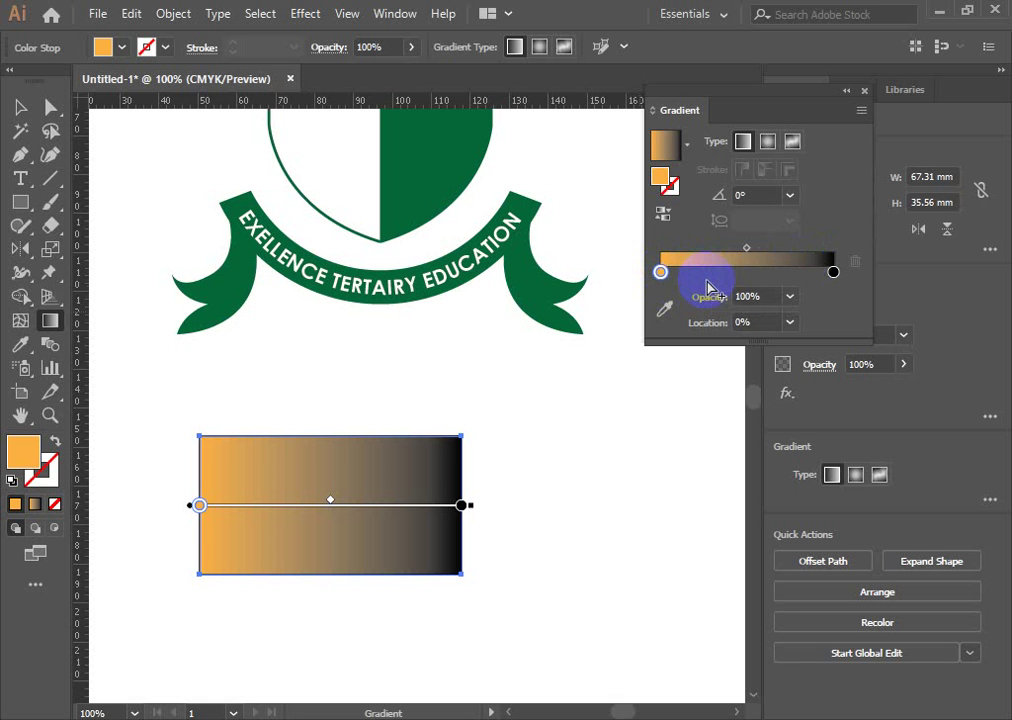
Add gradient stops at about 32% and 62%, coloured green and red.
click(716, 280)
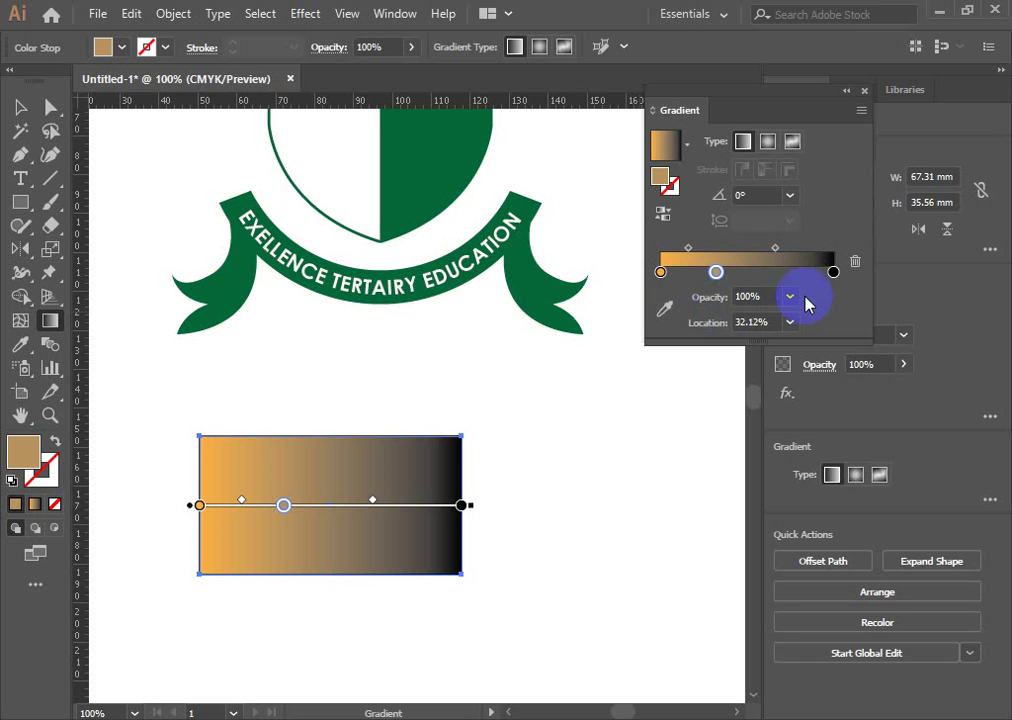
click(769, 280)
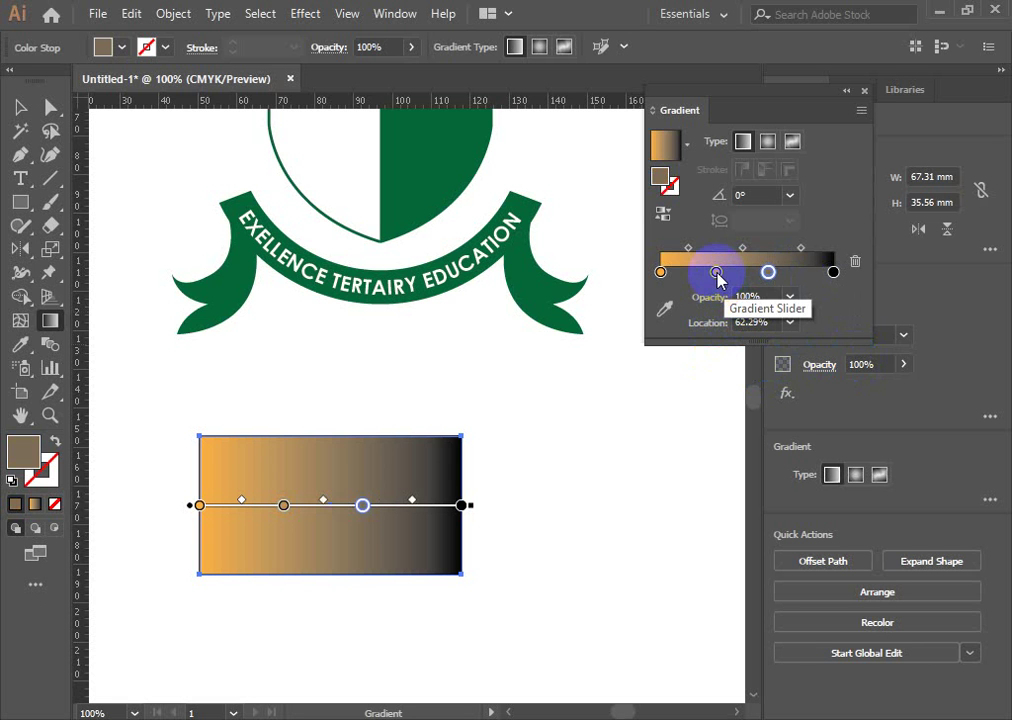
double_click(716, 273)
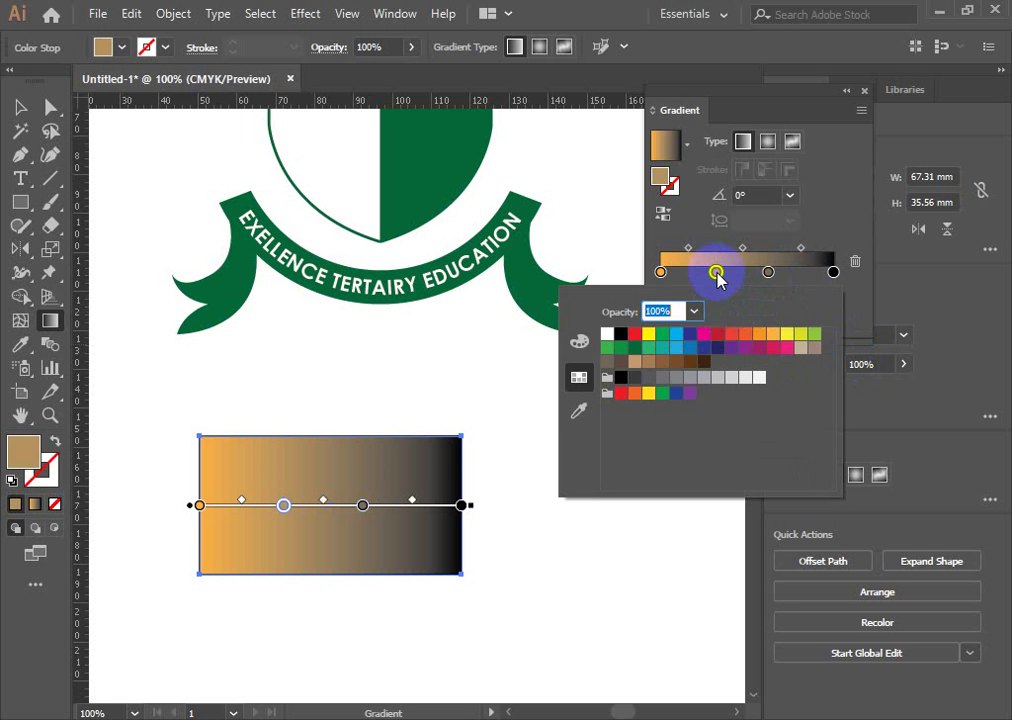
click(662, 334)
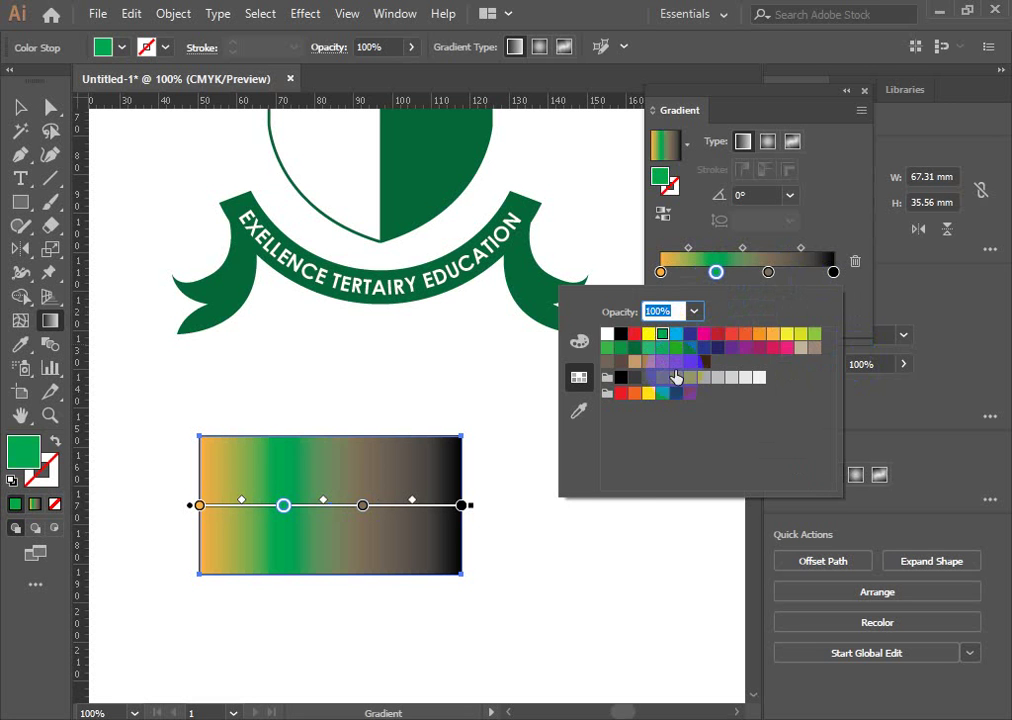
click(768, 272)
double_click(768, 272)
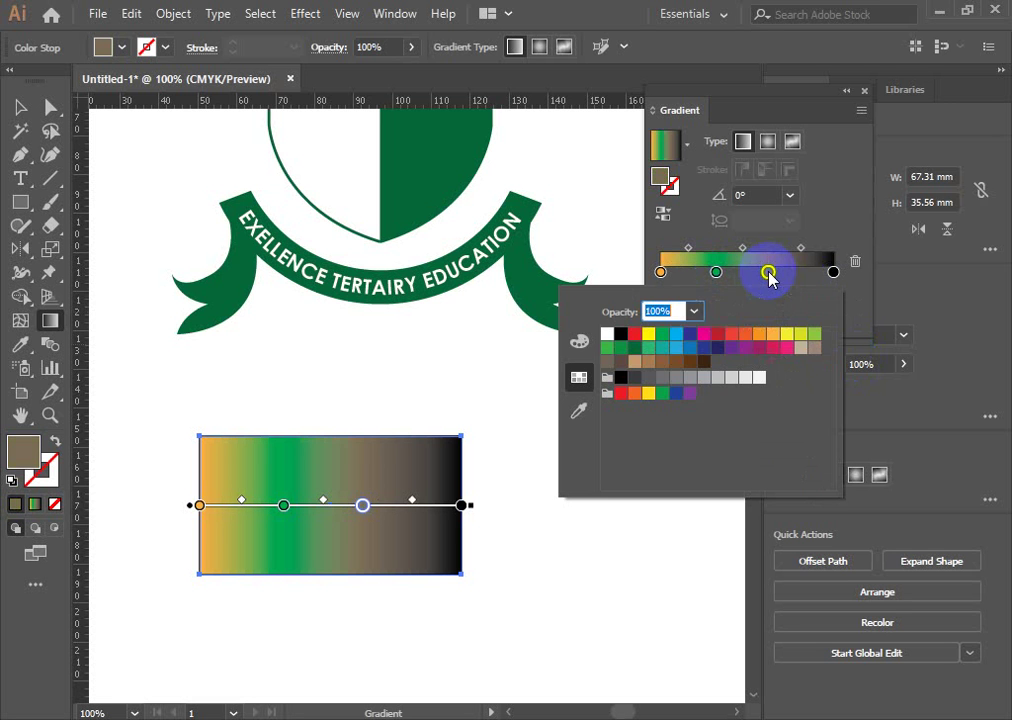
click(634, 334)
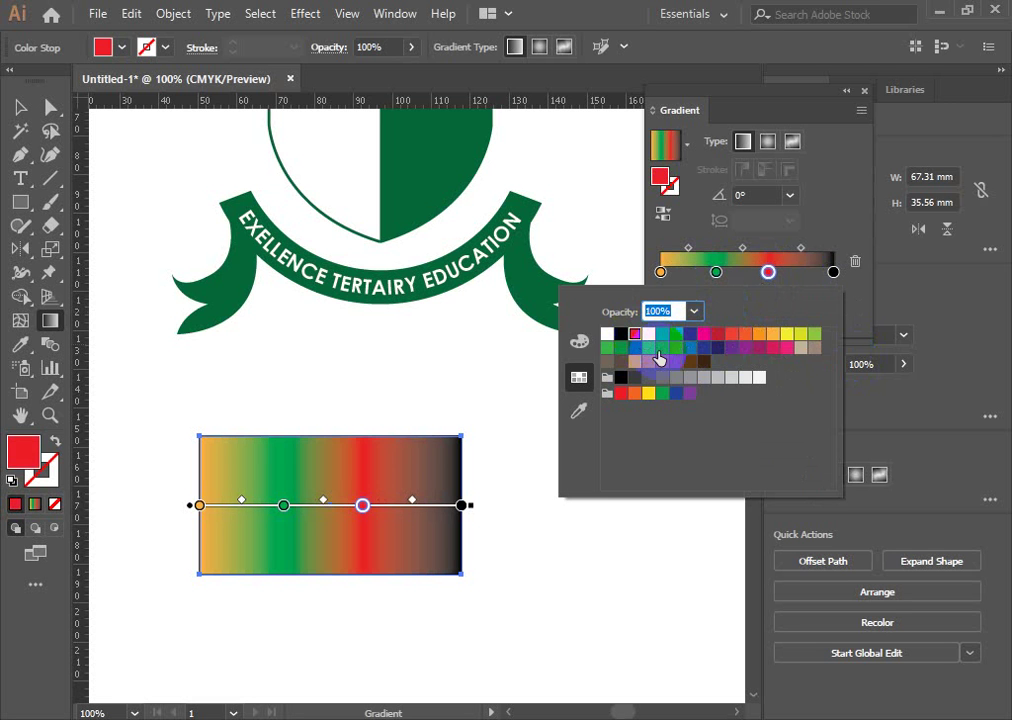
click(697, 418)
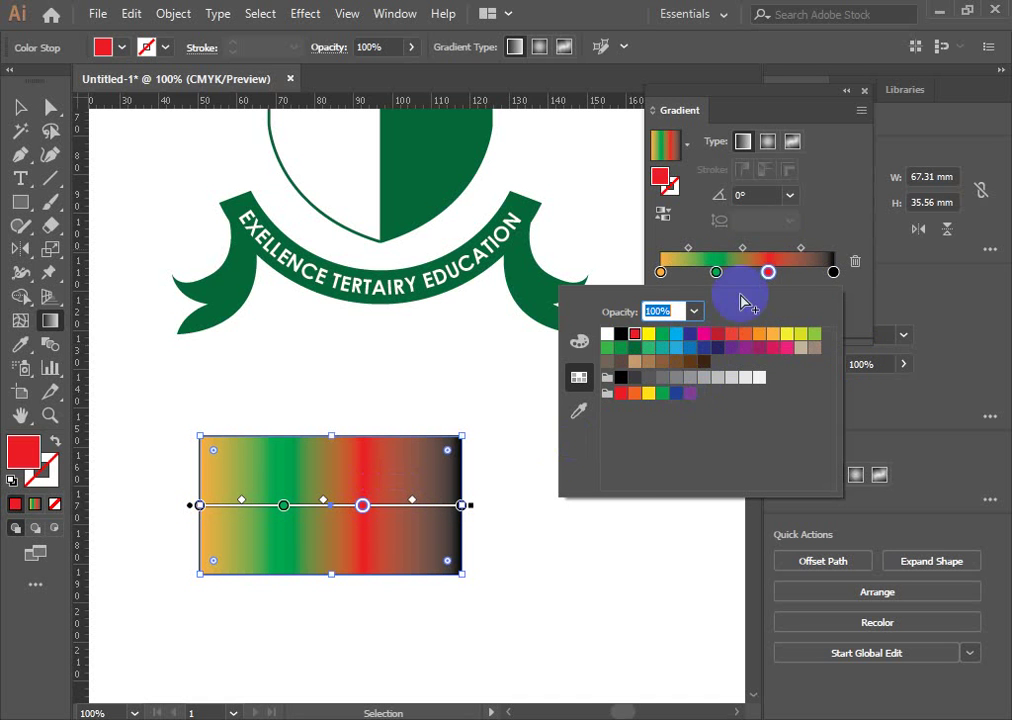
click(838, 228)
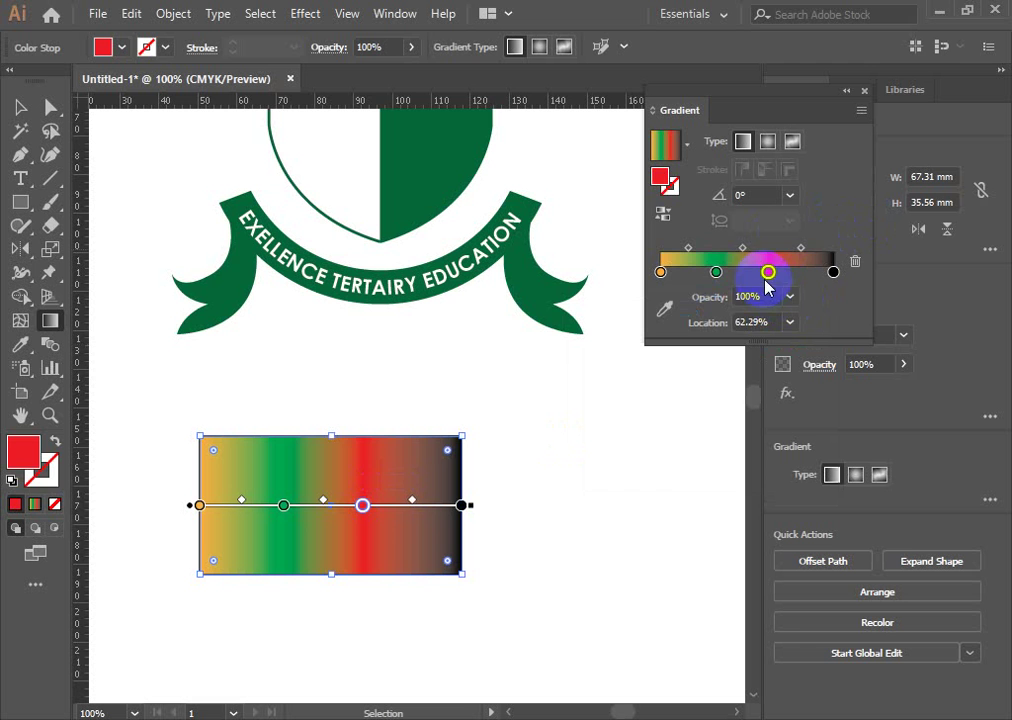
Remove the red and green gradient stops and turn the left stop black.
drag(768, 271, 708, 330)
drag(716, 271, 712, 330)
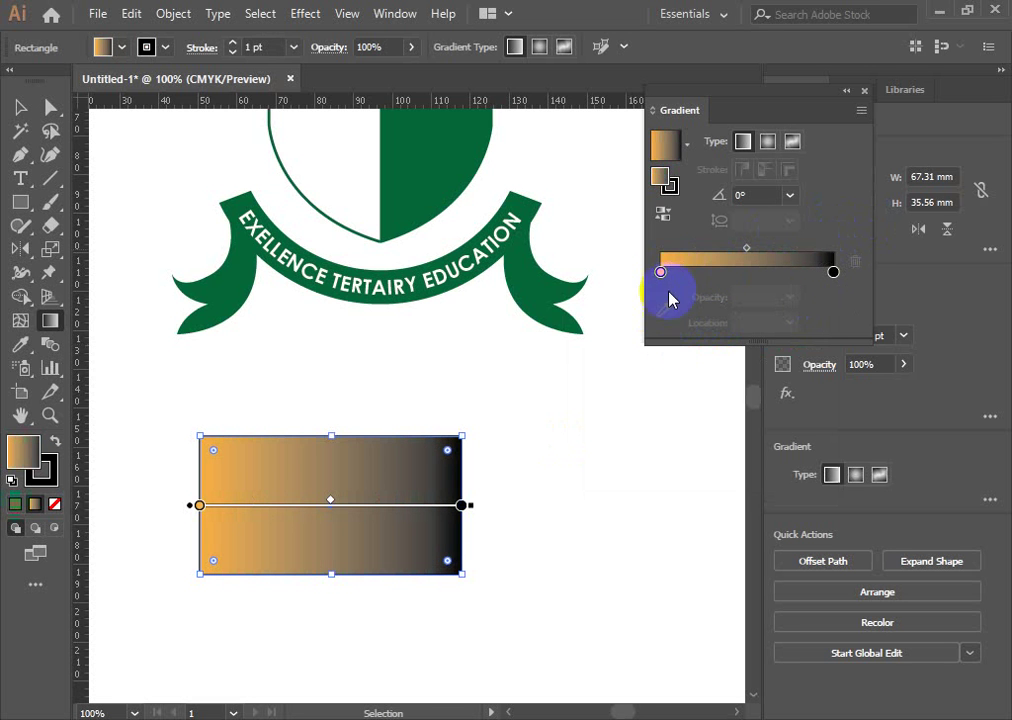
click(660, 271)
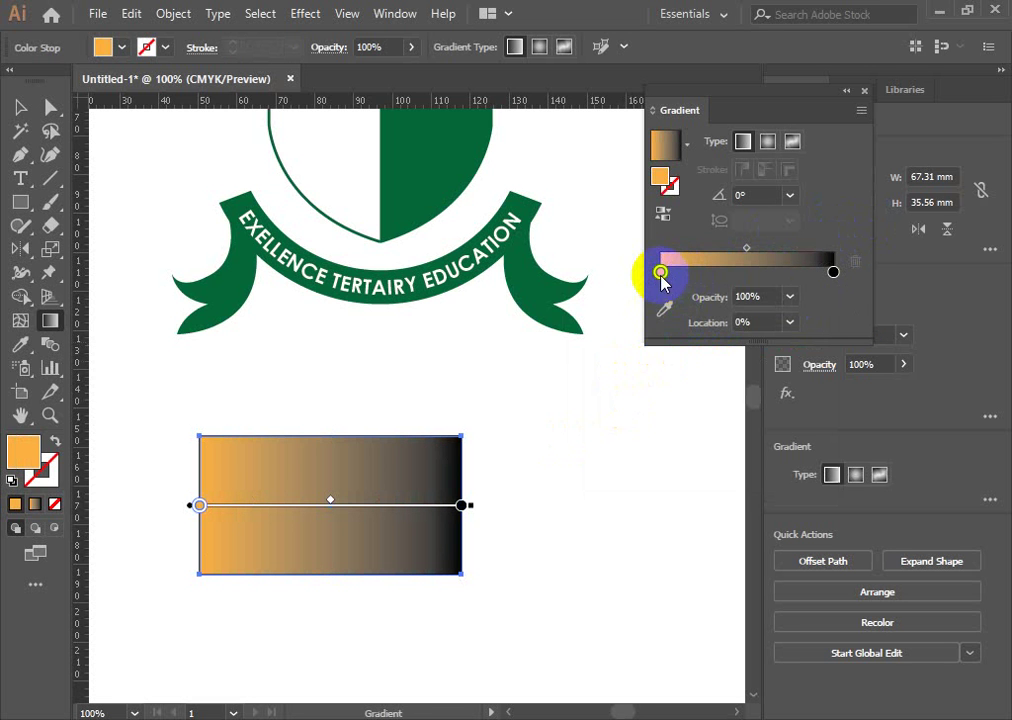
double_click(660, 271)
click(621, 334)
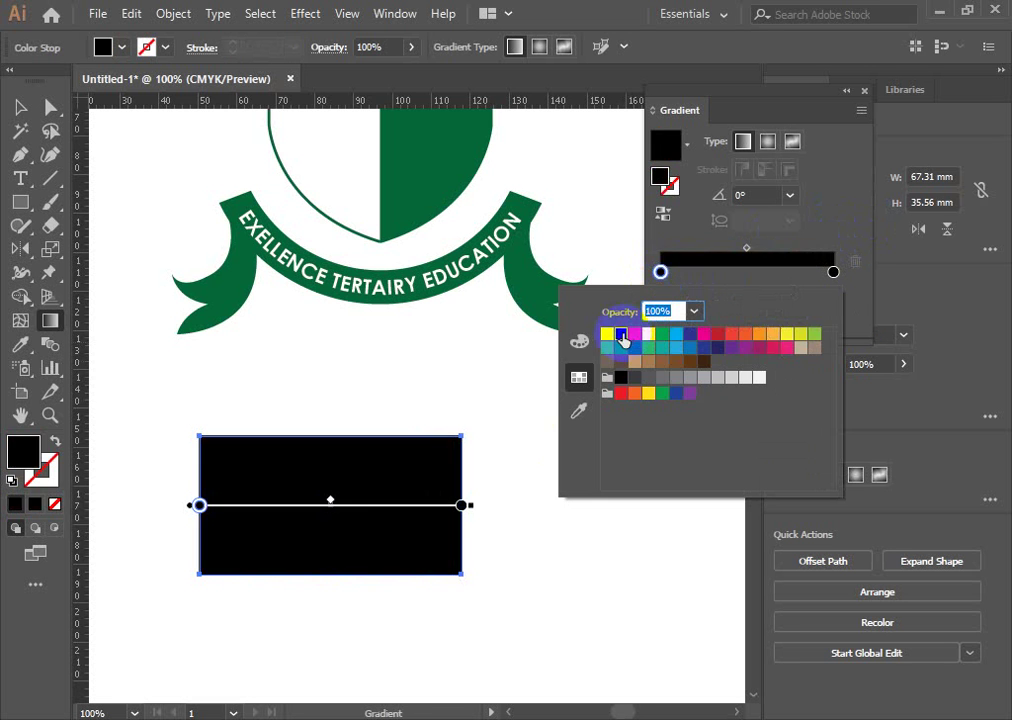
click(826, 234)
drag(377, 459, 348, 522)
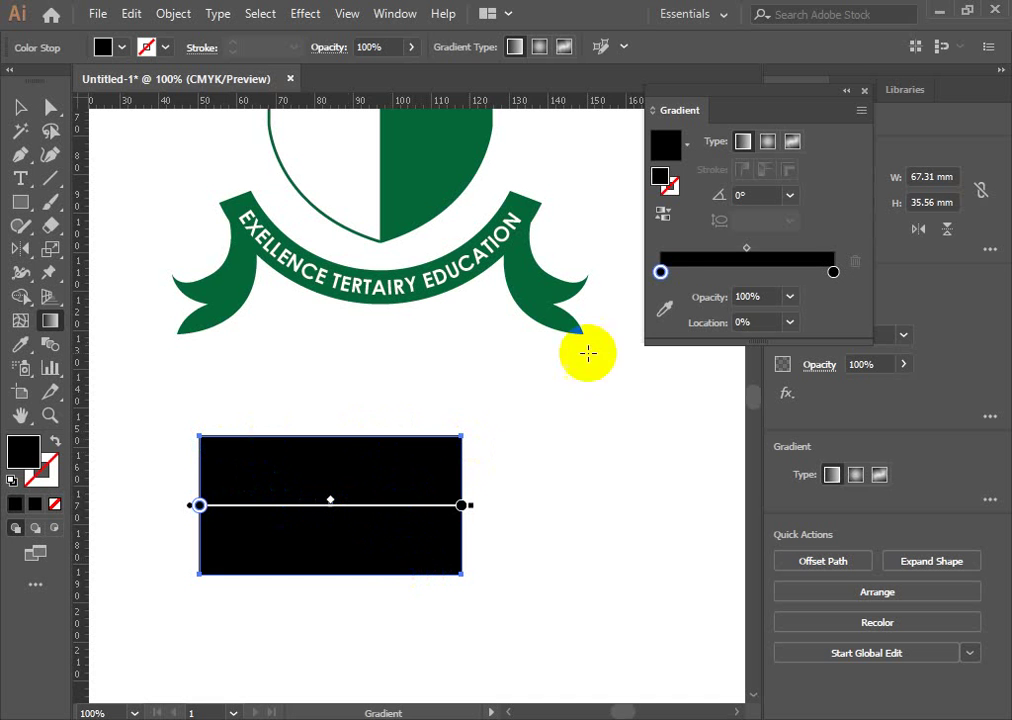
Recolour the left stop yellow at 0%, giving a yellow-to-black gradient.
click(660, 272)
double_click(661, 272)
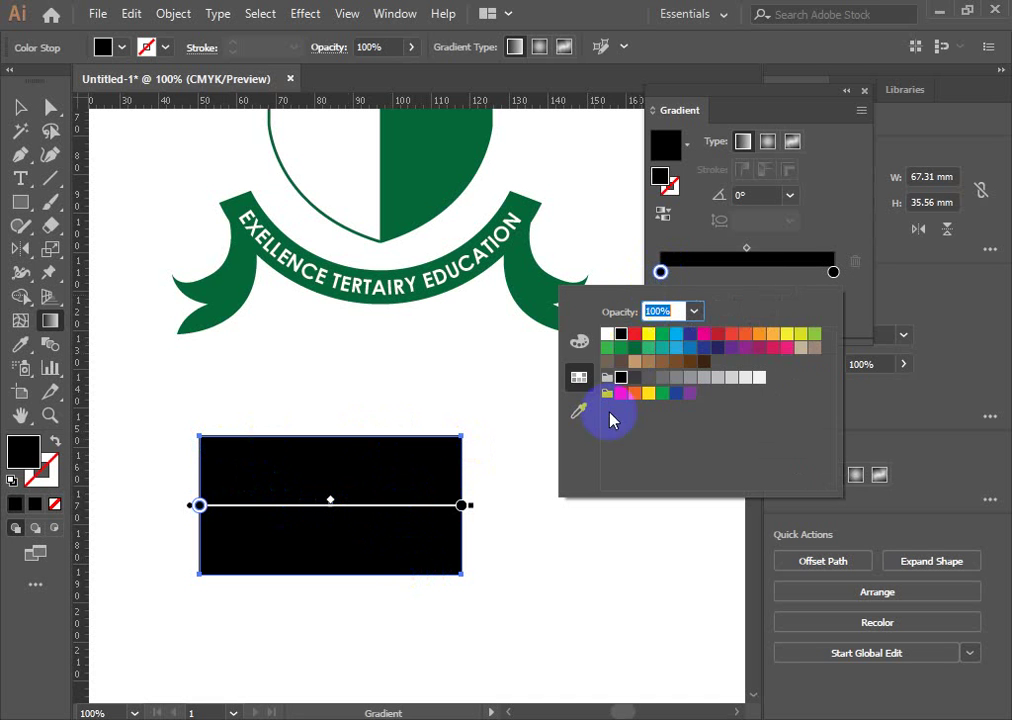
click(648, 334)
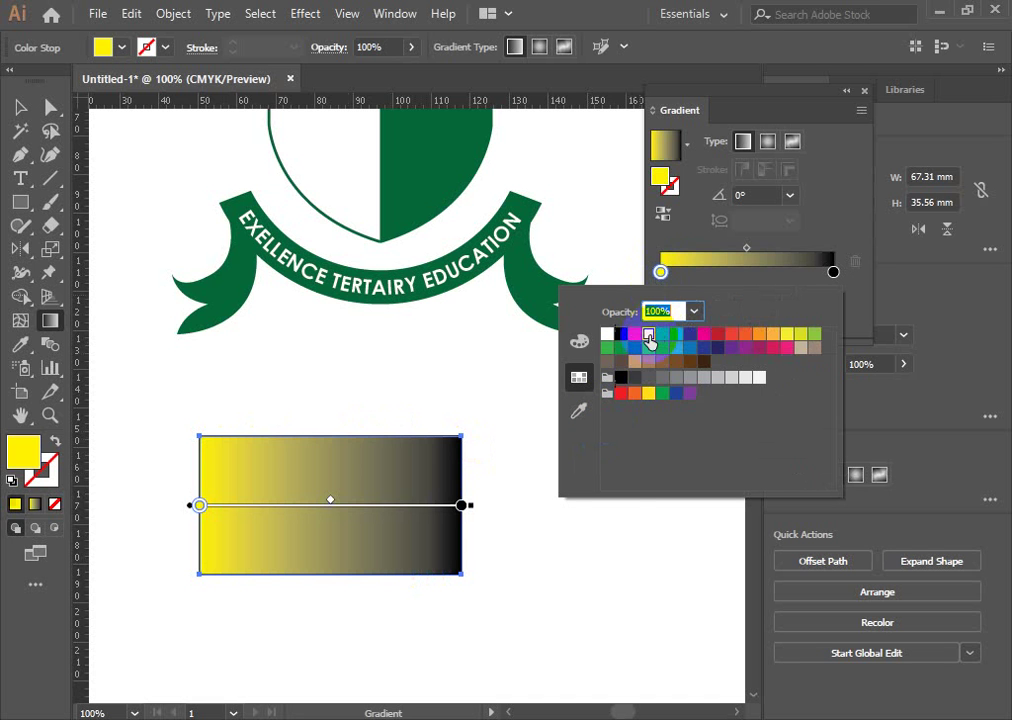
click(855, 309)
click(648, 343)
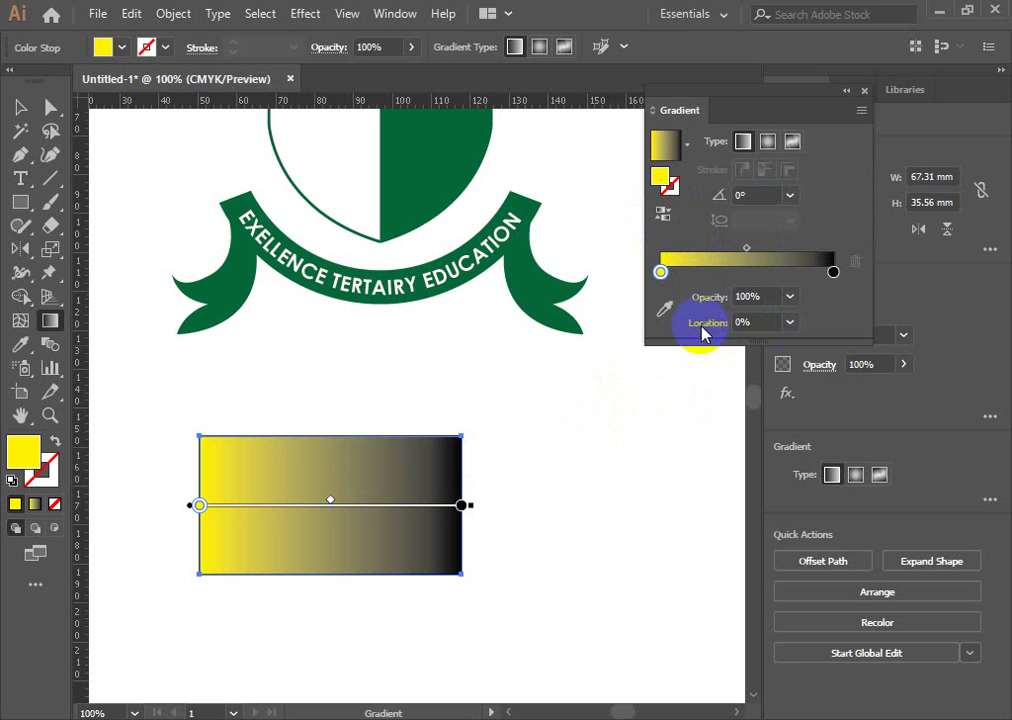
click(733, 326)
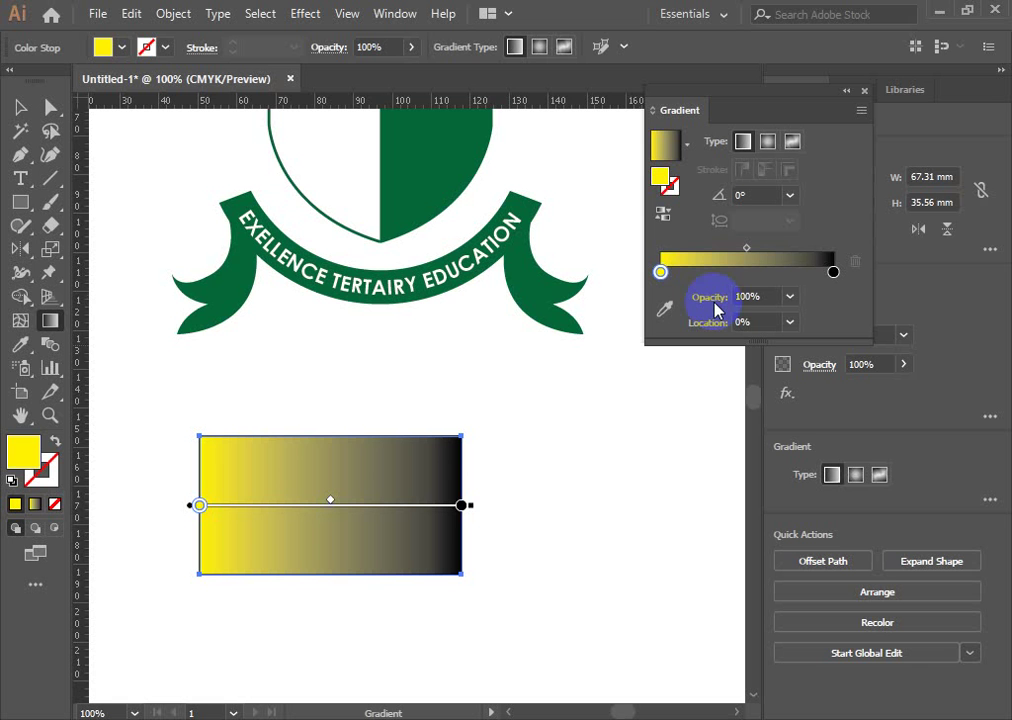
Add a roughly 100 × 70 mm solid yellow rectangle sent behind the gradient rectangle.
click(20, 201)
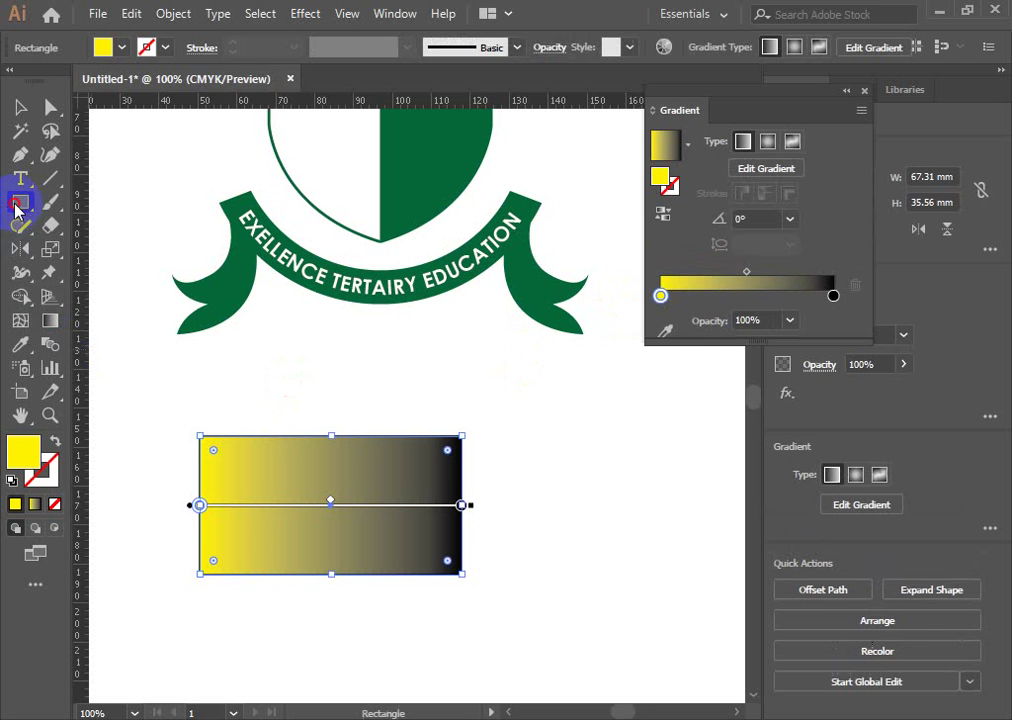
drag(145, 375, 532, 647)
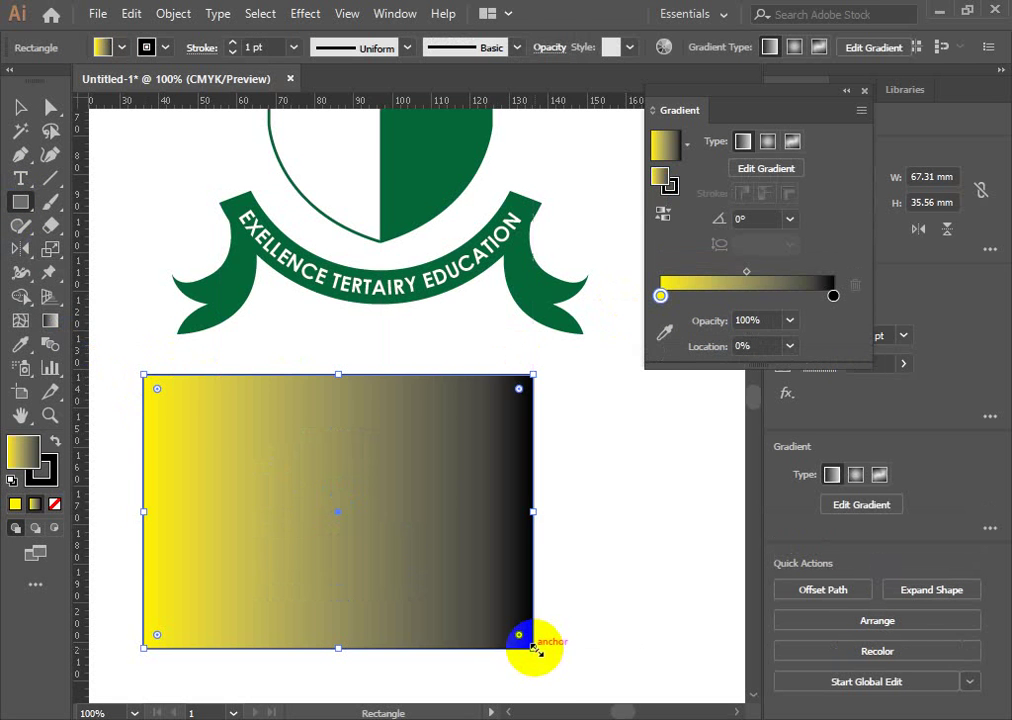
key(ctrl+shift+bracketleft)
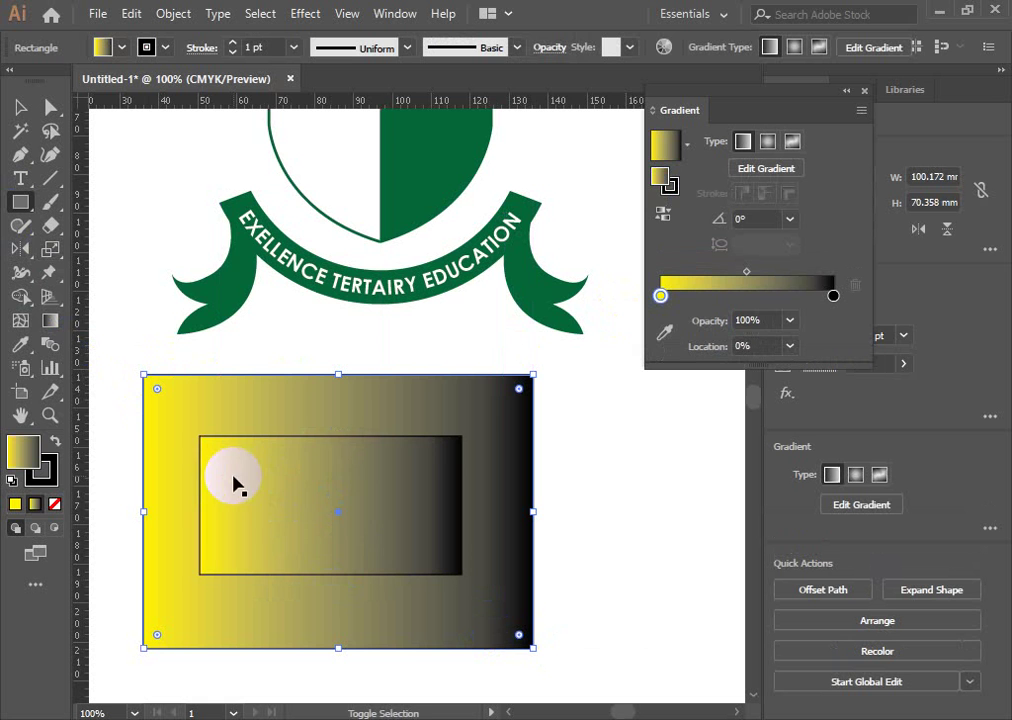
click(15, 503)
click(628, 467)
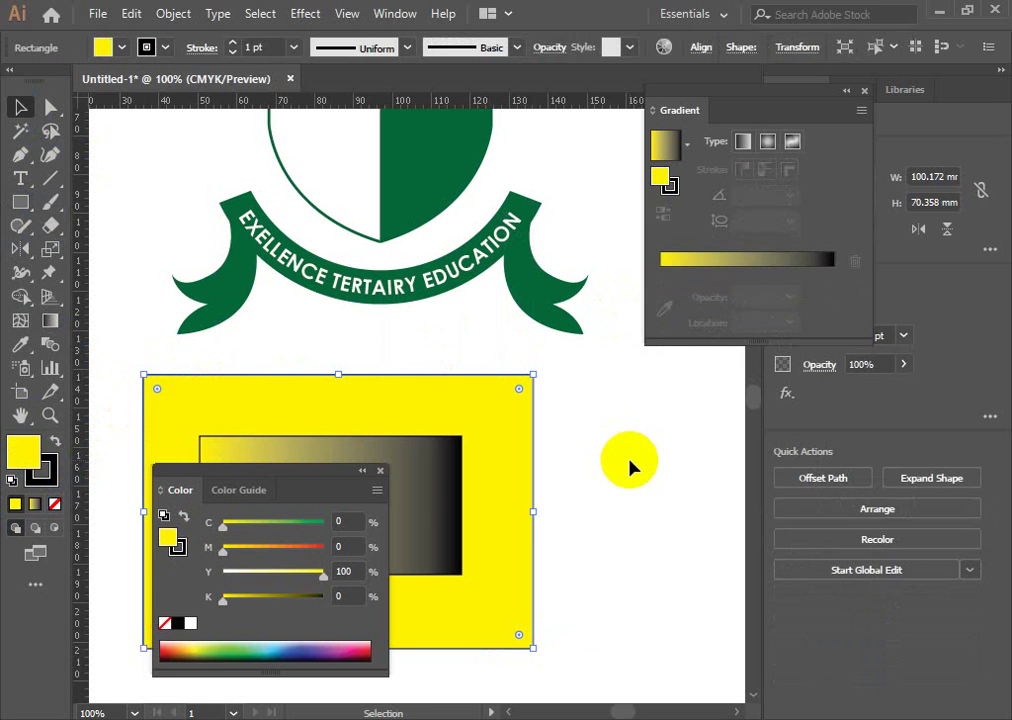
click(380, 471)
click(355, 495)
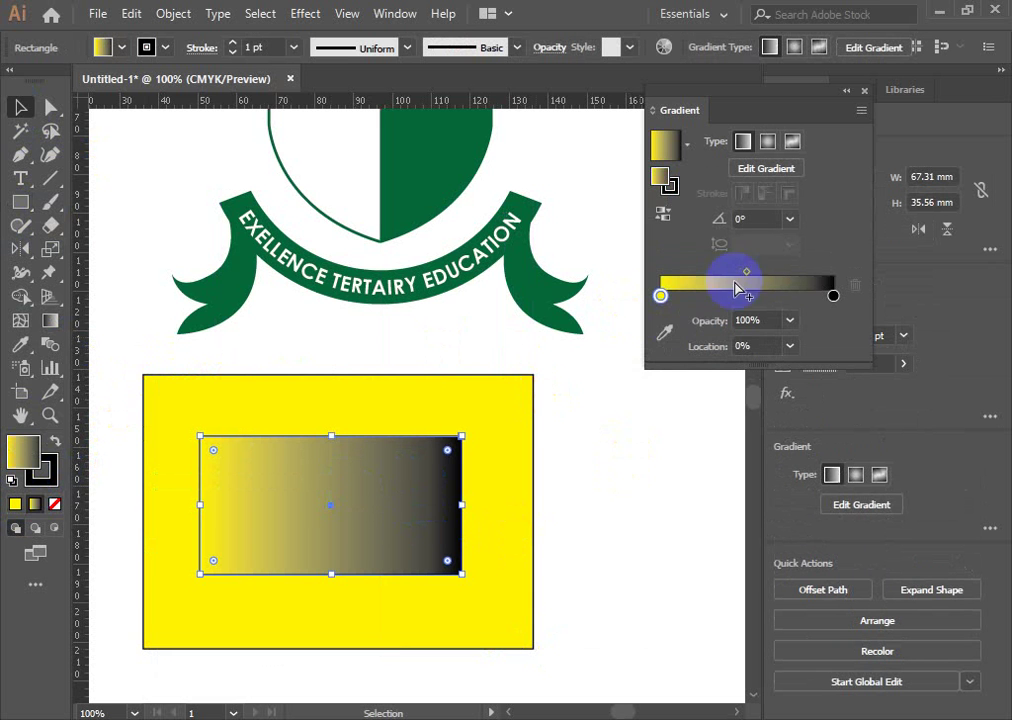
Set the gradient's left stop to dark green at 50% opacity.
click(661, 296)
double_click(661, 296)
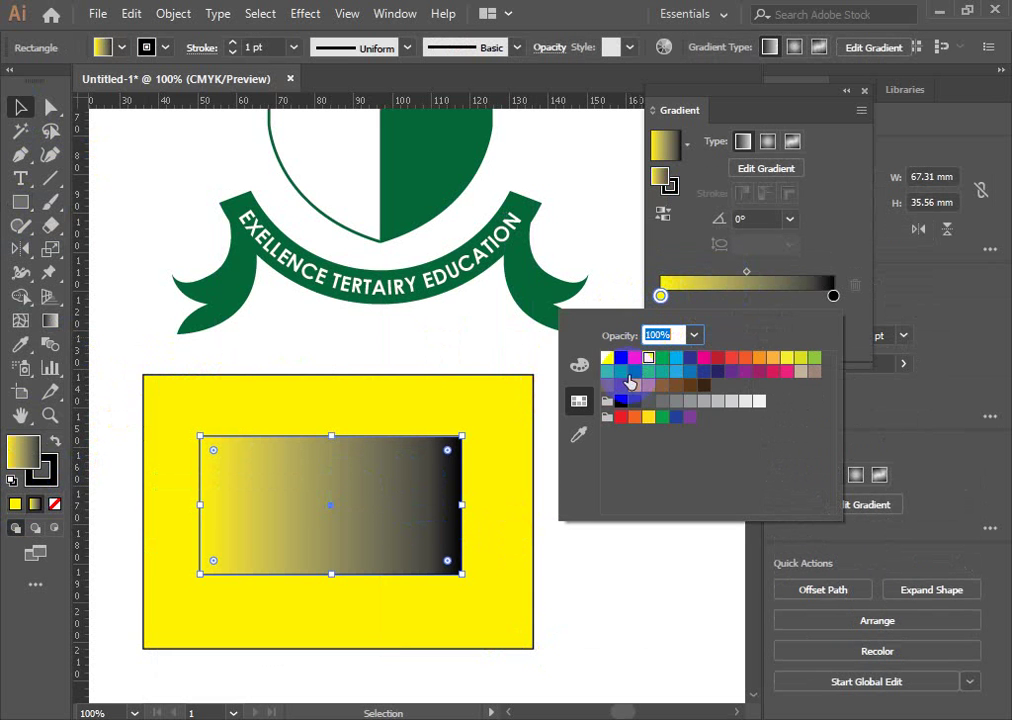
click(634, 376)
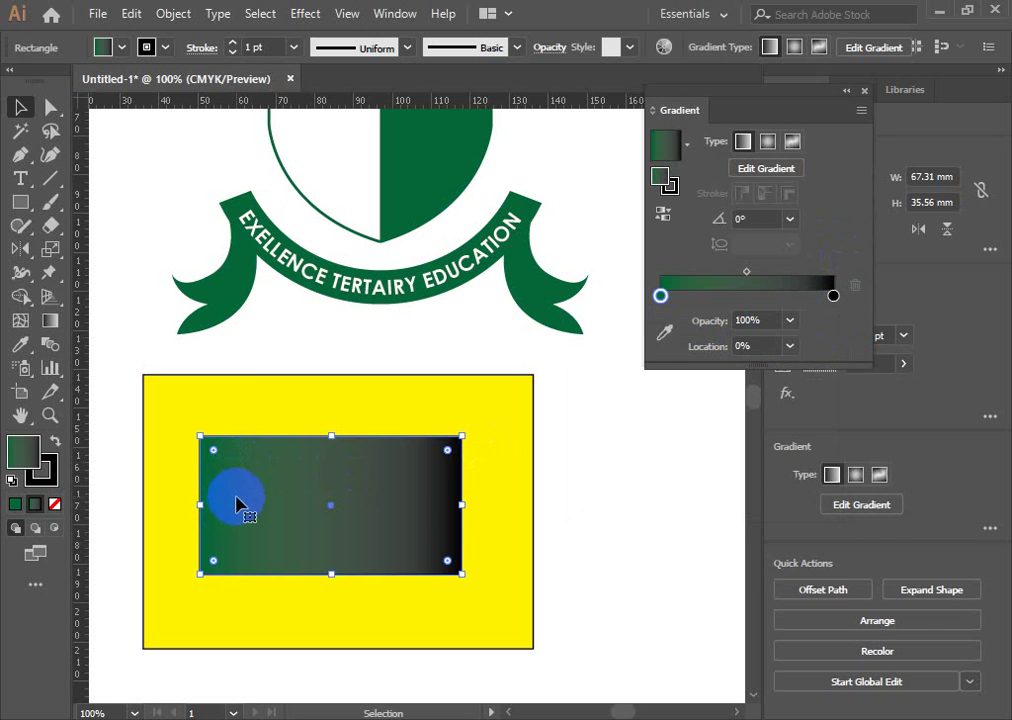
click(230, 436)
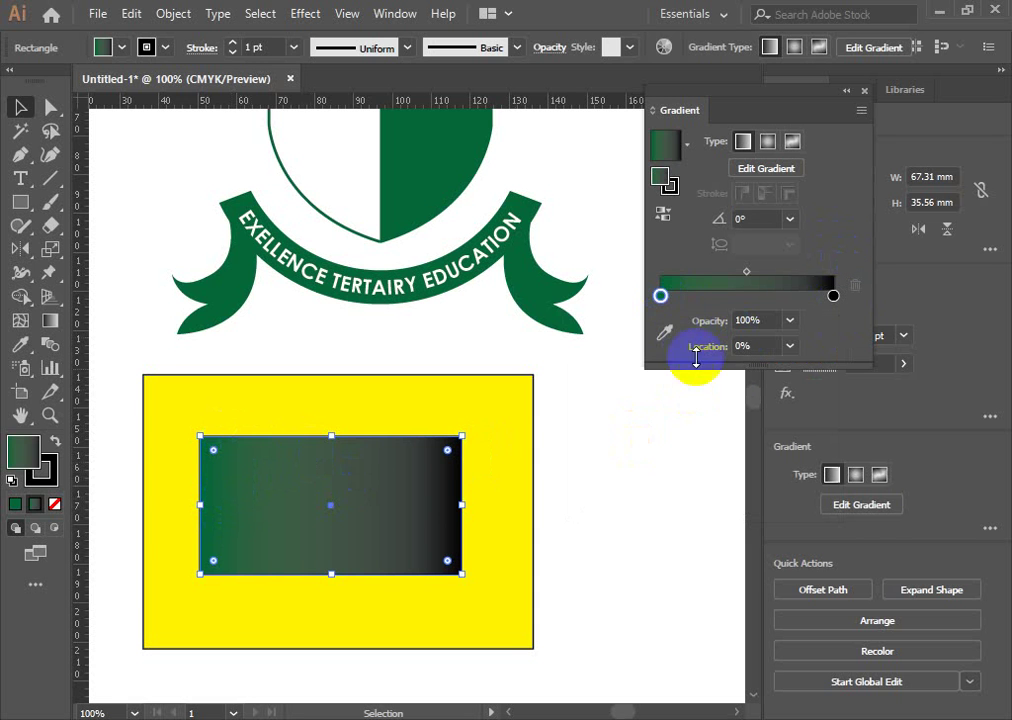
drag(707, 328, 713, 328)
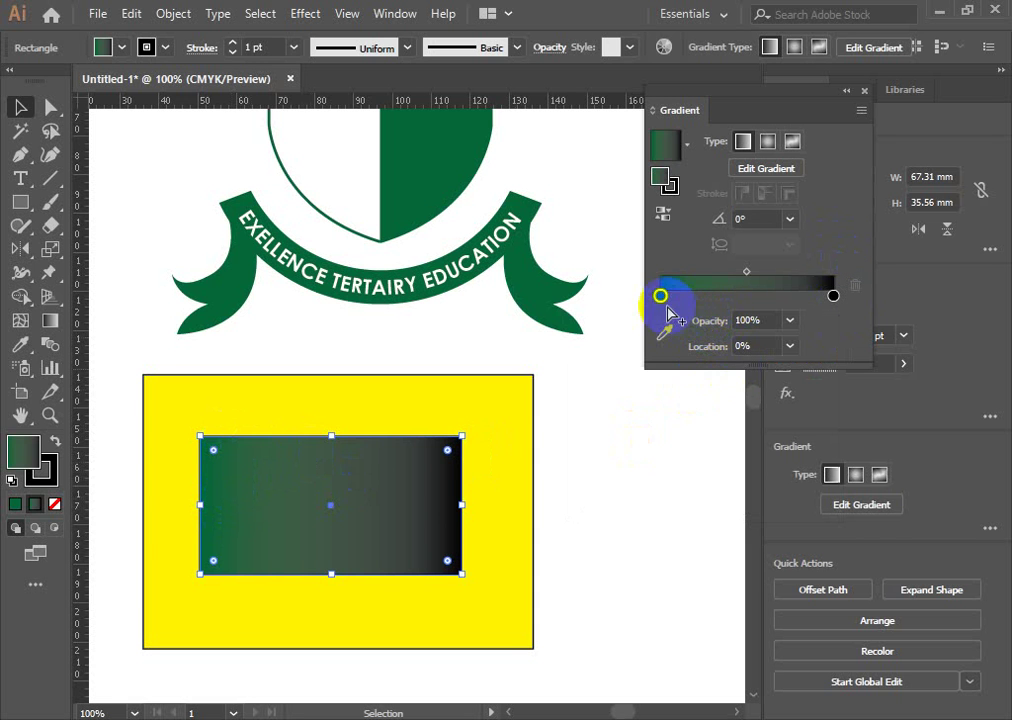
click(765, 319)
click(697, 328)
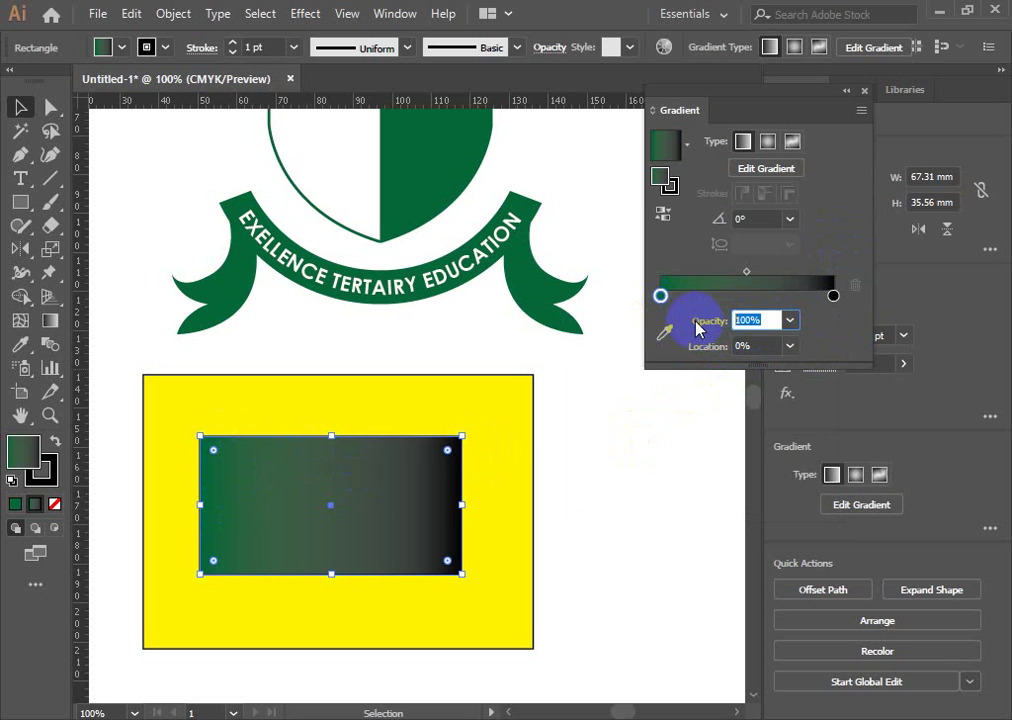
text(50)
key(Return)
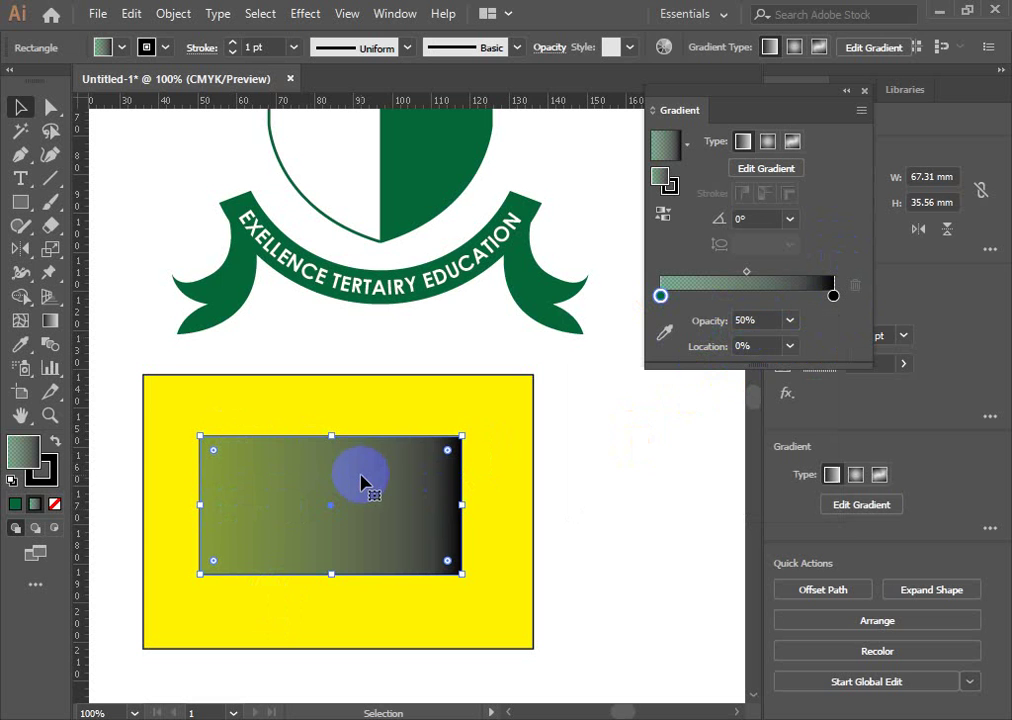
Move the gradient rectangle up over the banner text and set its black stop to 60% opacity.
mouse_move(366, 490)
mouse_down()
mouse_move(395, 388)
mouse_move(505, 204)
mouse_up()
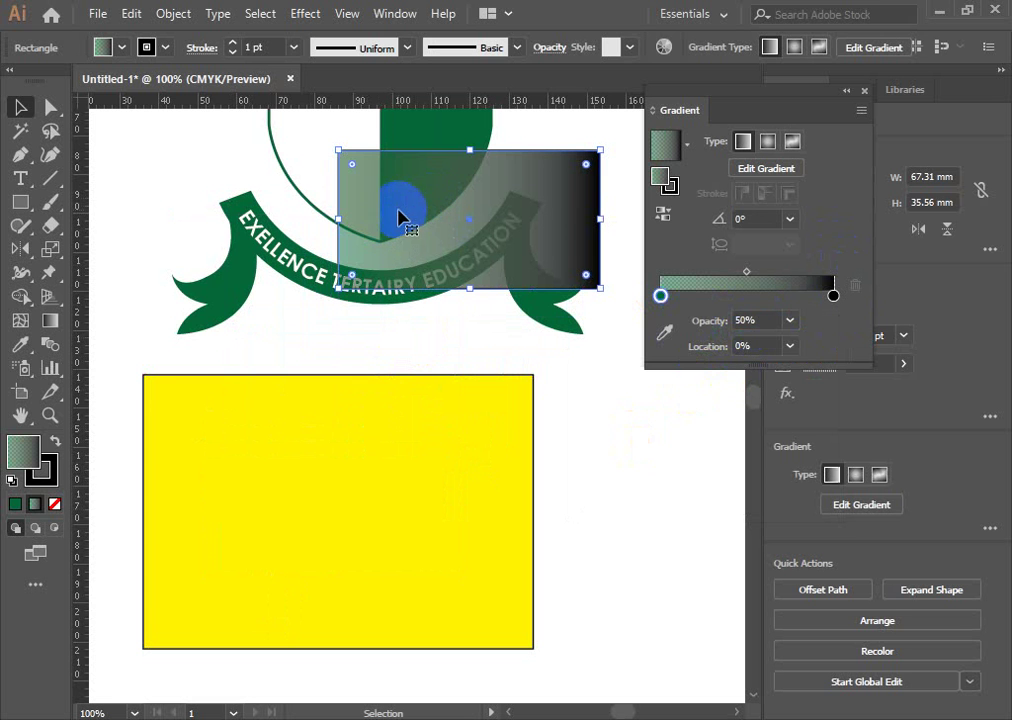
drag(548, 180, 534, 228)
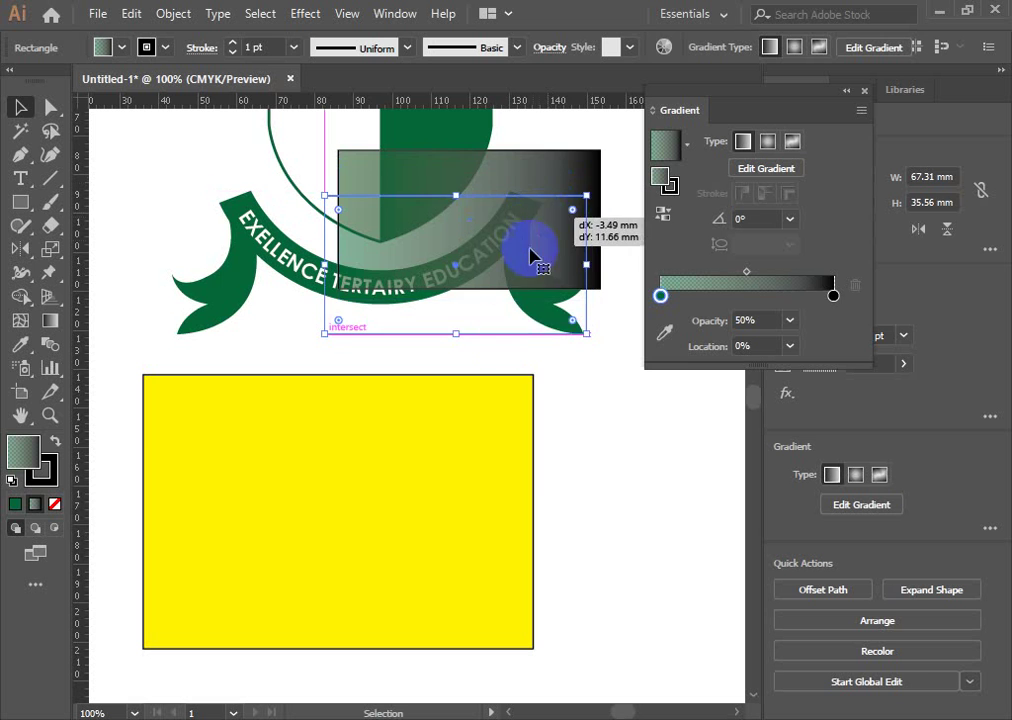
click(833, 296)
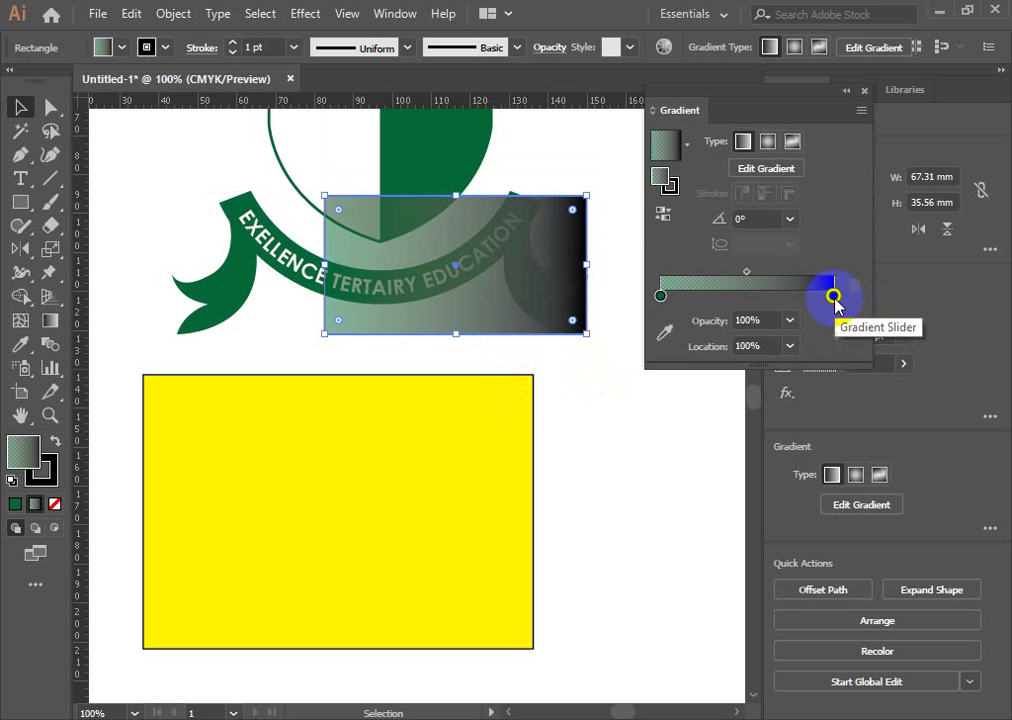
click(764, 322)
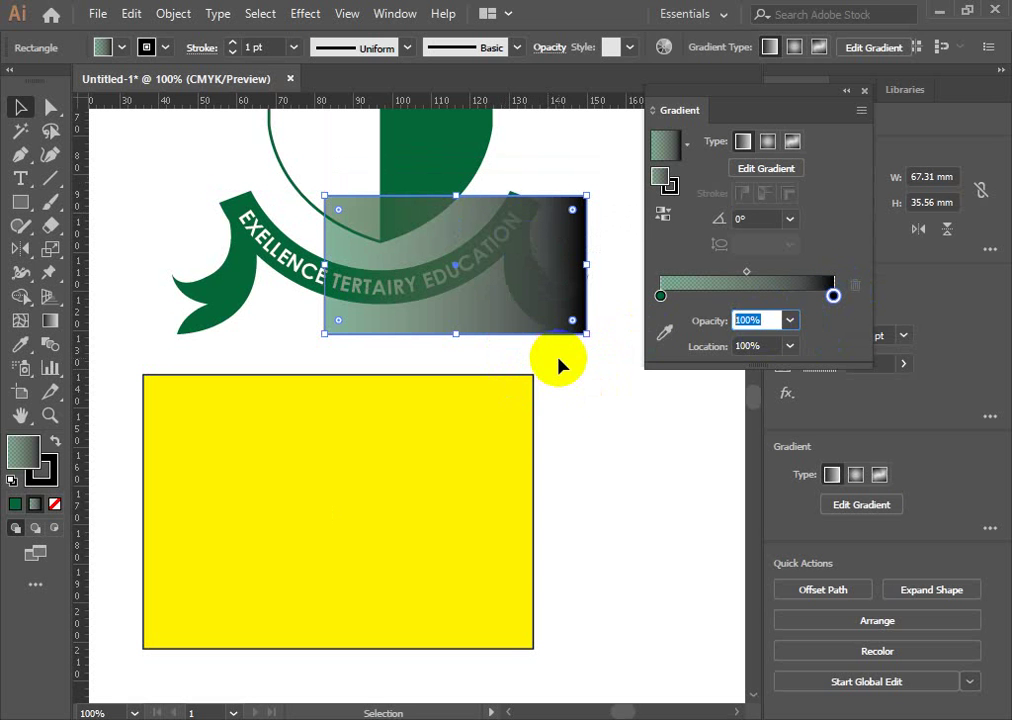
text(60)
key(Return)
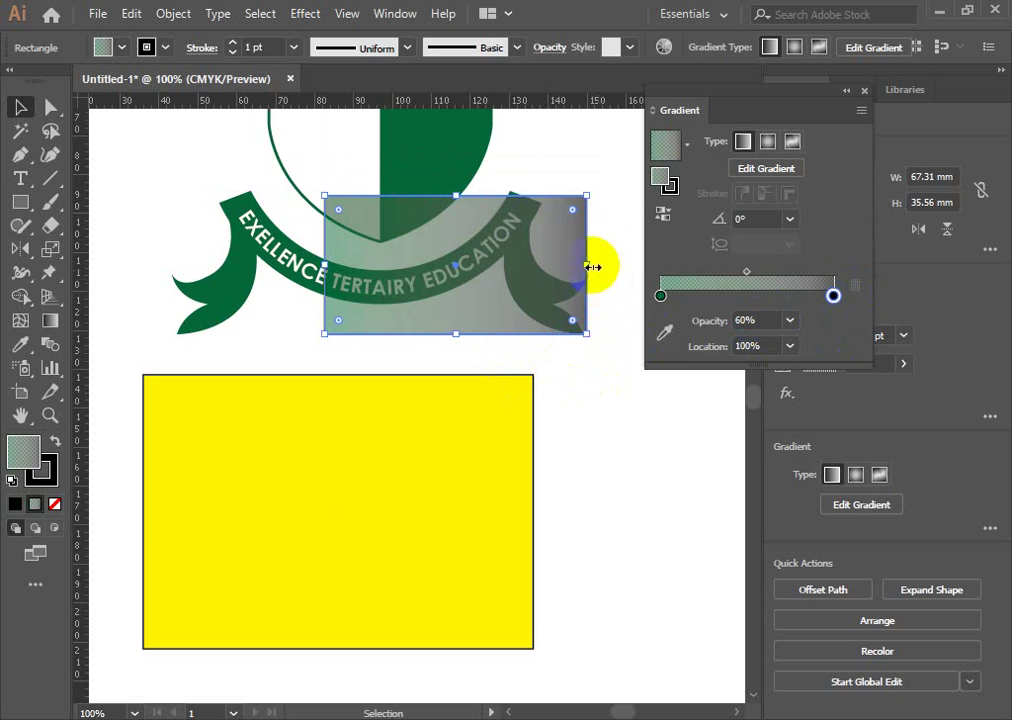
Place the rectangle over the shield's lower half and restore both stops to 100% opacity.
drag(545, 233, 462, 165)
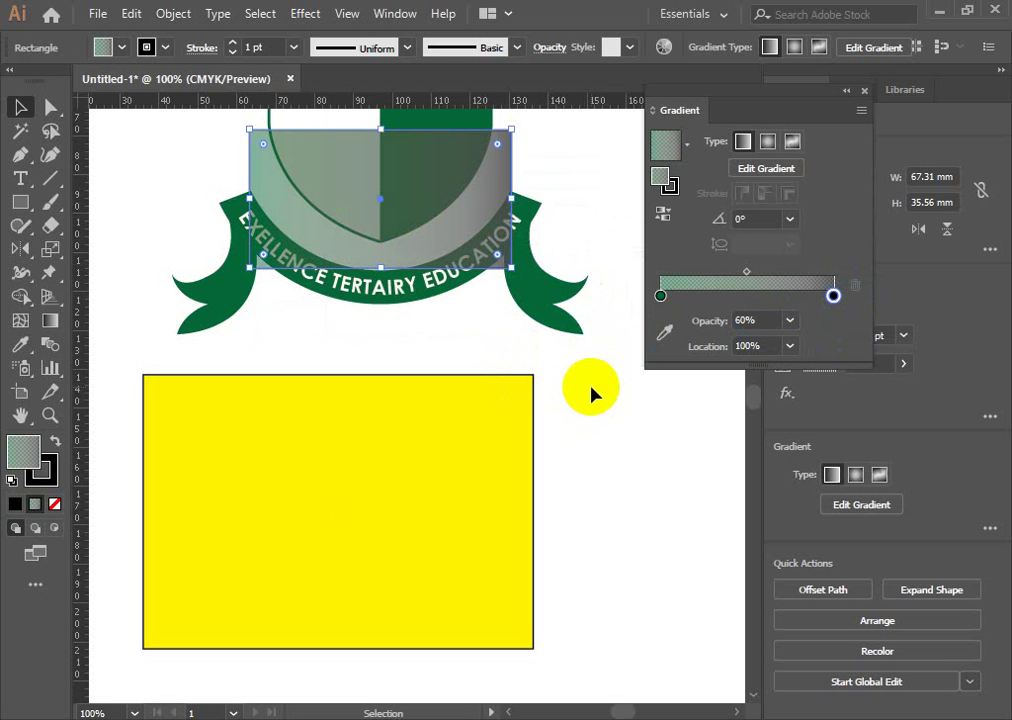
click(762, 321)
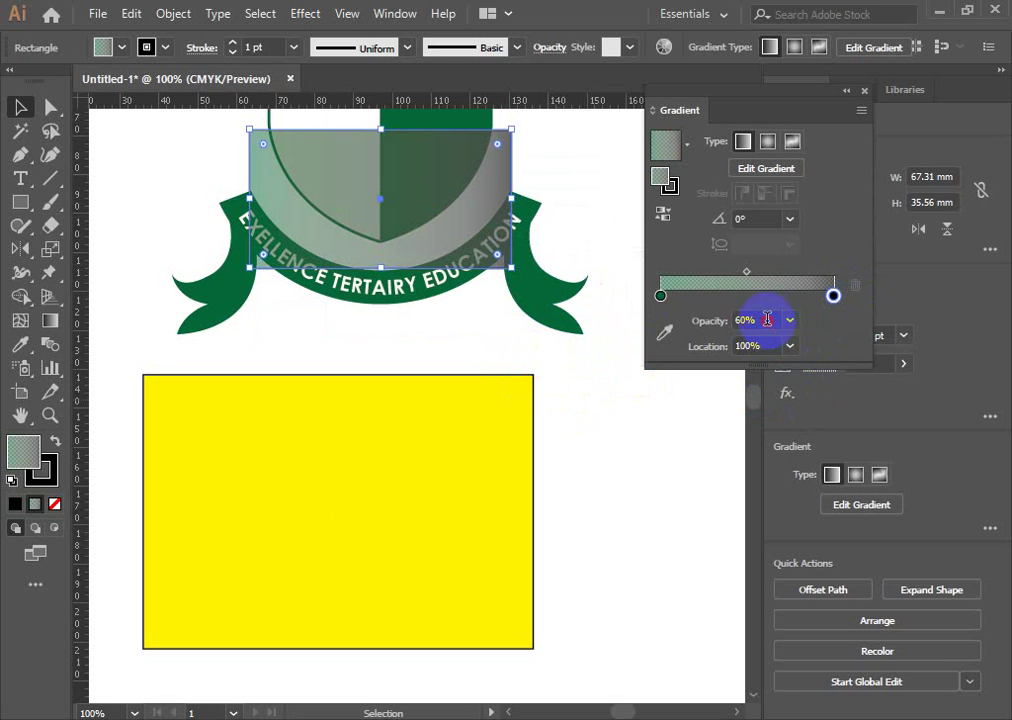
text(100)
key(Return)
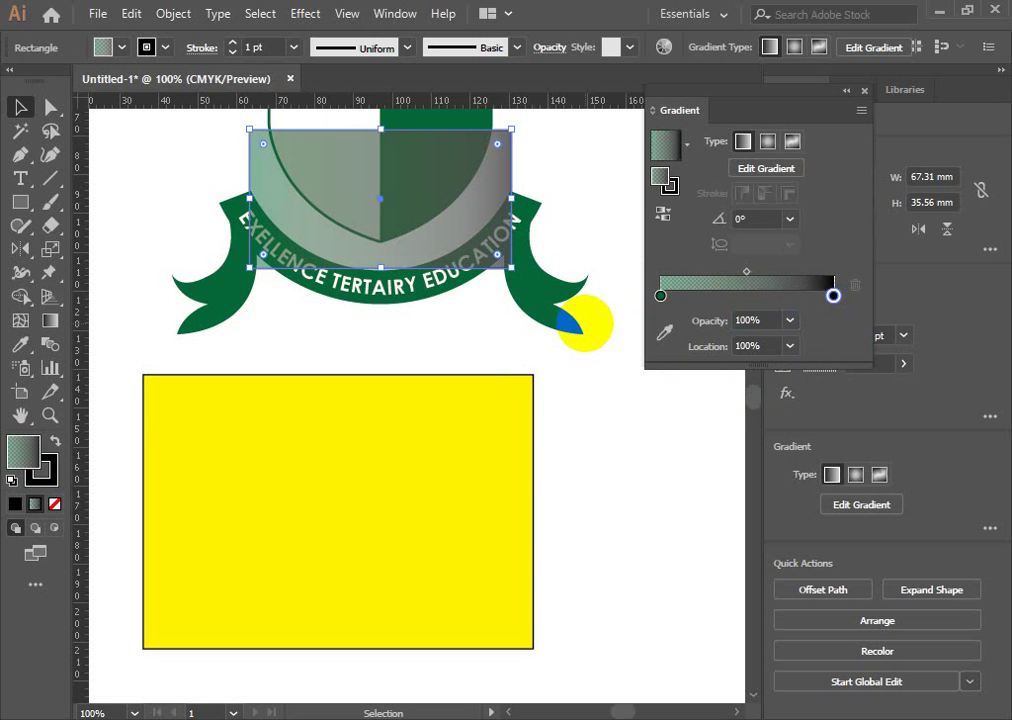
click(661, 296)
click(762, 320)
text(100)
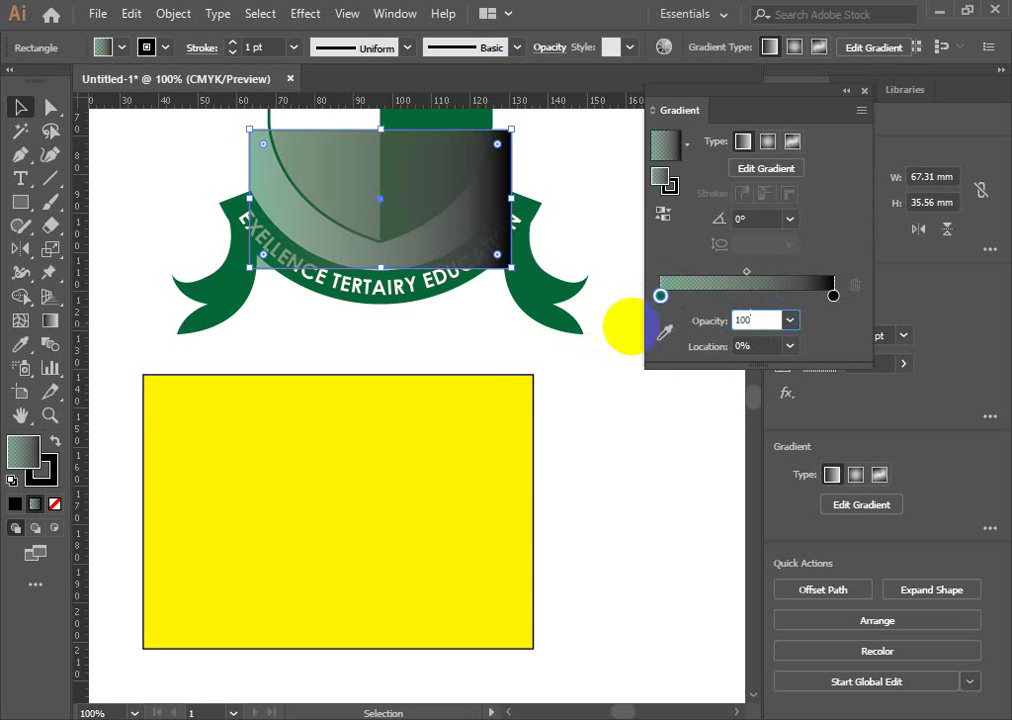
key(Return)
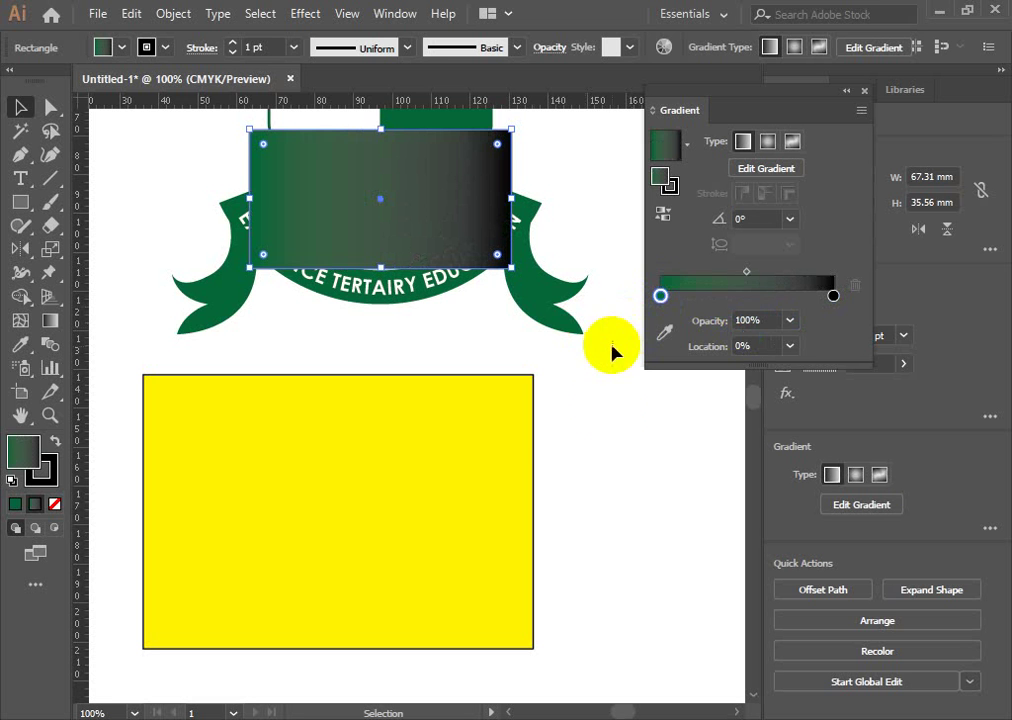
click(591, 447)
click(448, 244)
click(50, 321)
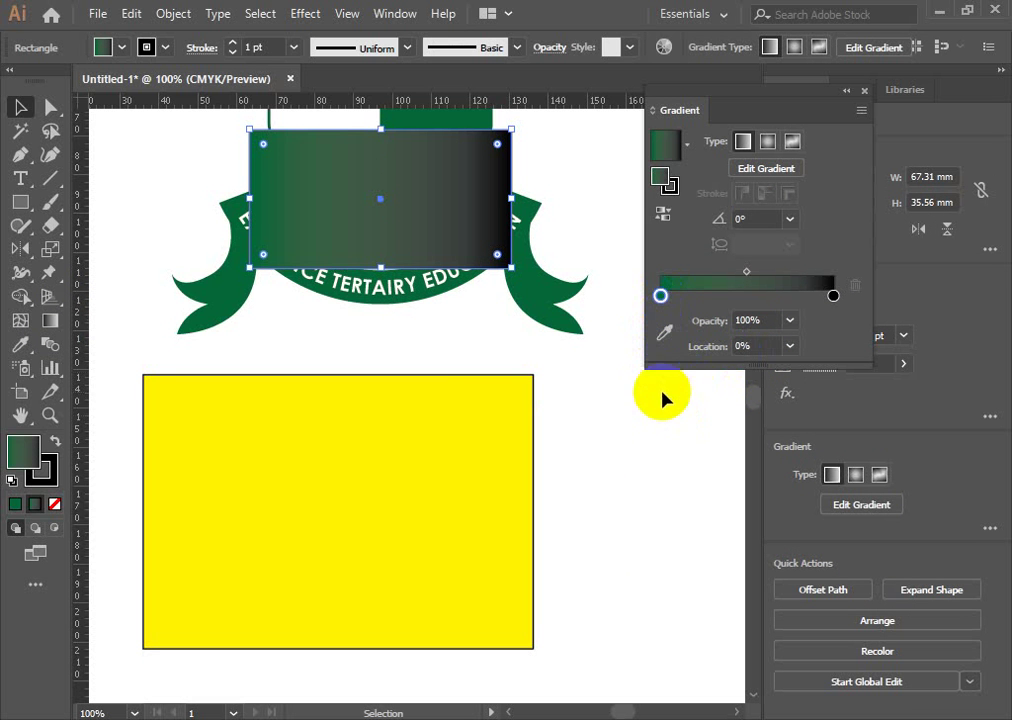
click(661, 296)
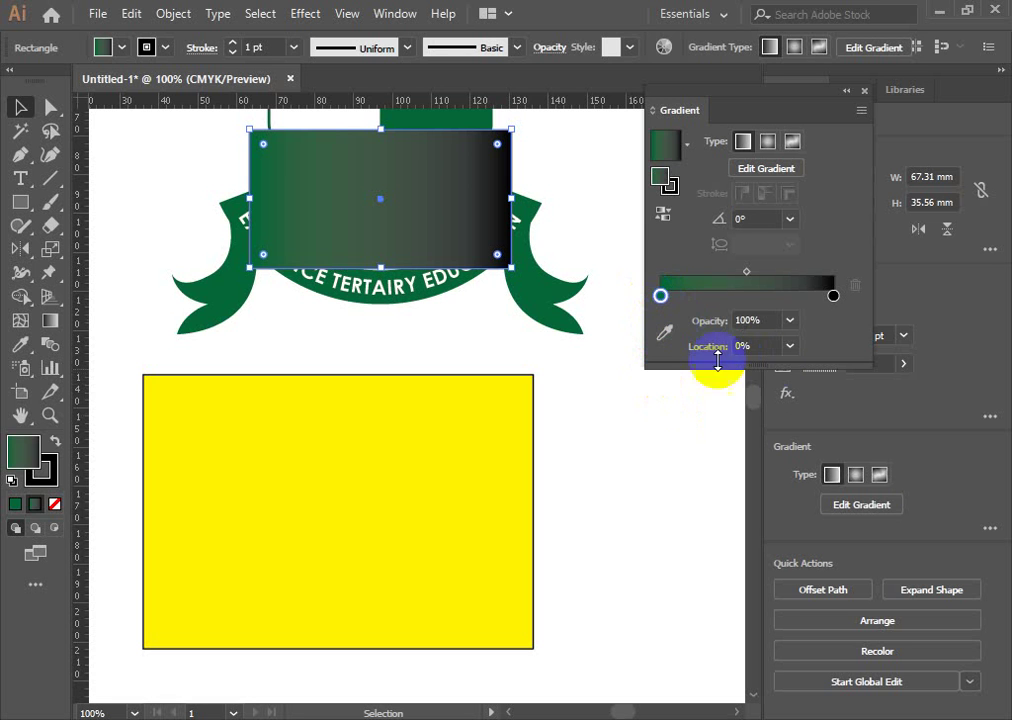
click(661, 297)
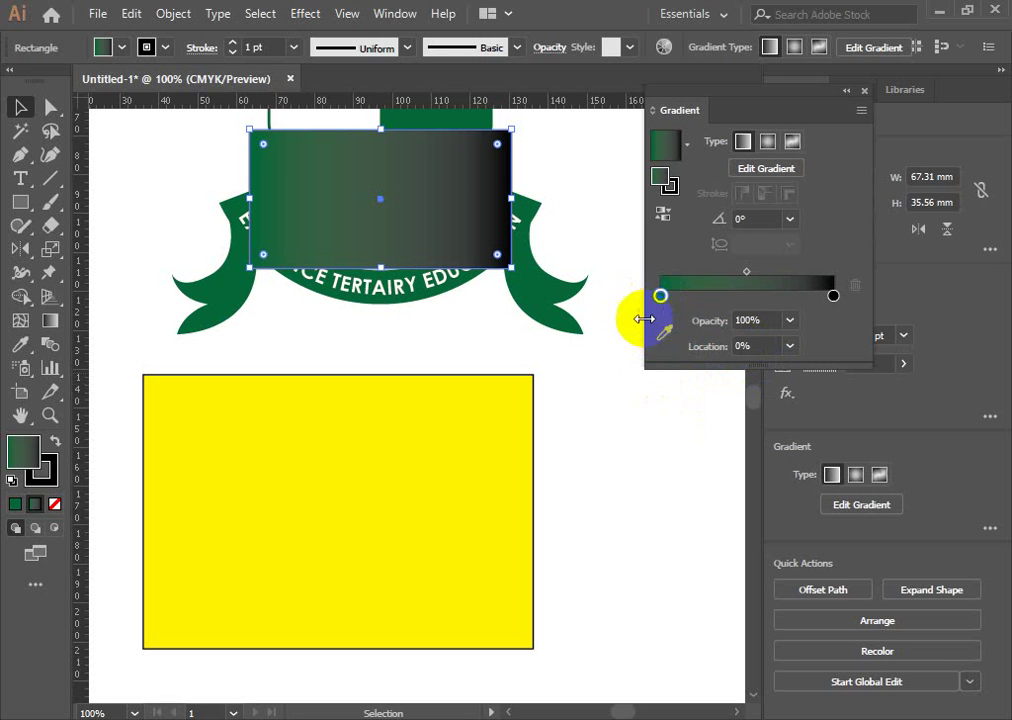
click(834, 297)
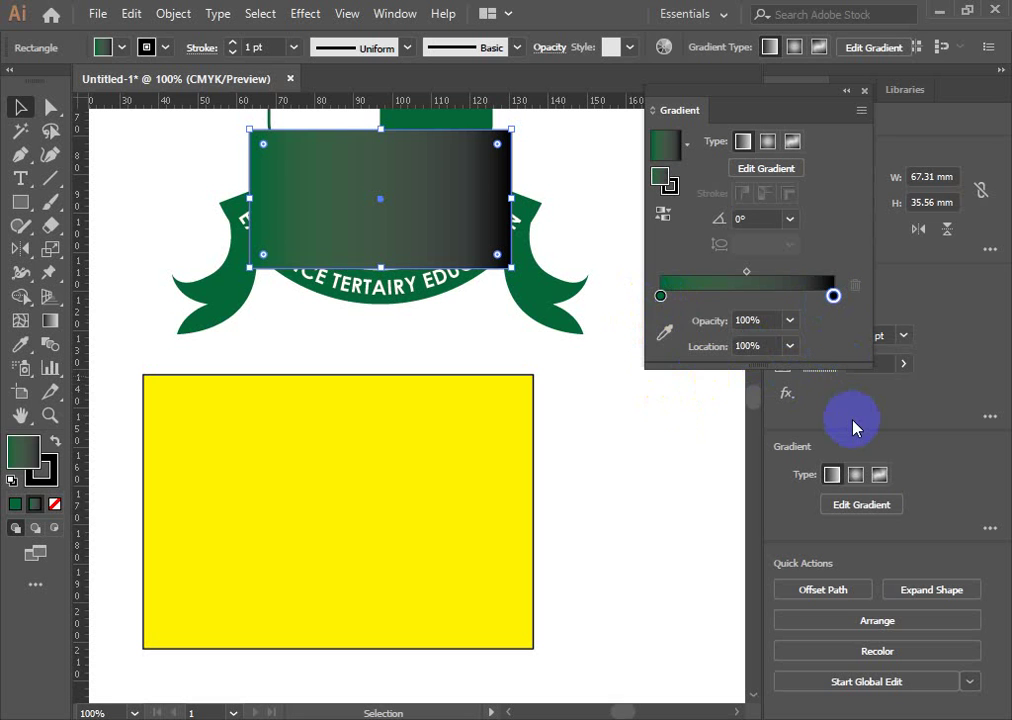
drag(661, 297, 826, 297)
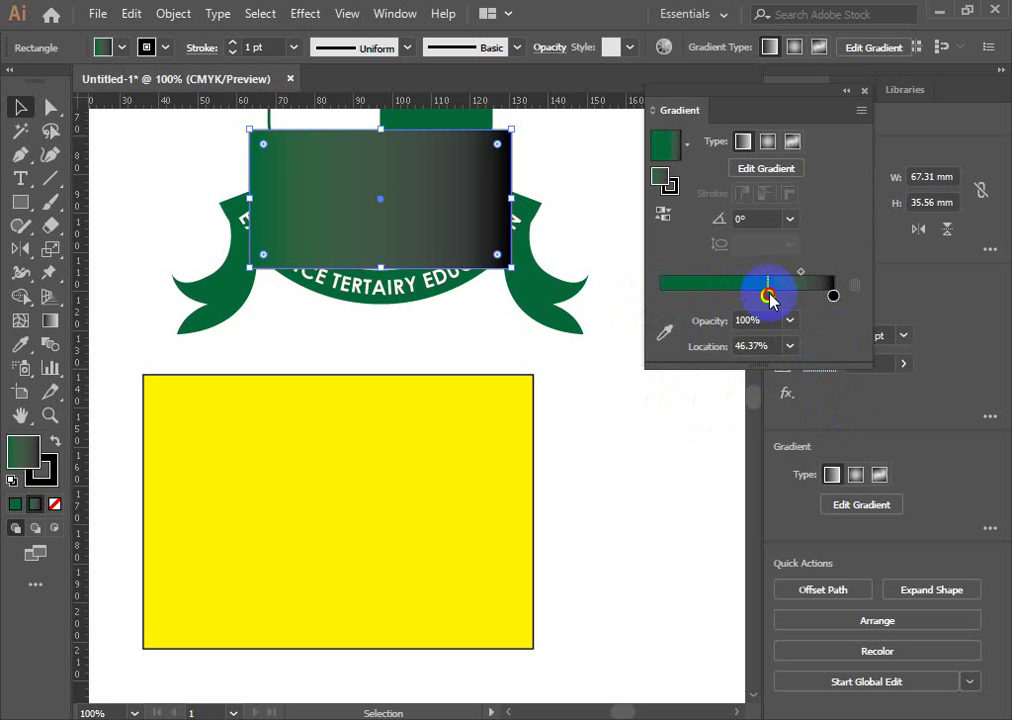
click(737, 352)
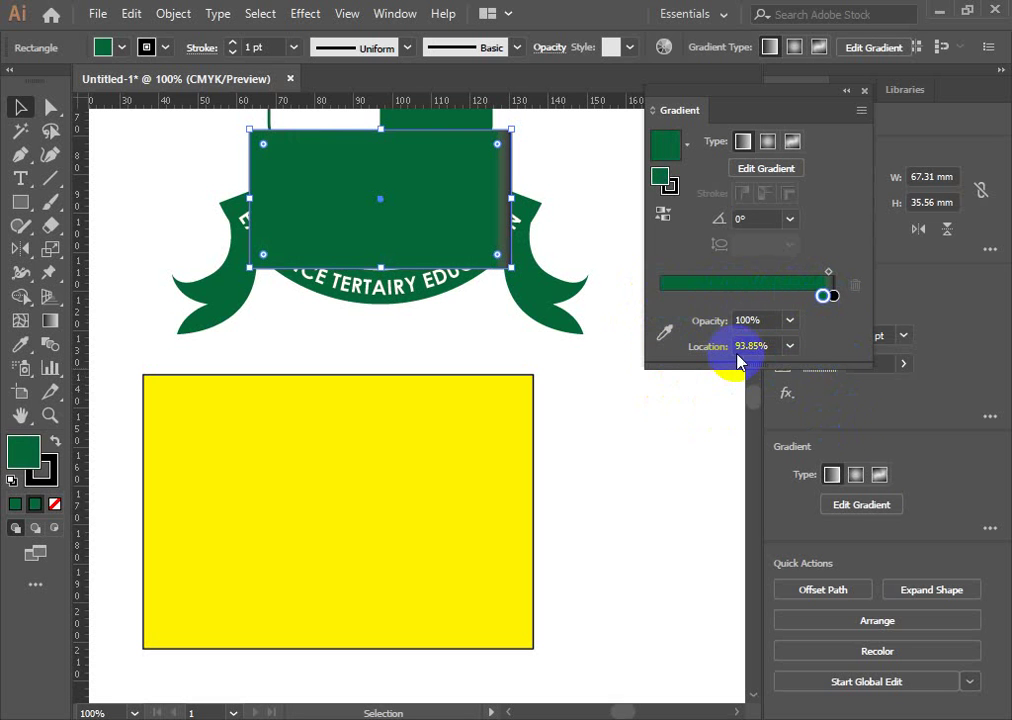
drag(739, 350, 758, 347)
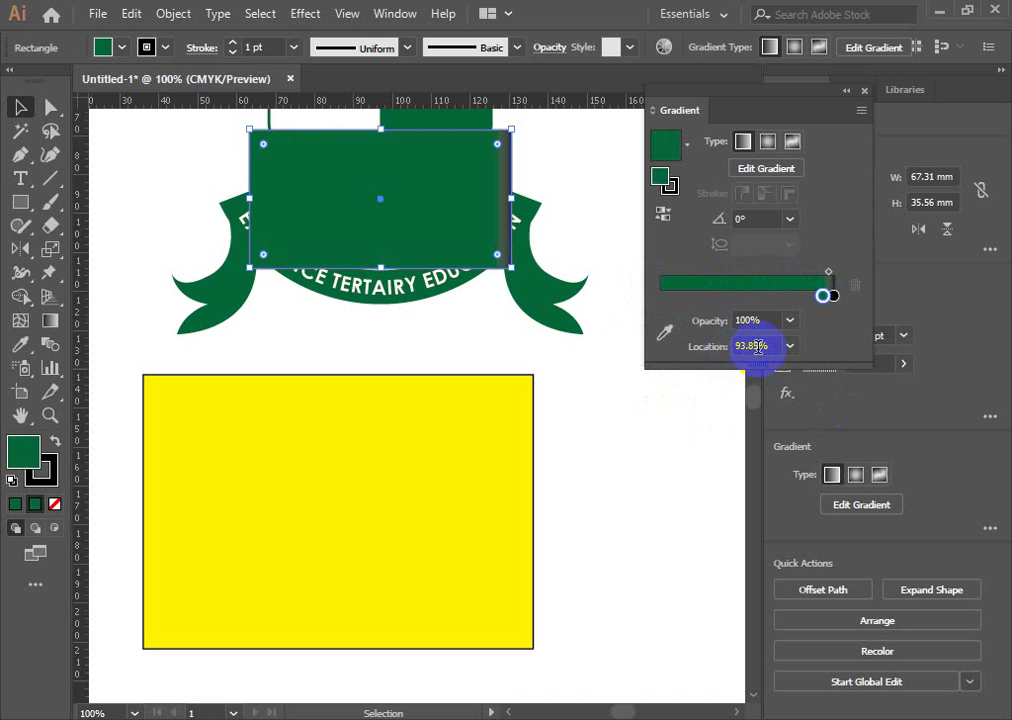
drag(824, 297, 833, 297)
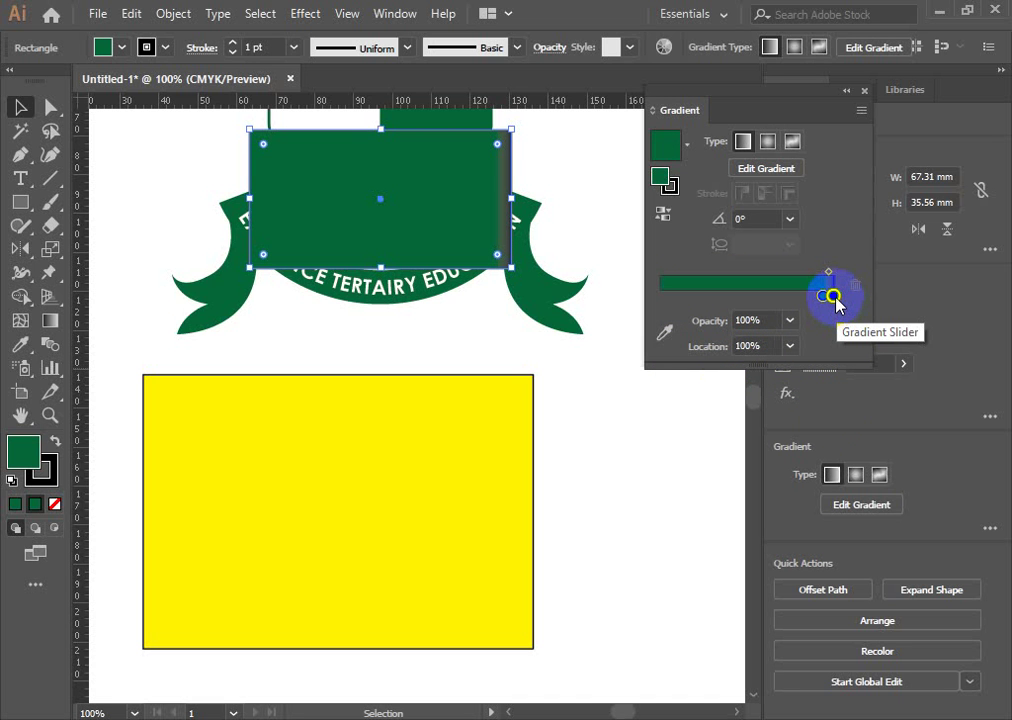
drag(833, 297, 699, 300)
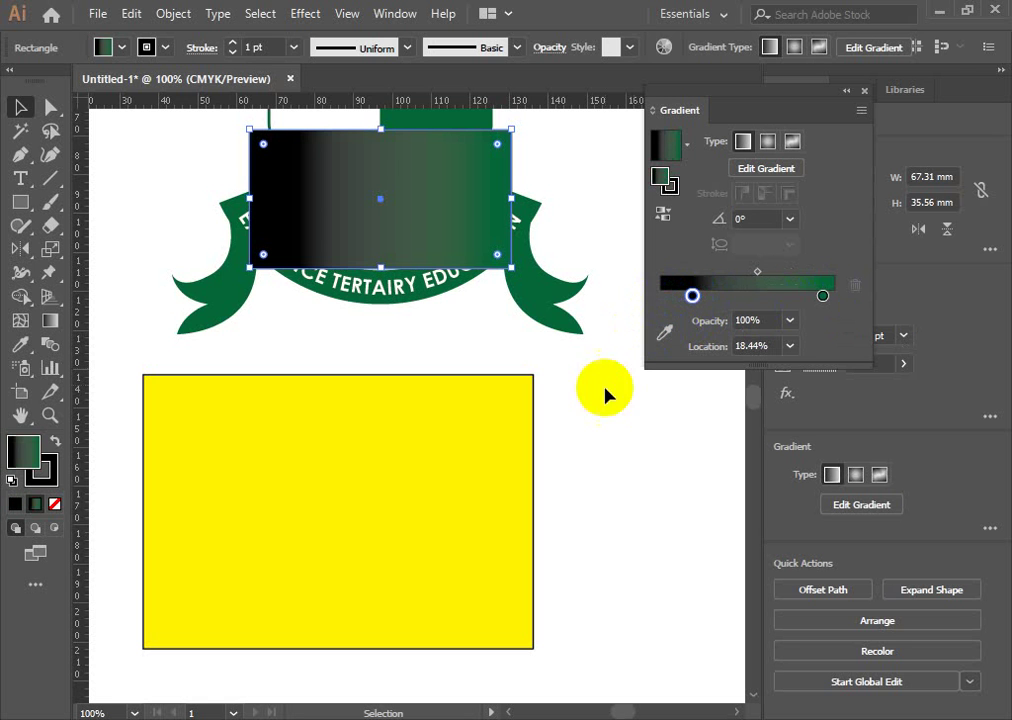
drag(822, 297, 617, 307)
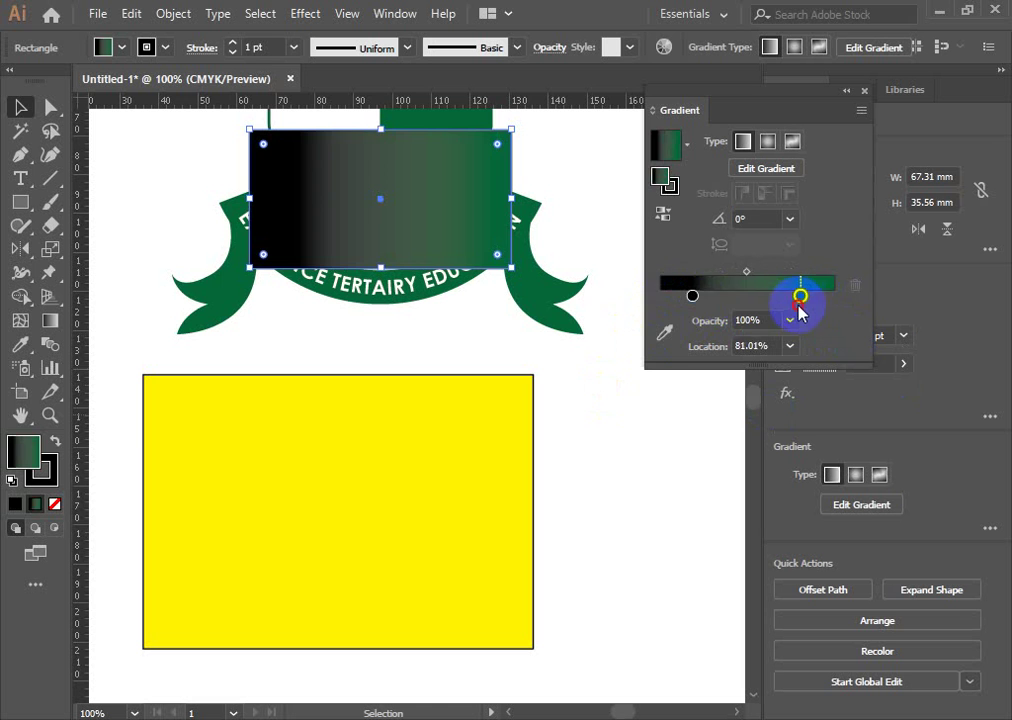
drag(701, 303, 833, 297)
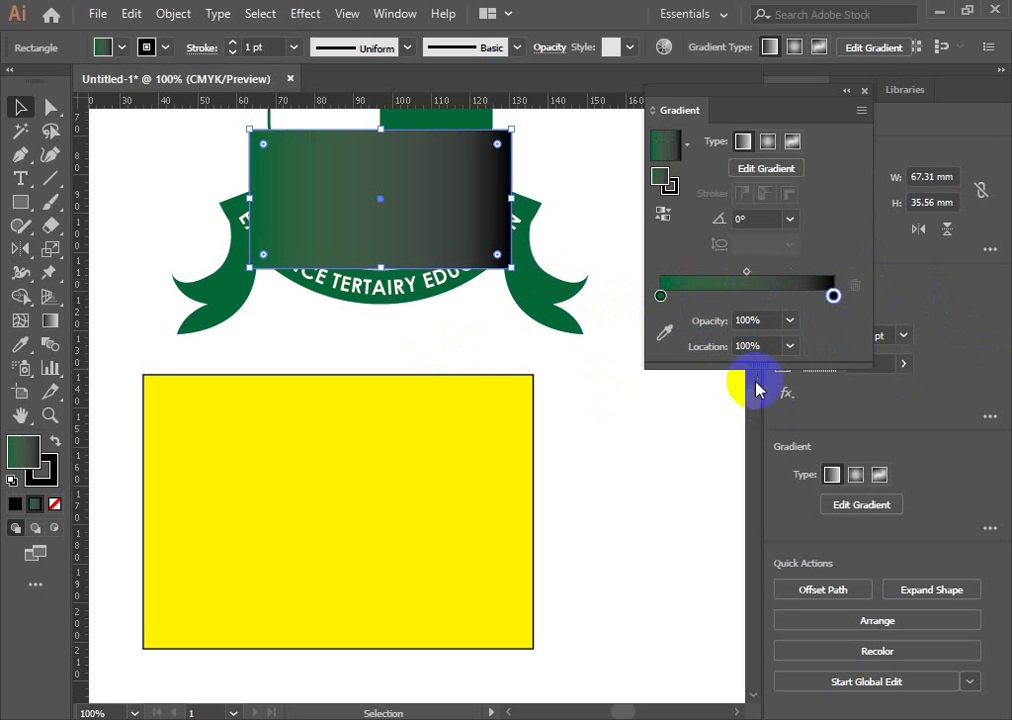
click(743, 218)
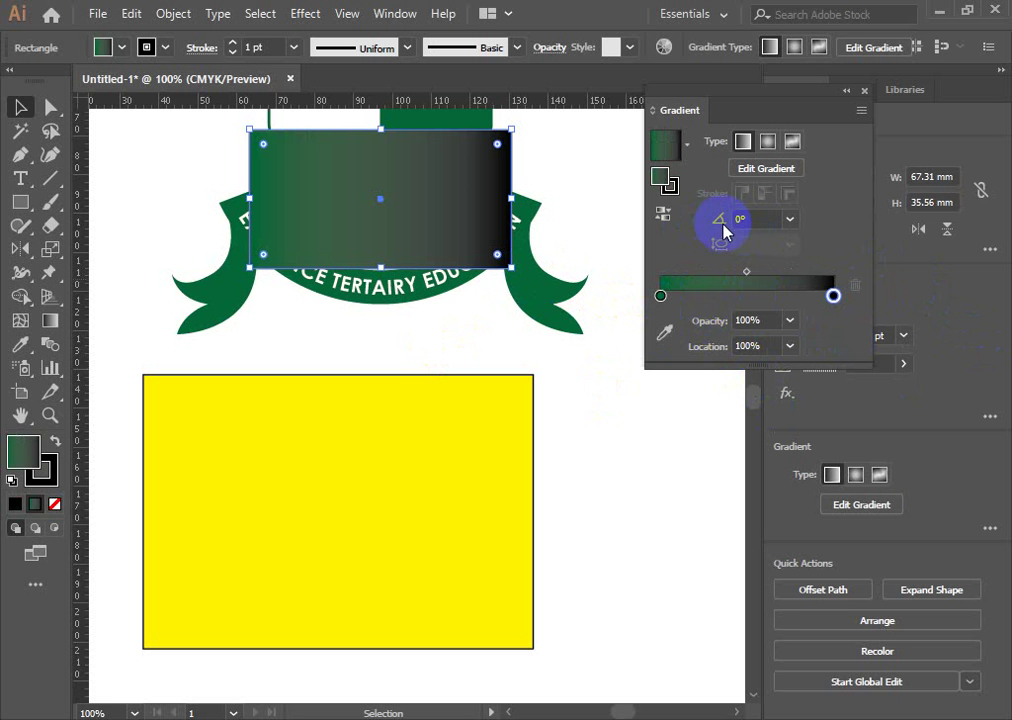
click(768, 217)
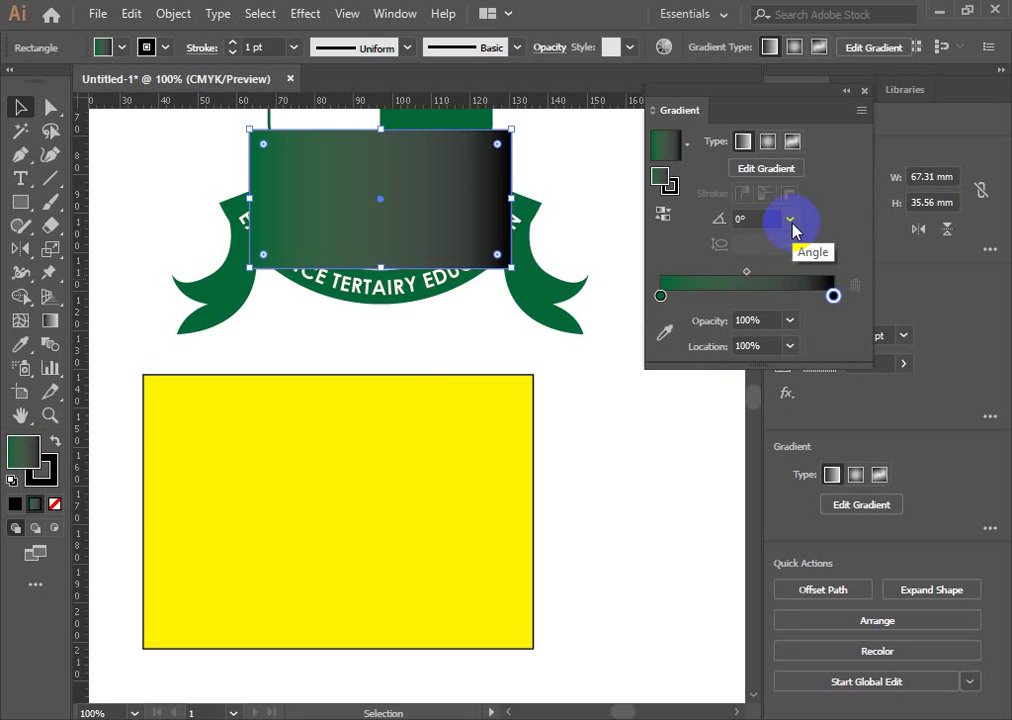
click(789, 220)
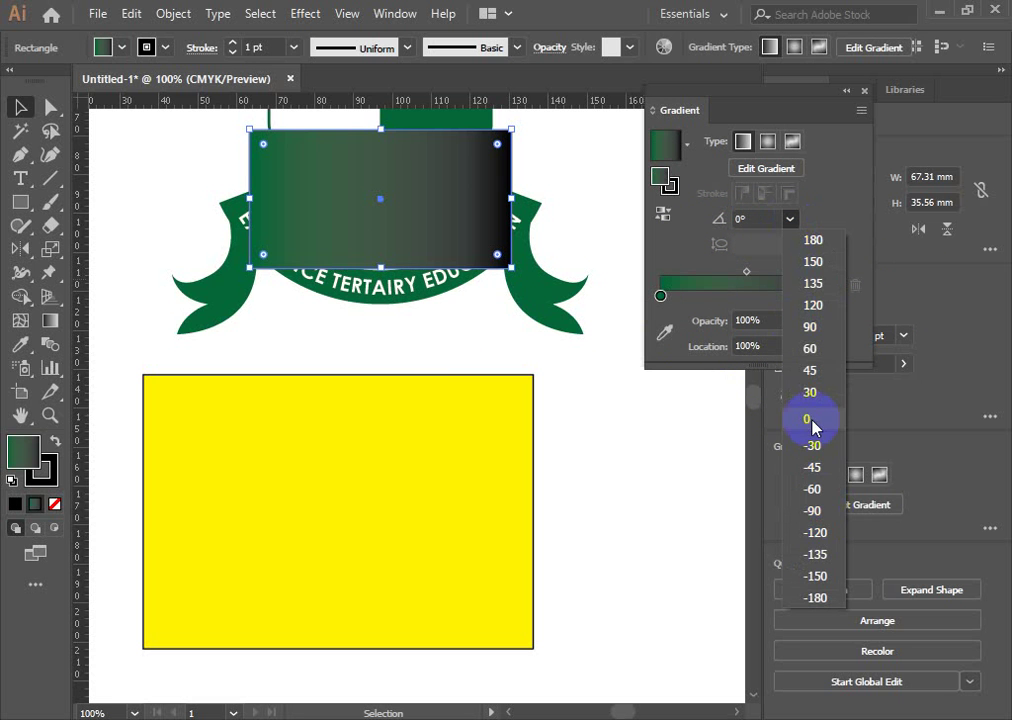
click(810, 371)
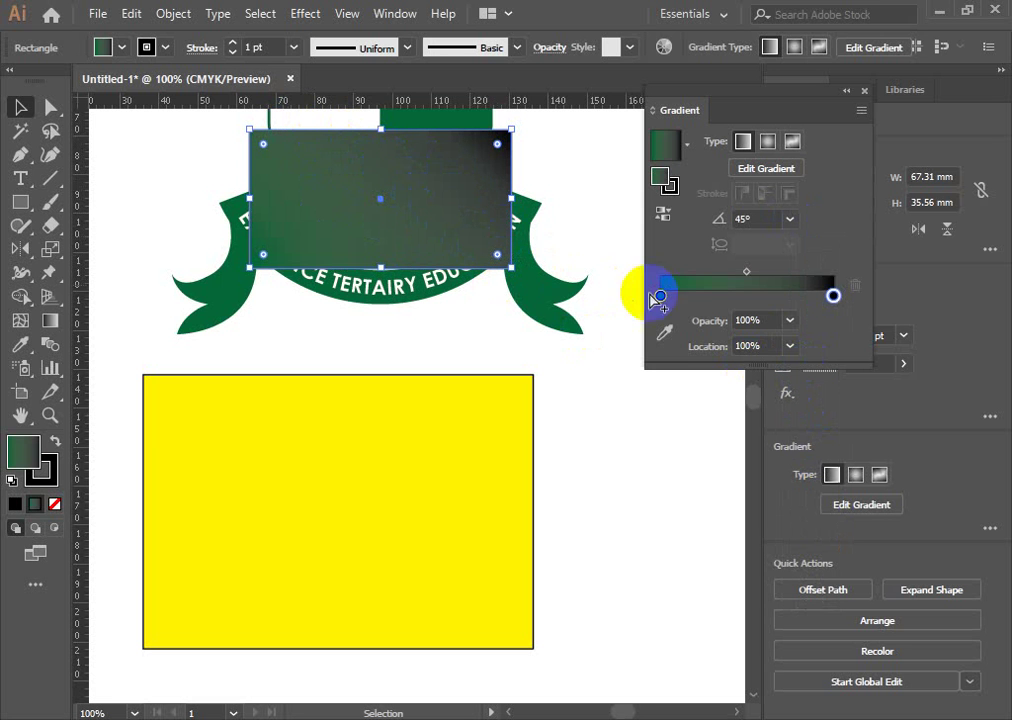
drag(660, 296, 696, 296)
drag(833, 296, 785, 296)
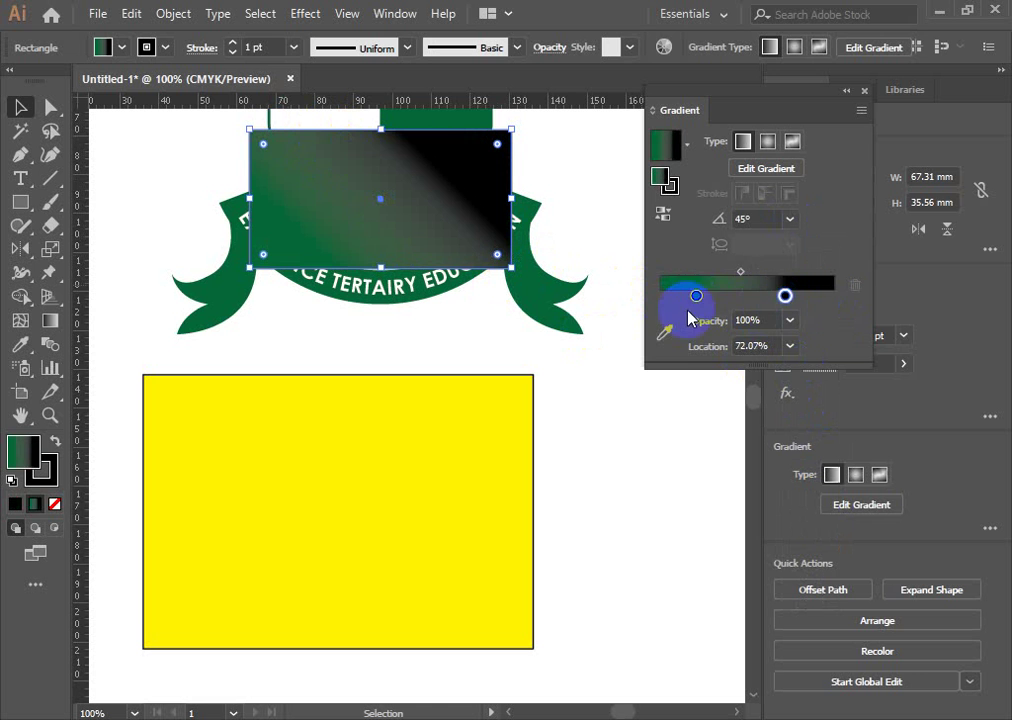
drag(696, 296, 724, 296)
drag(785, 296, 763, 296)
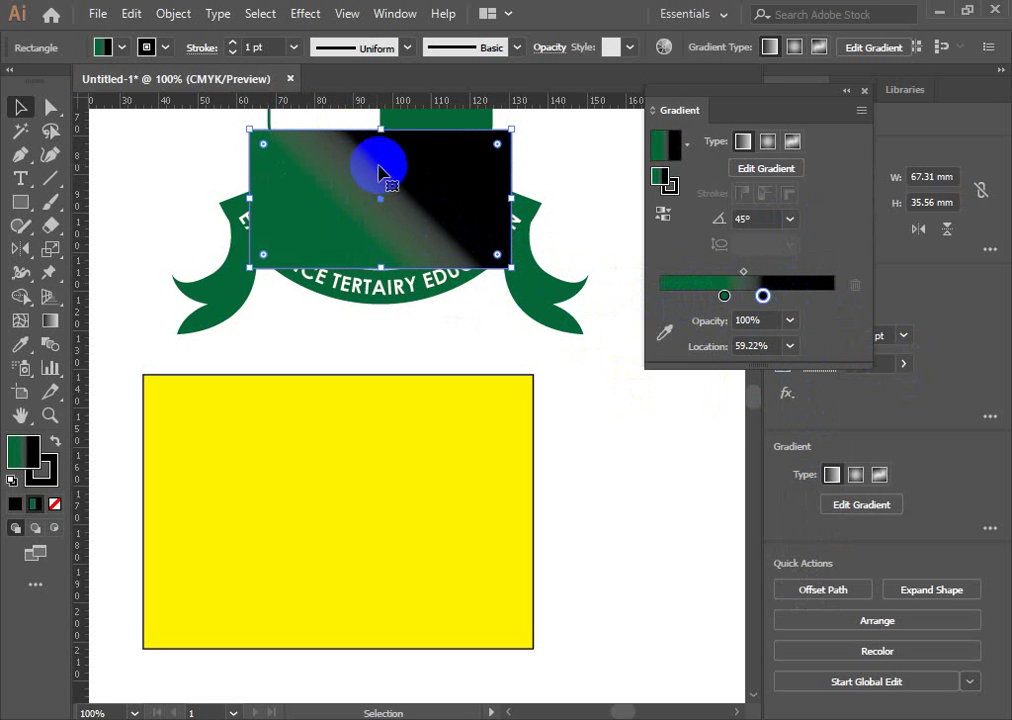
click(790, 218)
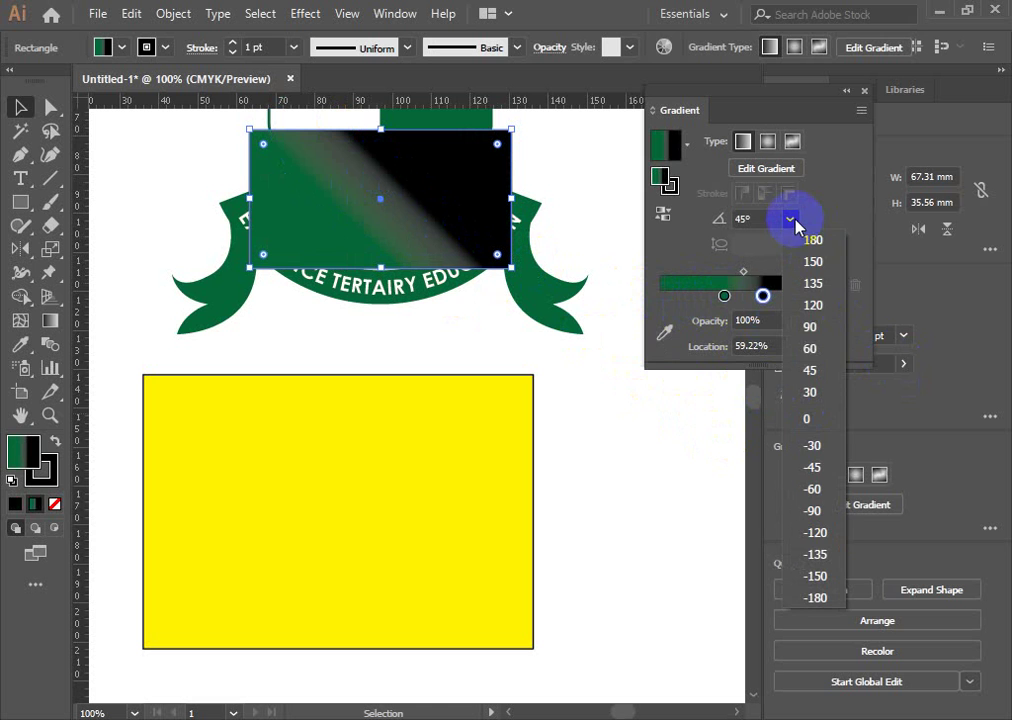
click(811, 328)
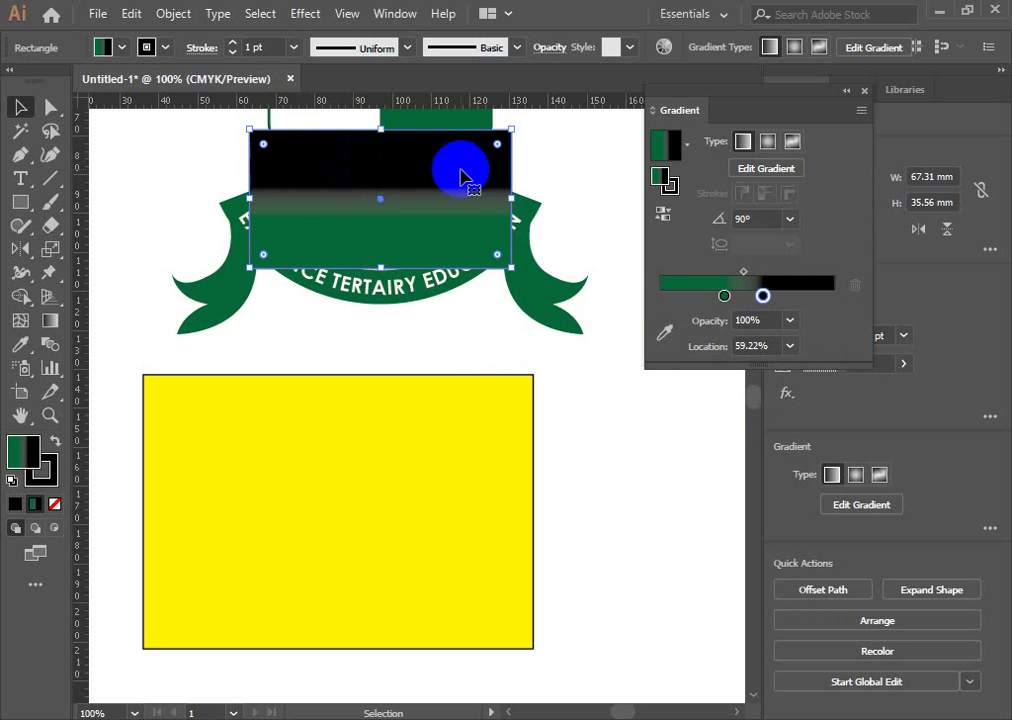
click(789, 219)
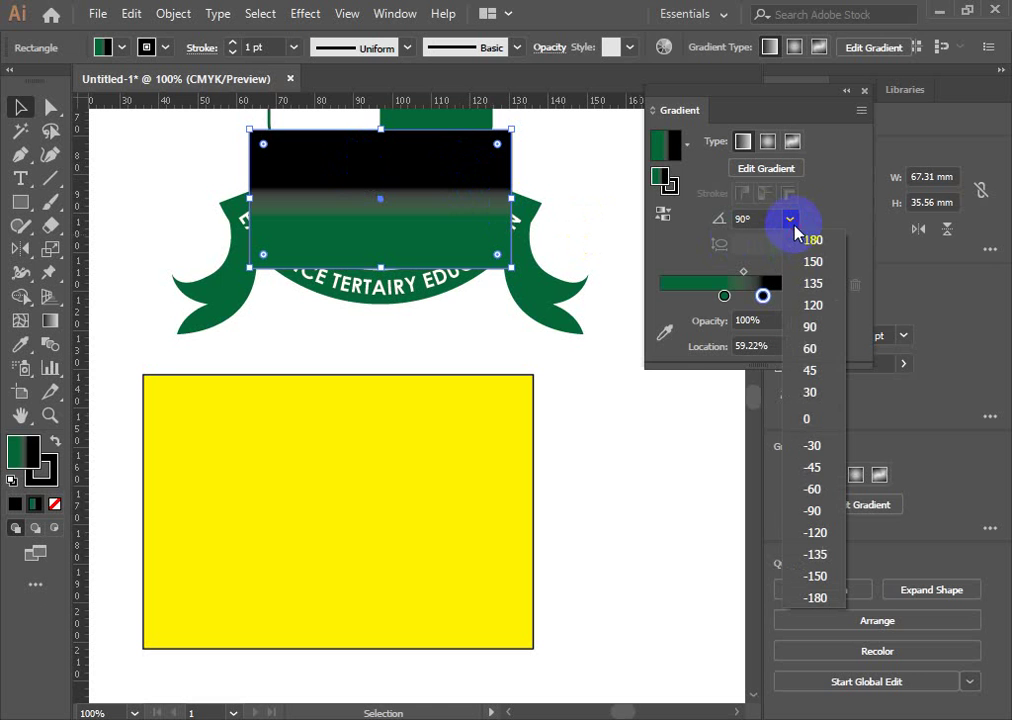
click(811, 393)
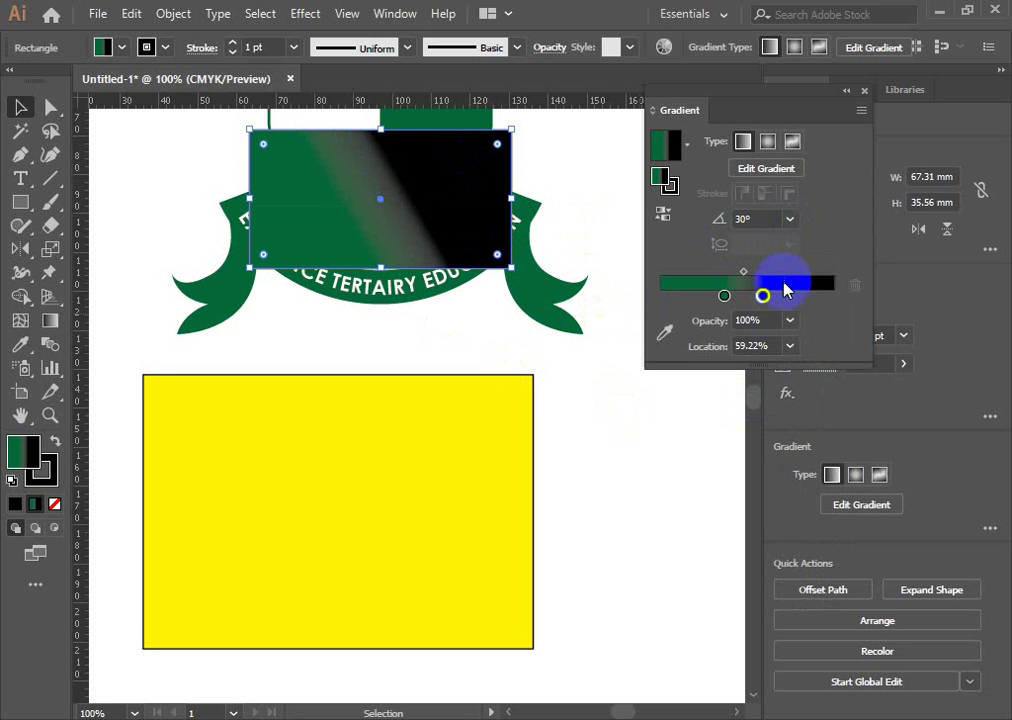
click(789, 219)
click(814, 472)
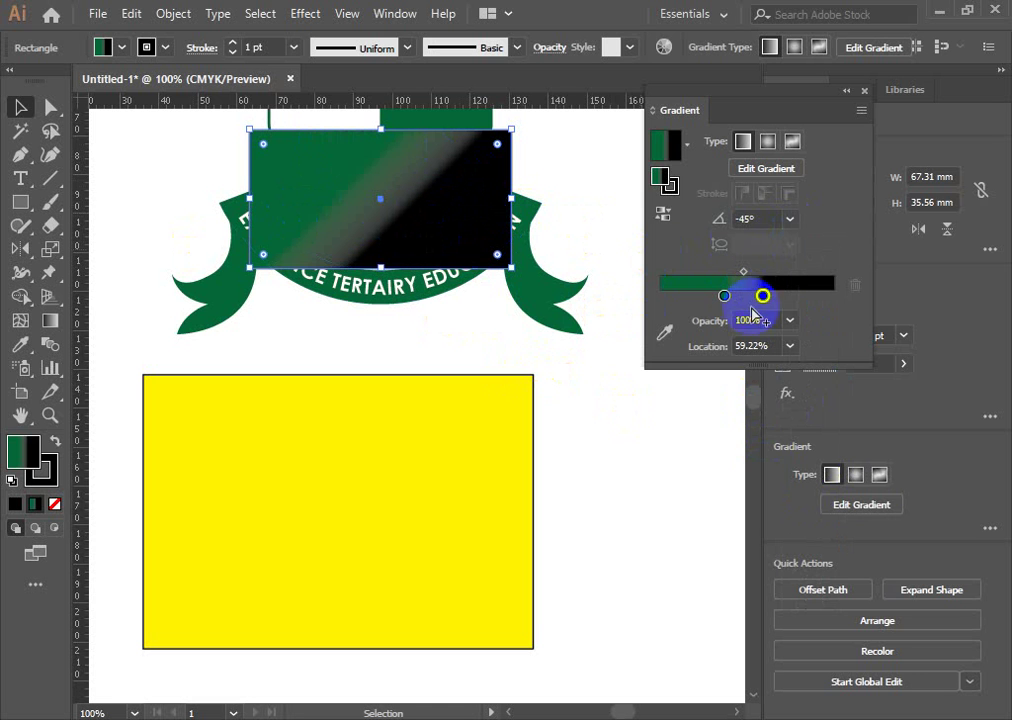
click(789, 219)
click(806, 418)
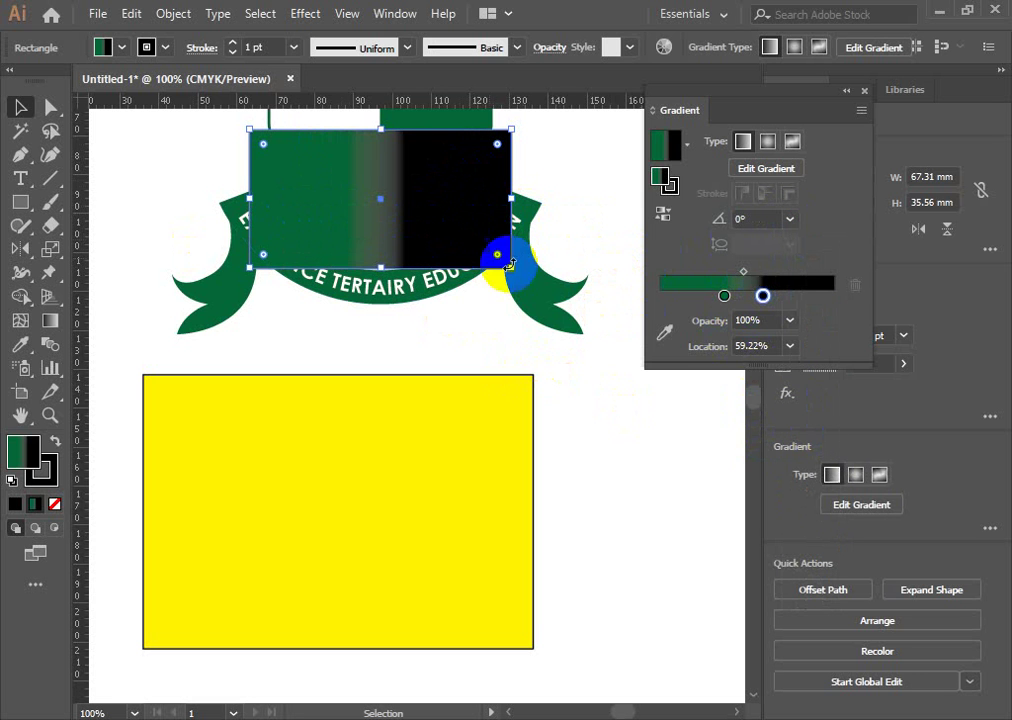
drag(763, 296, 998, 290)
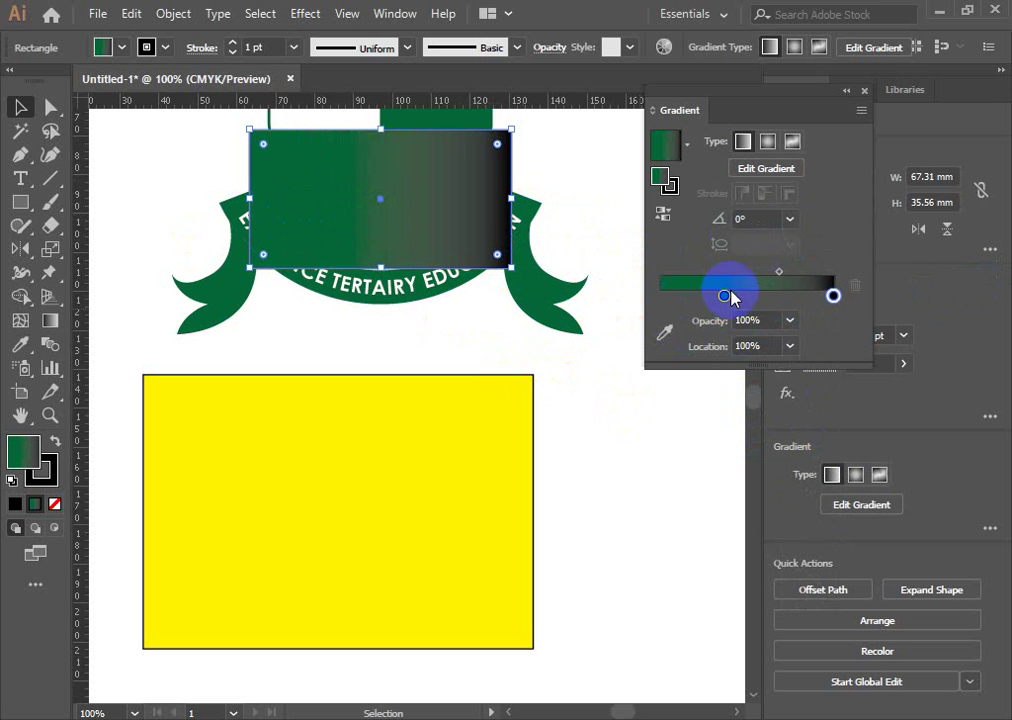
drag(725, 297, 349, 333)
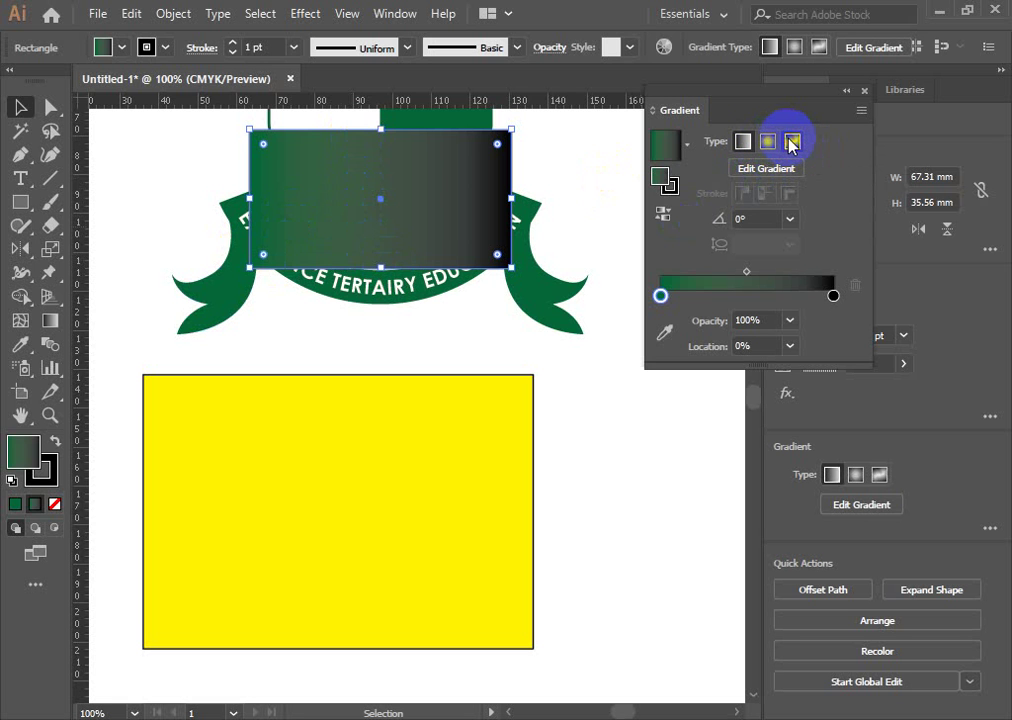
click(792, 142)
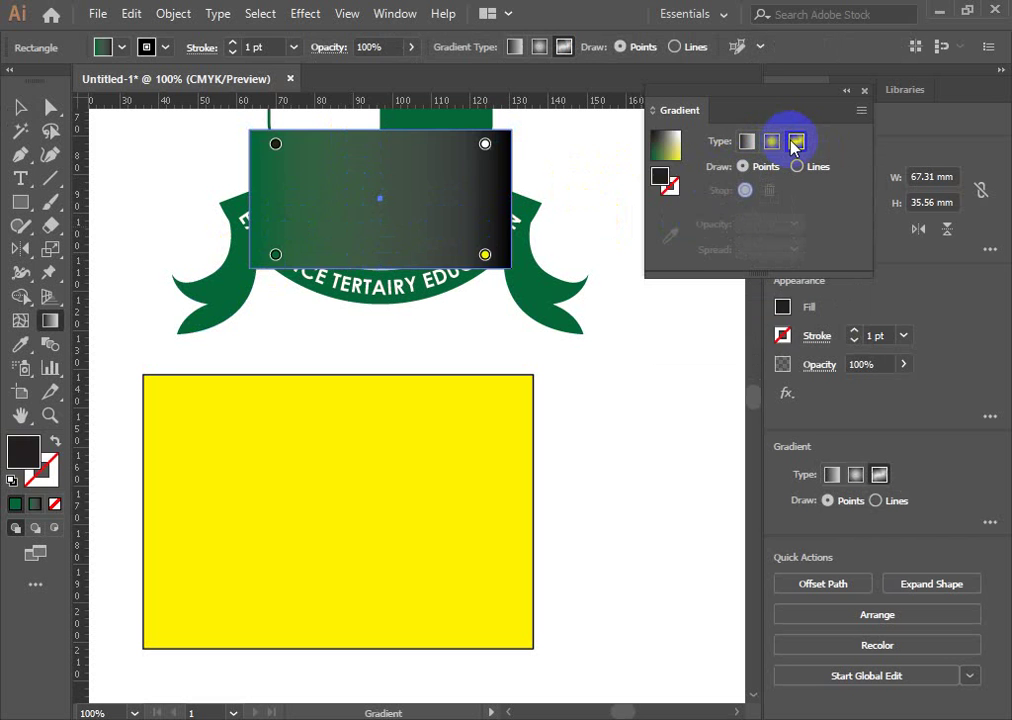
mouse_move(485, 148)
mouse_down()
mouse_move(418, 203)
mouse_move(385, 183)
mouse_up()
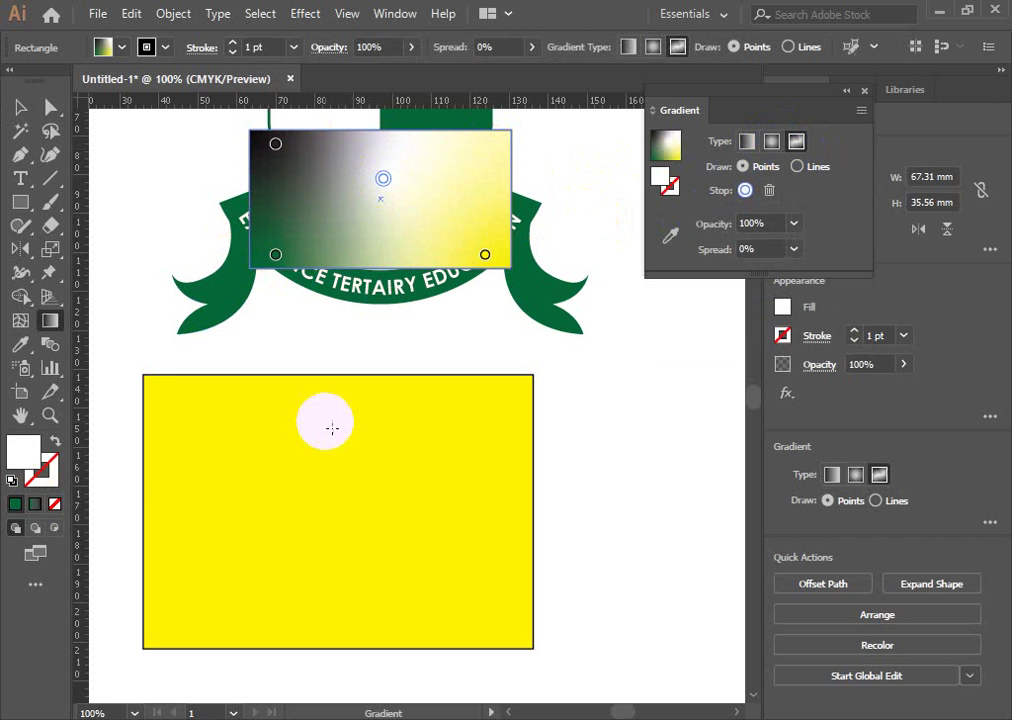
click(276, 256)
mouse_move(278, 262)
mouse_down()
mouse_move(300, 233)
mouse_move(329, 229)
mouse_up()
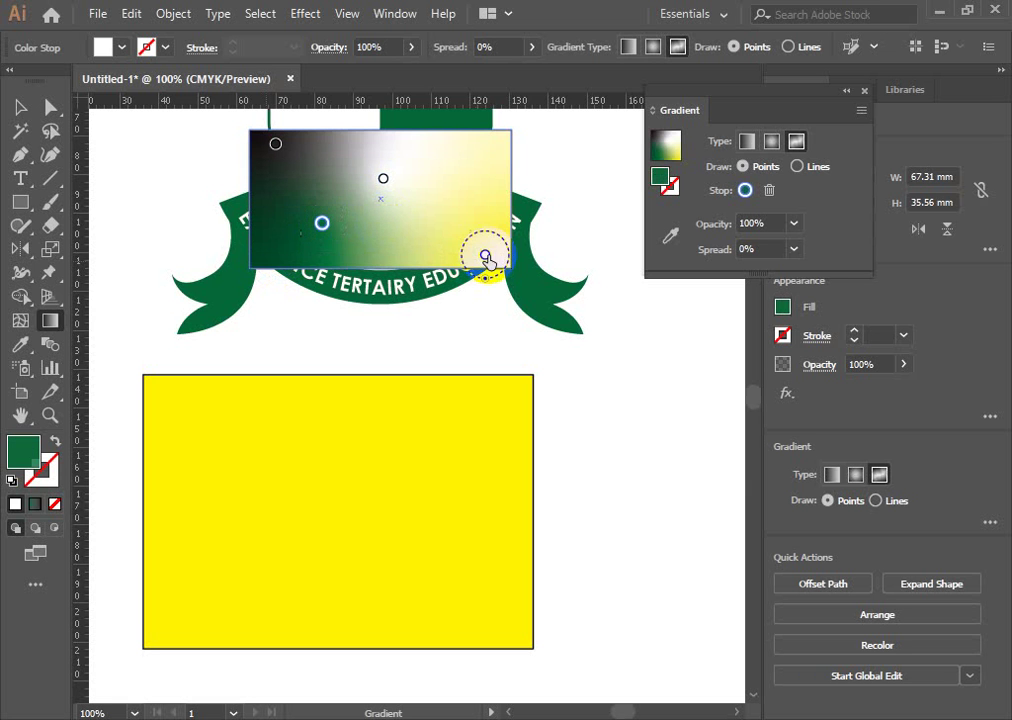
drag(347, 229, 400, 216)
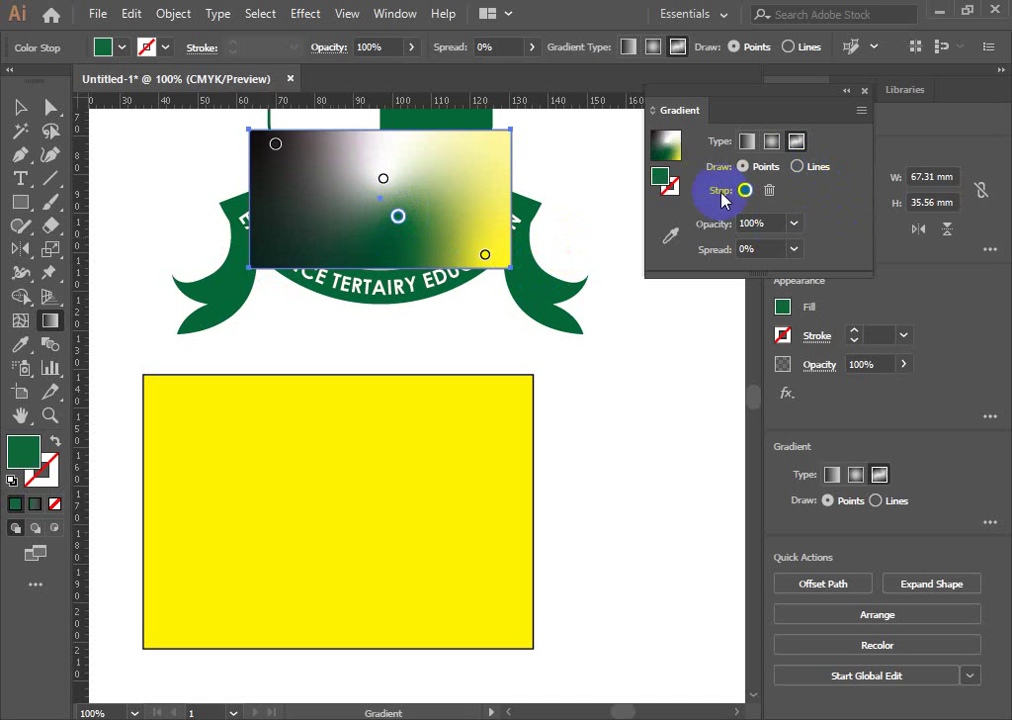
click(747, 141)
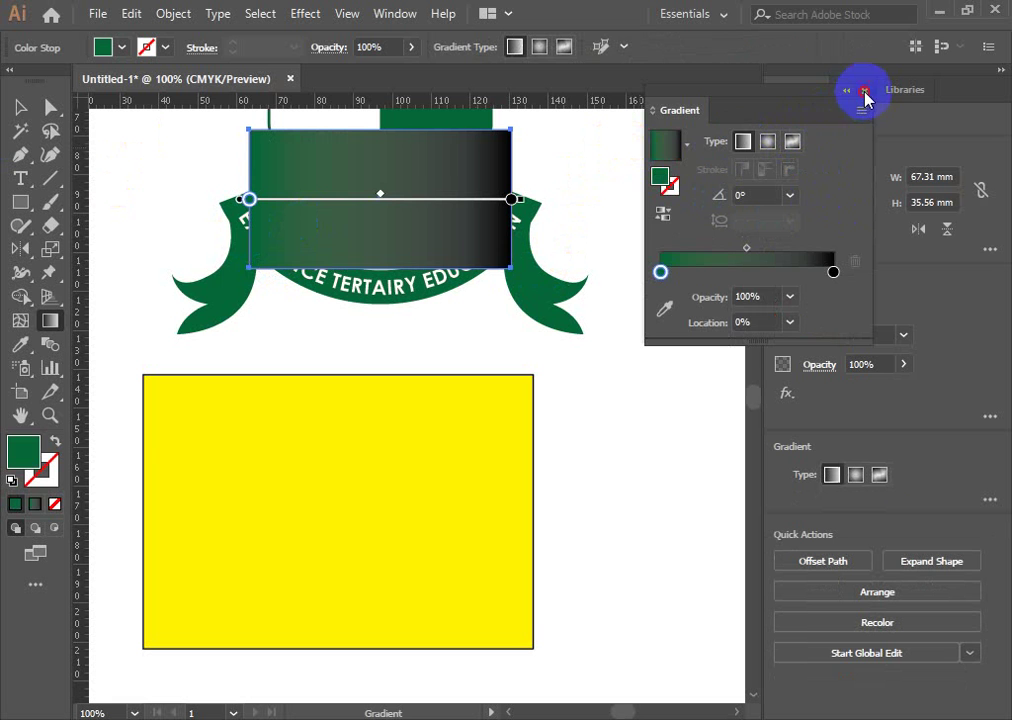
Delete the gradient and yellow test rectangles, leaving the SETEC shield and ribbon.
click(864, 91)
click(20, 107)
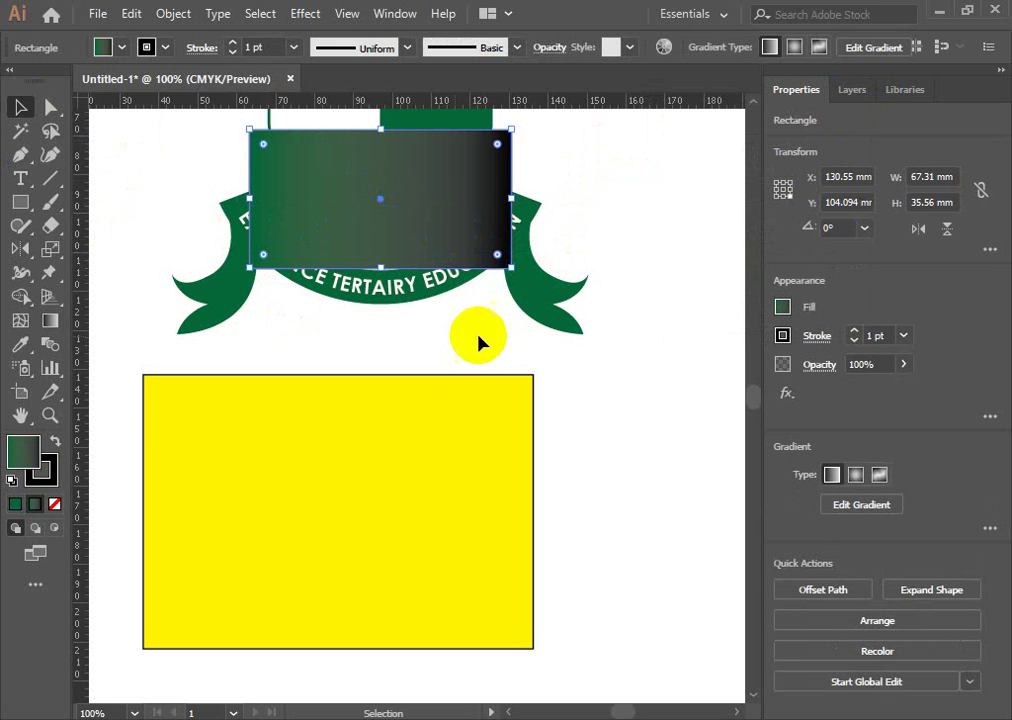
key(Delete)
click(457, 459)
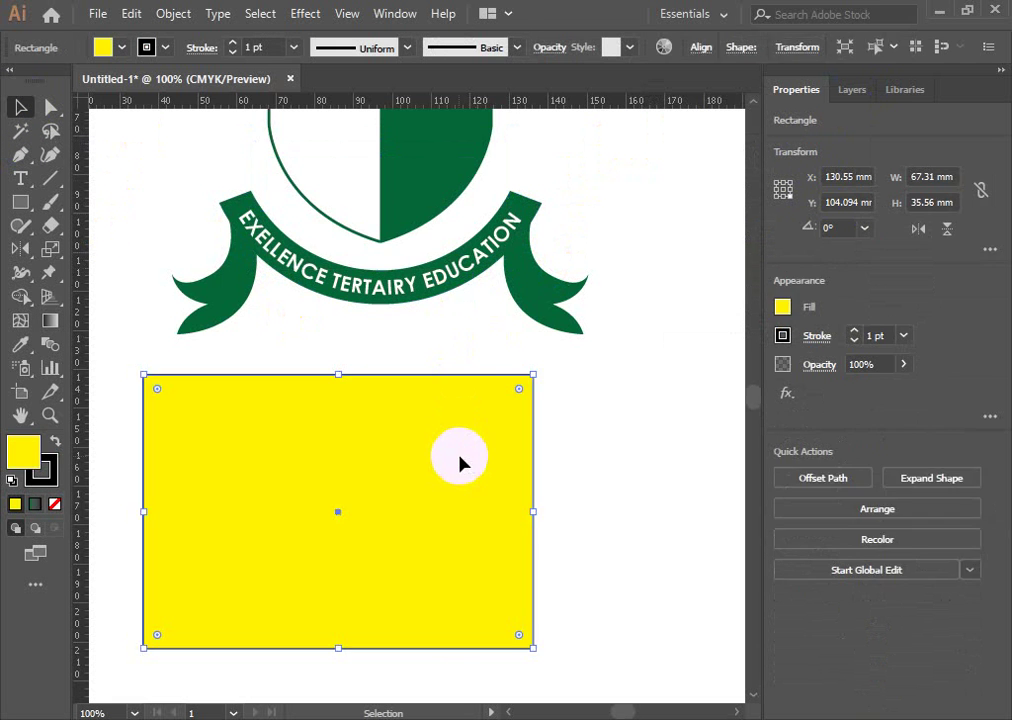
key(Delete)
scroll(520, 398, up, 2)
scroll(520, 398, up, 1)
scroll(520, 398, up, 1)
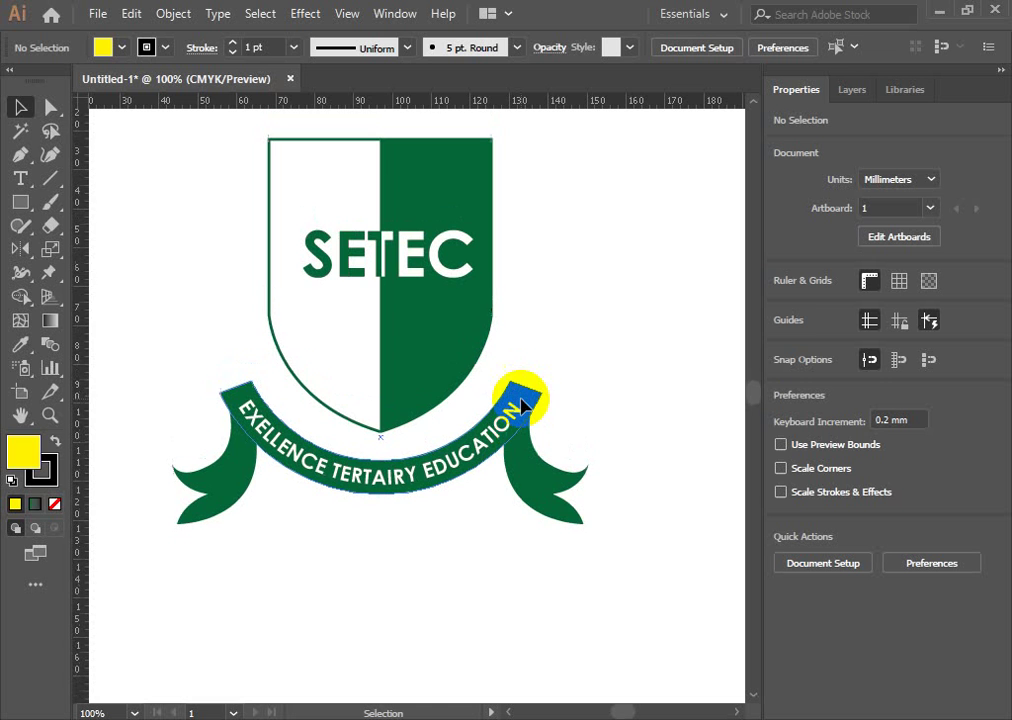
scroll(520, 398, up, 1)
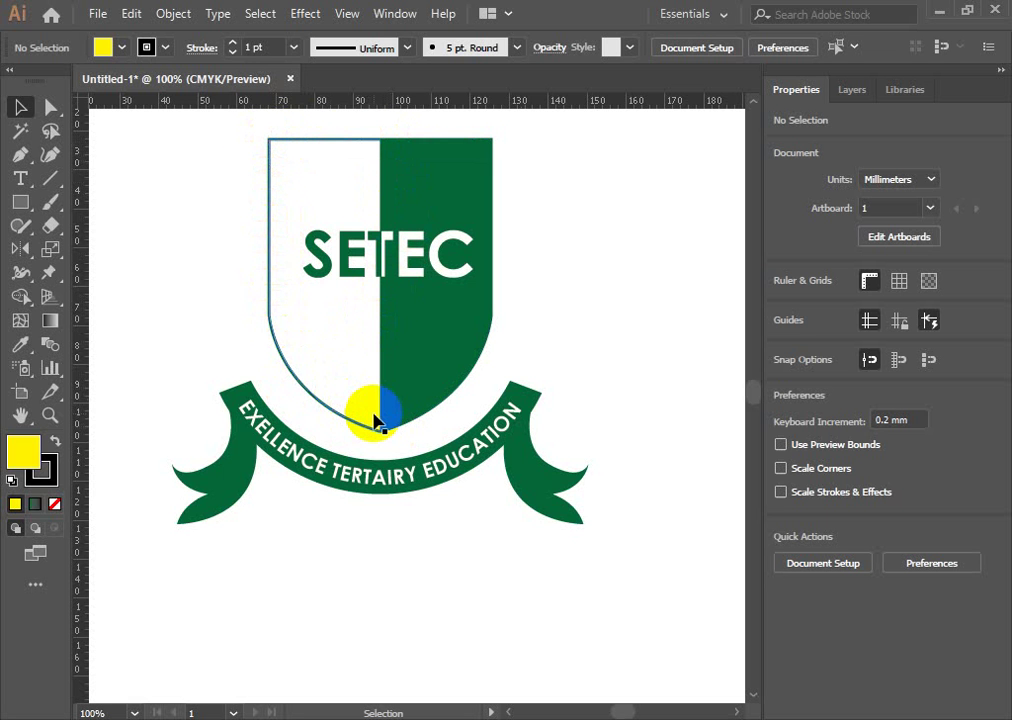
scroll(390, 390, down, 3)
Start a Pen path with a horizontal top edge and a straight left side.
scroll(395, 378, down, 3)
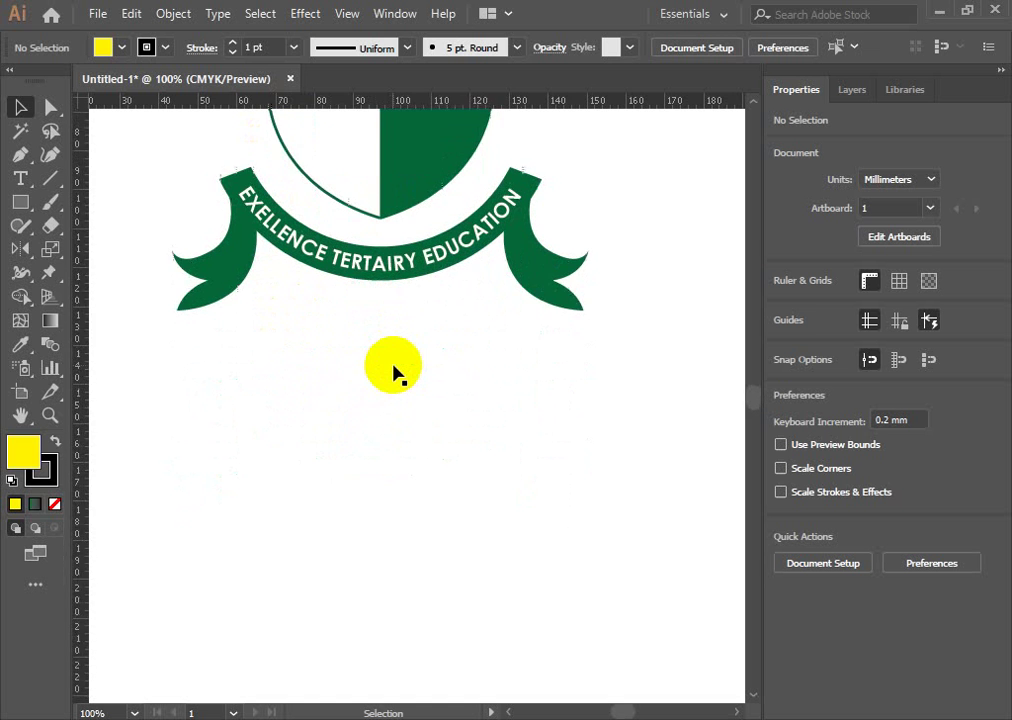
scroll(395, 372, down, 3)
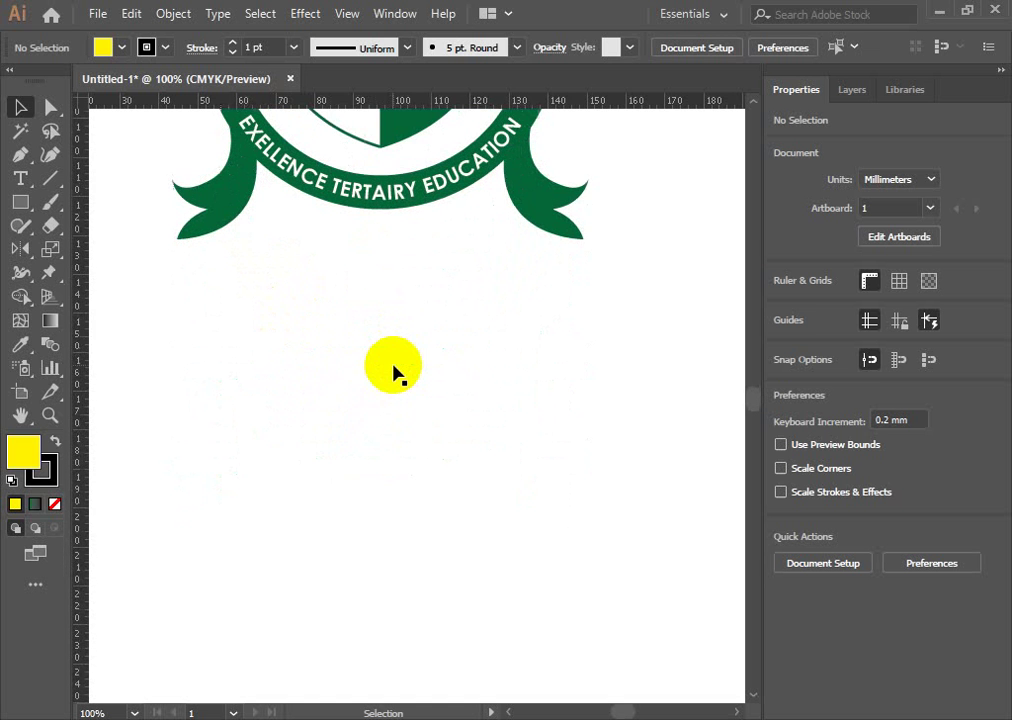
click(20, 155)
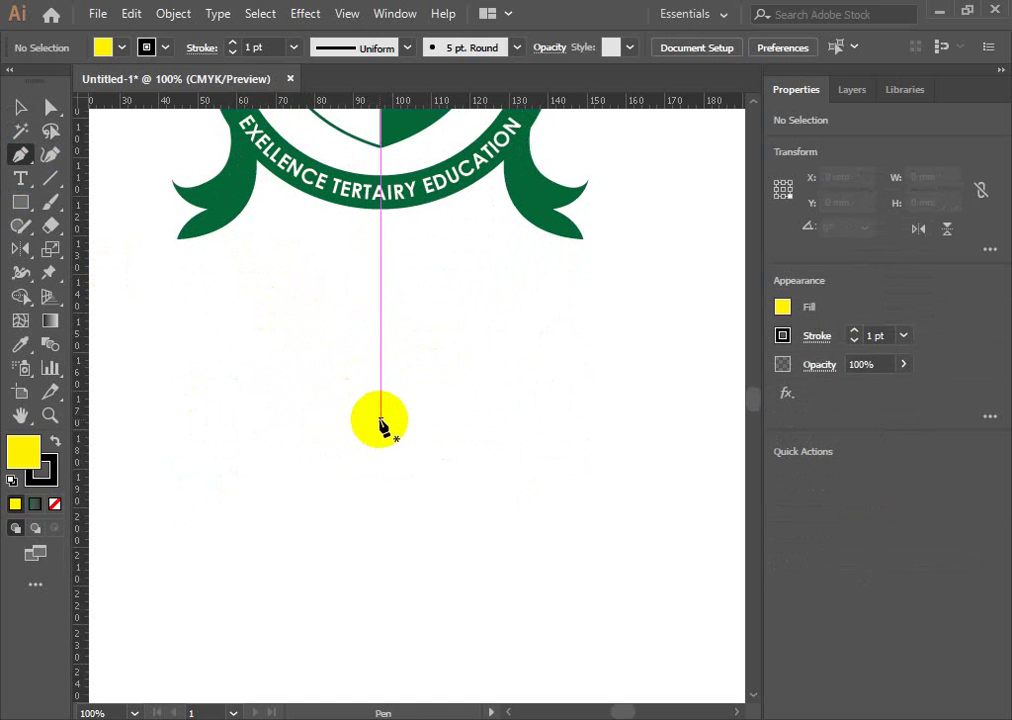
click(382, 420)
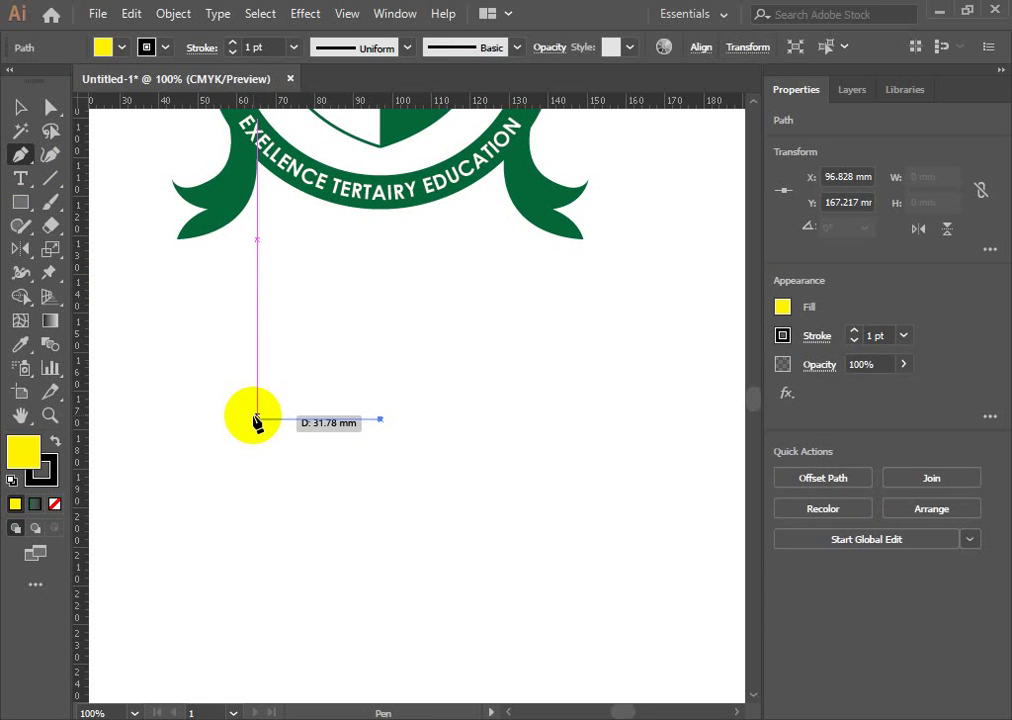
click(257, 420)
scroll(266, 384, down, 1)
scroll(269, 495, down, 1)
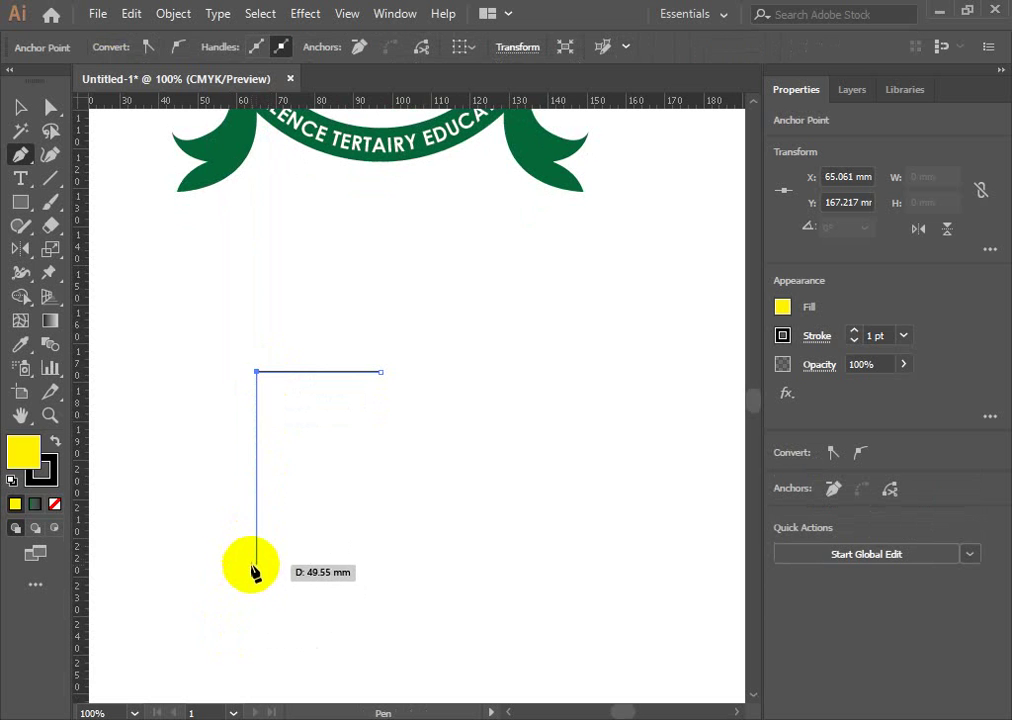
click(257, 546)
scroll(240, 420, down, 2)
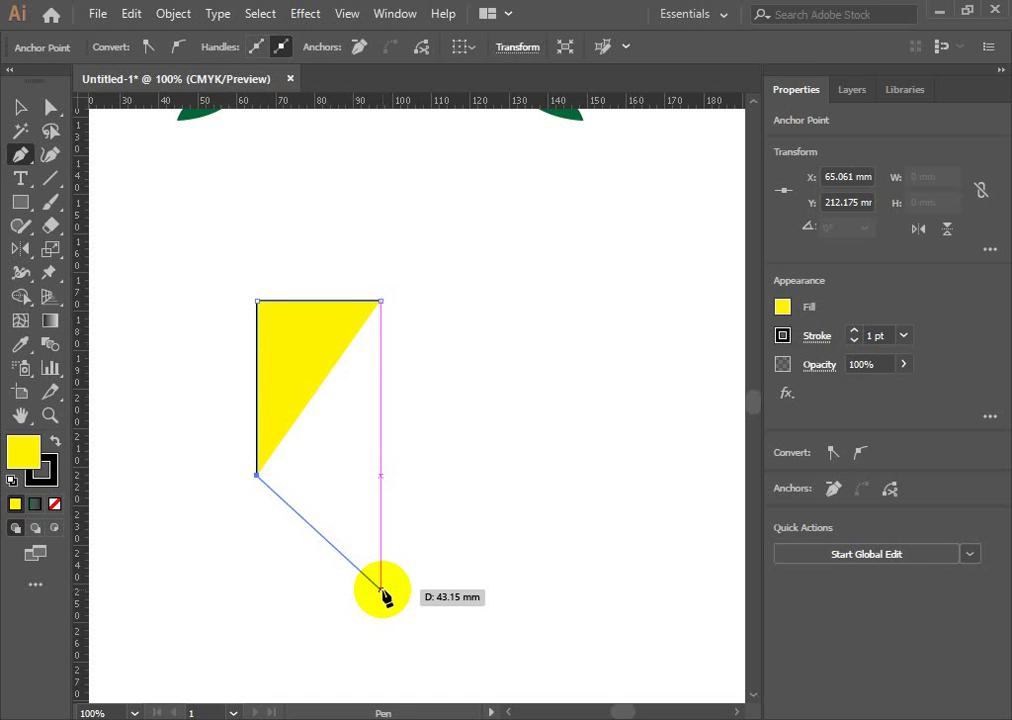
Add a curved lower edge ending at the shield's bottom centre point, as a corner anchor.
click(383, 592)
drag(383, 592, 478, 622)
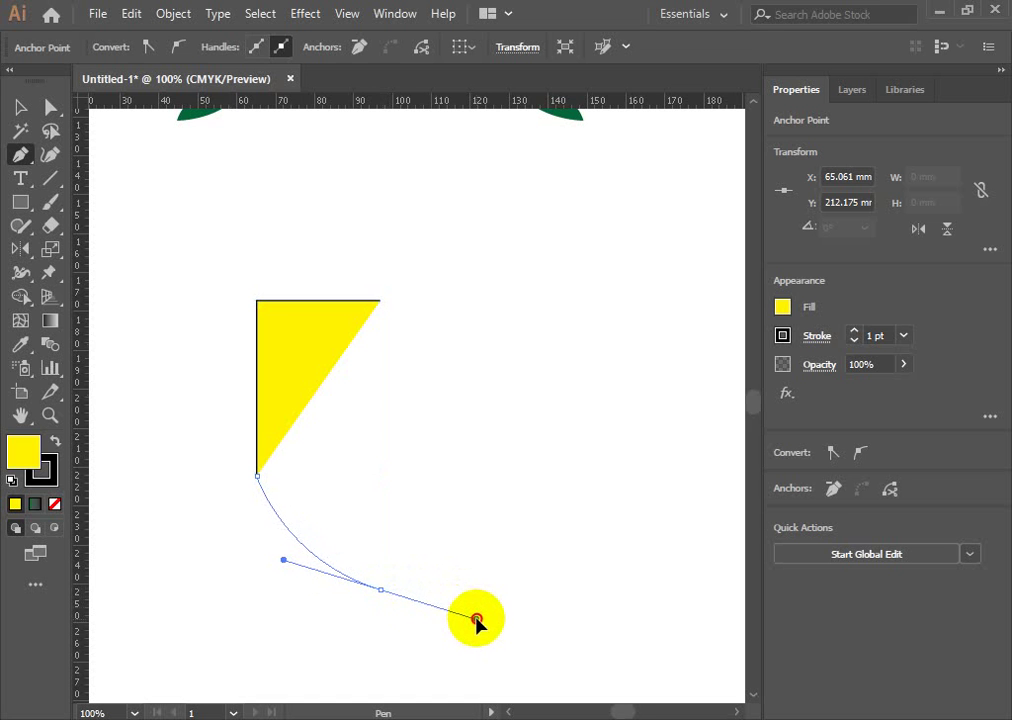
drag(478, 622, 478, 625)
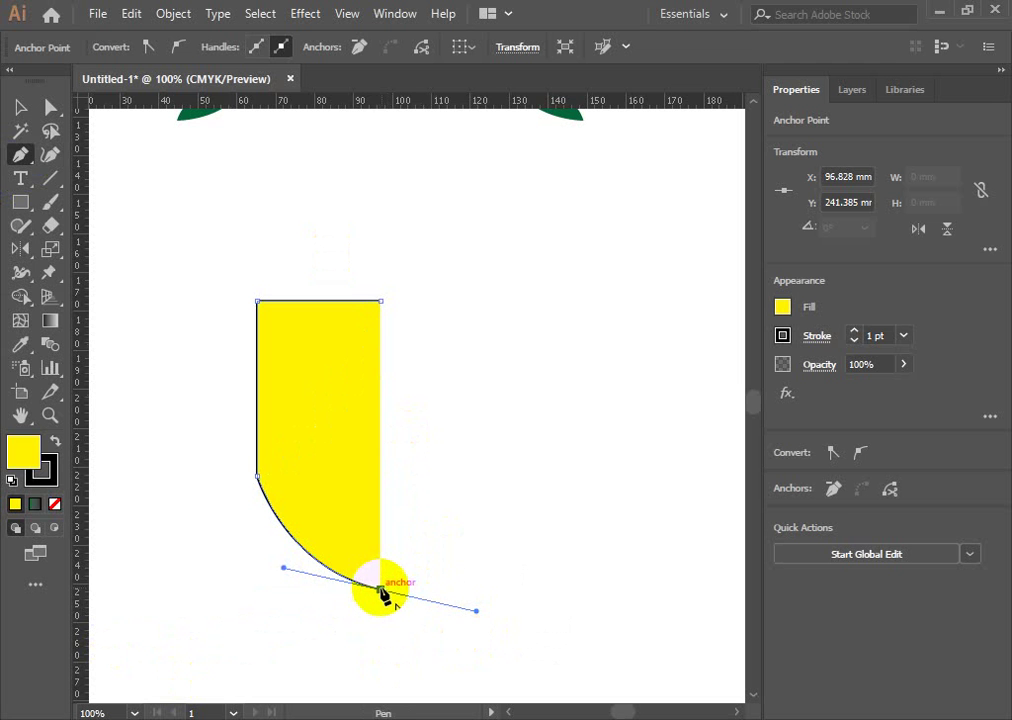
key(alt)
alt+click(381, 592)
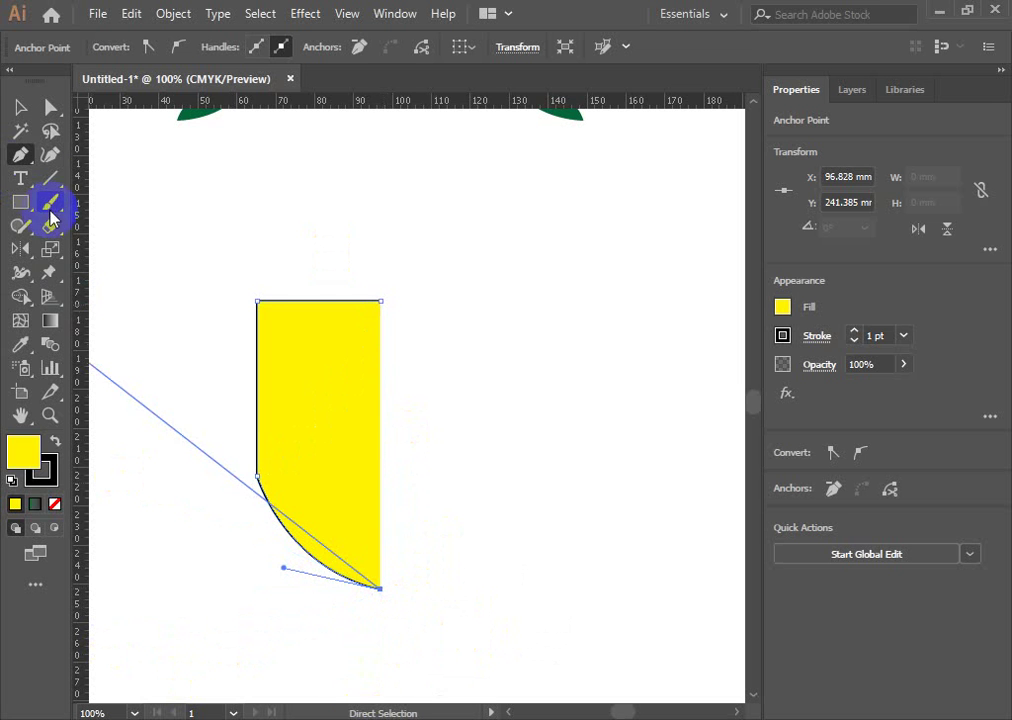
click(20, 107)
Set the half-shield path's fill to None, leaving only its outline.
click(390, 303)
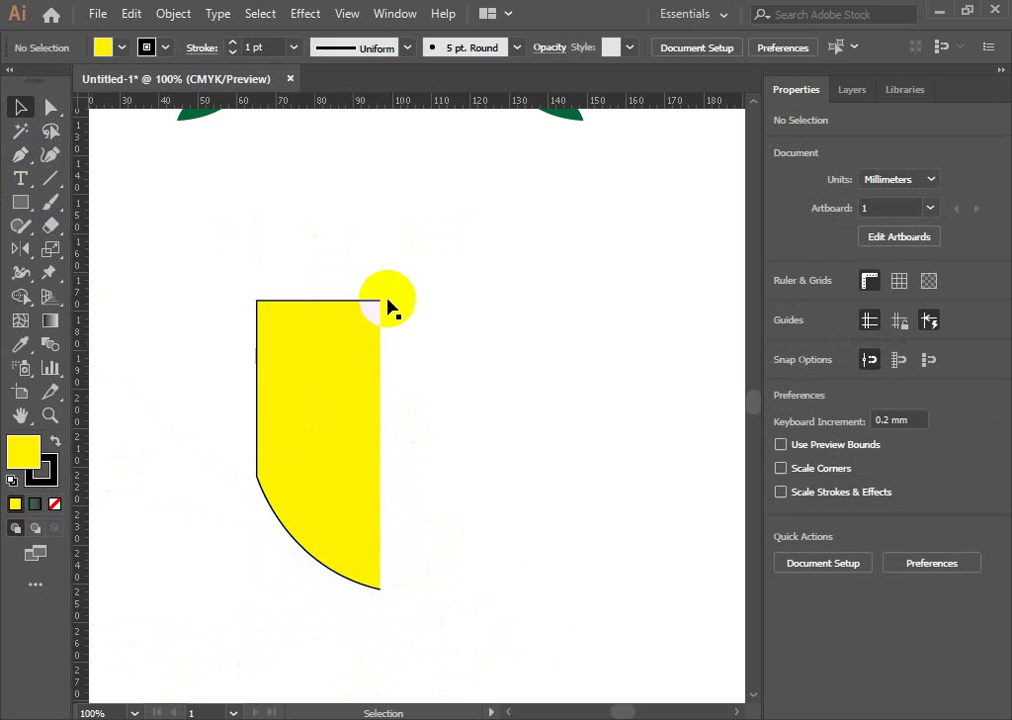
click(328, 405)
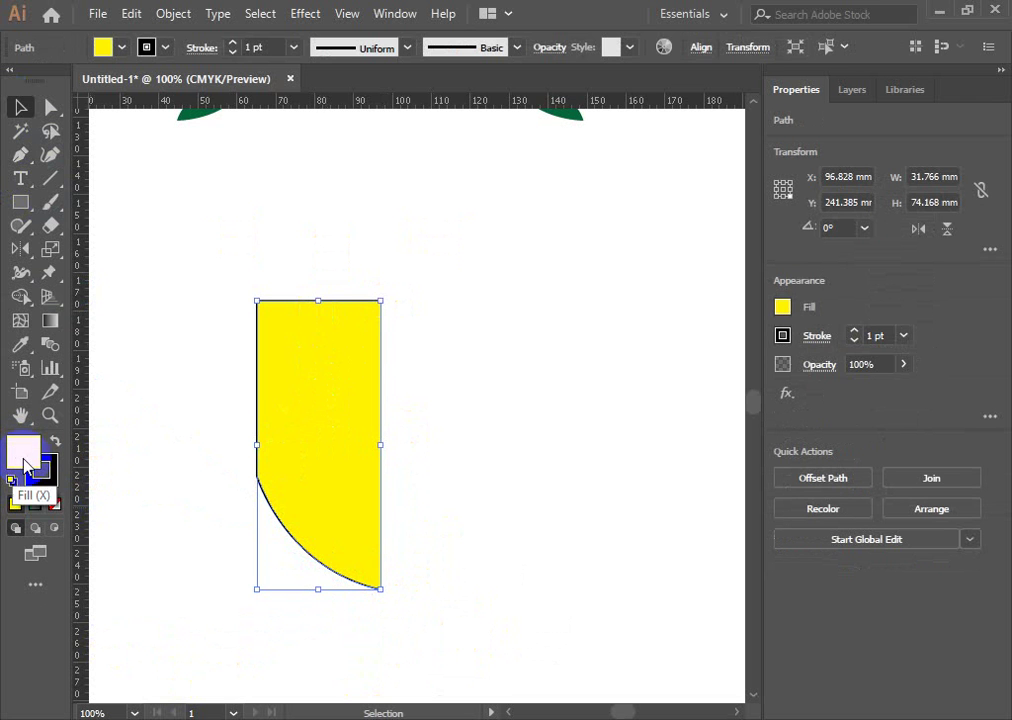
click(54, 506)
click(476, 342)
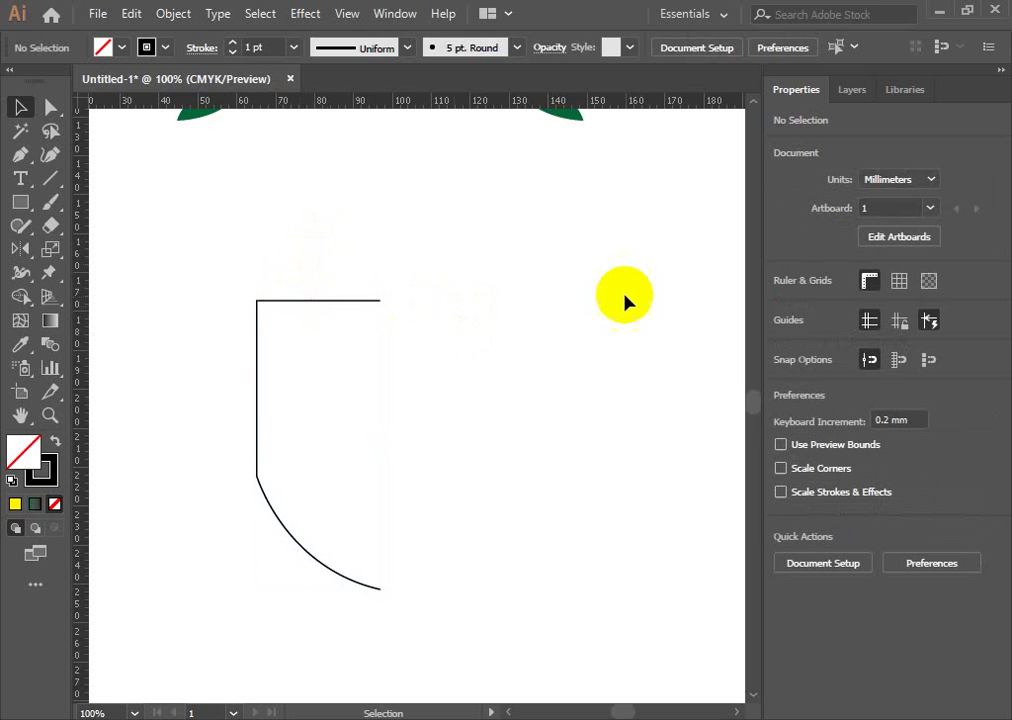
Marquee-select the half-shield outline and switch to the Reflect Tool.
scroll(549, 315, up, 3)
scroll(430, 271, up, 3)
scroll(407, 203, up, 3)
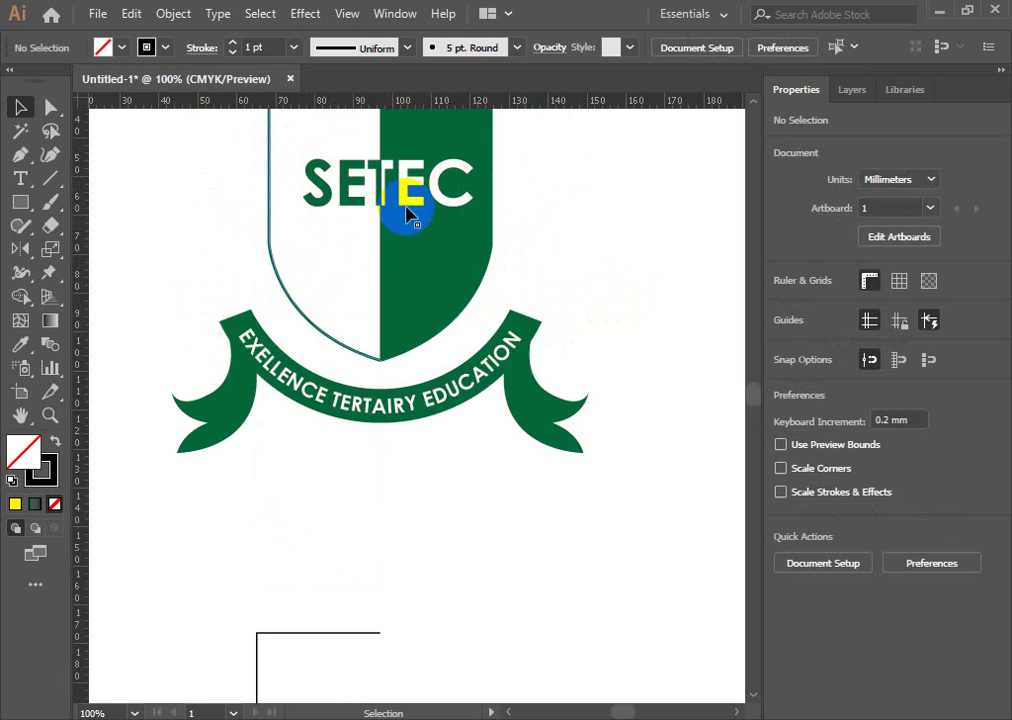
scroll(418, 226, down, 1)
scroll(435, 232, down, 6)
scroll(435, 232, down, 2)
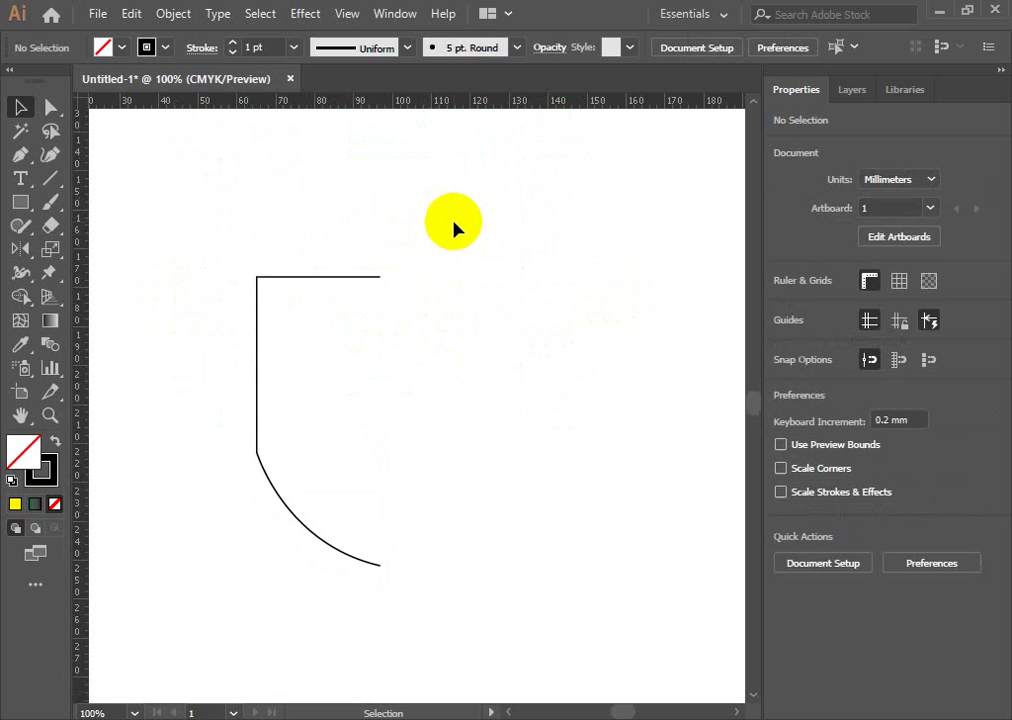
drag(450, 212, 233, 373)
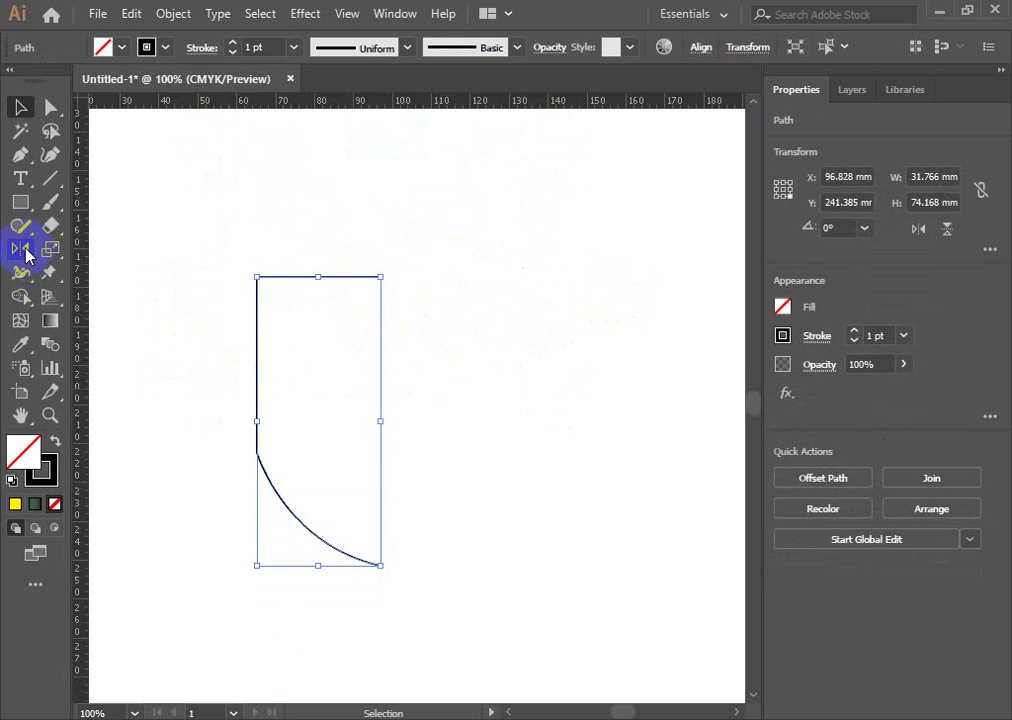
drag(25, 252, 93, 280)
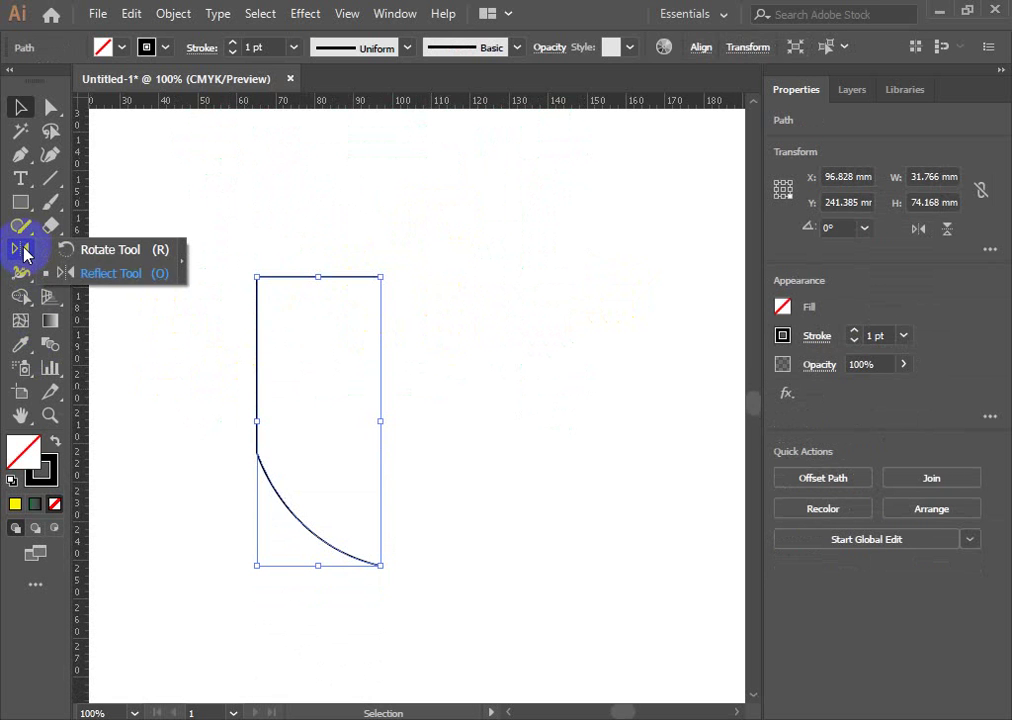
click(92, 273)
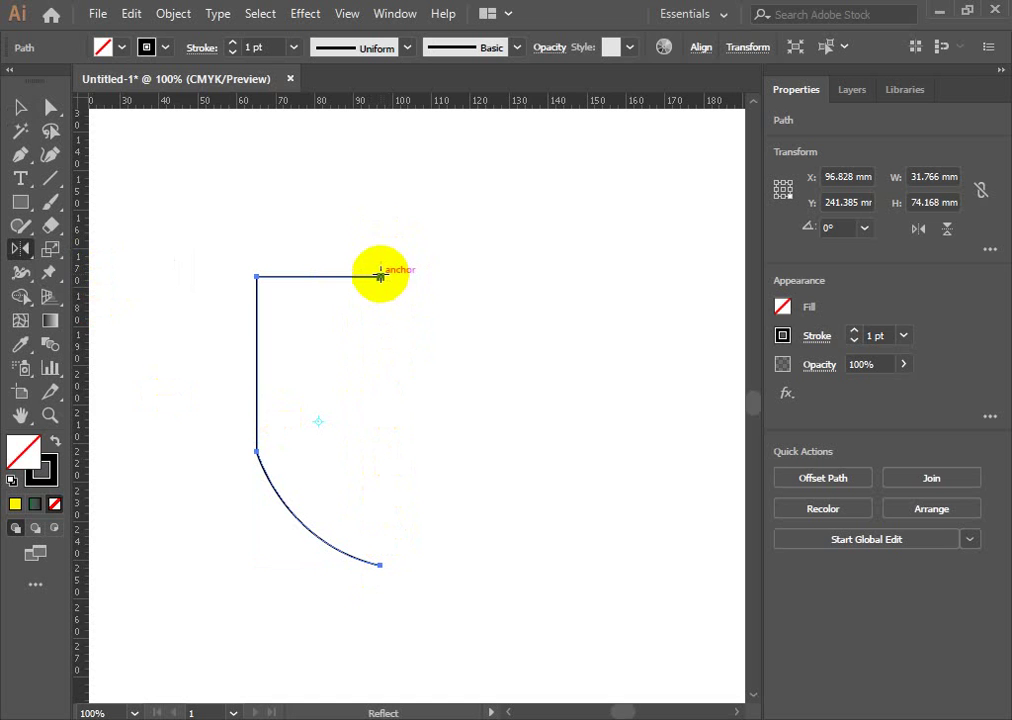
Reflect a copy of the half-shield across its top-right anchor to complete the shield.
click(380, 276)
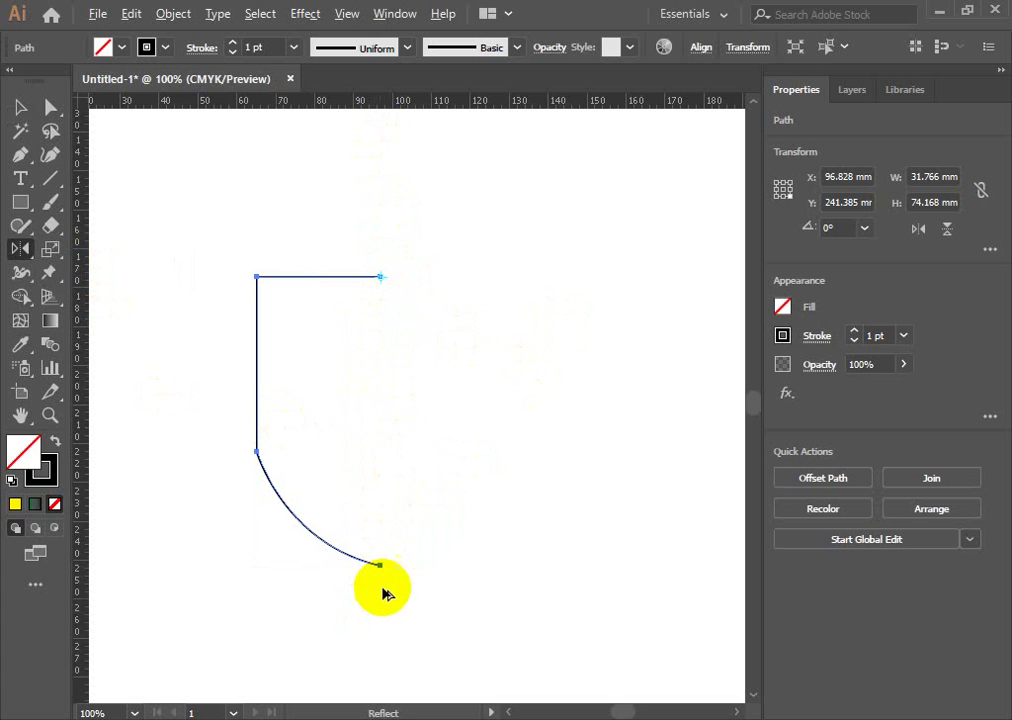
drag(380, 566, 383, 558)
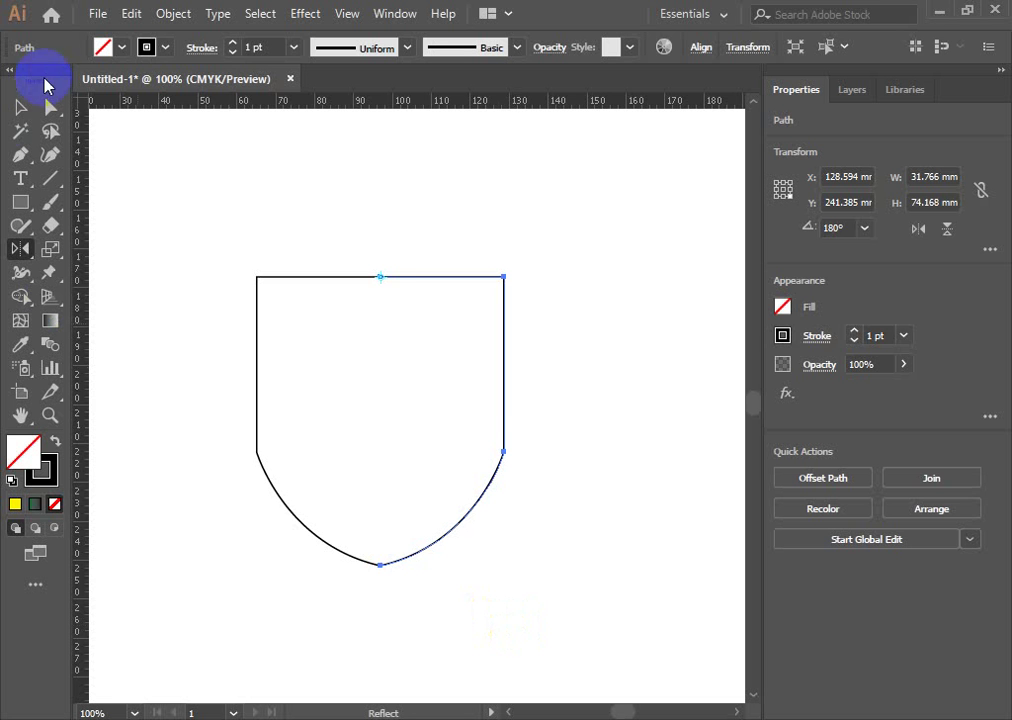
click(20, 107)
Give both shield halves a dark green stroke.
click(470, 316)
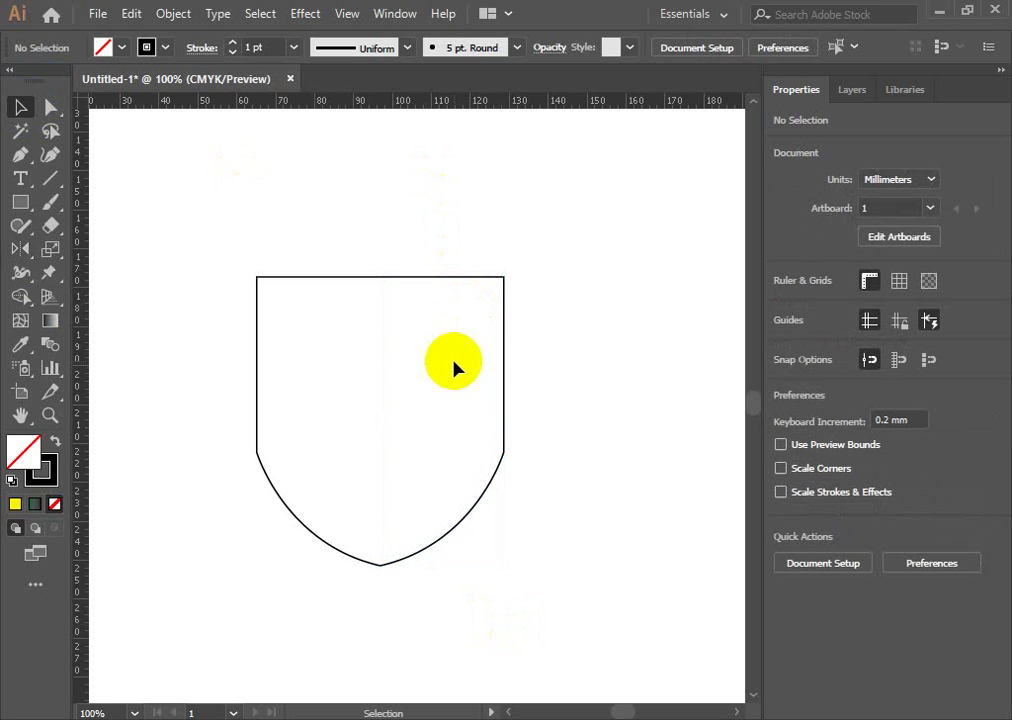
alt+scroll(465, 323, down, 1)
alt+scroll(465, 323, up, 1)
drag(556, 244, 452, 580)
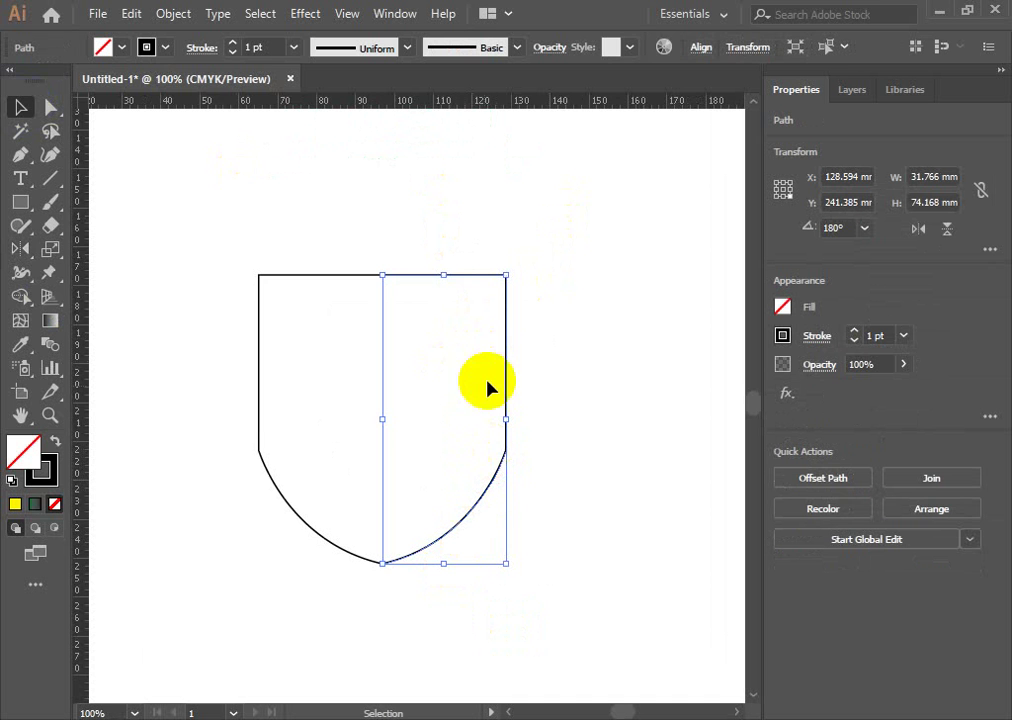
drag(578, 215, 264, 603)
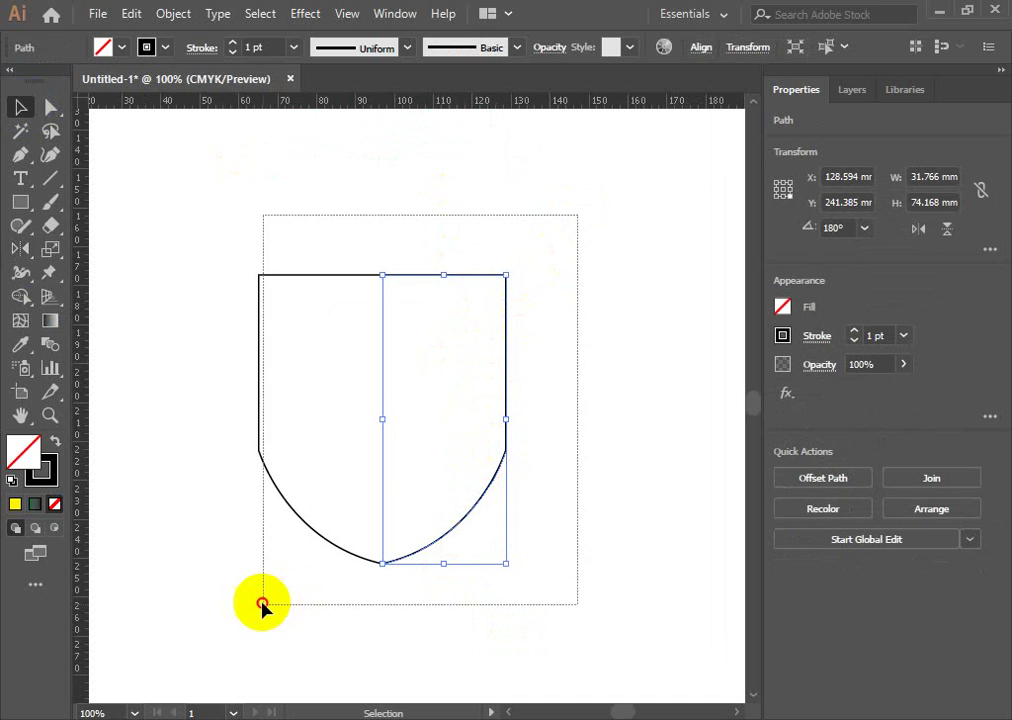
click(150, 50)
click(96, 94)
click(518, 234)
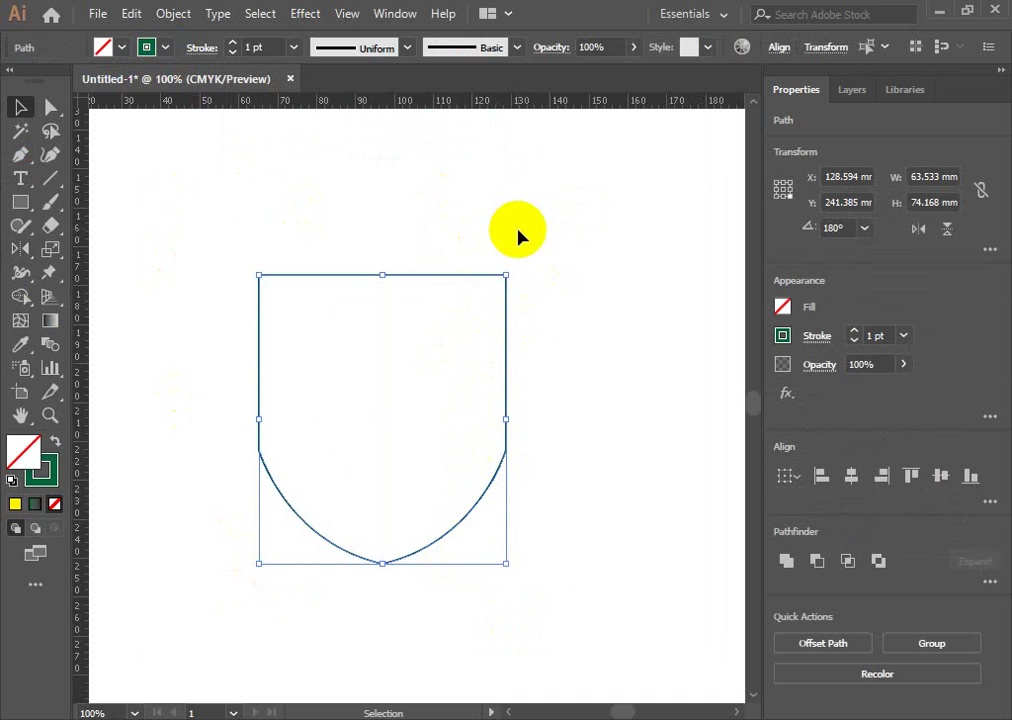
Fill the right half of the shield with dark green.
drag(541, 246, 454, 612)
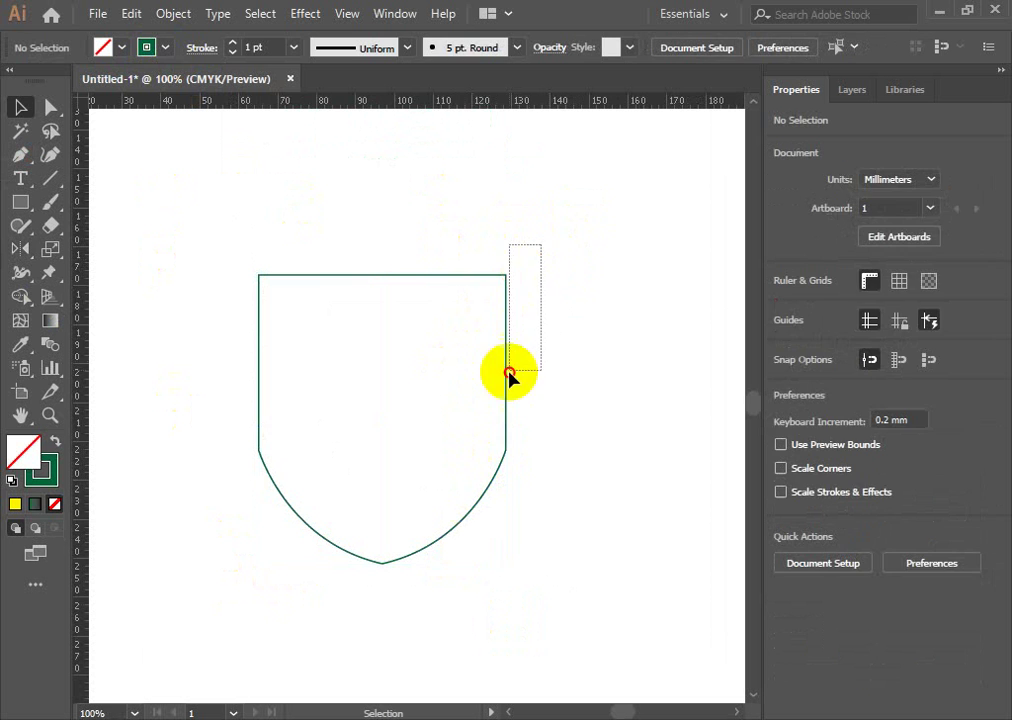
click(106, 47)
click(95, 96)
click(576, 235)
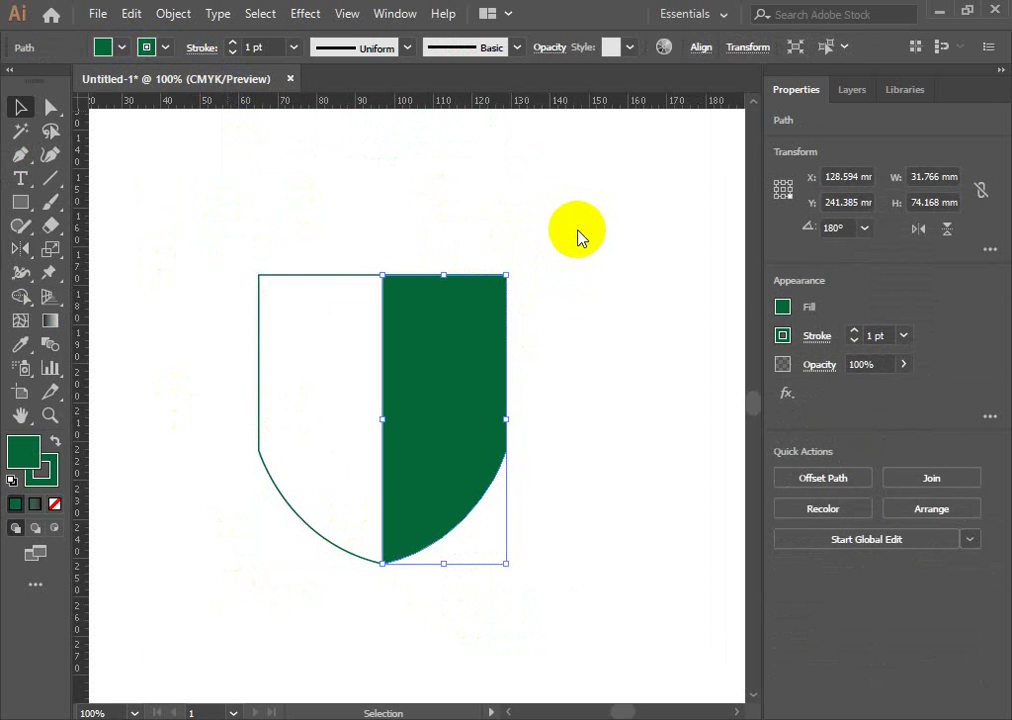
click(578, 237)
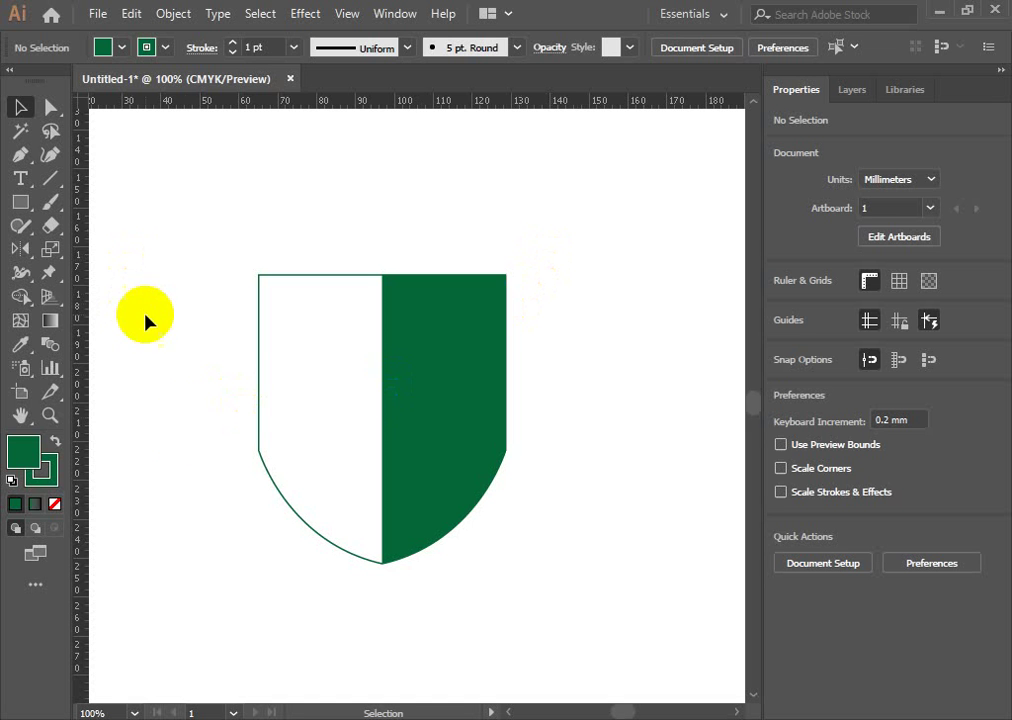
scroll(446, 381, down, 3)
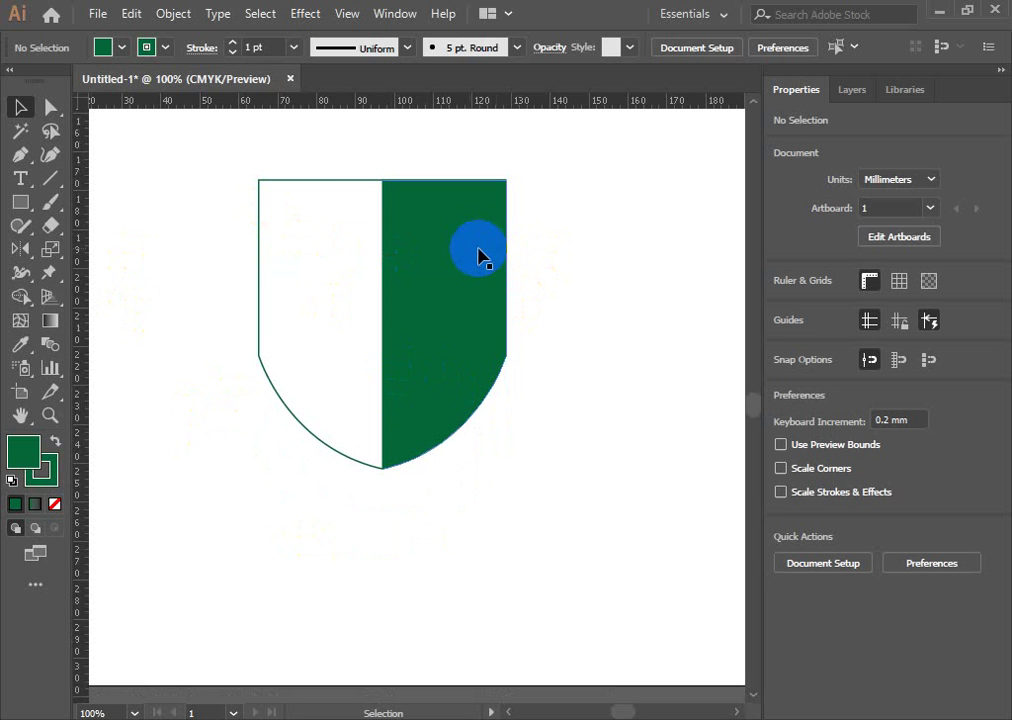
Add the text SETEC on the shield's white half.
click(20, 178)
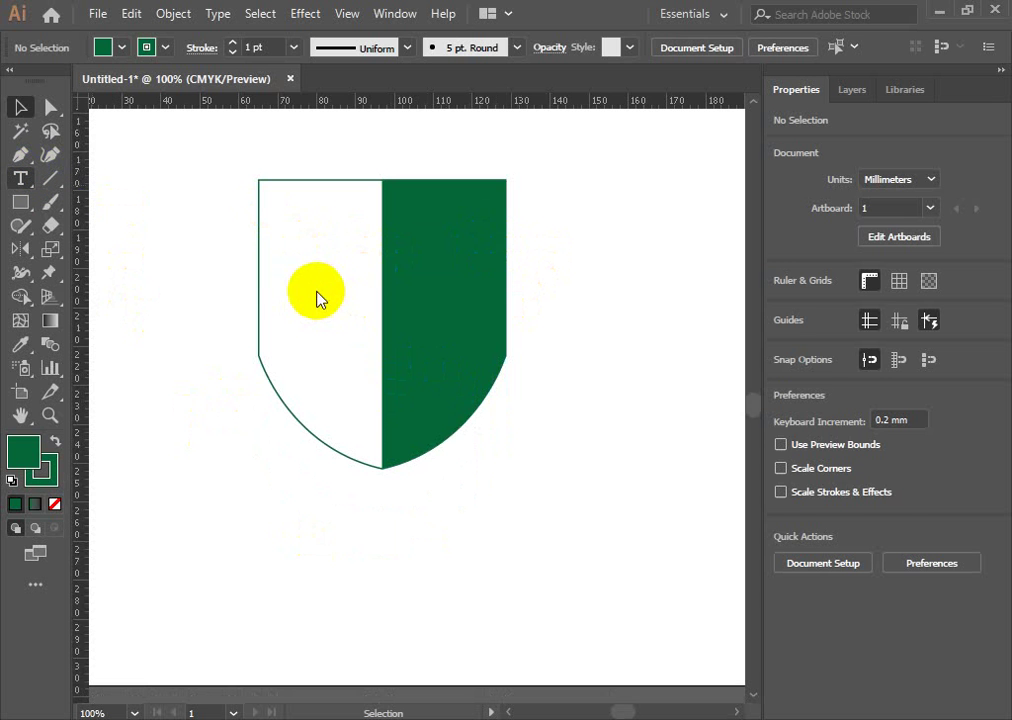
click(53, 203)
click(20, 178)
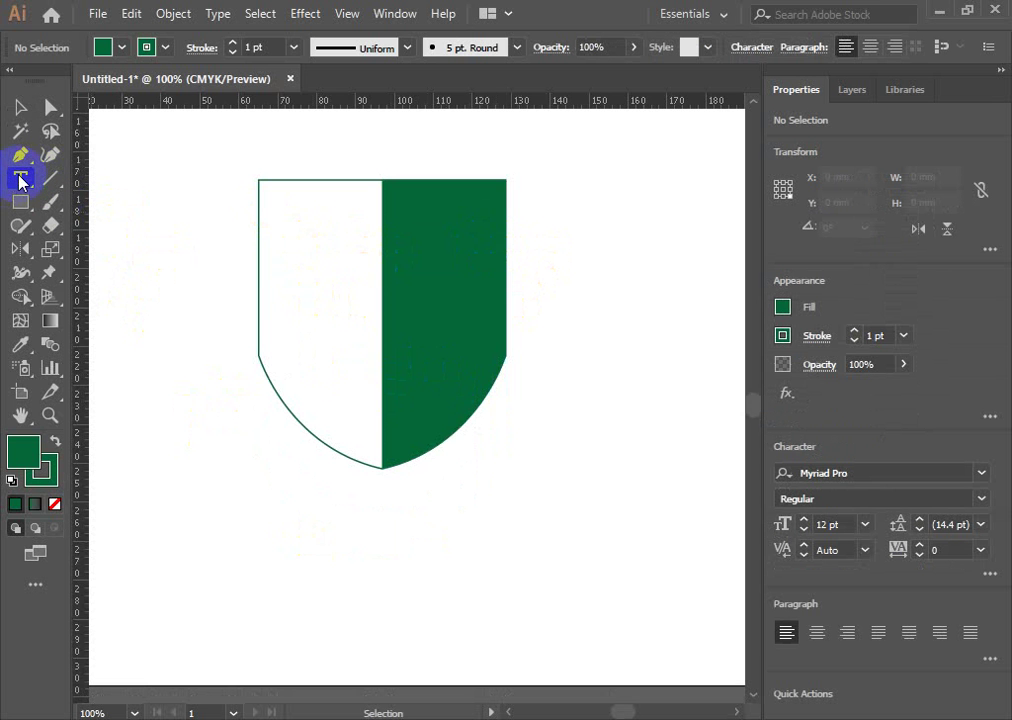
click(311, 293)
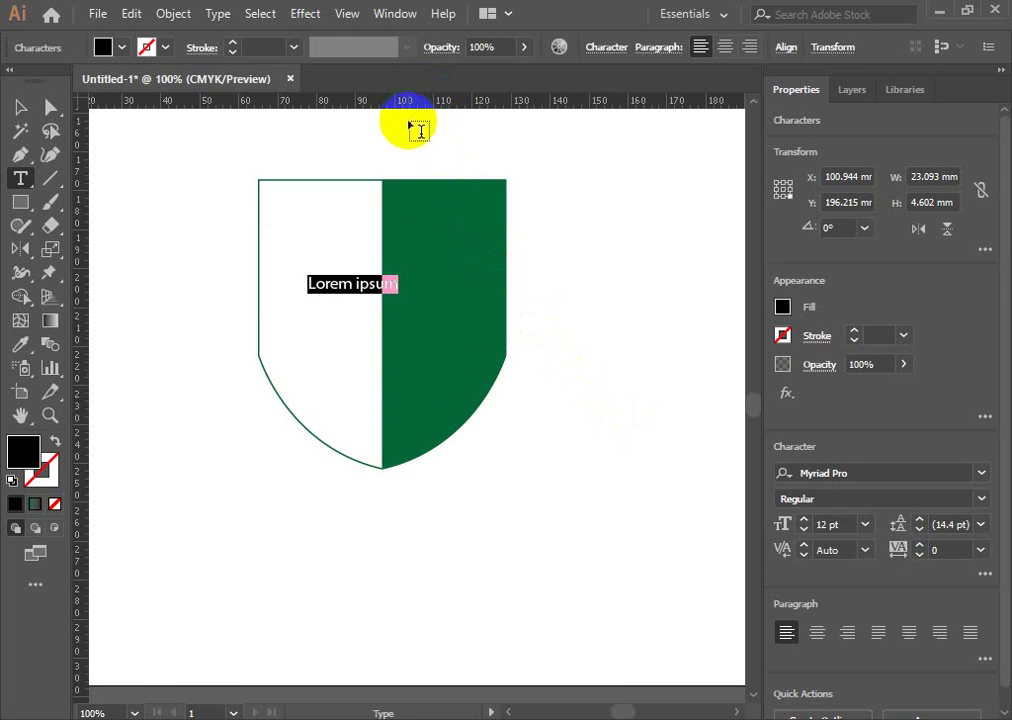
click(400, 57)
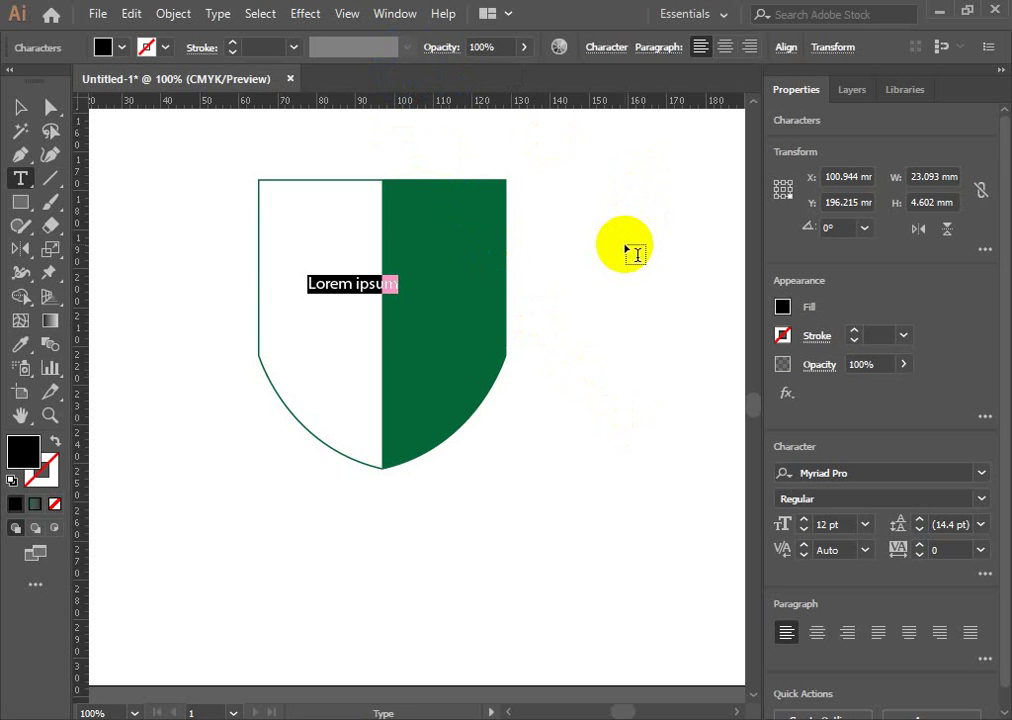
text(SETEC)
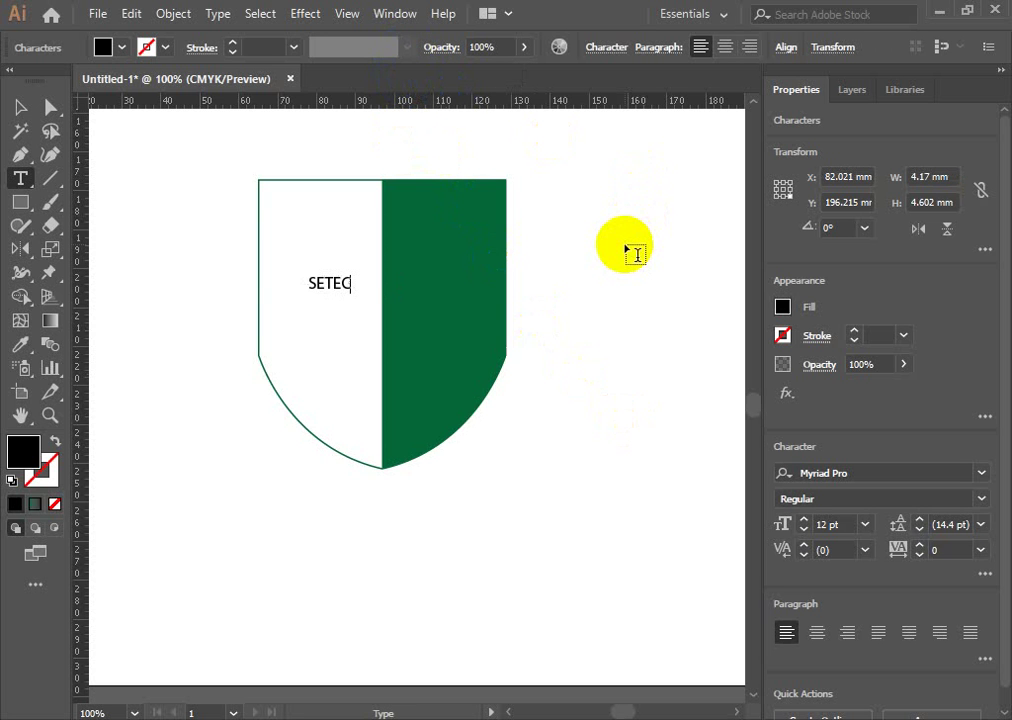
click(20, 107)
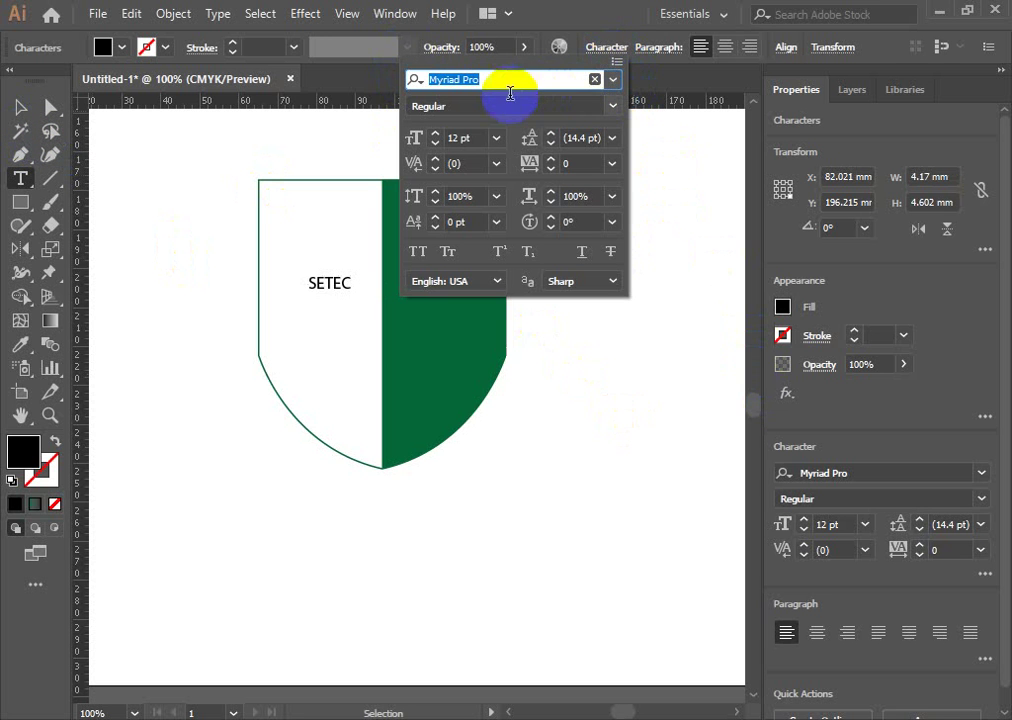
Try setting the text object's font to Century Gothic Bold.
click(611, 106)
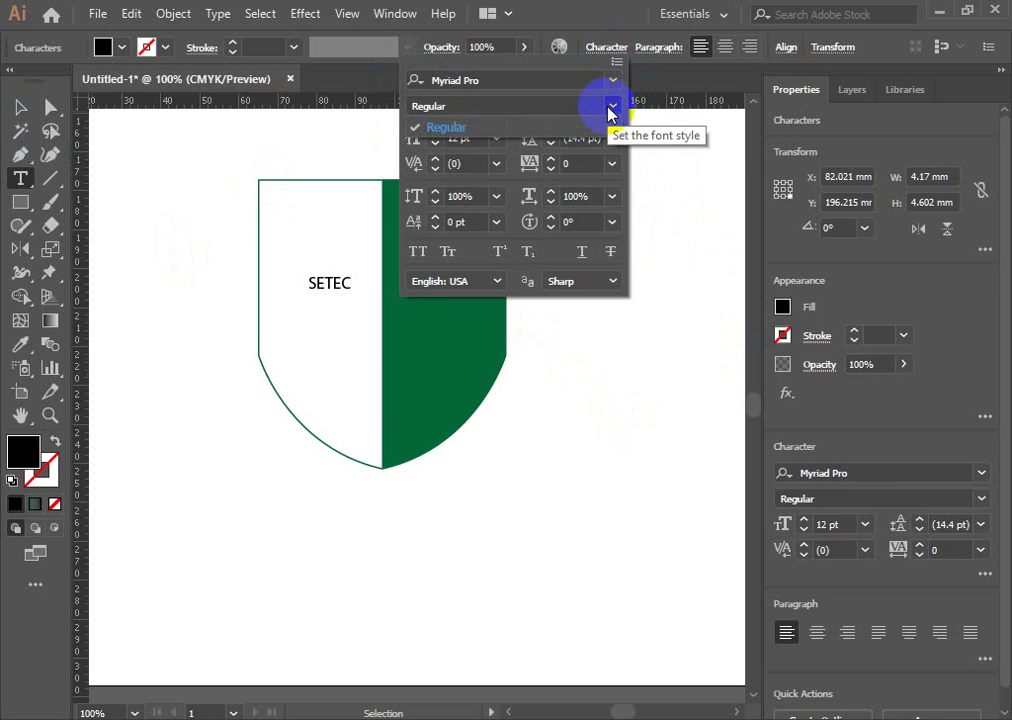
click(612, 104)
click(612, 80)
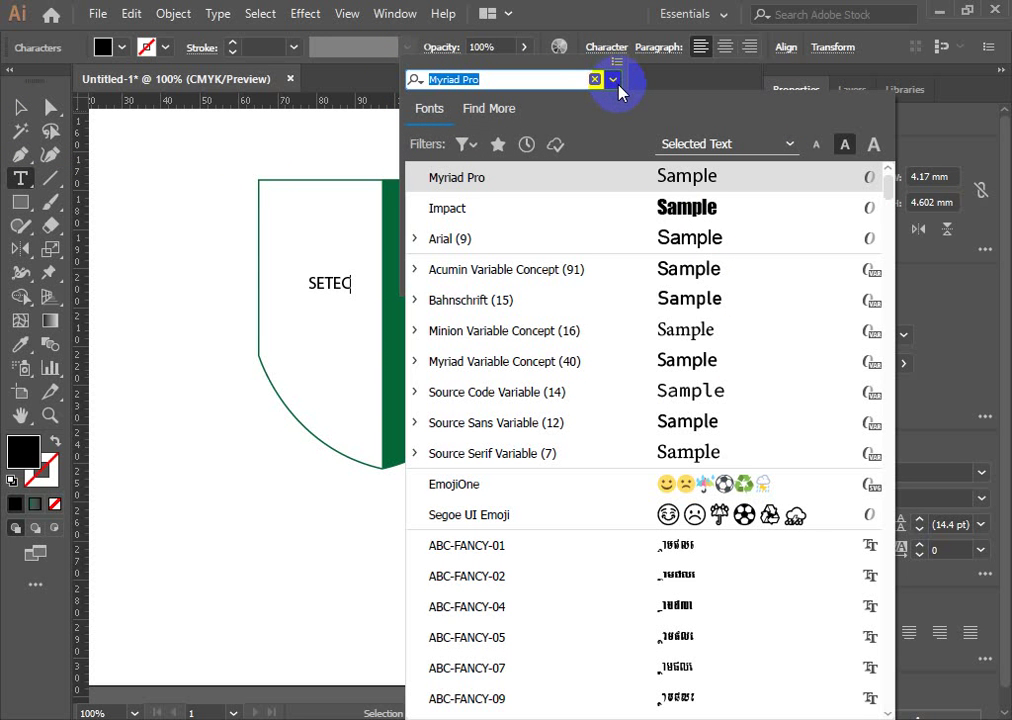
text(CEN)
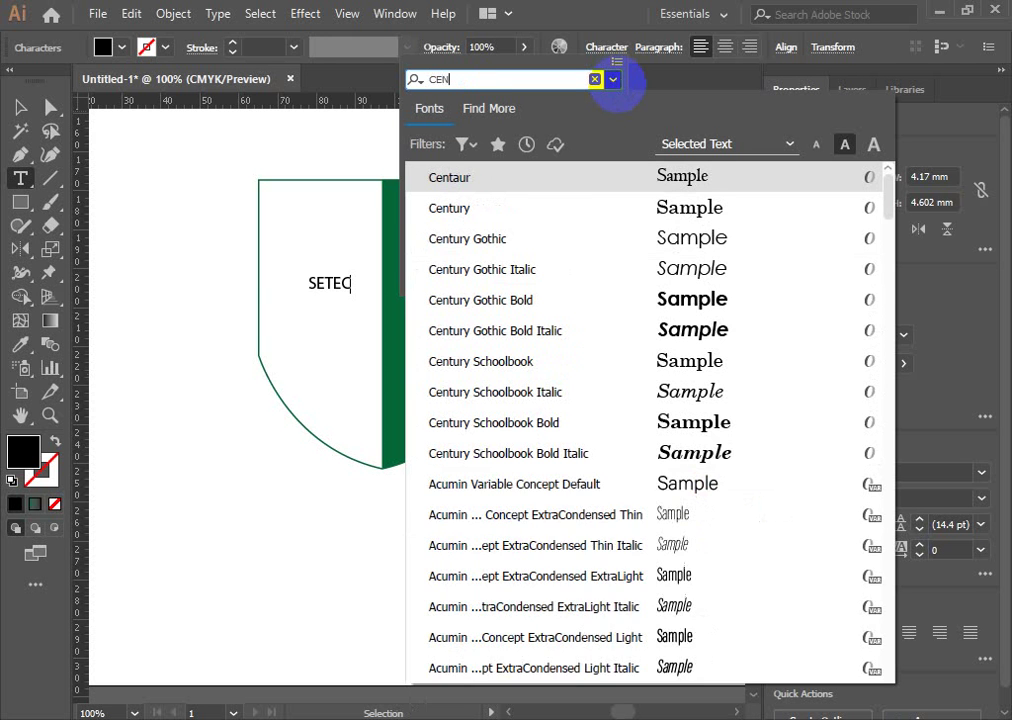
click(488, 247)
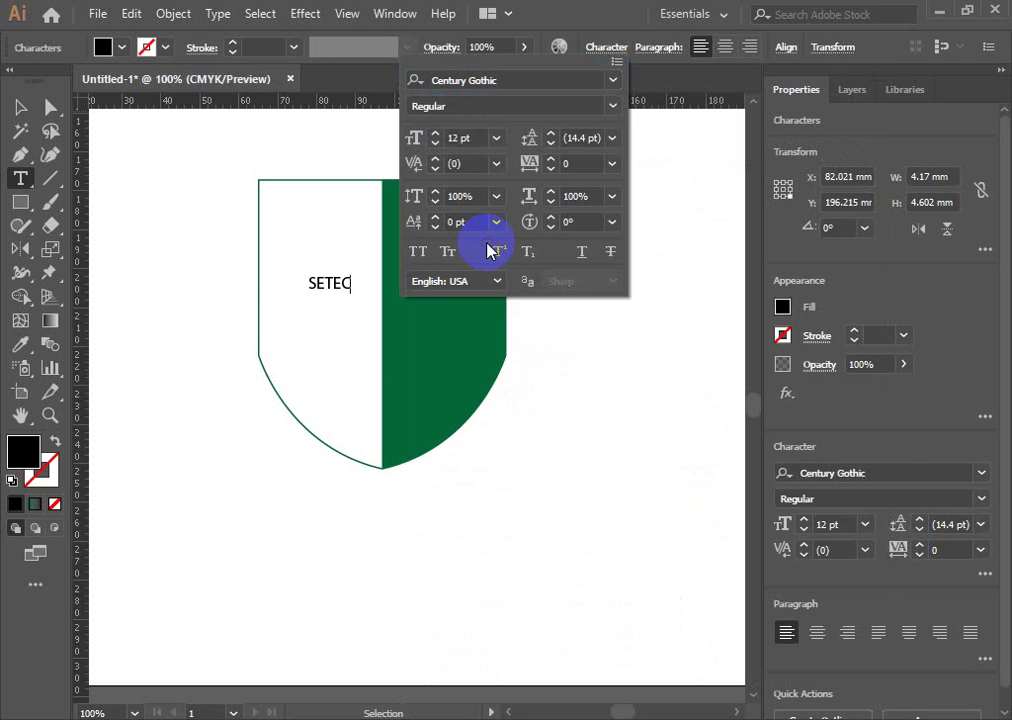
click(613, 107)
click(466, 172)
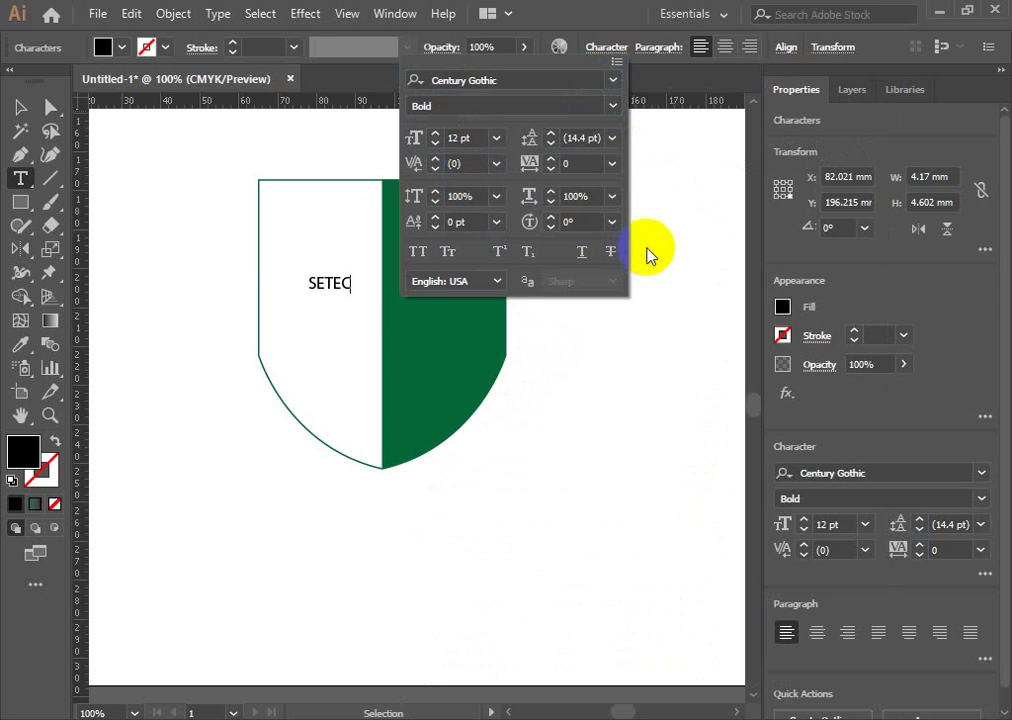
click(361, 293)
Select the whole word SETEC and reapply Century Gothic Bold to it.
double_click(343, 287)
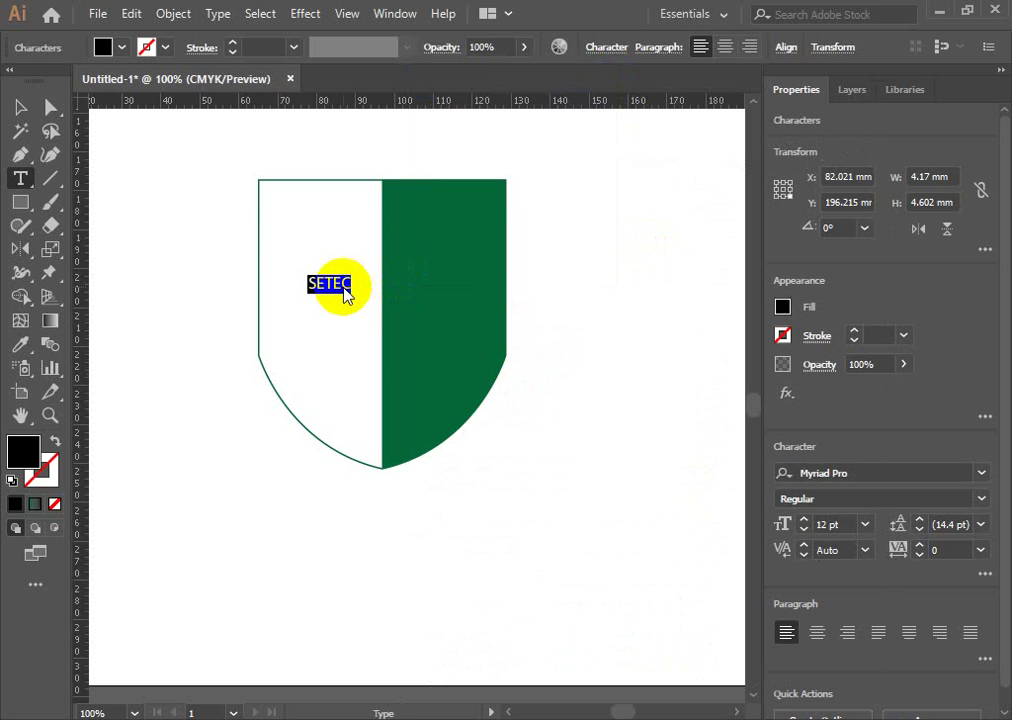
click(604, 50)
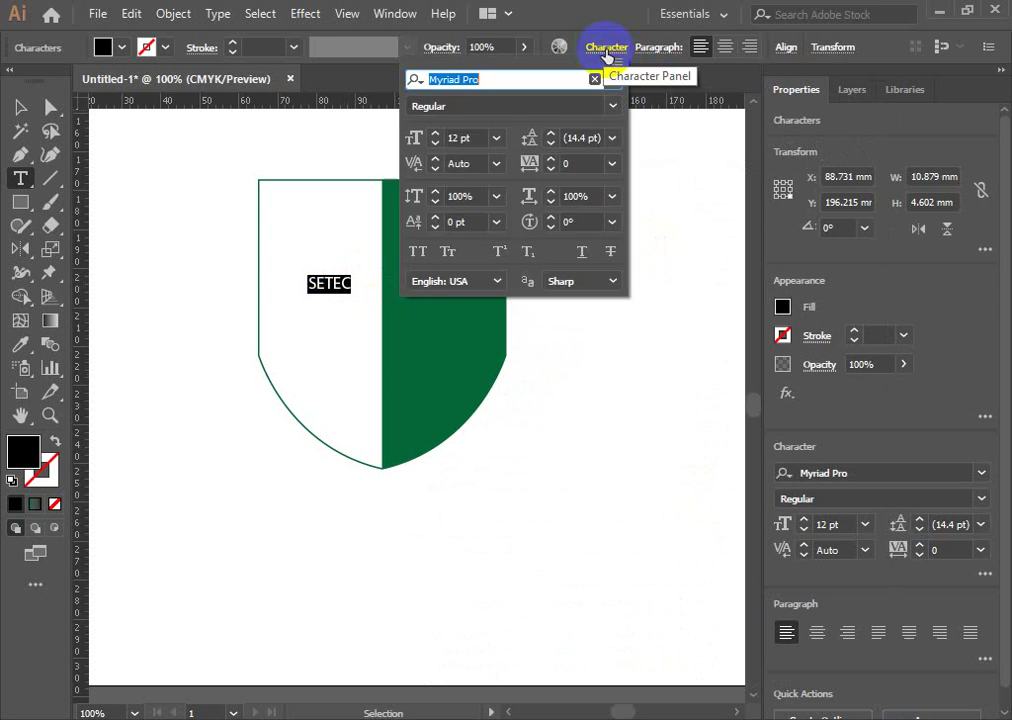
click(614, 107)
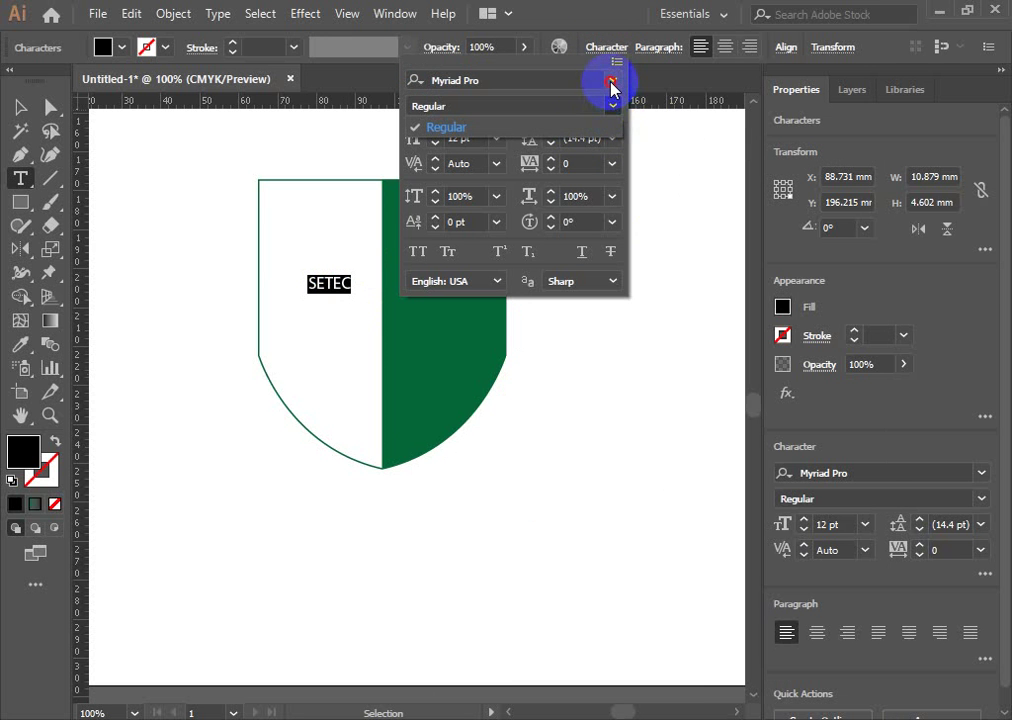
click(611, 82)
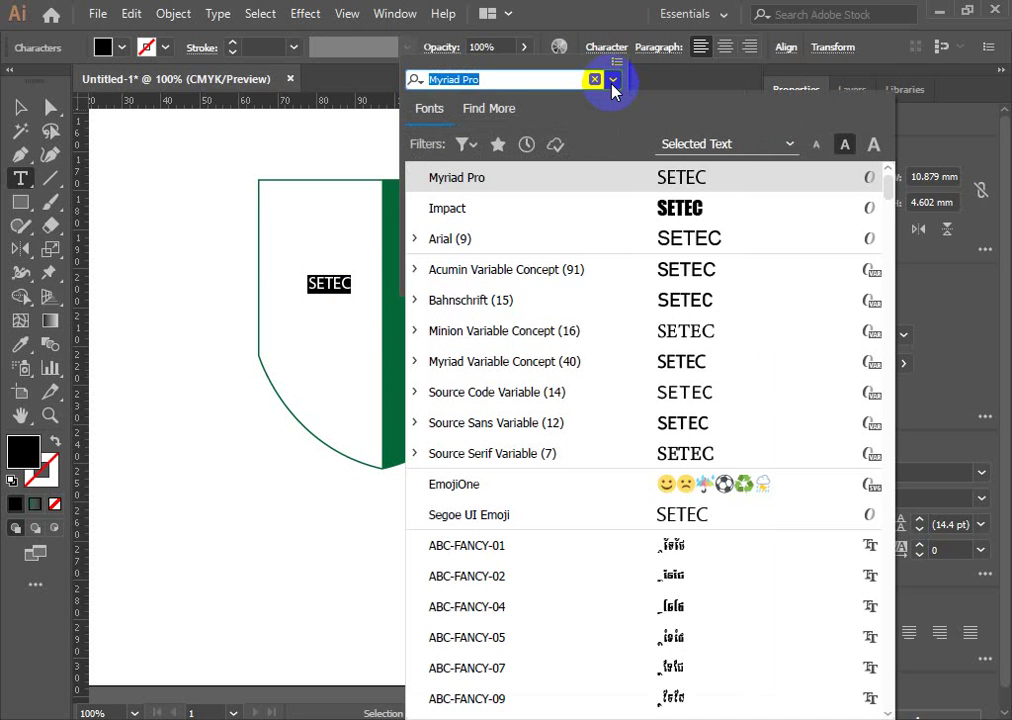
text(CEN)
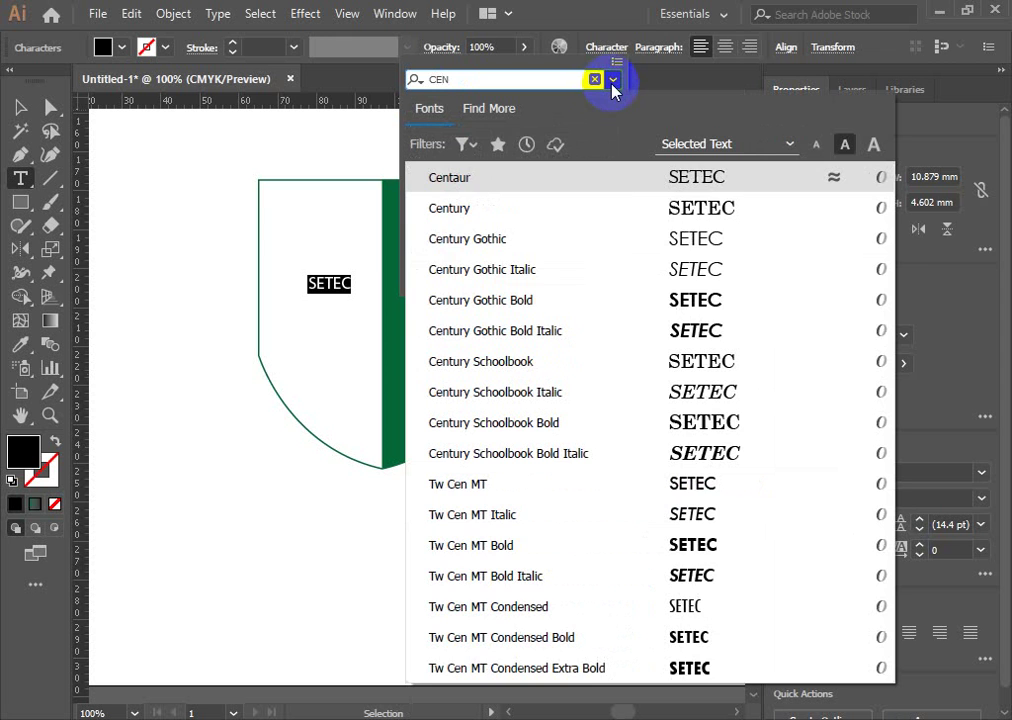
click(497, 238)
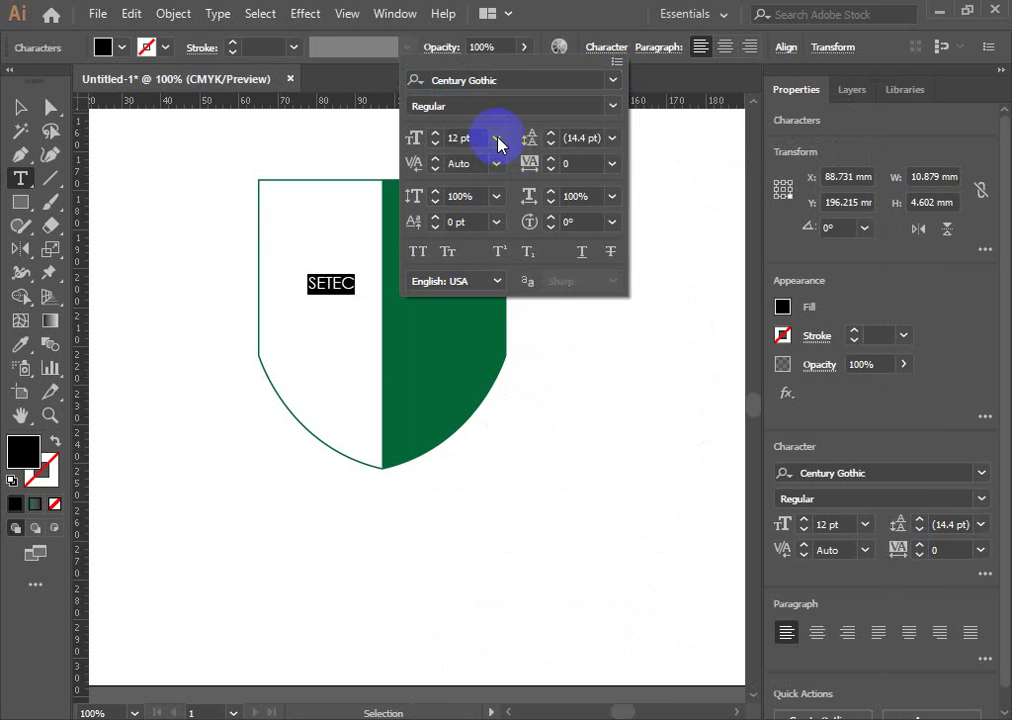
click(613, 105)
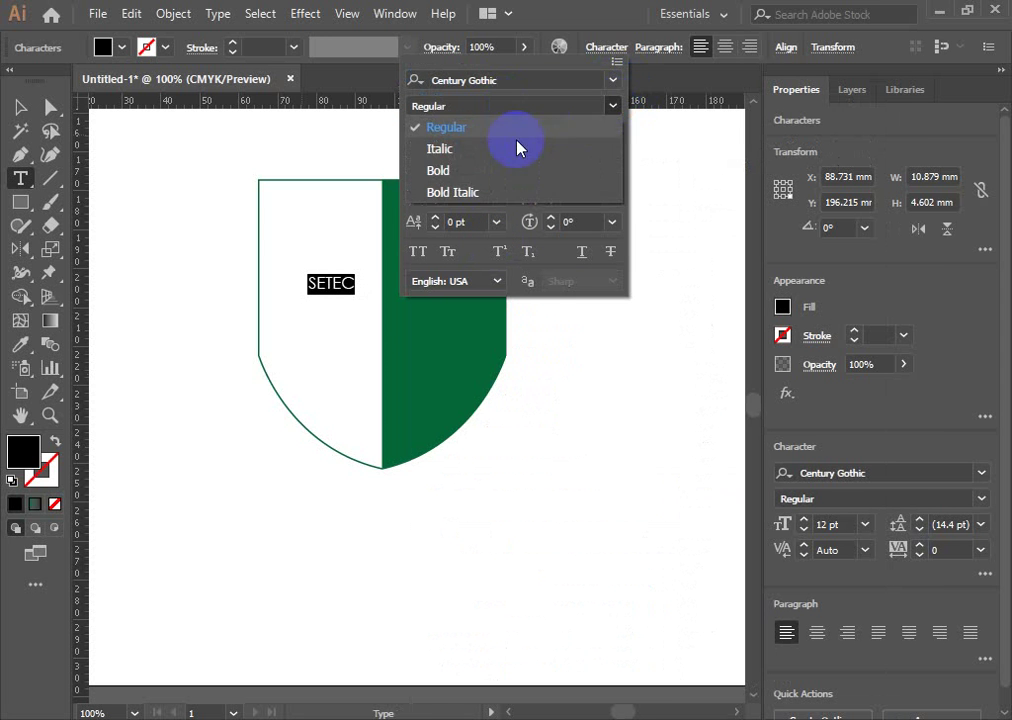
click(441, 172)
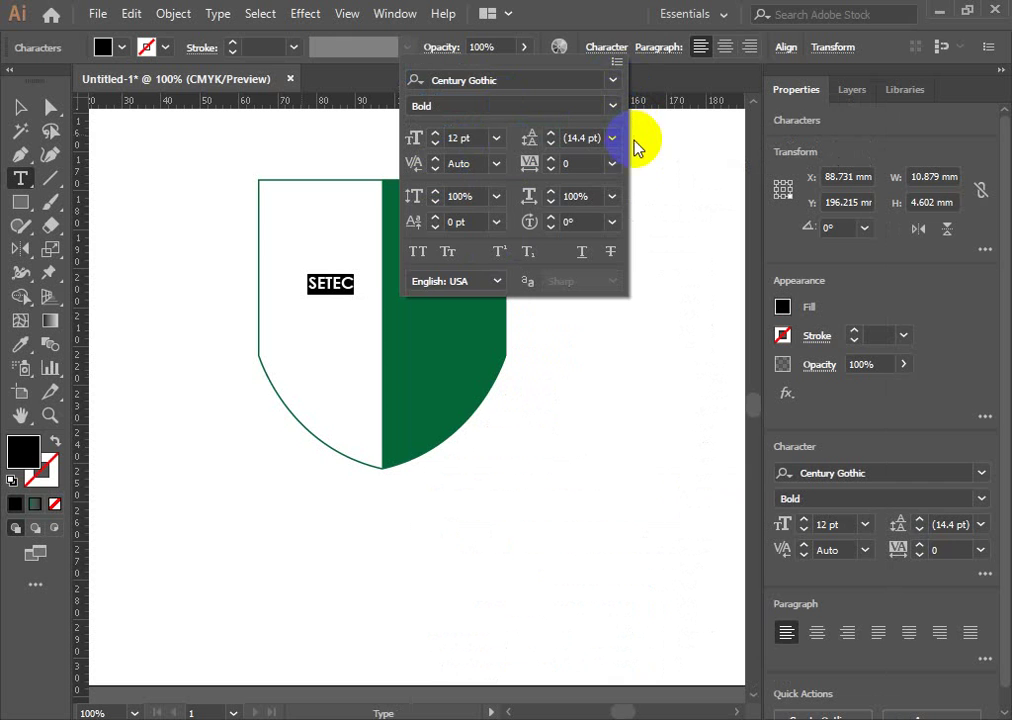
Scale SETEC up to 35.81 pt and move it right of the shield.
key(Escape)
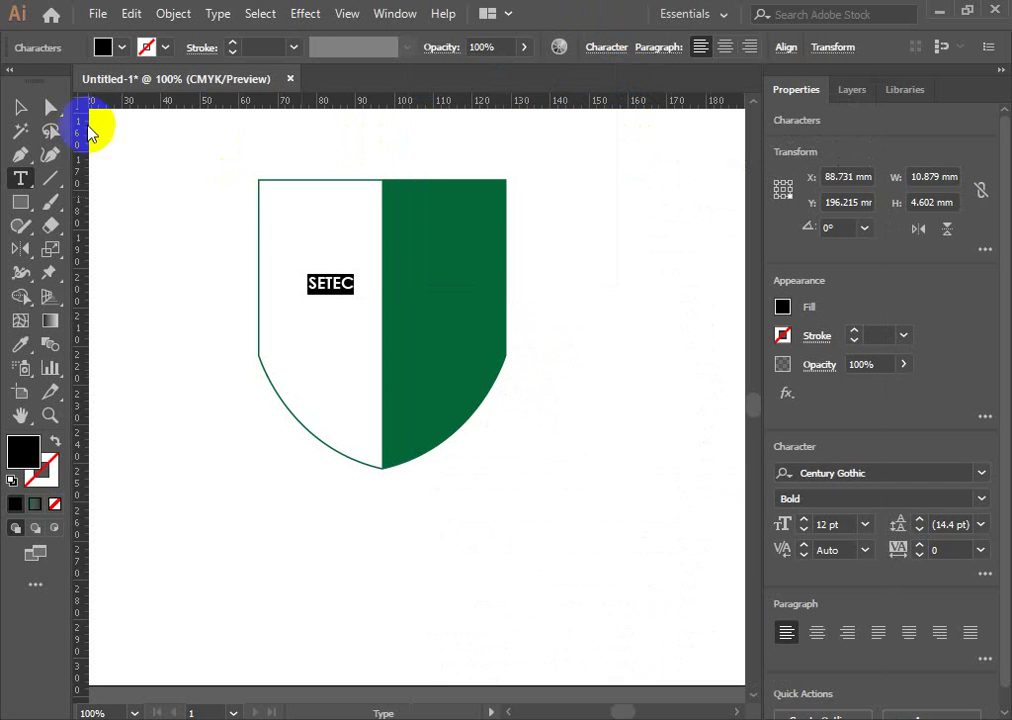
click(20, 107)
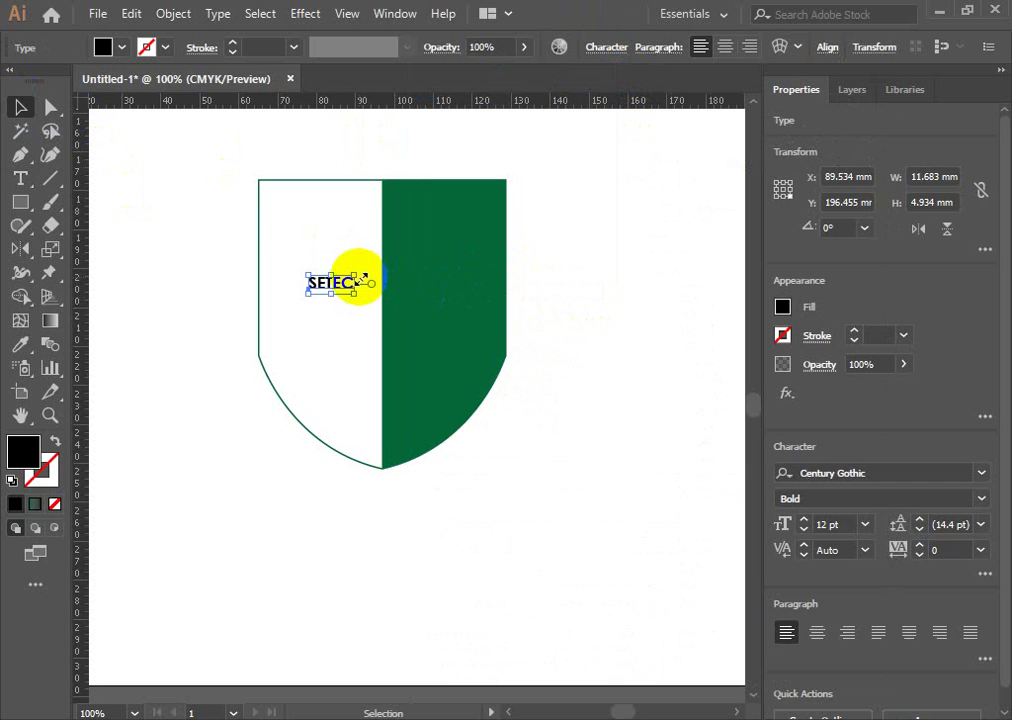
drag(354, 274, 443, 237)
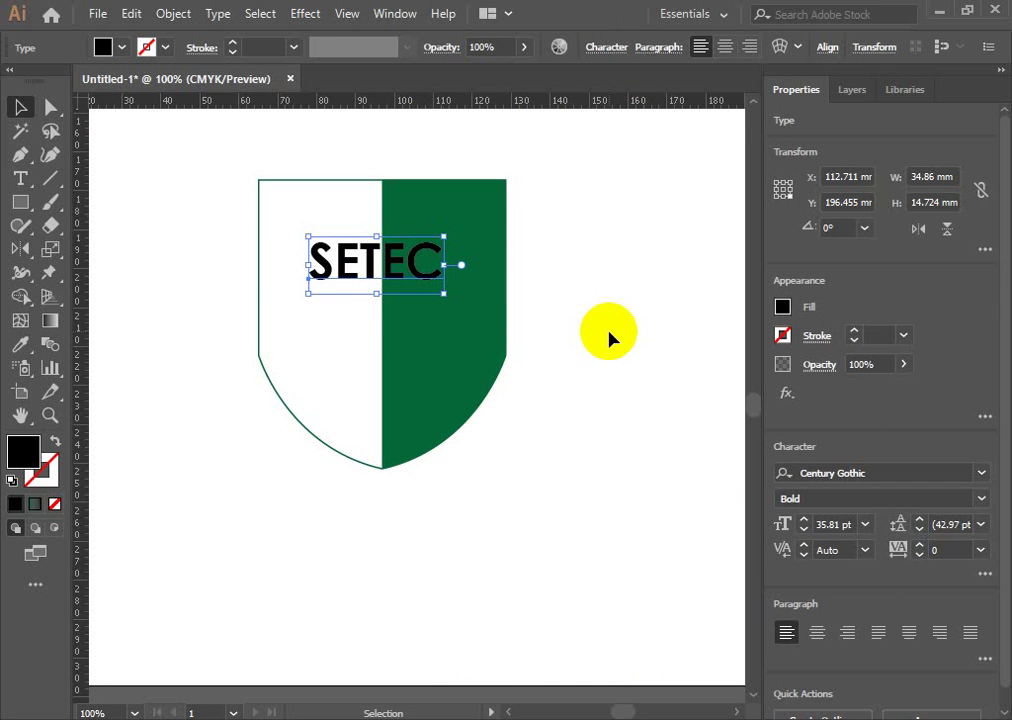
drag(380, 272, 617, 265)
Correct the mistyped letters so the text reads SETEC again.
click(20, 178)
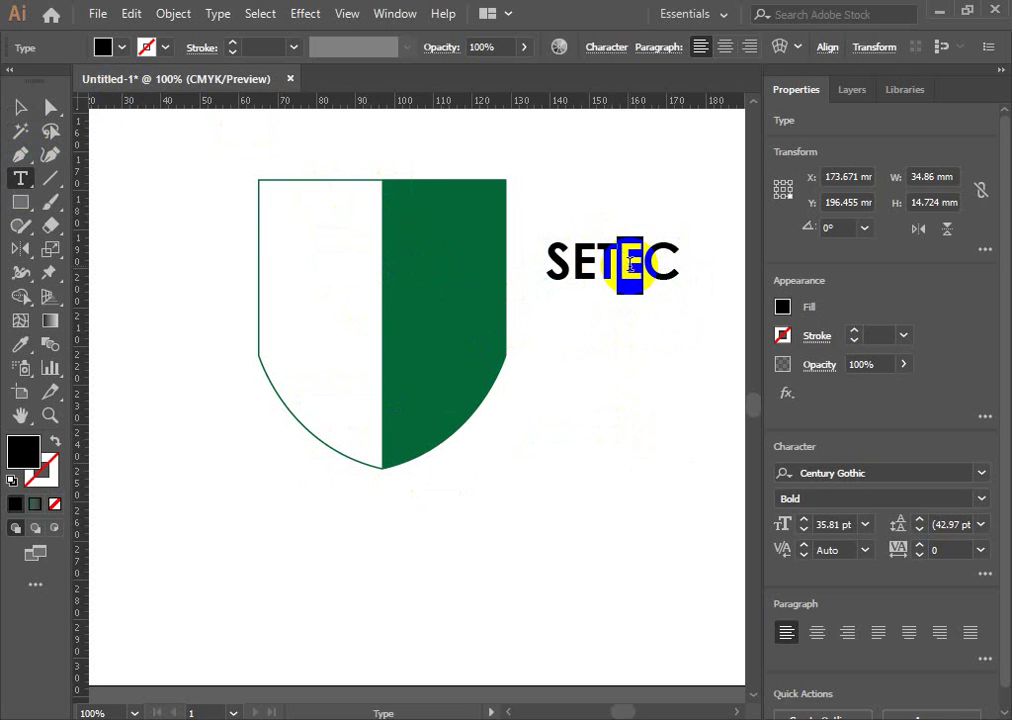
text(a)
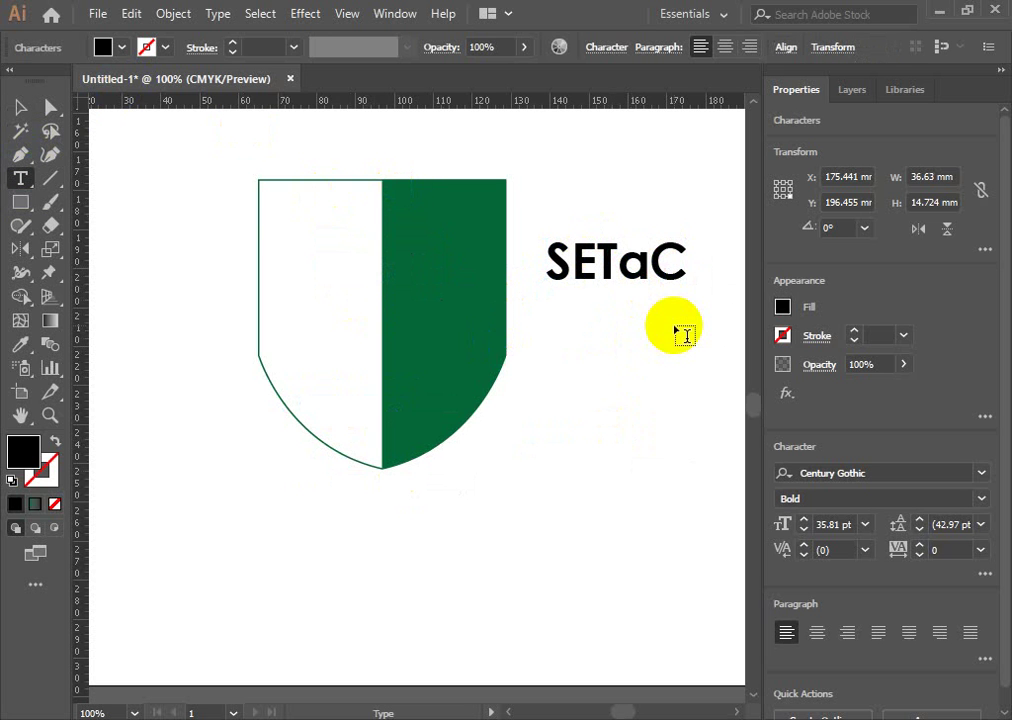
key(BackSpace)
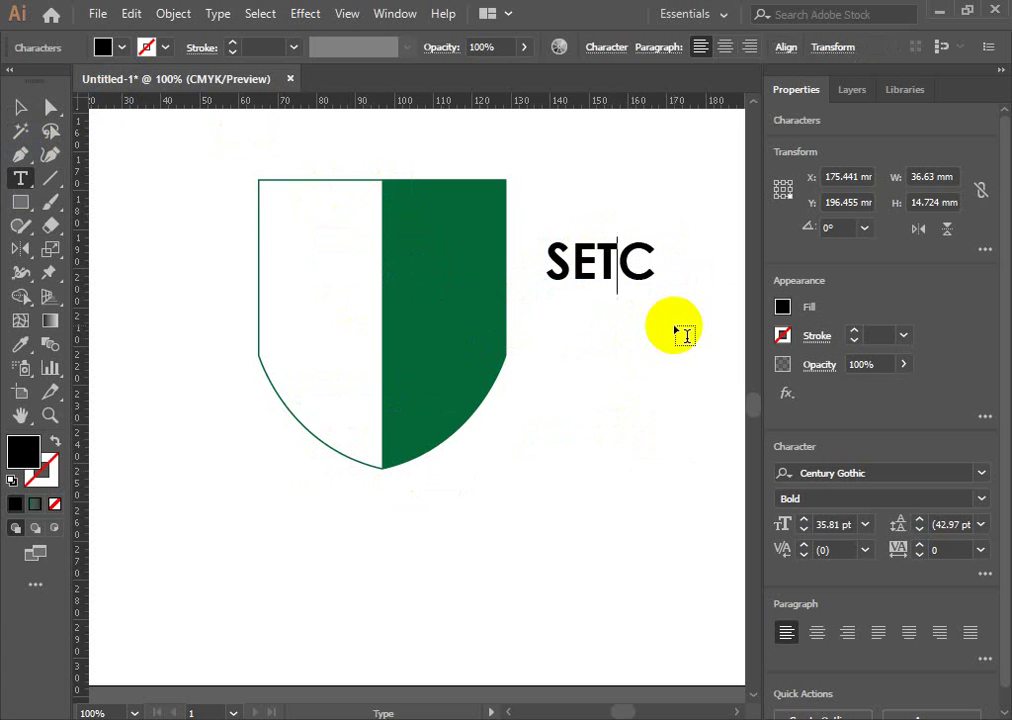
key(BackSpace)
text(se)
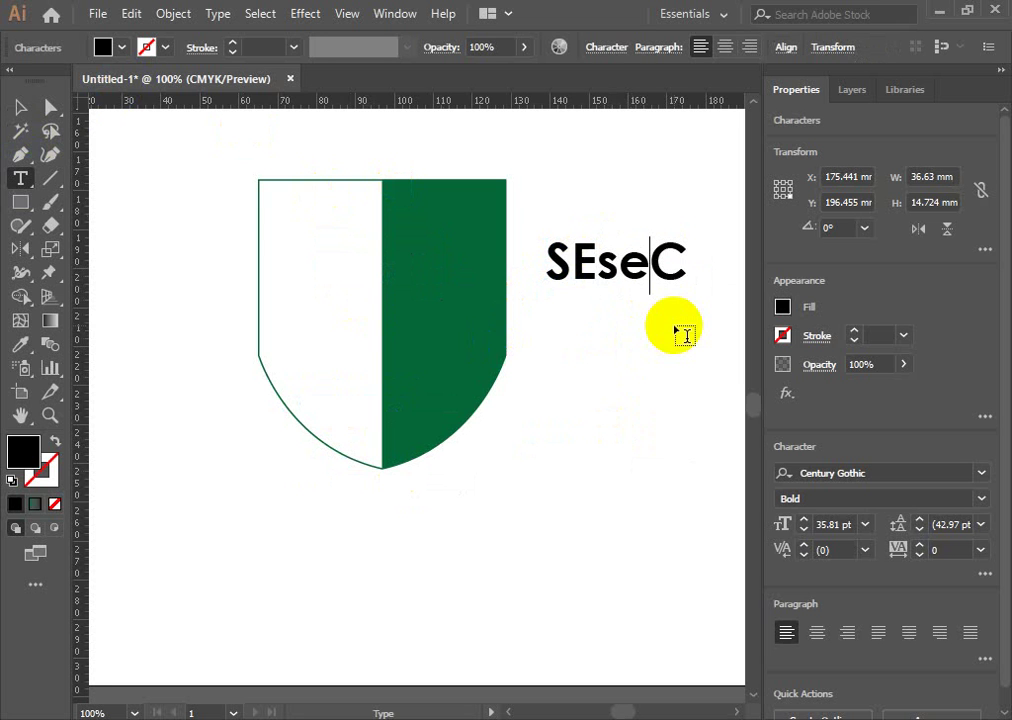
key(BackSpace)
key(BackSpace)
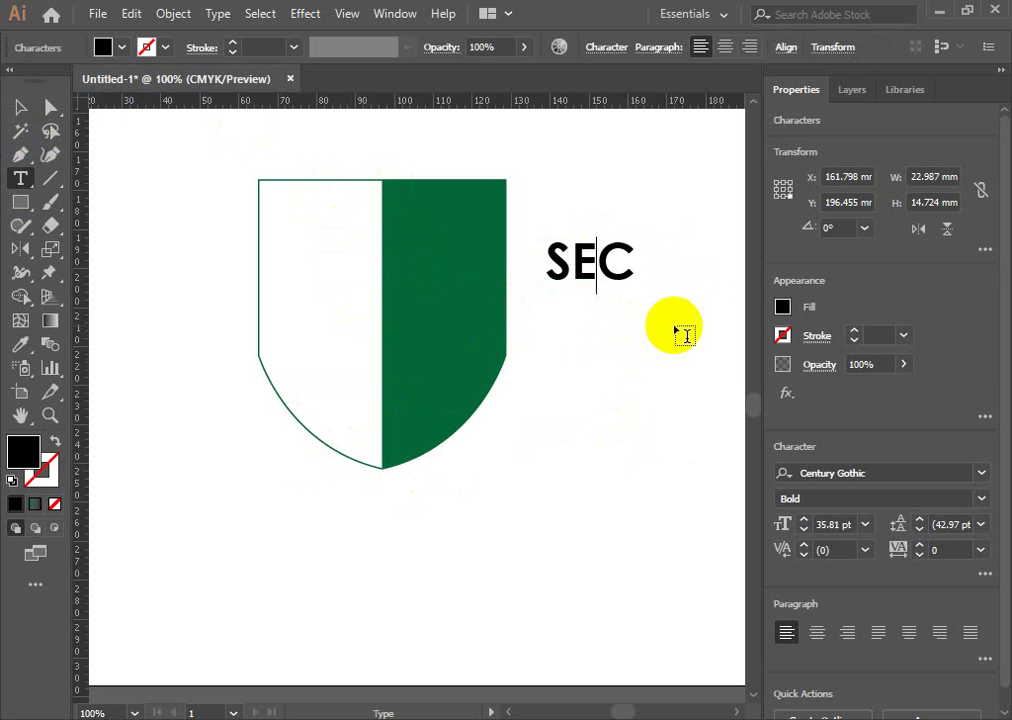
text(TE)
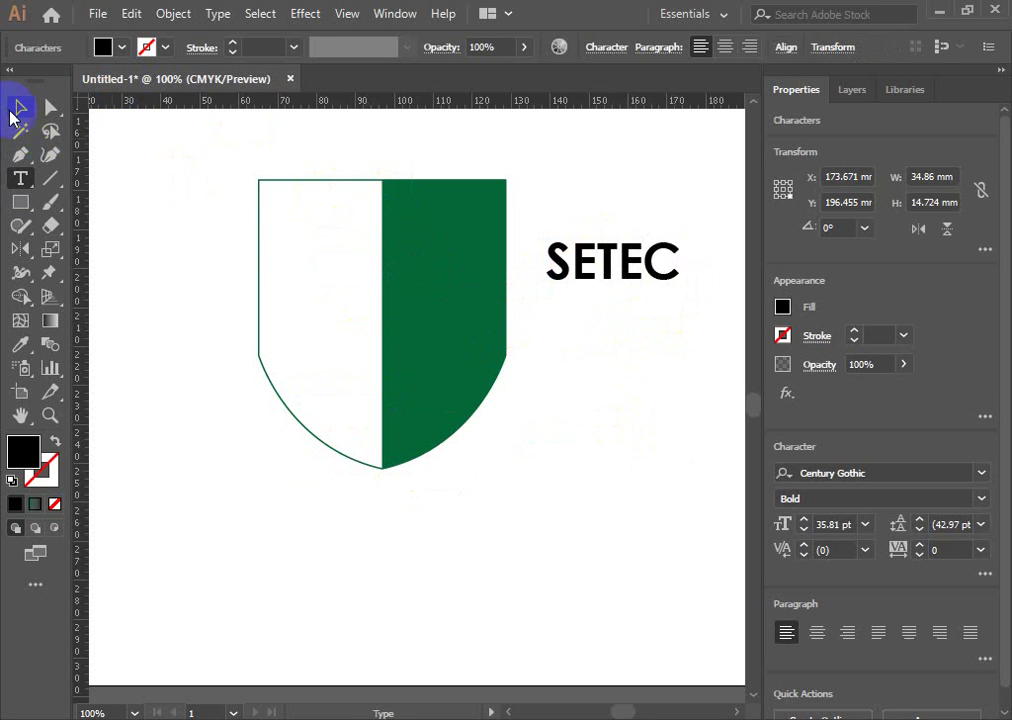
click(20, 107)
Move SETEC below the shield and open the Type menu containing Create Outlines.
drag(610, 282, 385, 538)
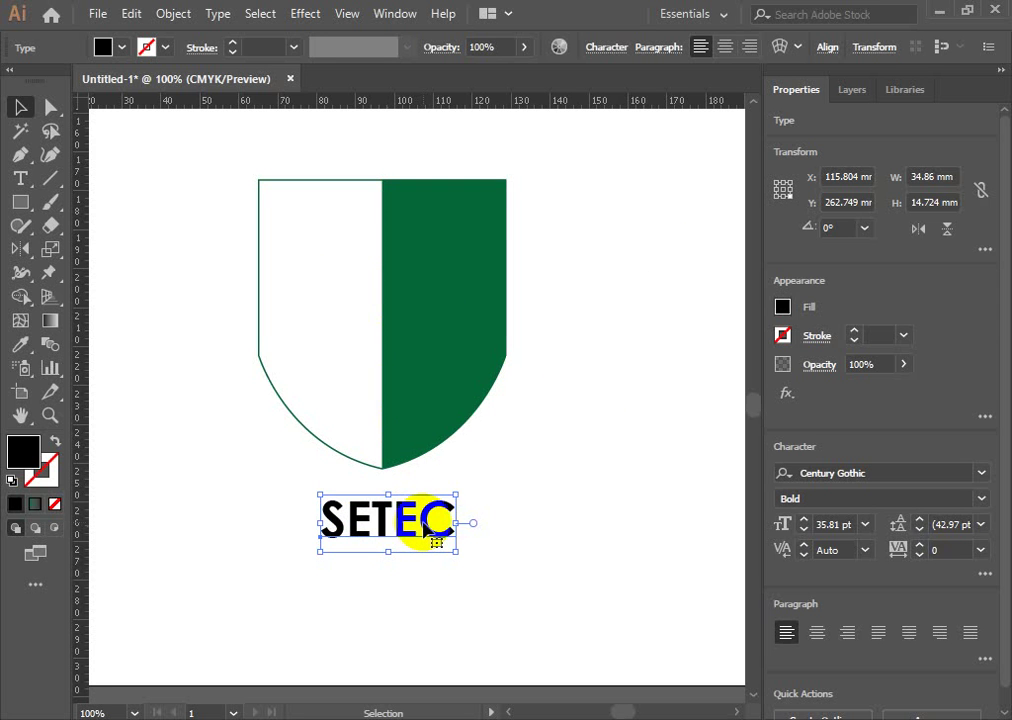
scroll(434, 500, down, 2)
scroll(391, 555, up, 1)
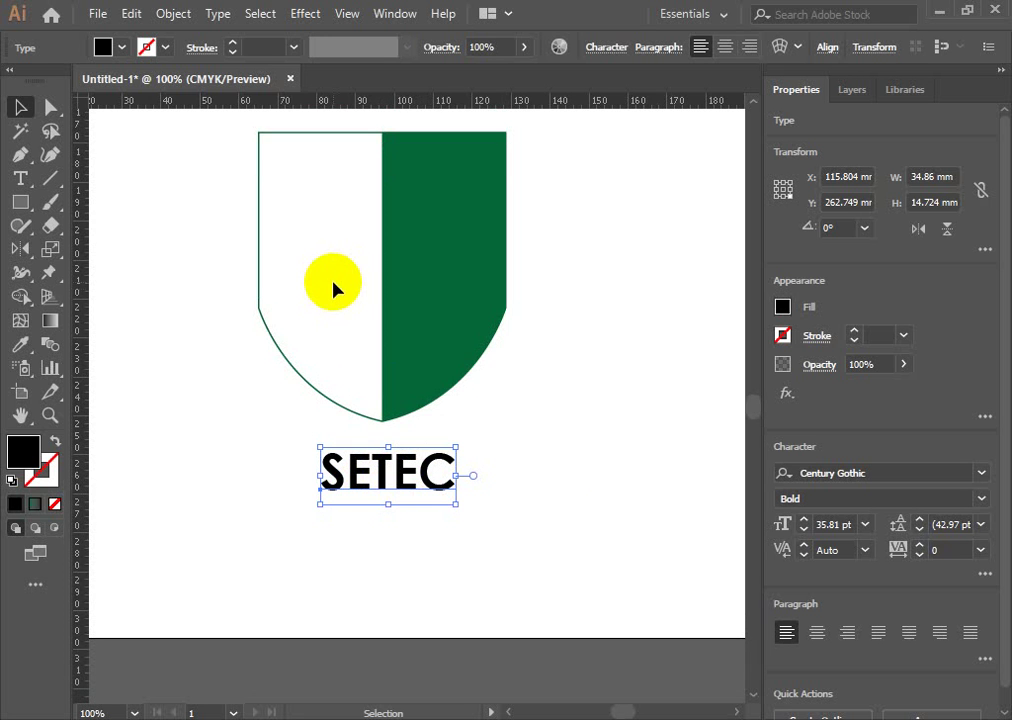
drag(372, 470, 407, 468)
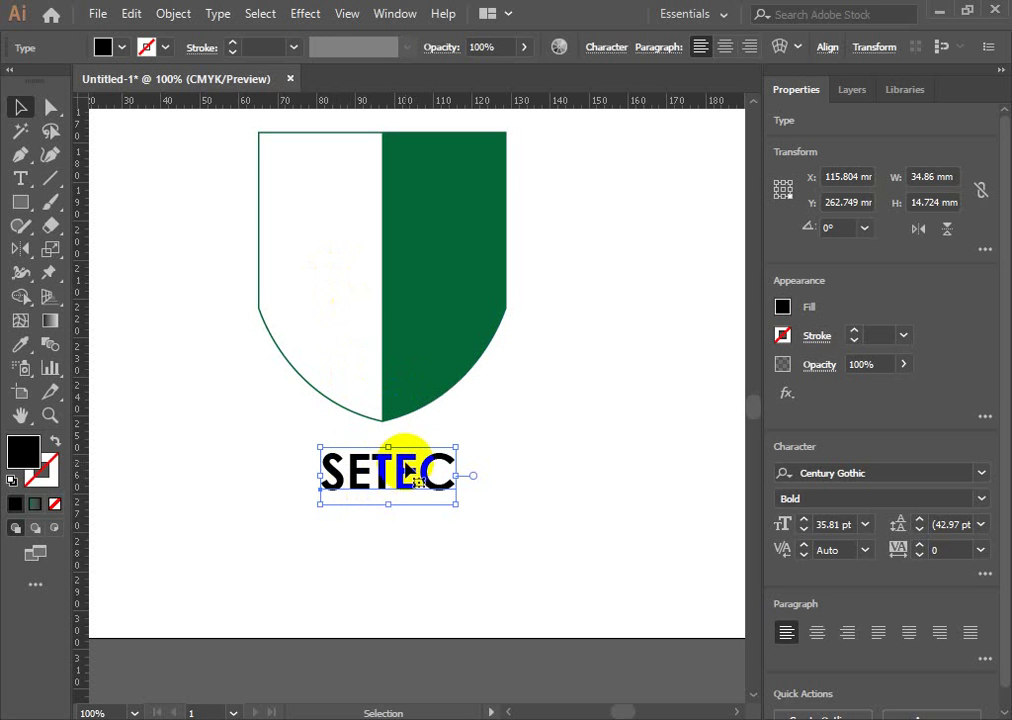
key(Escape)
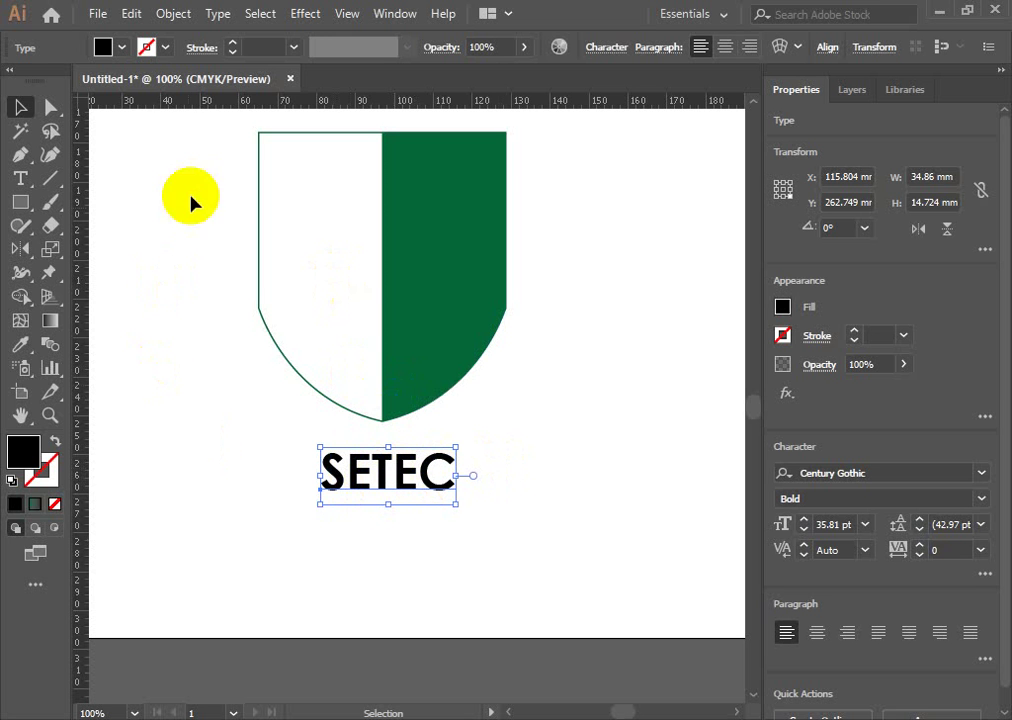
click(219, 16)
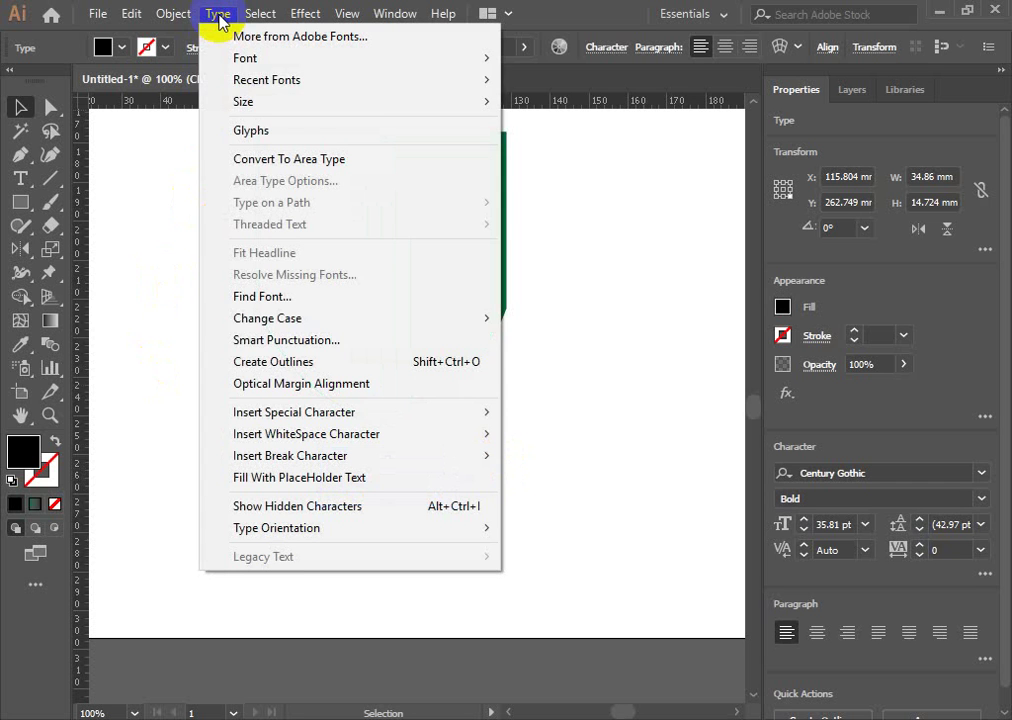
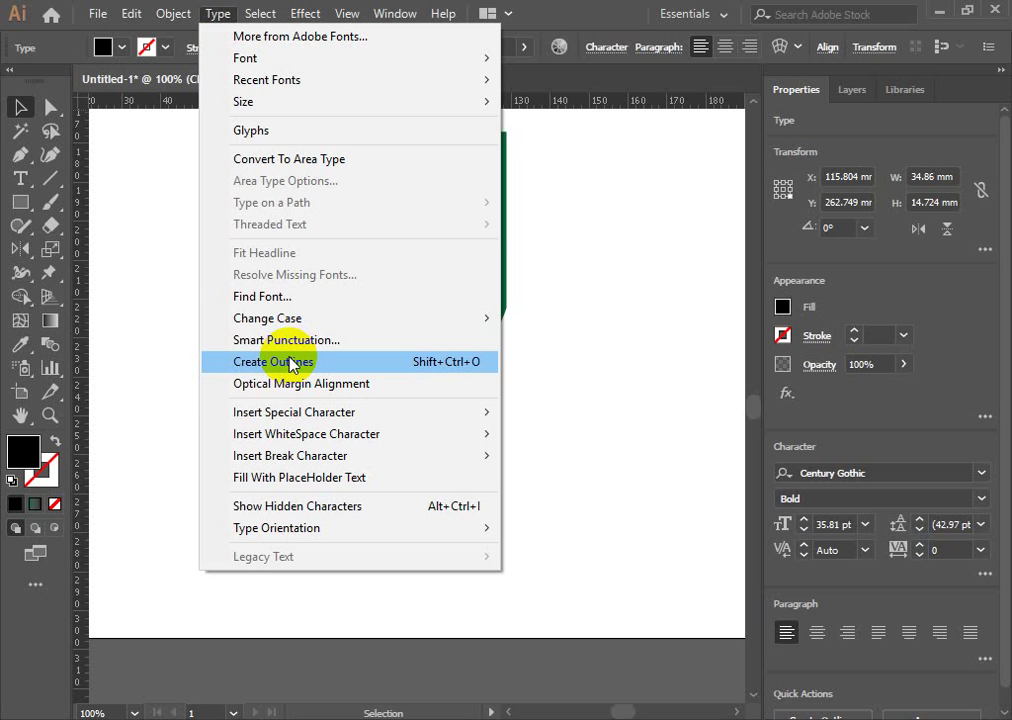
Turn the SETEC text below the shield into outlined vector shapes with Create Outlines.
click(290, 364)
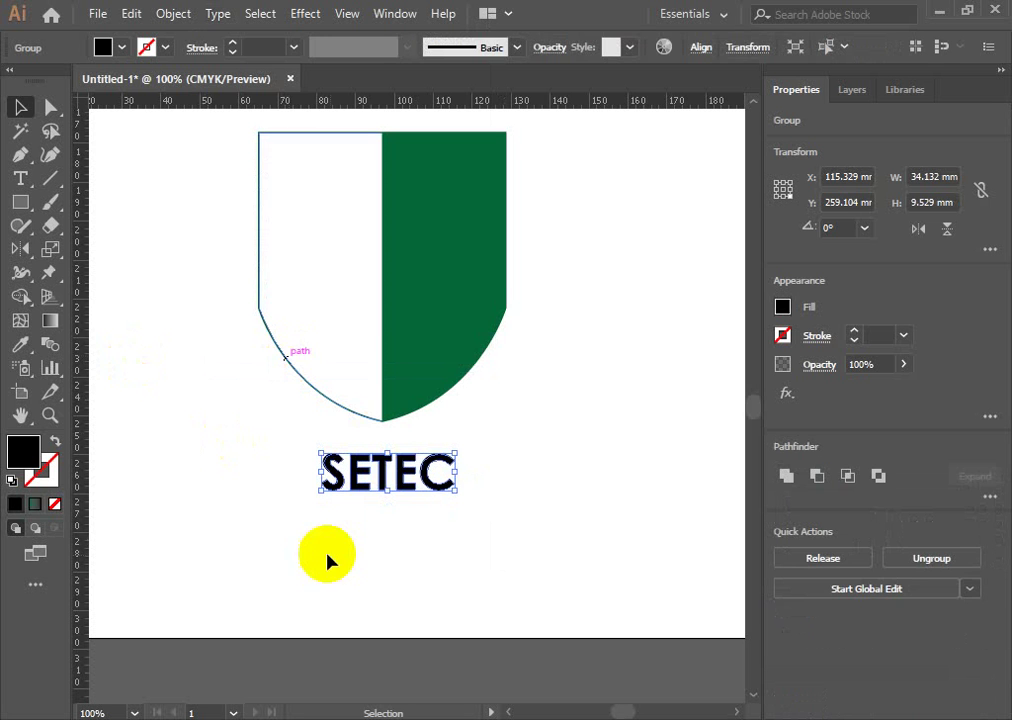
click(21, 204)
key(t)
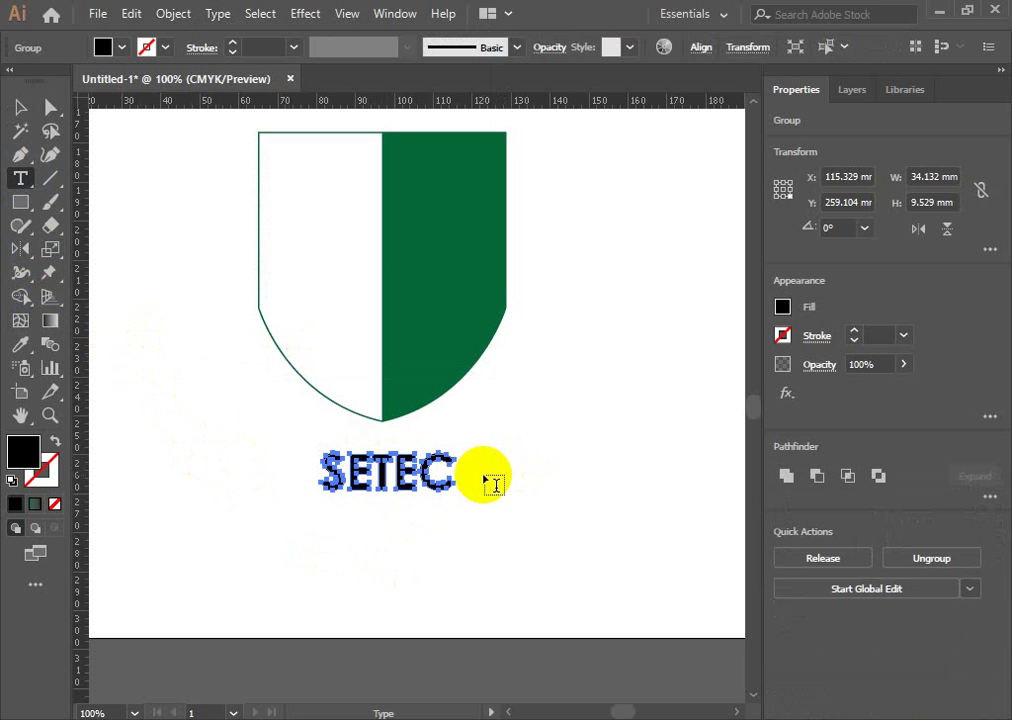
click(20, 112)
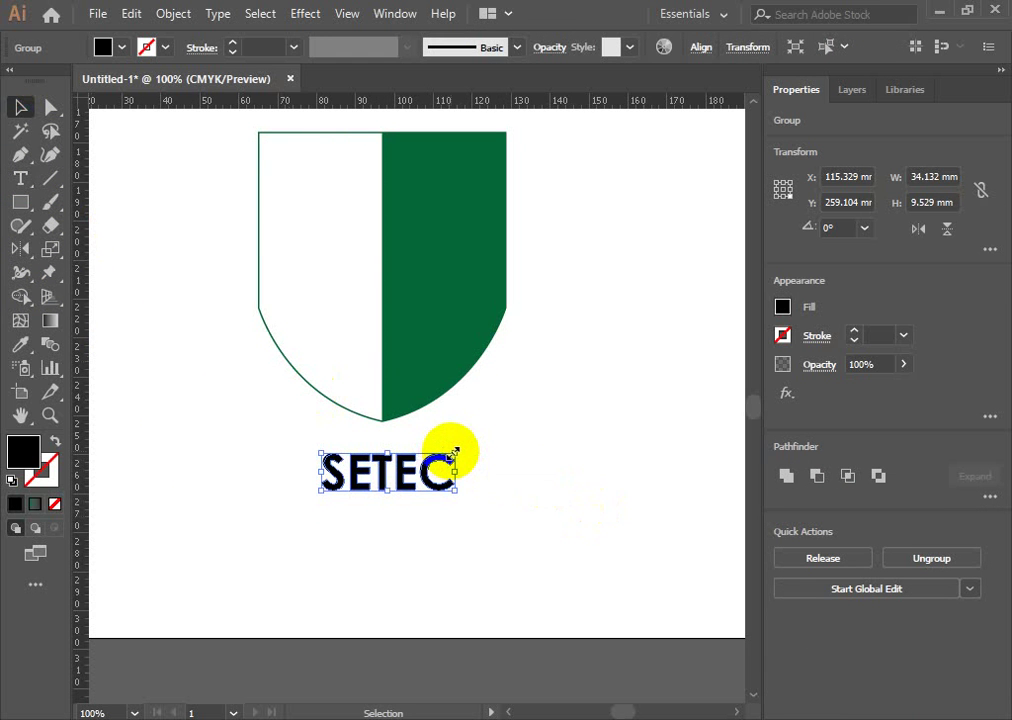
Scale SETEC to 49.72 × 13.88 mm and position it across the shield's middle.
drag(455, 452, 533, 432)
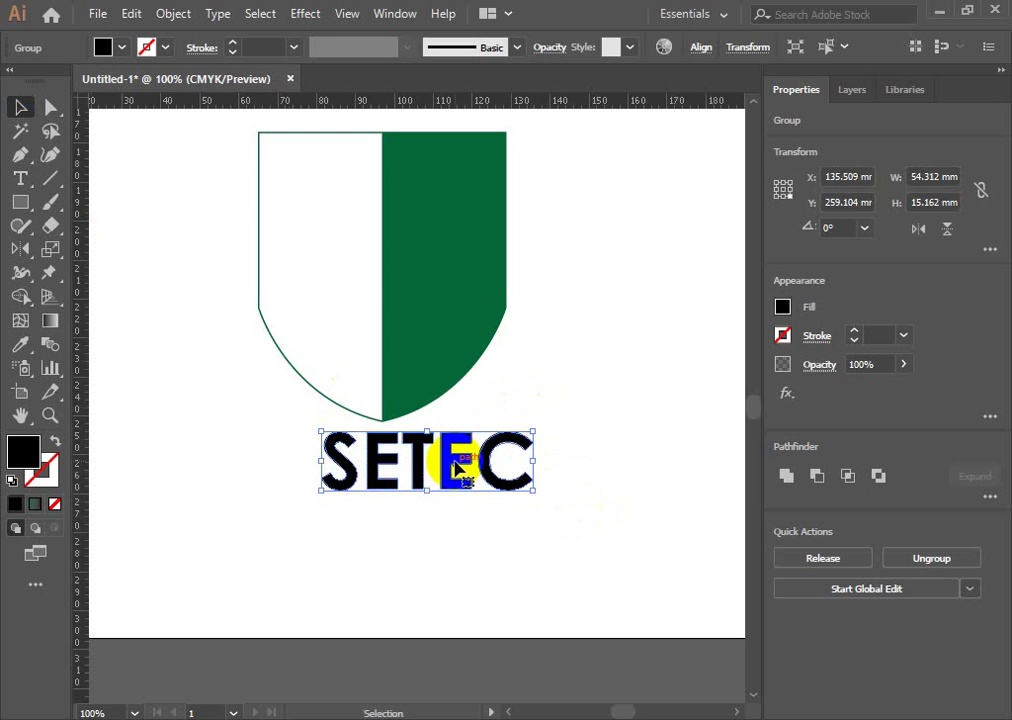
drag(455, 467, 408, 270)
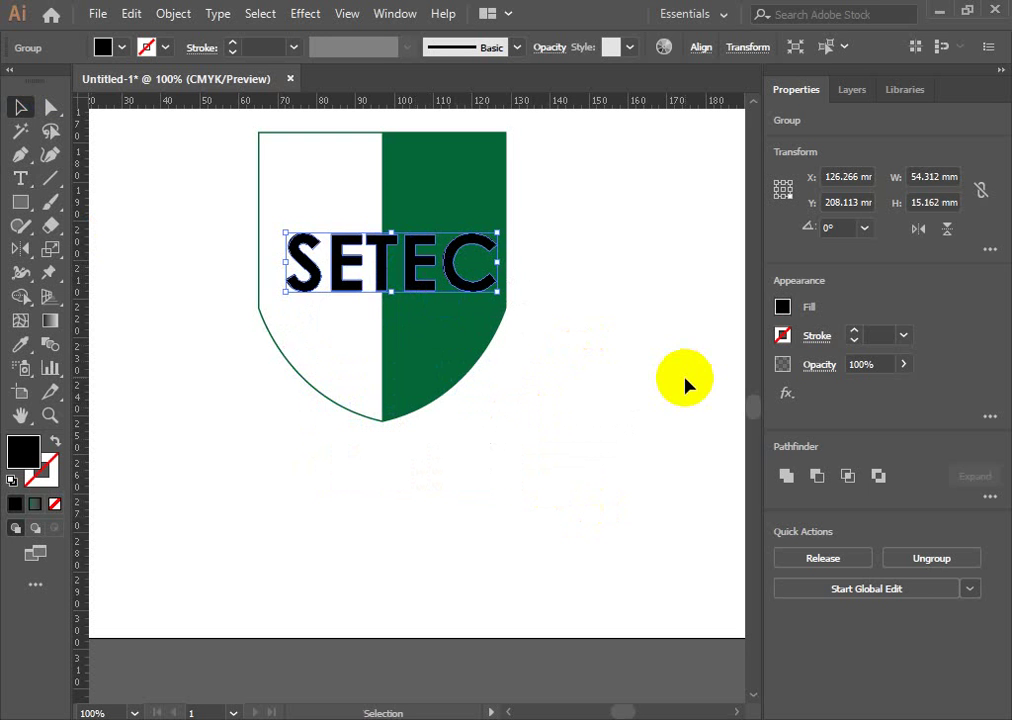
drag(497, 291, 489, 286)
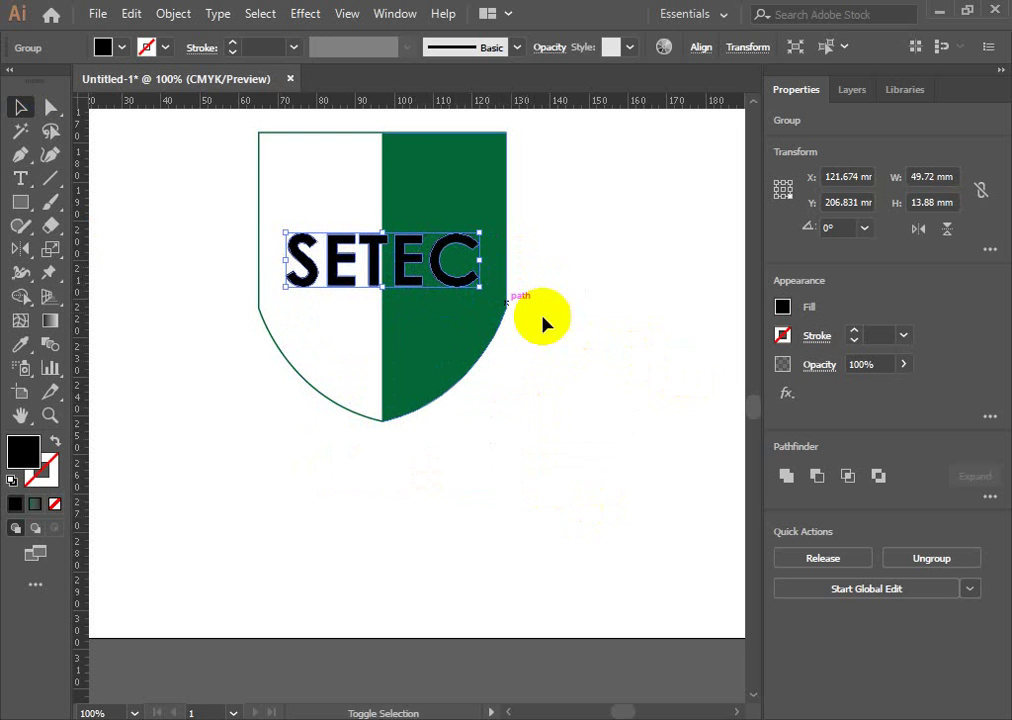
key(Right)
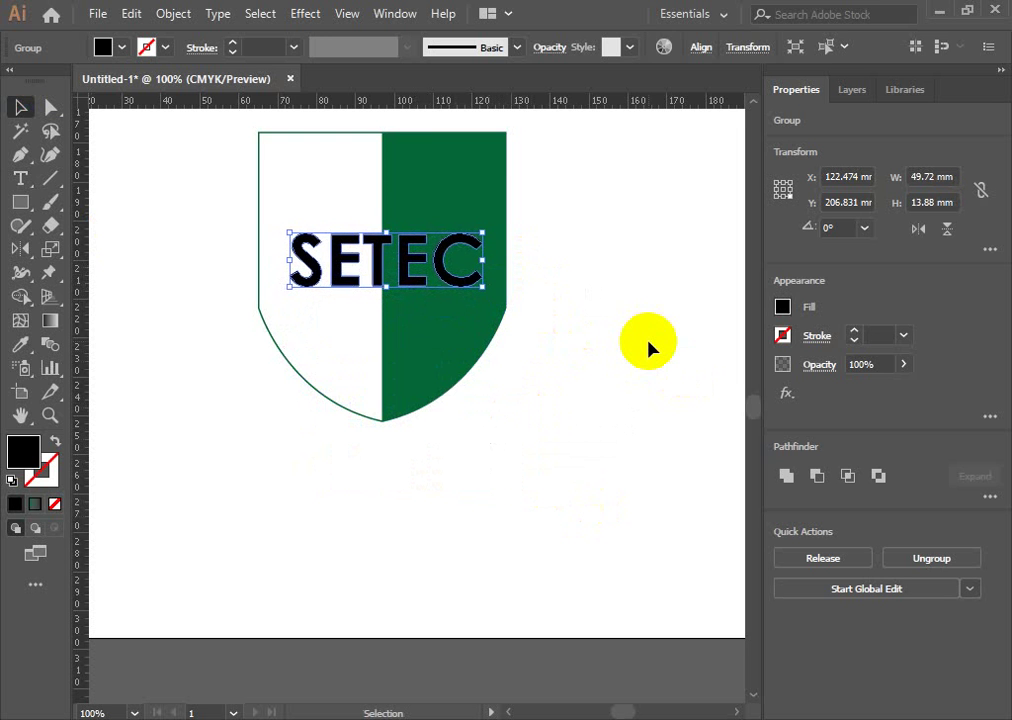
key(Right)
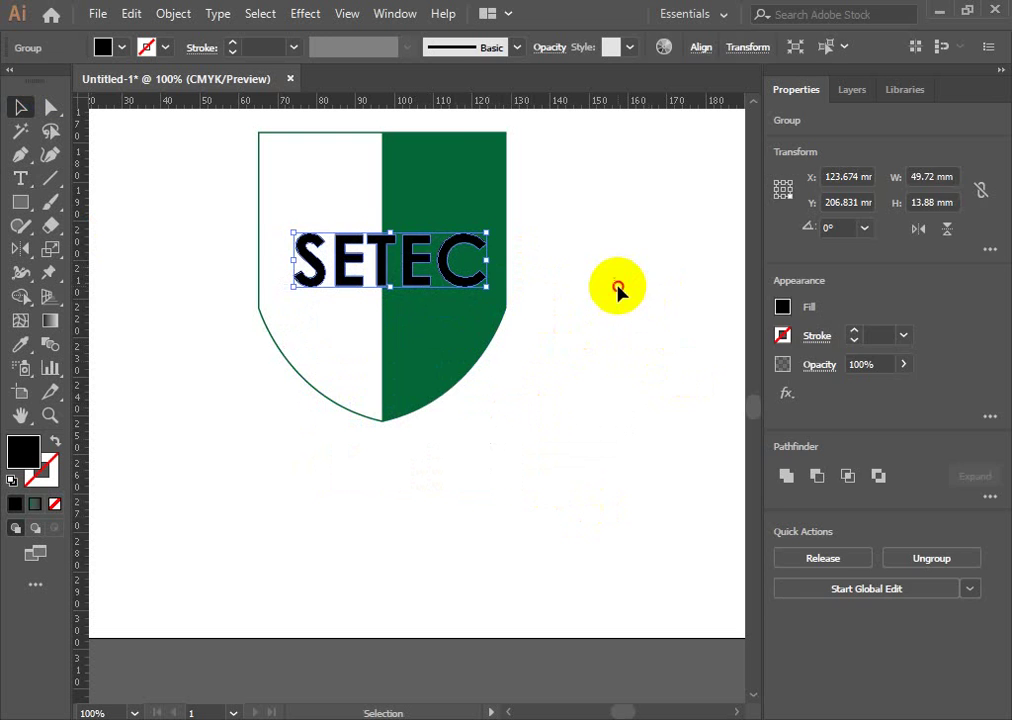
click(612, 290)
click(417, 264)
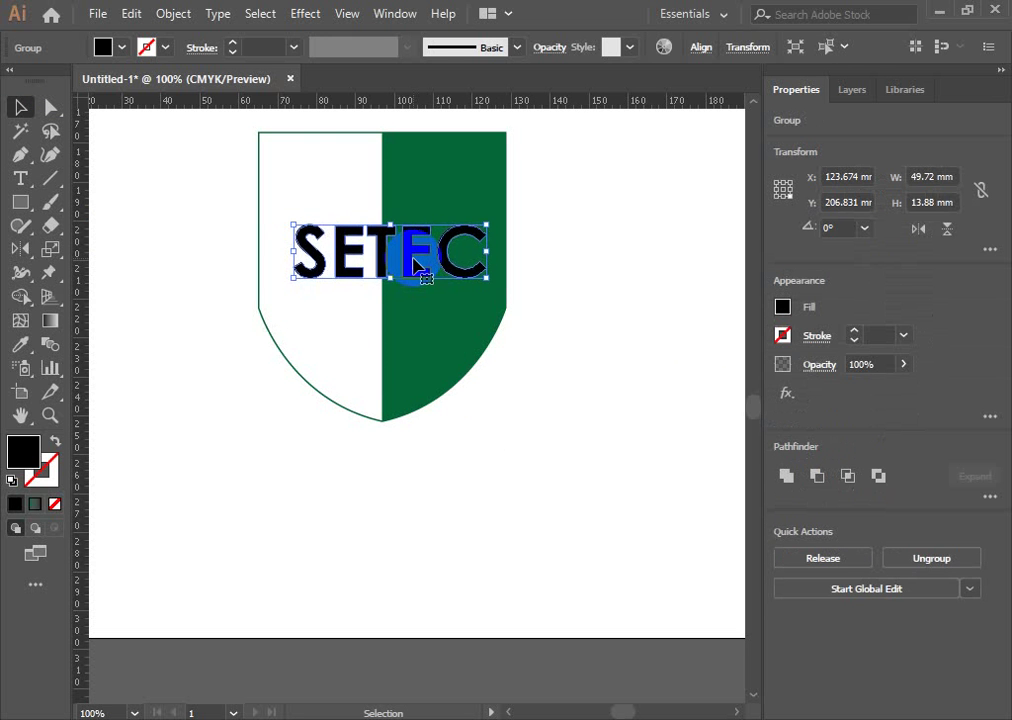
drag(417, 264, 417, 256)
click(578, 284)
scroll(578, 284, up, 2)
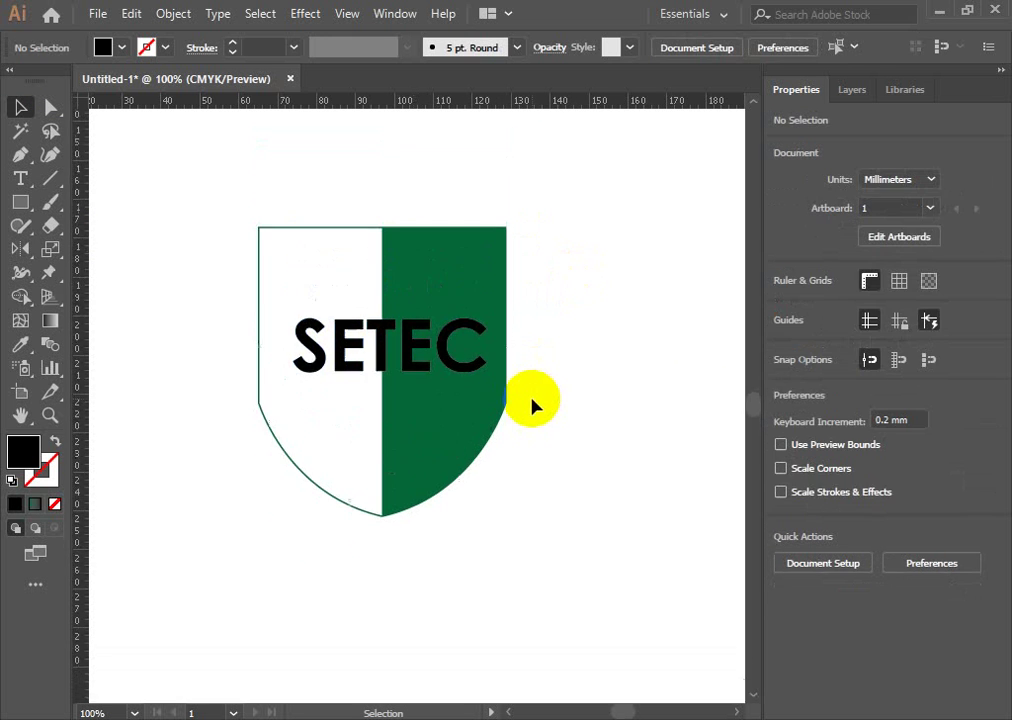
scroll(533, 402, up, 4)
scroll(533, 368, up, 3)
scroll(538, 357, up, 2)
scroll(537, 350, up, 1)
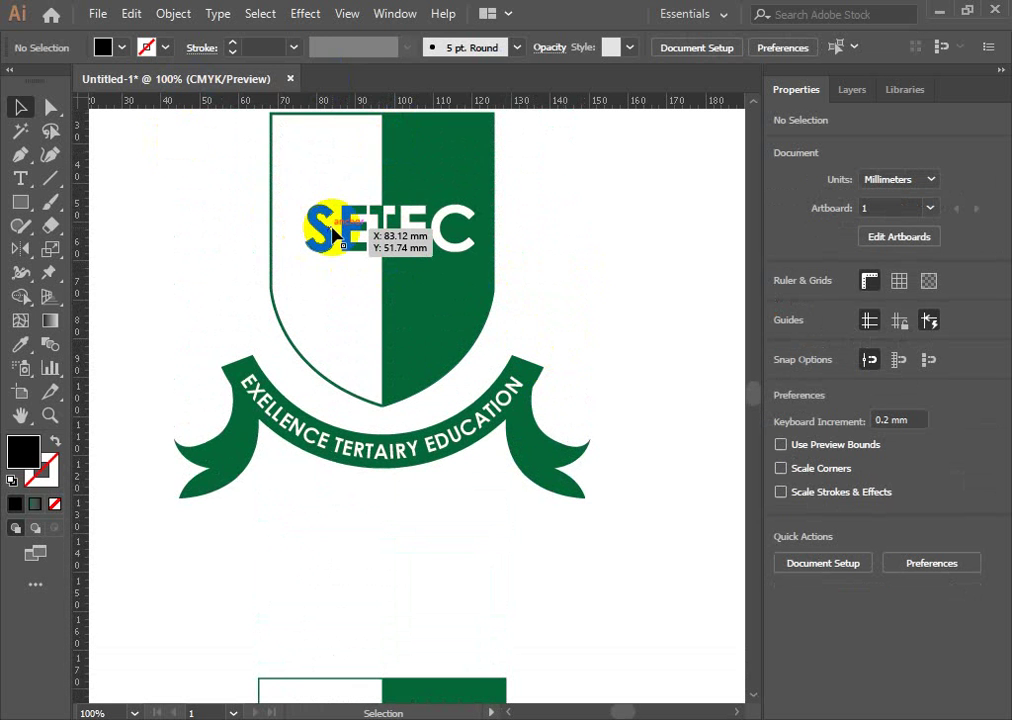
scroll(542, 210, down, 3)
scroll(565, 361, down, 6)
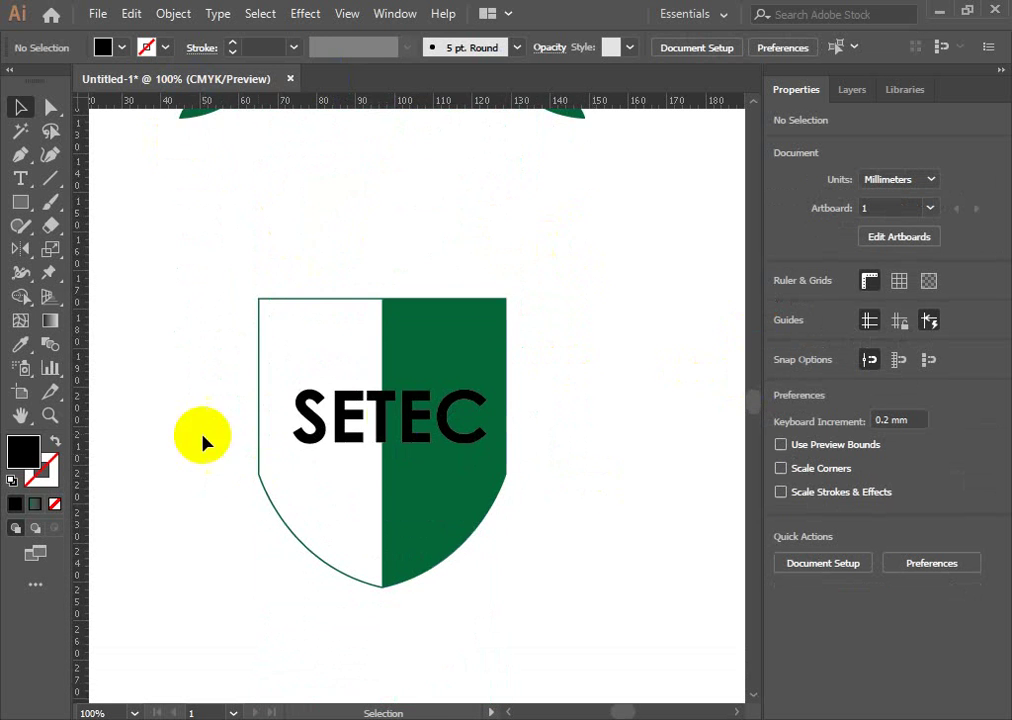
click(388, 420)
scroll(362, 465, up, 2)
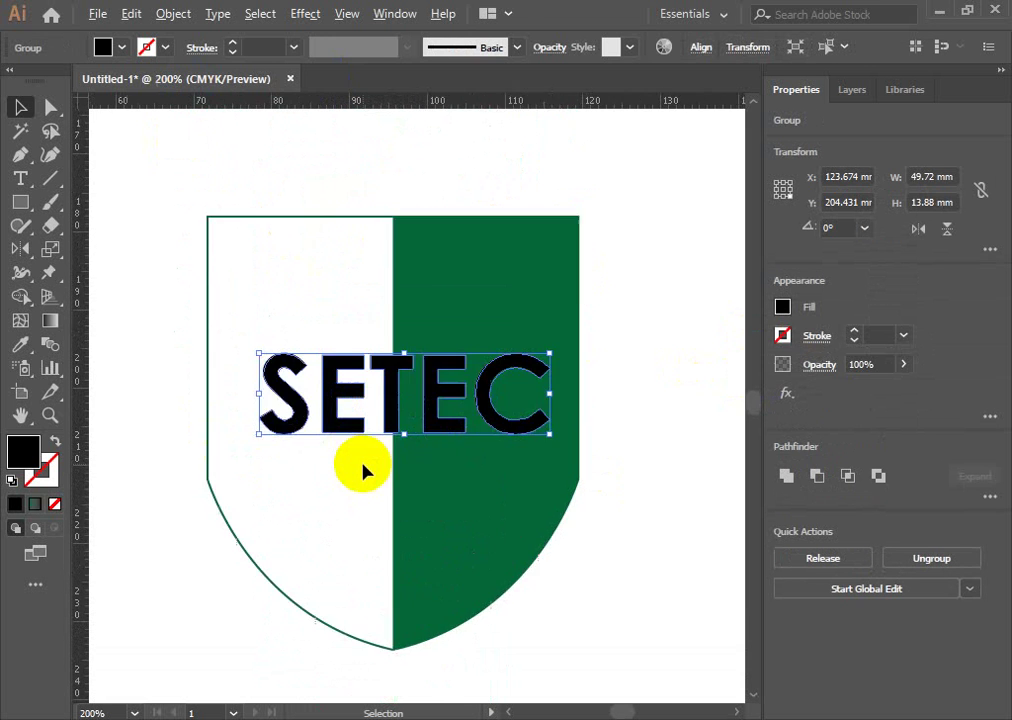
scroll(363, 470, up, 2)
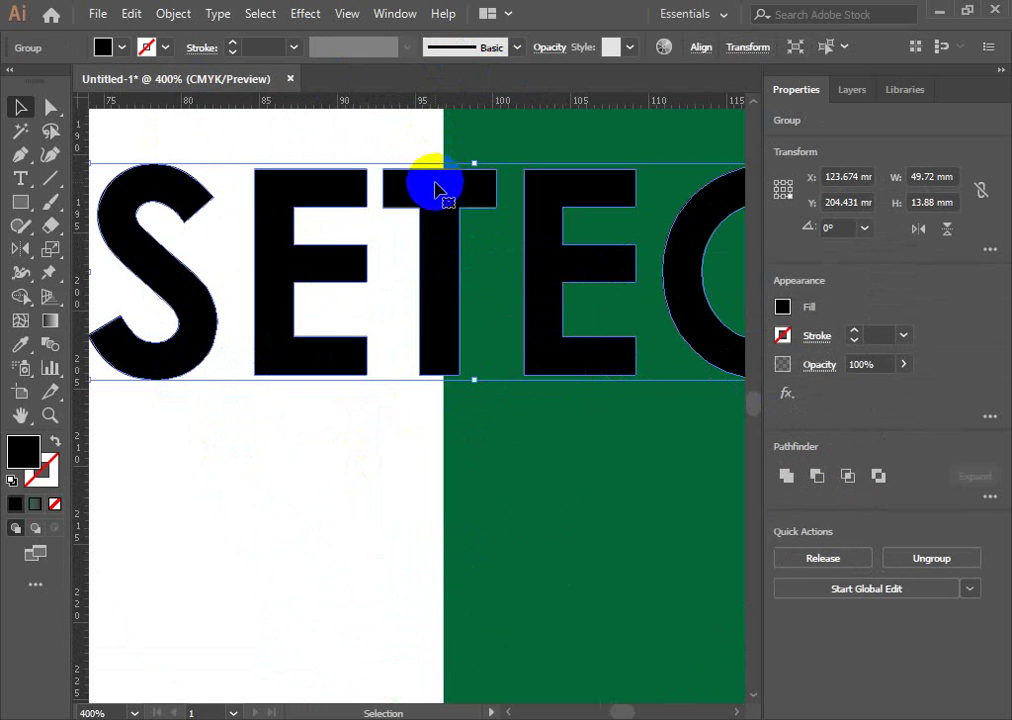
scroll(451, 262, down, 3)
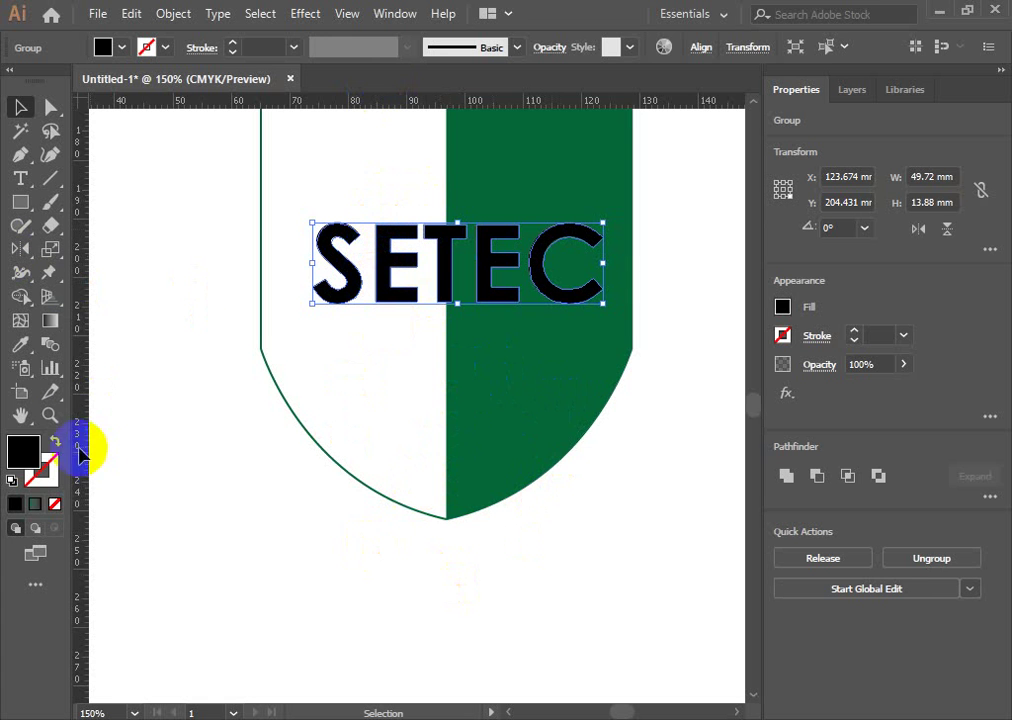
click(455, 412)
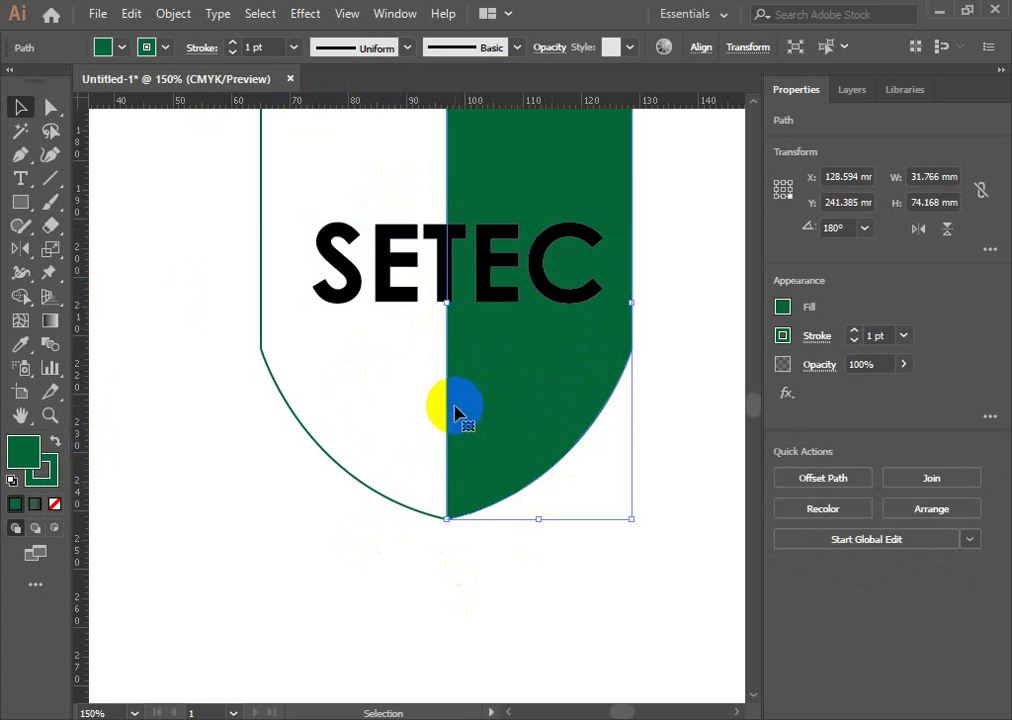
drag(373, 312, 389, 233)
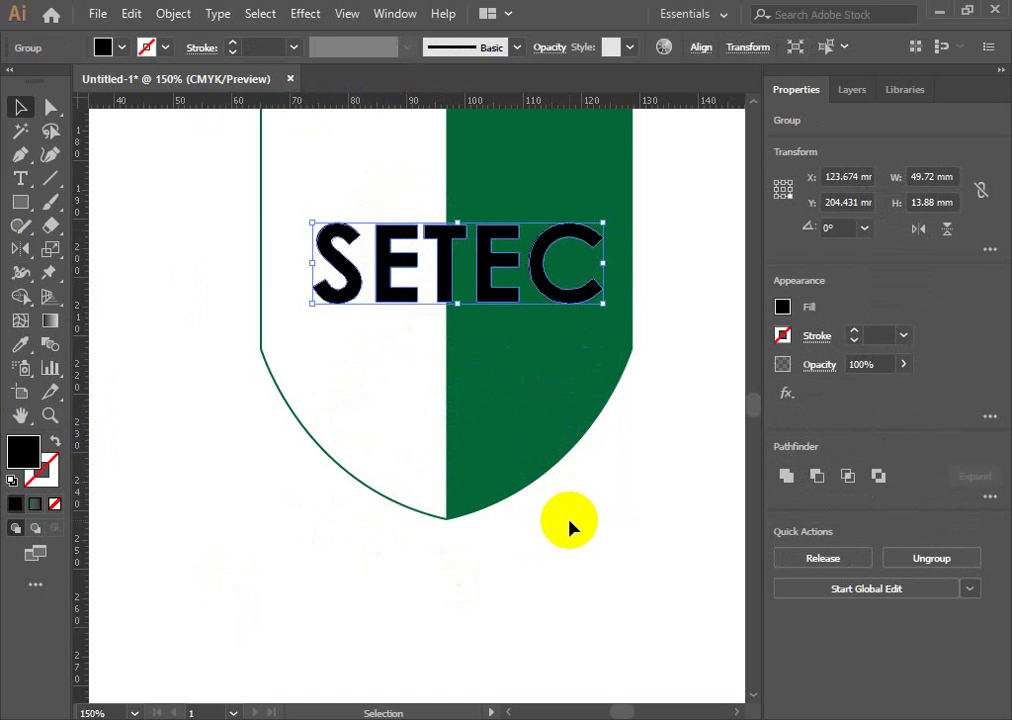
click(597, 432)
Apply a gradient fill to SETEC with a white end stop and a green start stop.
click(50, 320)
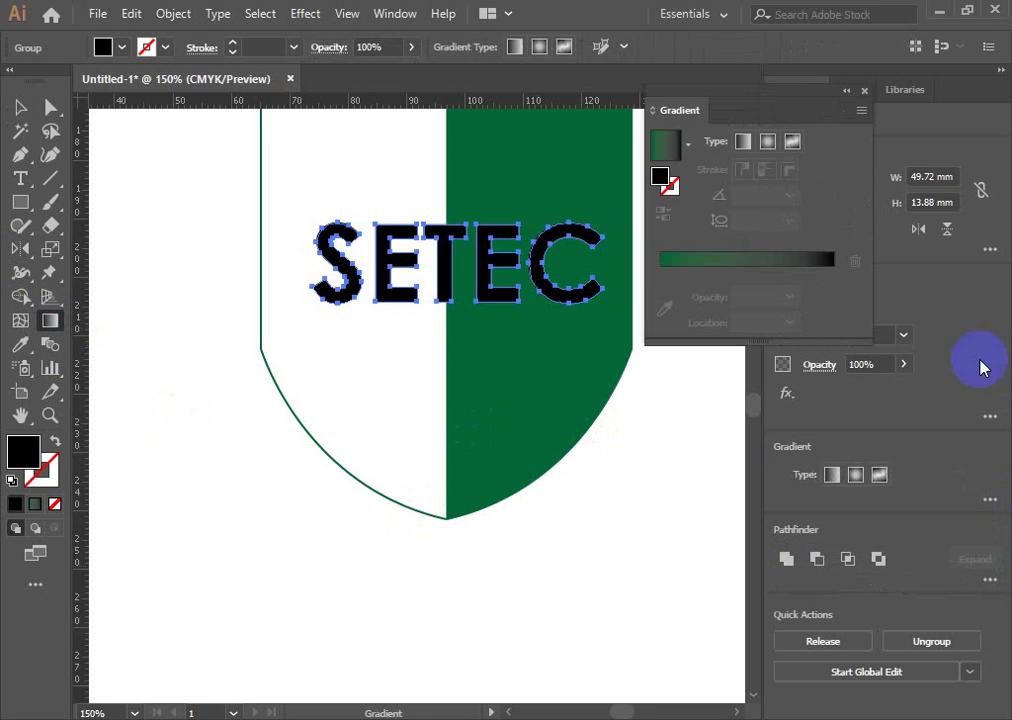
click(745, 262)
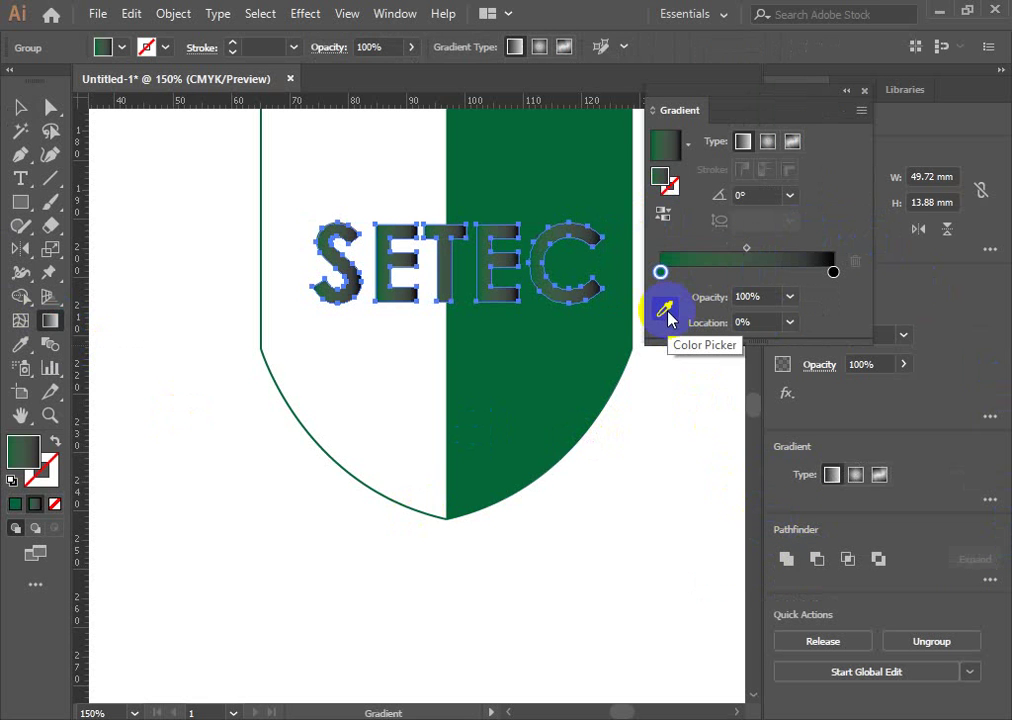
click(834, 272)
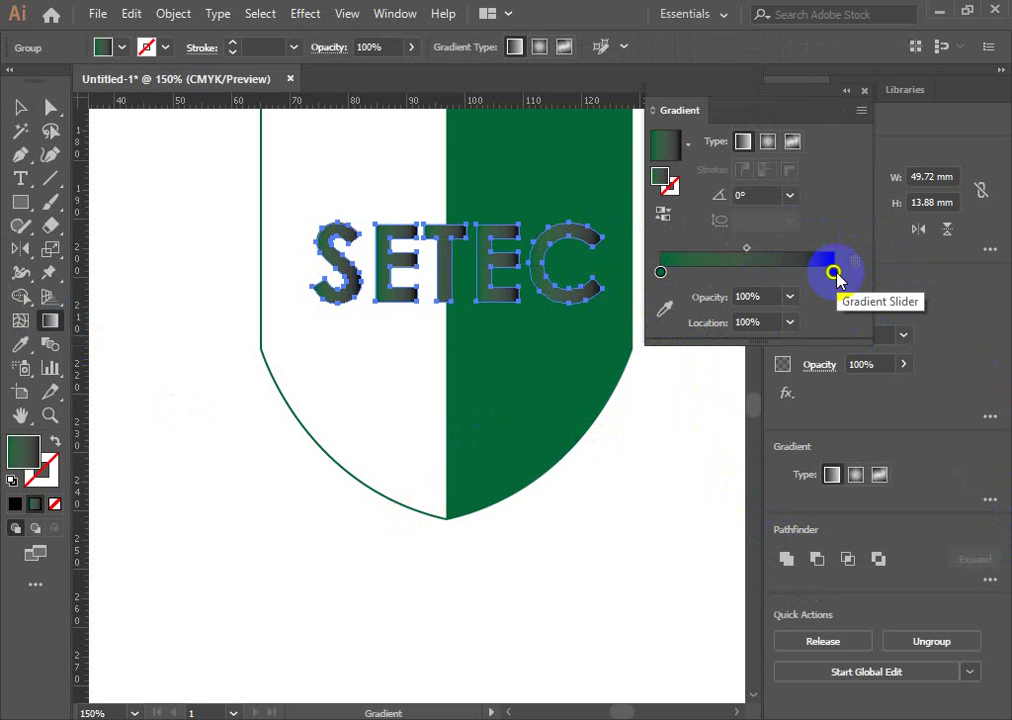
double_click(833, 272)
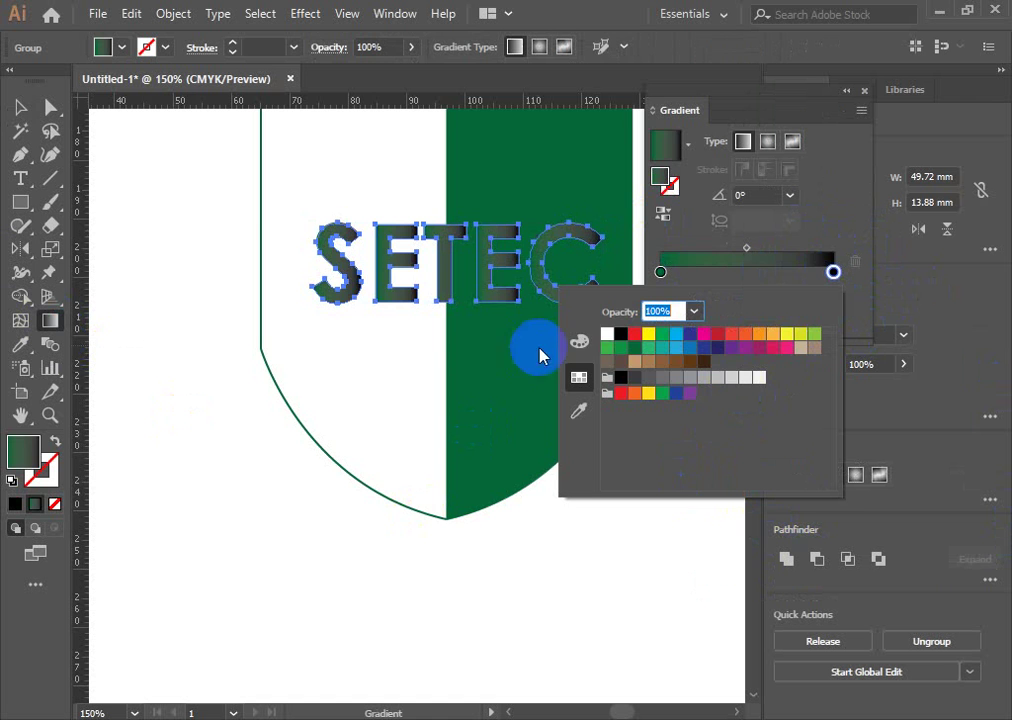
click(607, 334)
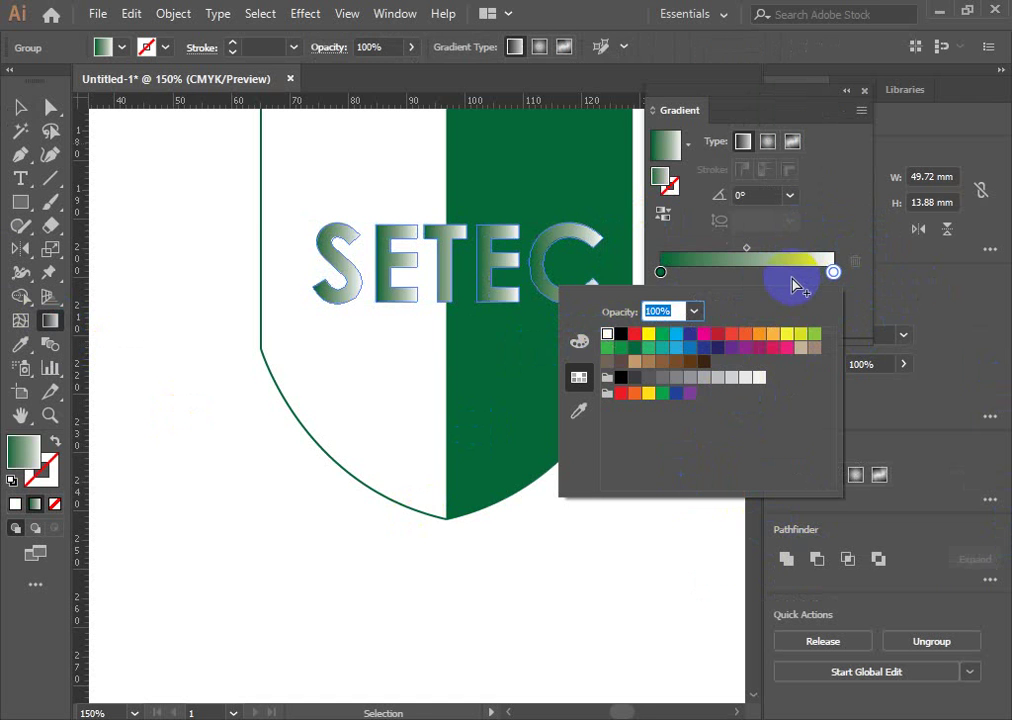
click(644, 271)
double_click(660, 272)
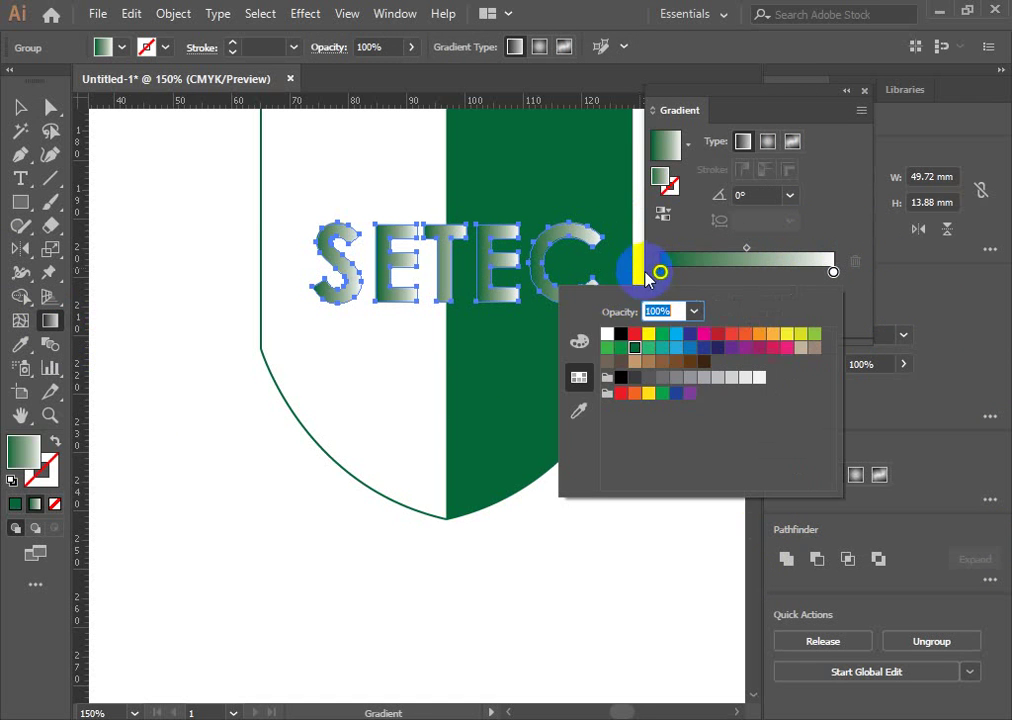
click(862, 300)
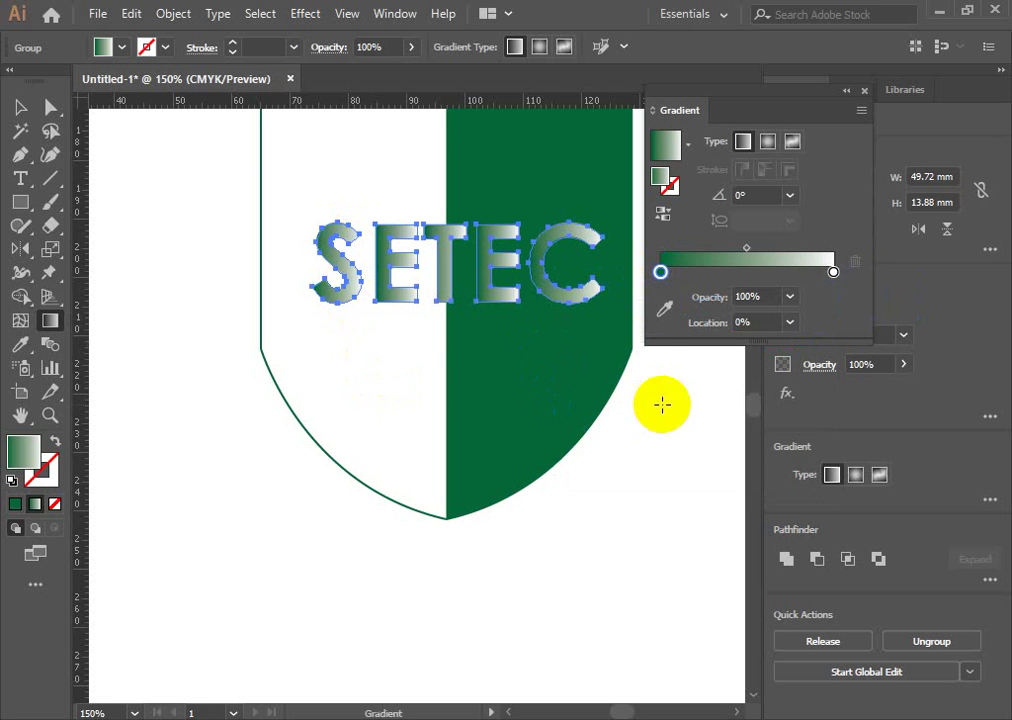
Drag the gradient across SETEC from green at the S to white at the C.
scroll(580, 240, up, 1)
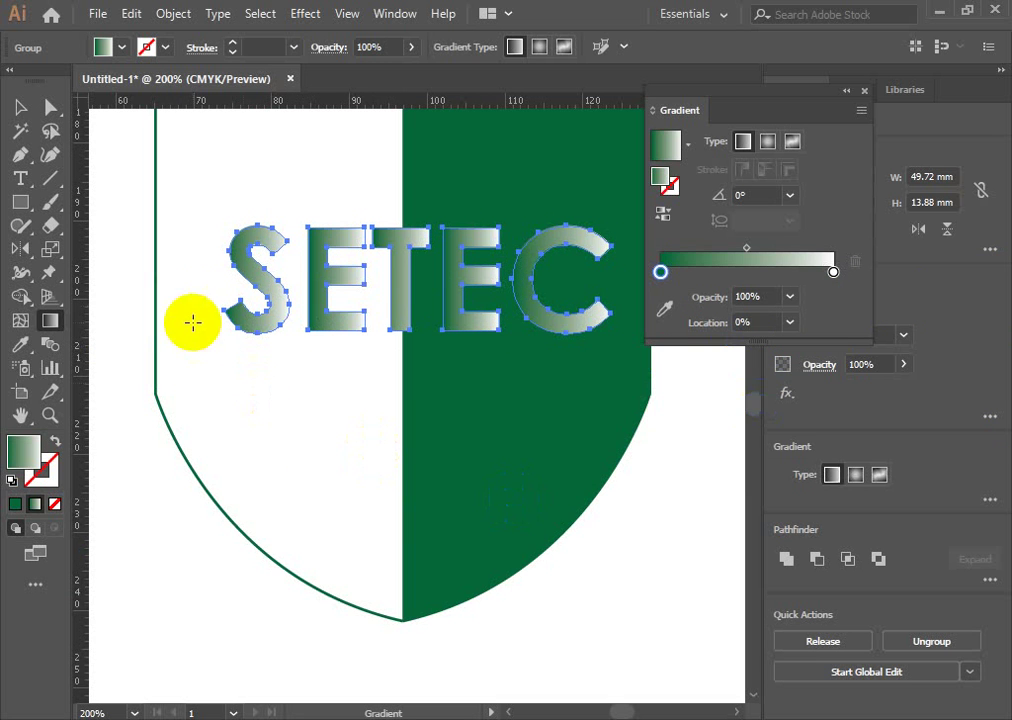
mouse_move(531, 294)
mouse_down()
mouse_move(572, 299)
mouse_move(613, 390)
mouse_up()
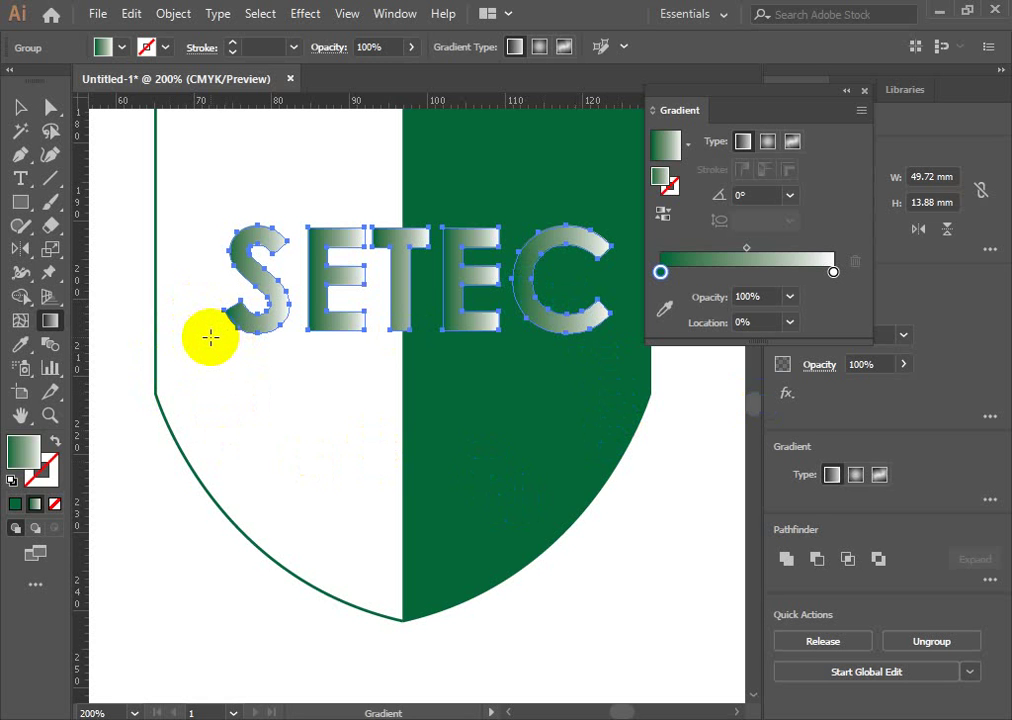
click(212, 344)
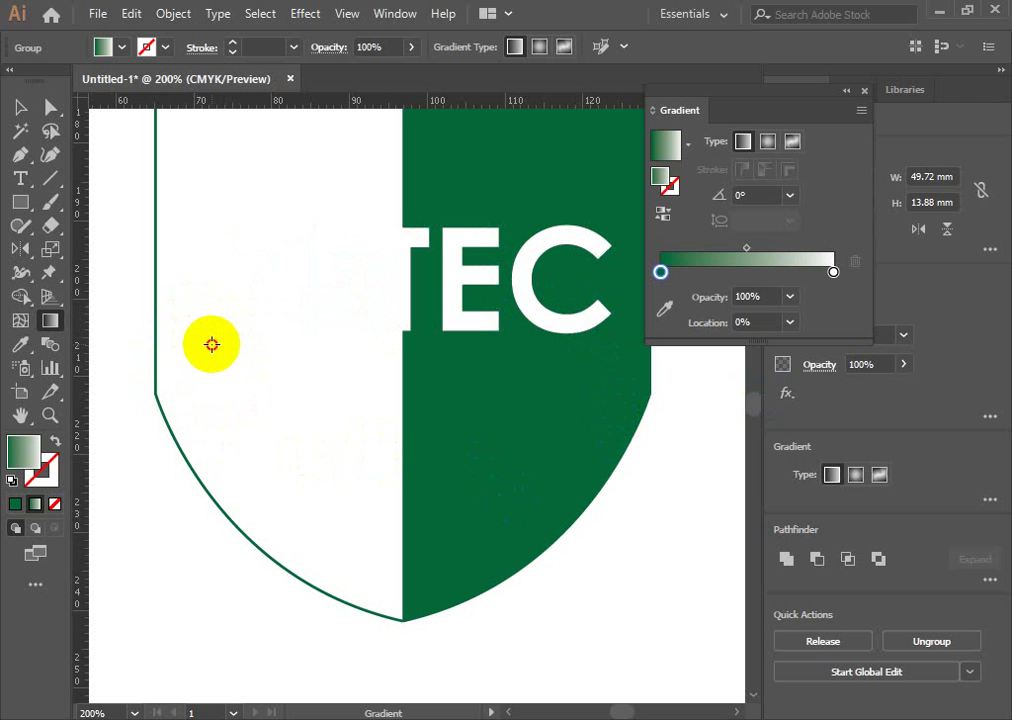
drag(212, 344, 631, 341)
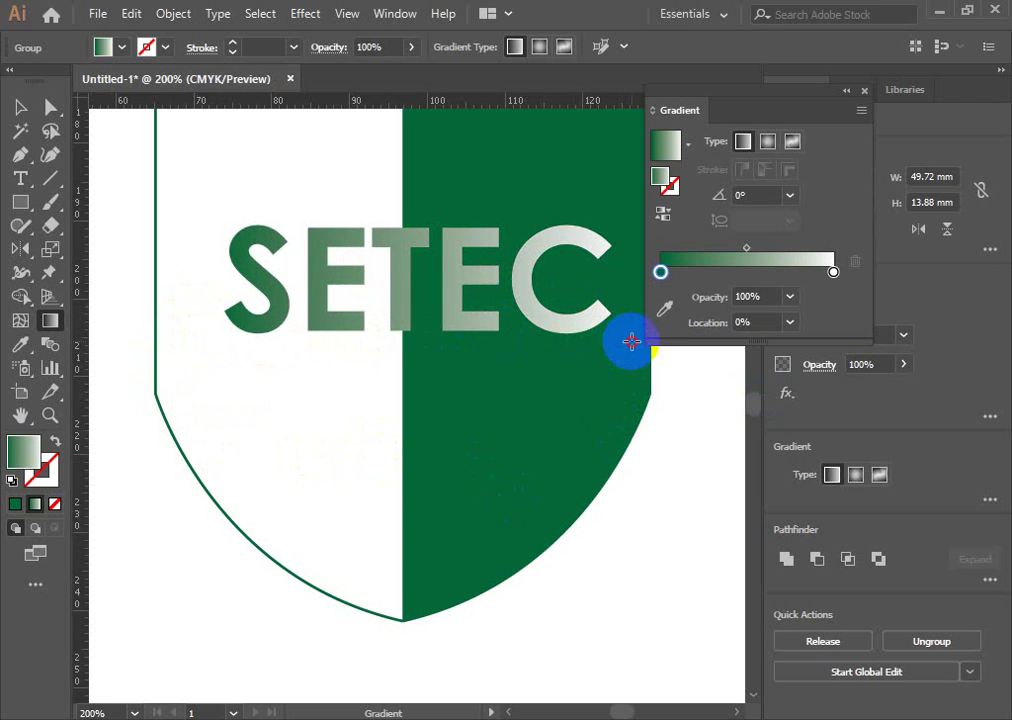
drag(631, 341, 612, 348)
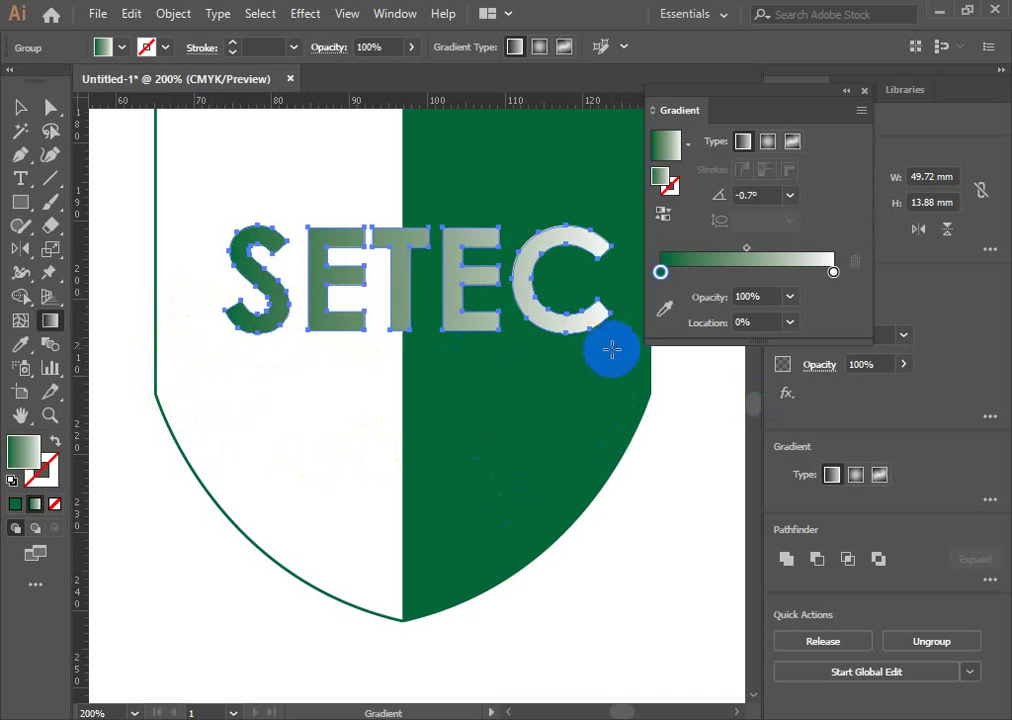
click(262, 293)
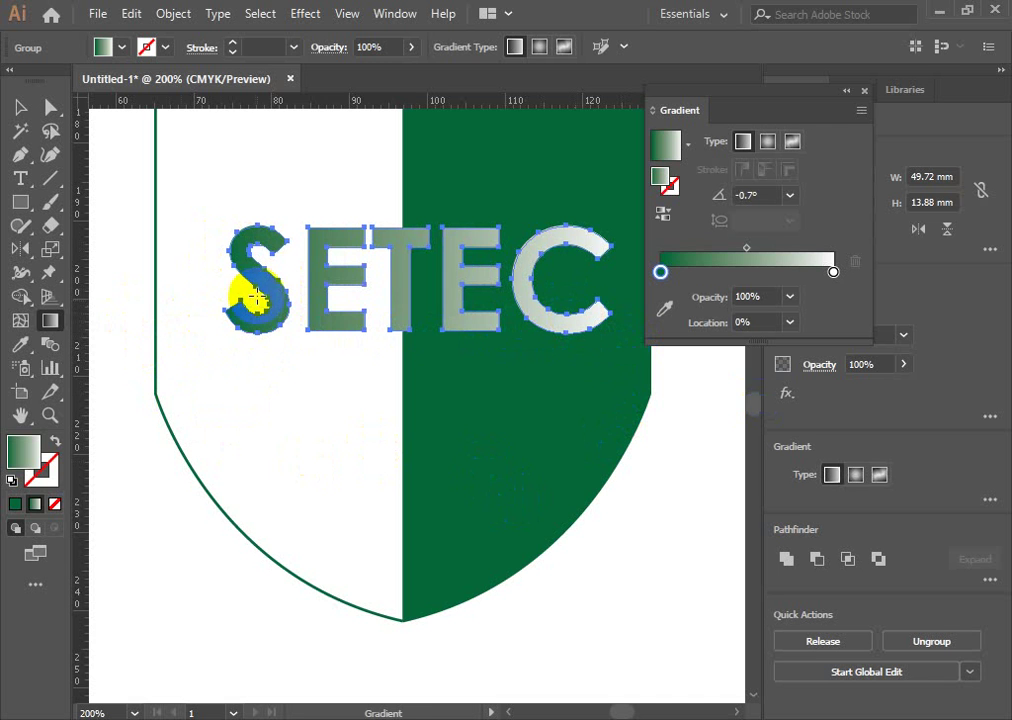
click(399, 317)
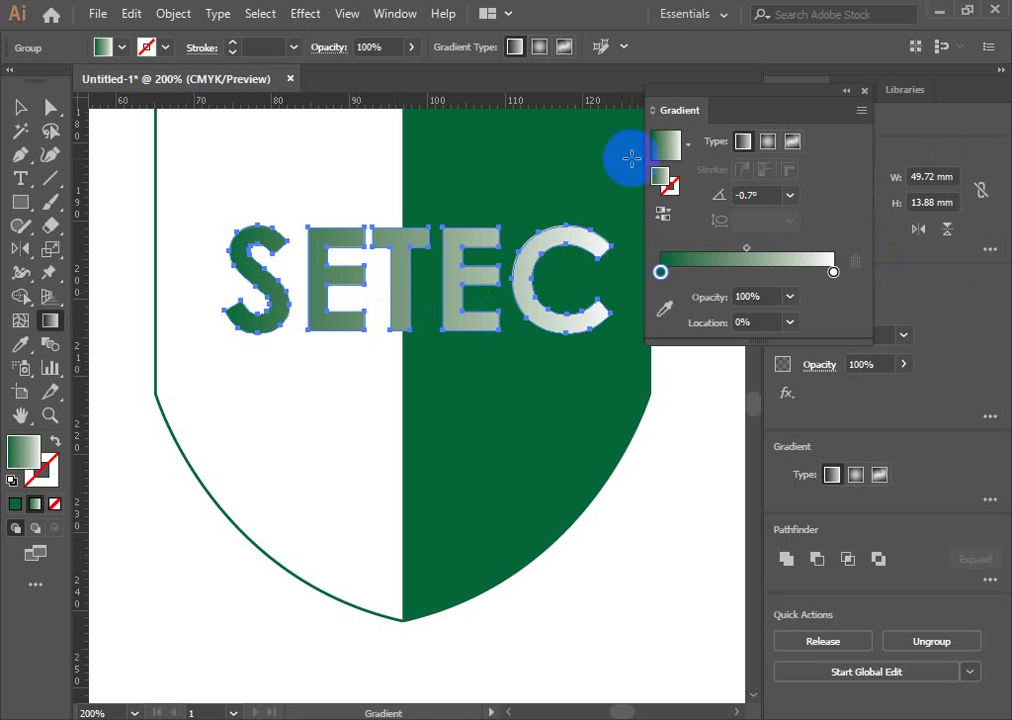
Set the gradient angle to 0° so it runs perfectly level.
click(790, 198)
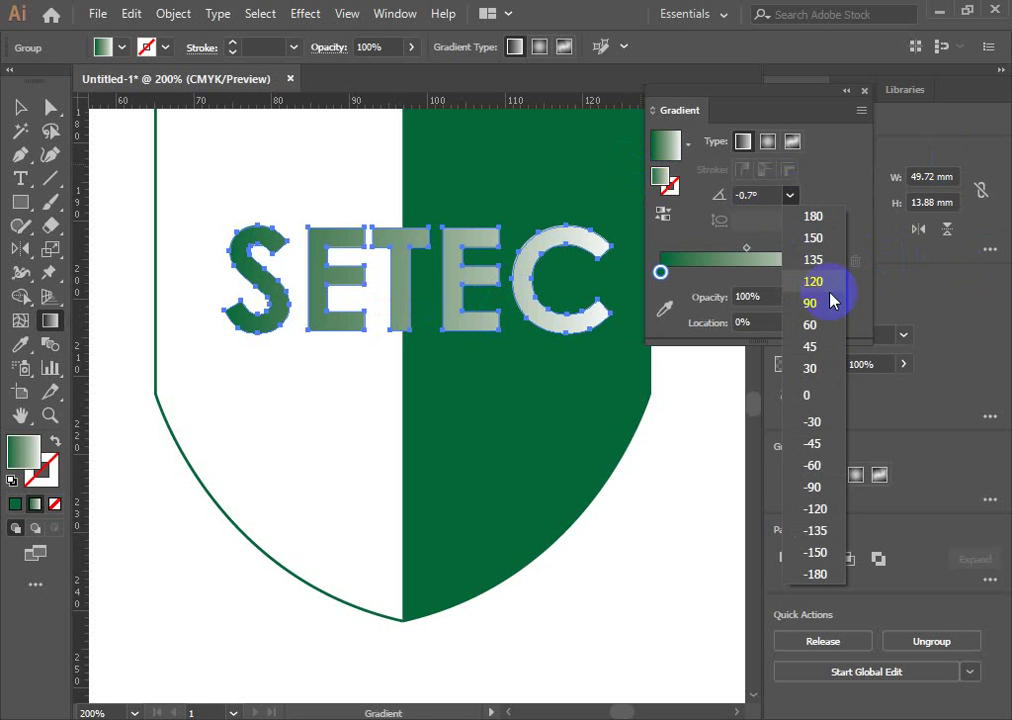
click(822, 396)
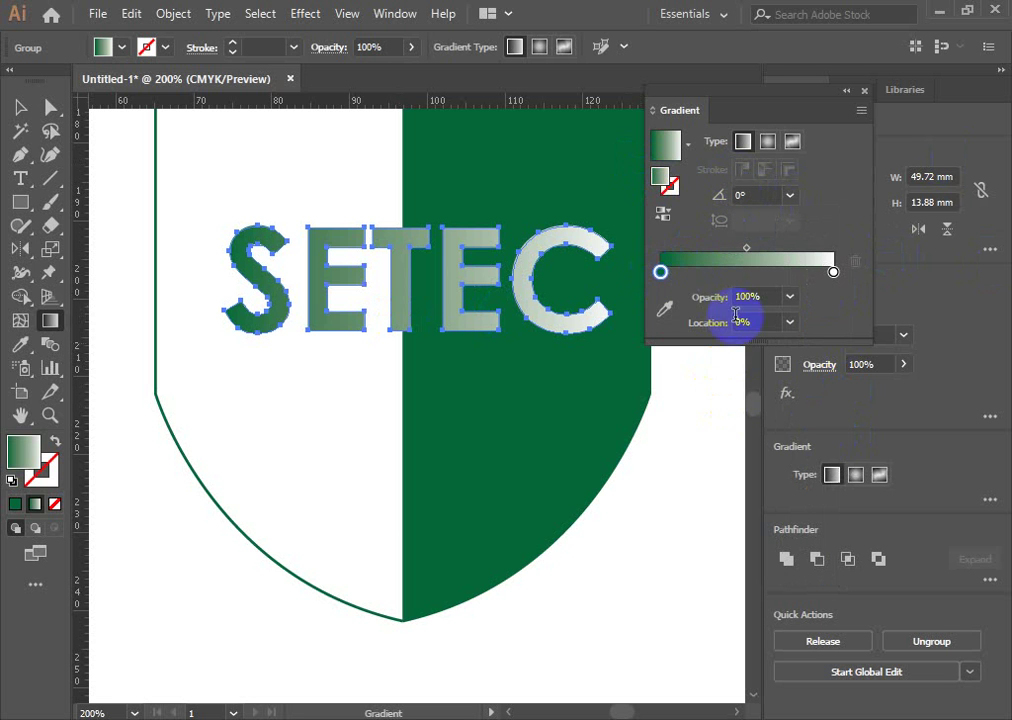
click(757, 322)
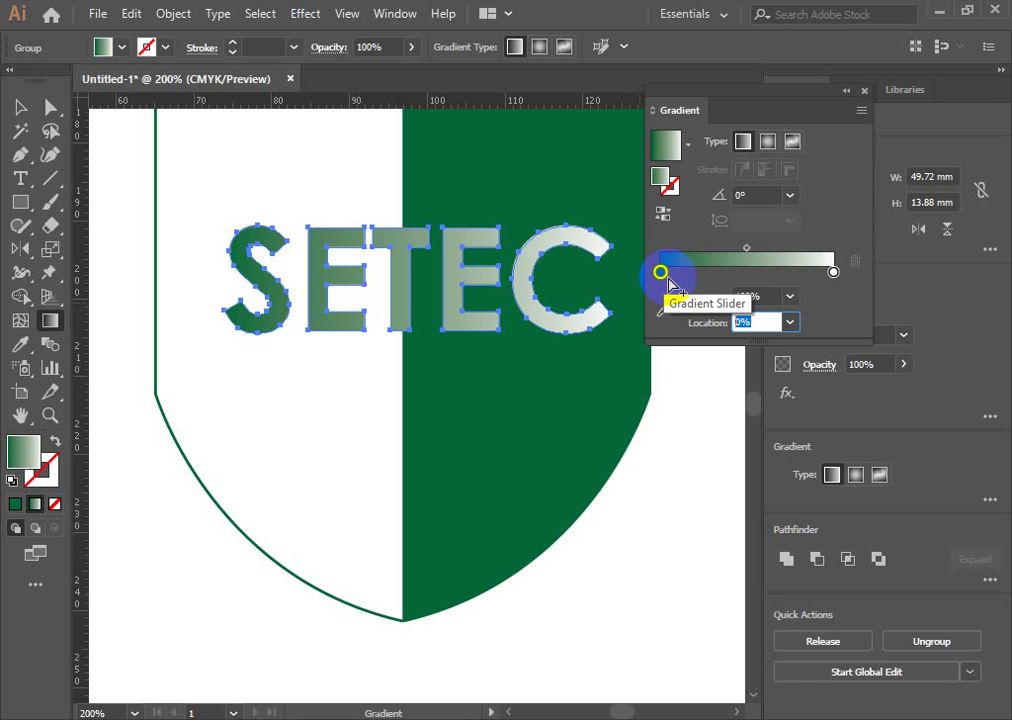
text(50)
Set both the green and white gradient stops to 50% location for a hard split.
key(Return)
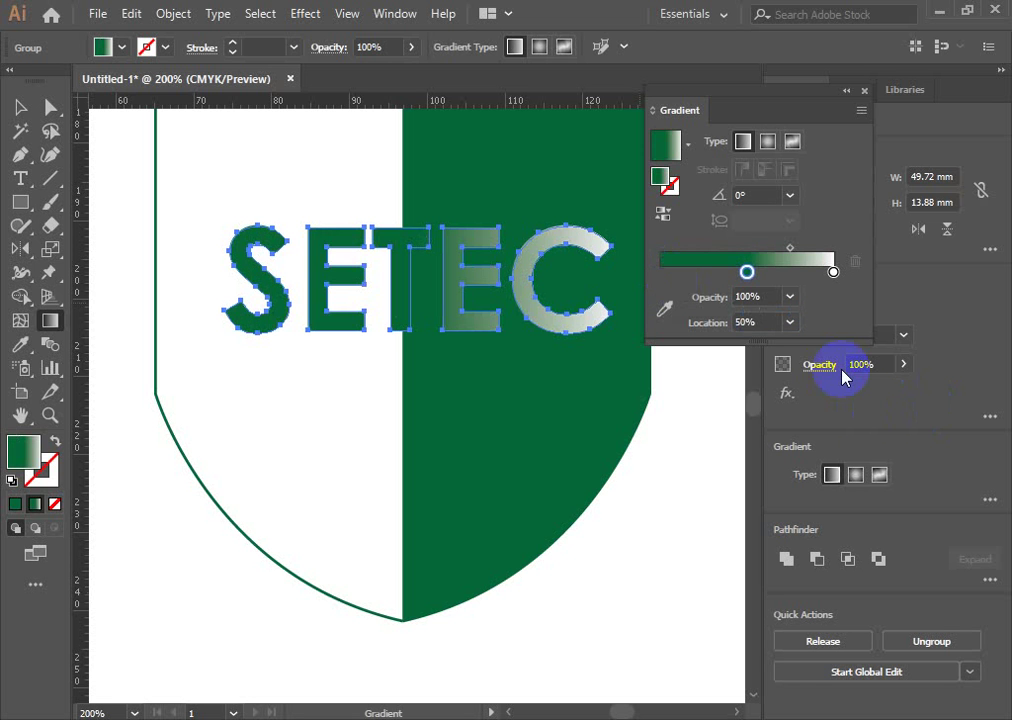
click(755, 296)
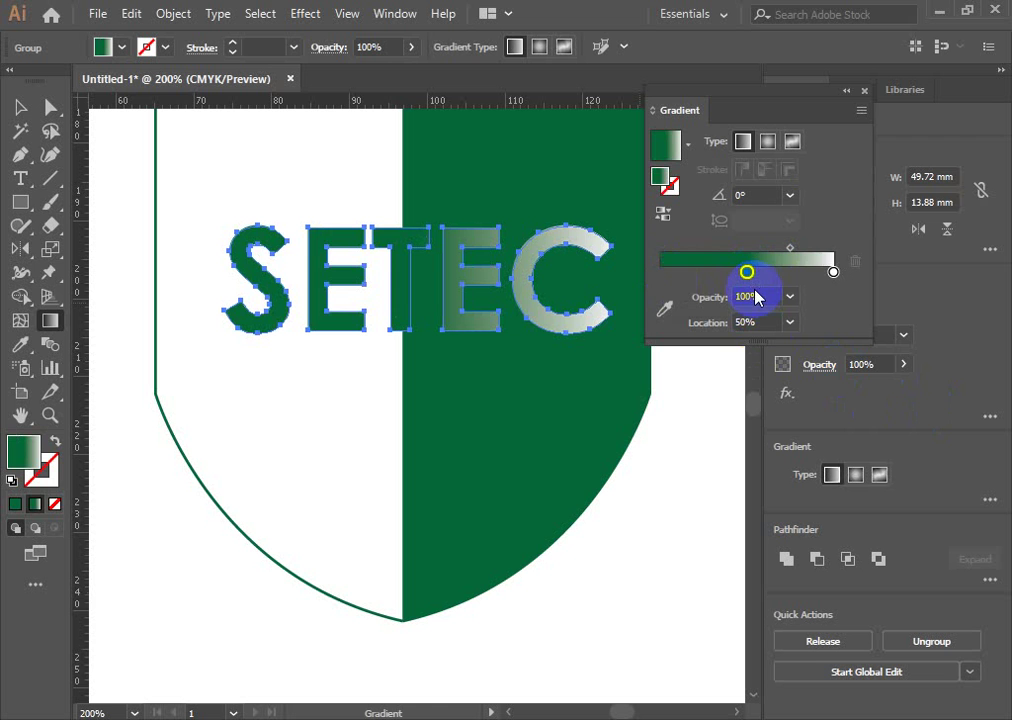
click(833, 272)
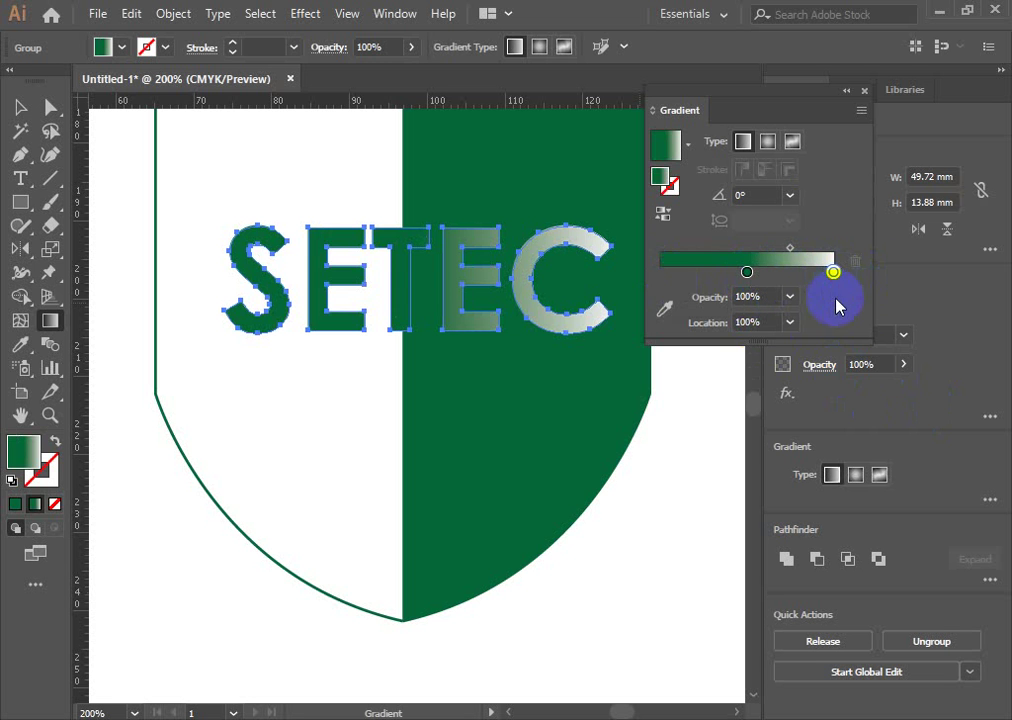
click(860, 363)
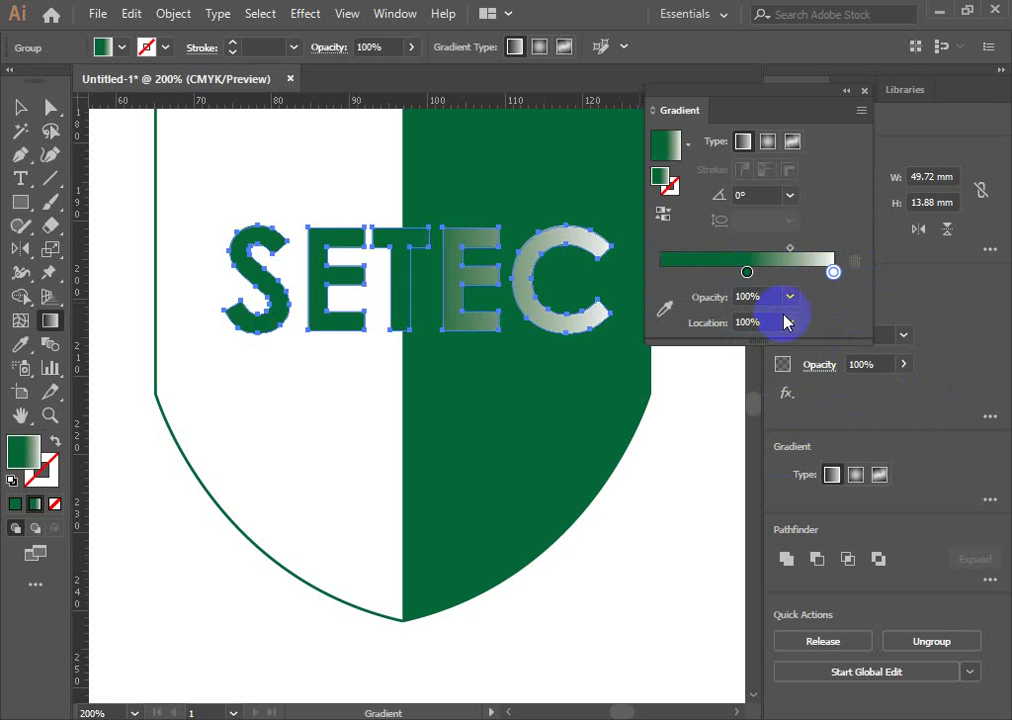
click(768, 322)
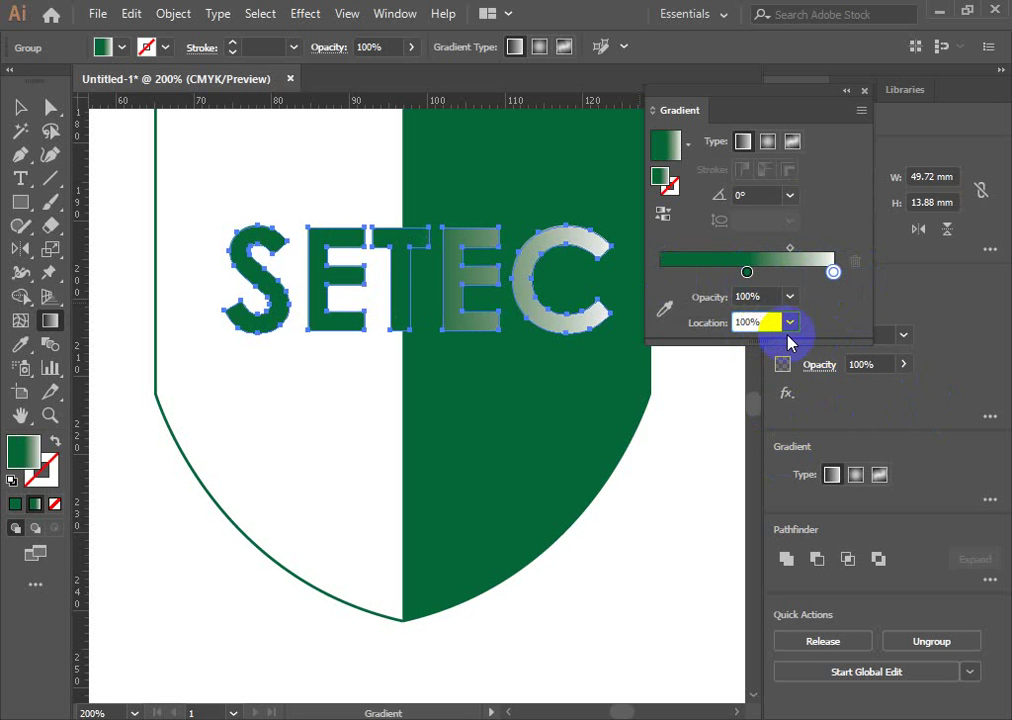
text(5)
key(BackSpace)
text(5)
text(0)
key(Return)
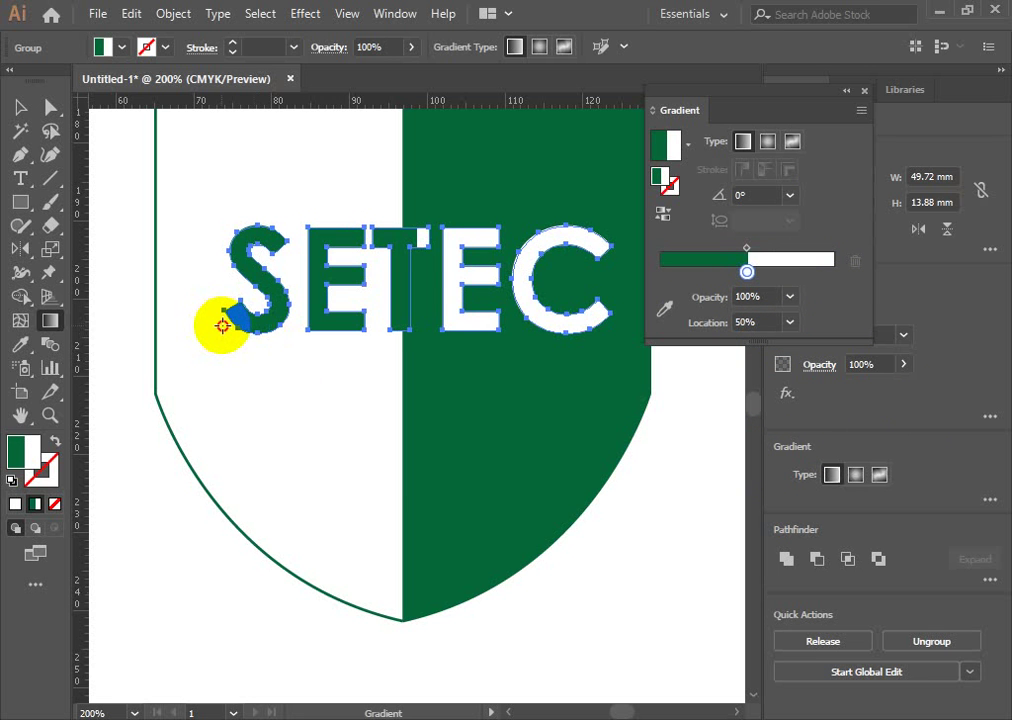
Try redrawing the gradient across the lettering, then undo the slanted result.
drag(222, 325, 599, 330)
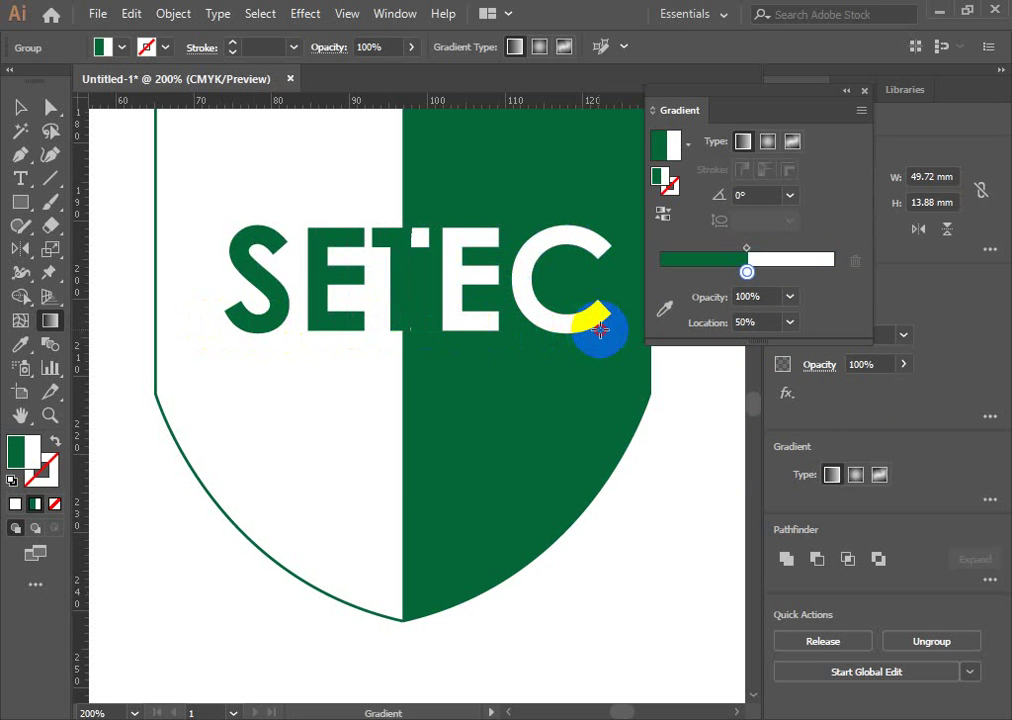
mouse_move(599, 330)
mouse_down()
mouse_move(121, 357)
mouse_move(531, 380)
mouse_move(718, 373)
mouse_move(407, 383)
mouse_move(418, 376)
mouse_up()
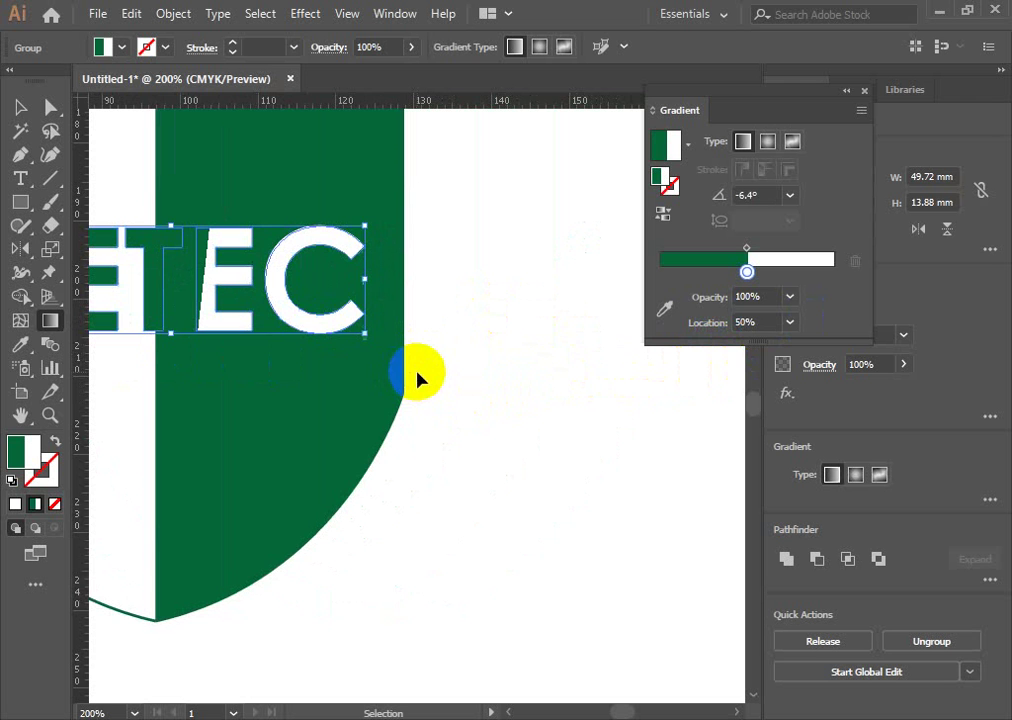
key(ctrl+z)
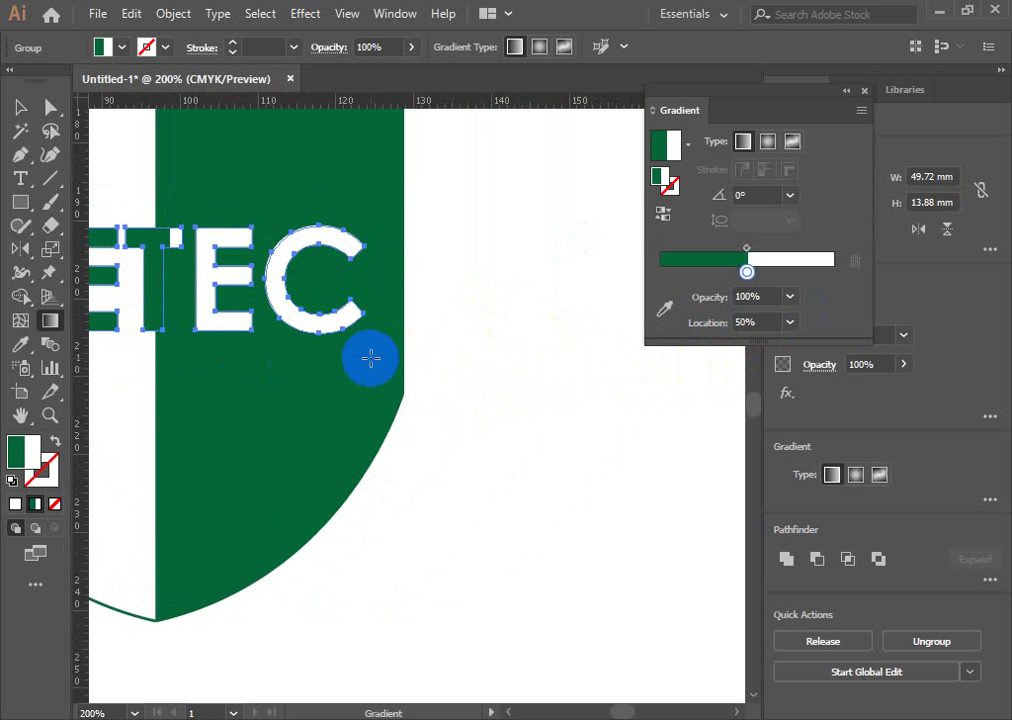
mouse_move(179, 369)
mouse_down()
mouse_move(551, 339)
mouse_move(492, 359)
mouse_up()
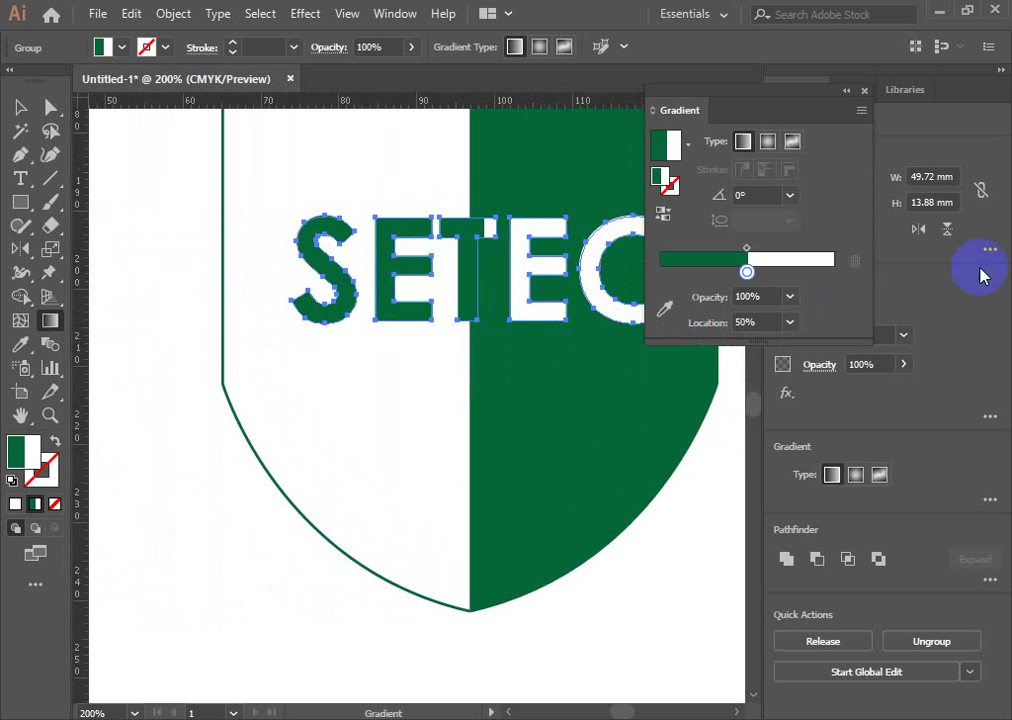
Move both gradient stops to 46% location so the split aligns with the shield's centre.
mouse_move(746, 271)
mouse_down()
mouse_move(755, 271)
mouse_move(742, 283)
mouse_move(790, 272)
mouse_up()
click(740, 272)
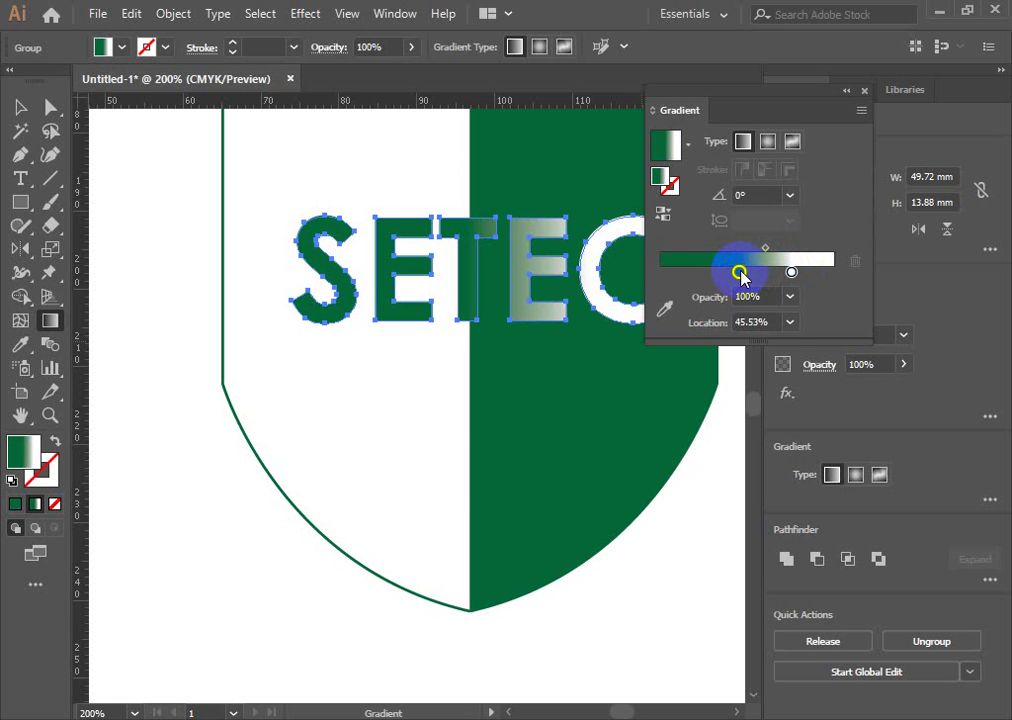
click(778, 322)
drag(774, 320, 671, 319)
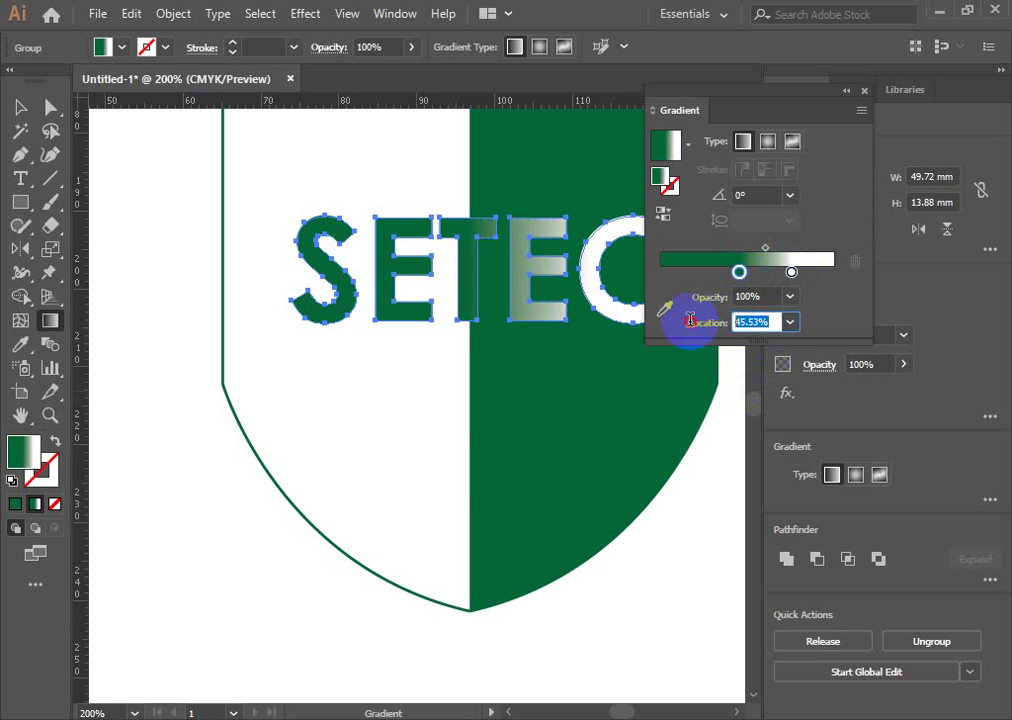
text(46)
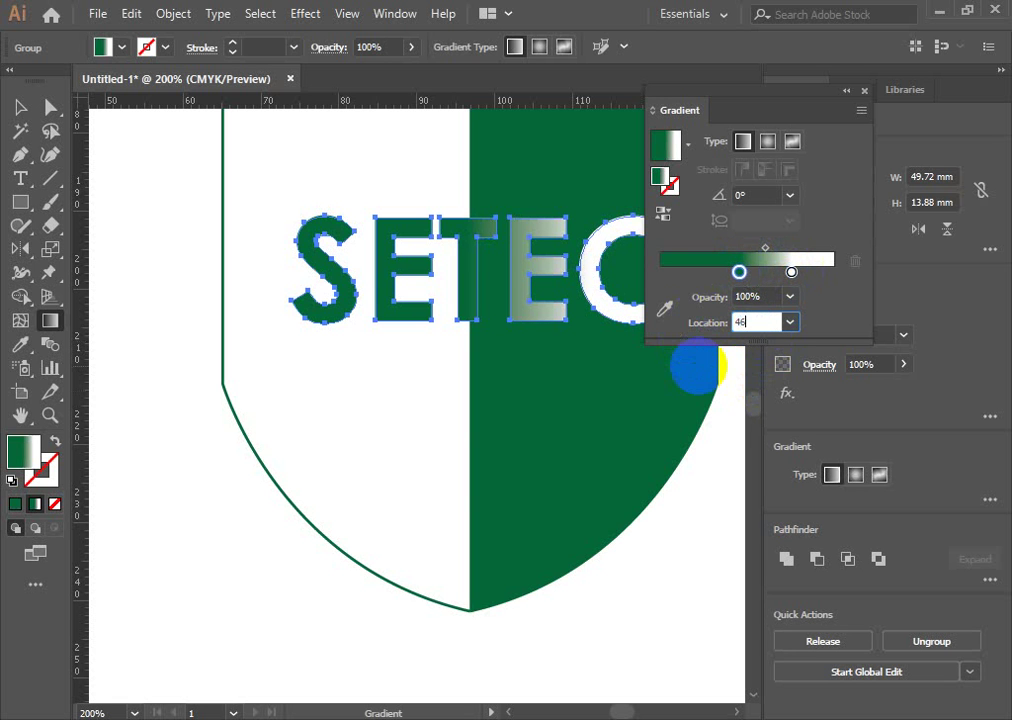
key(Return)
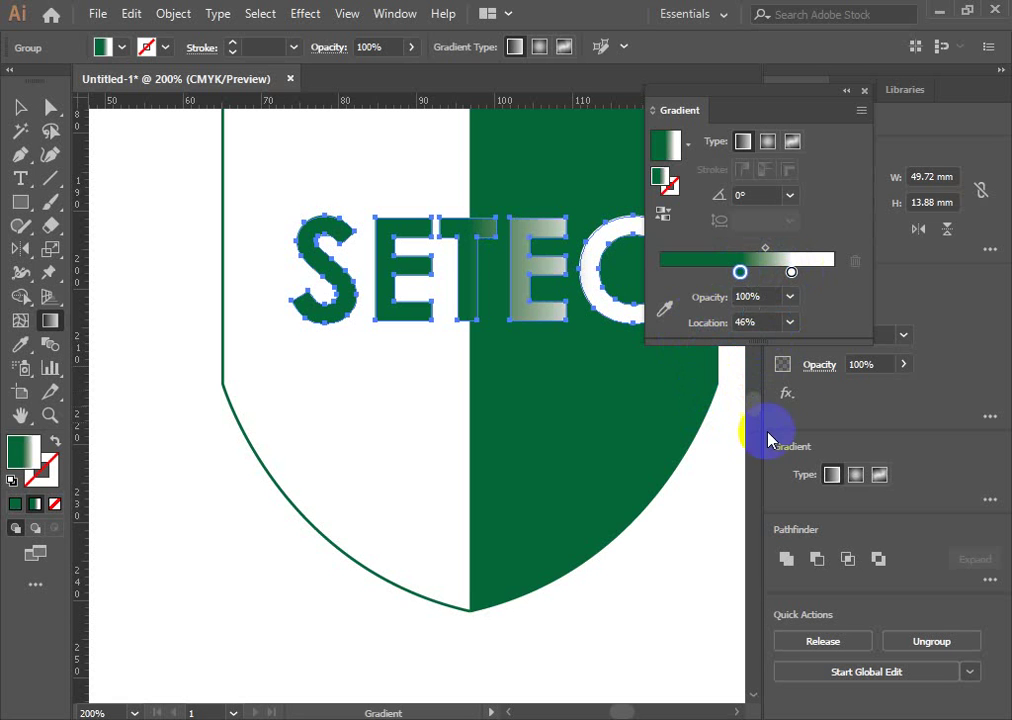
drag(697, 367, 791, 272)
click(791, 273)
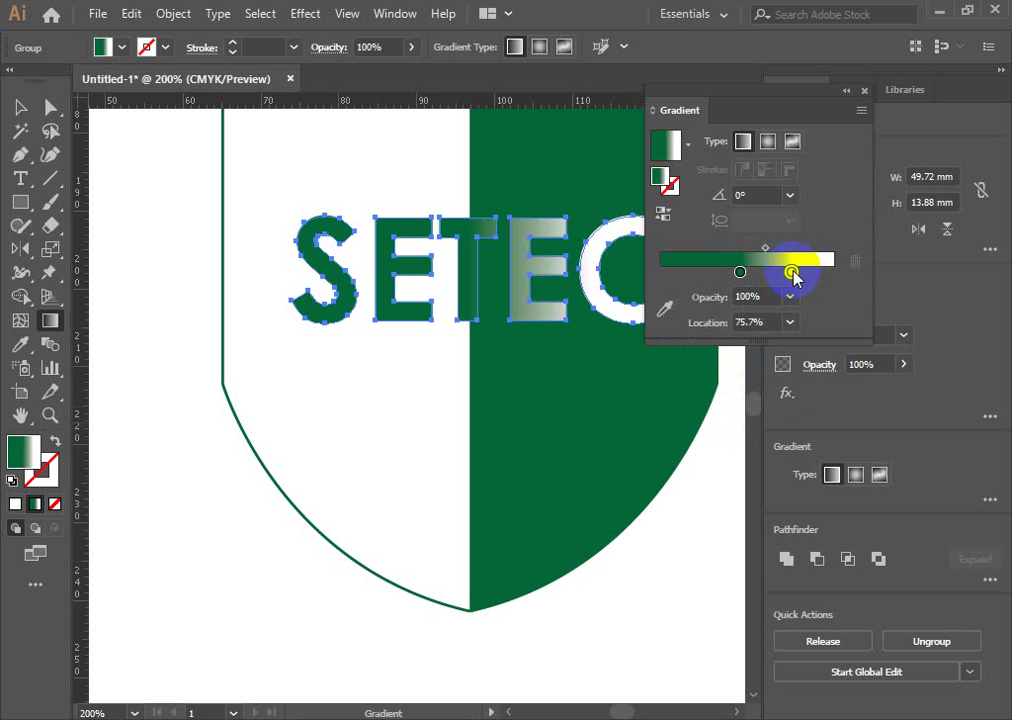
click(768, 322)
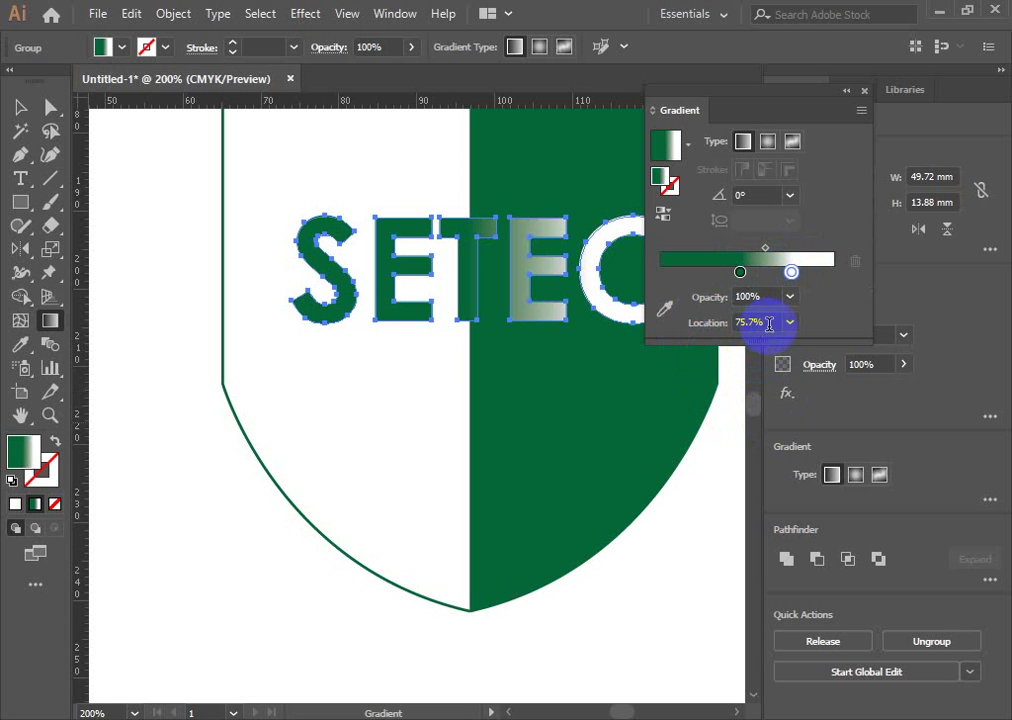
text(46)
key(Return)
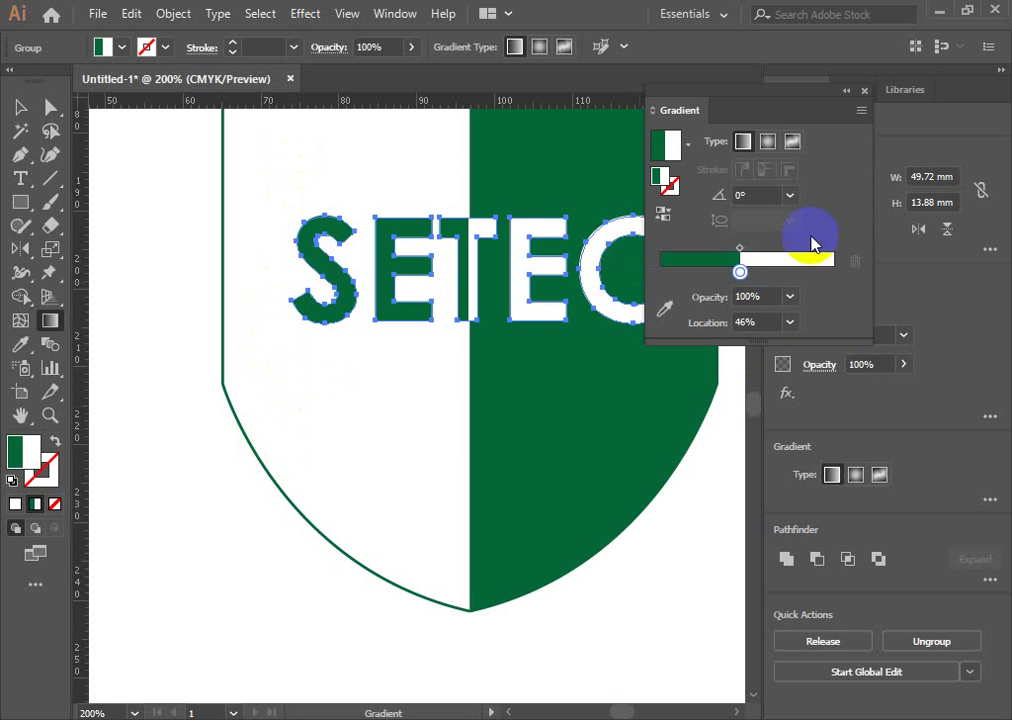
Close the Gradient panel, deselect the lettering and adjust the zoom.
click(21, 107)
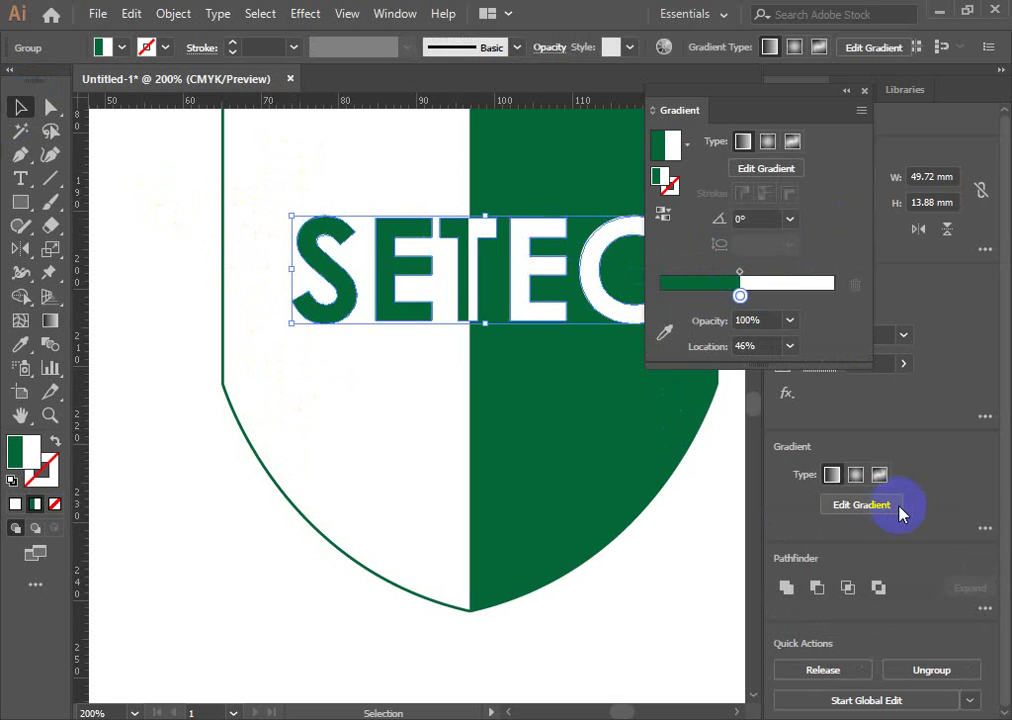
click(864, 90)
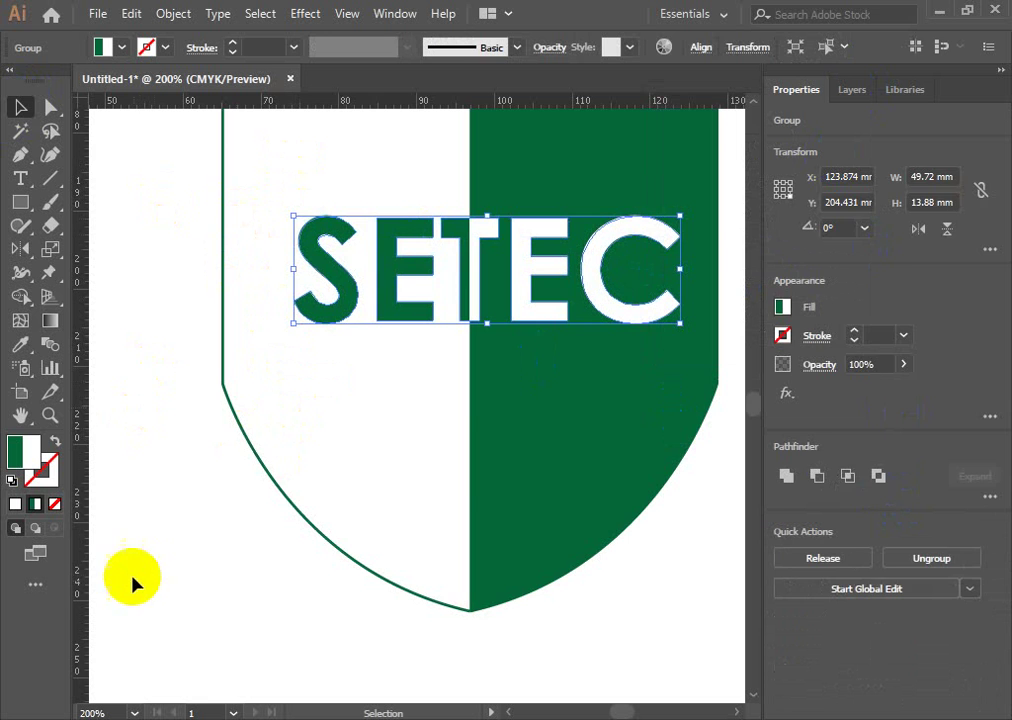
click(165, 582)
scroll(470, 316, down, 2)
scroll(486, 425, up, 2)
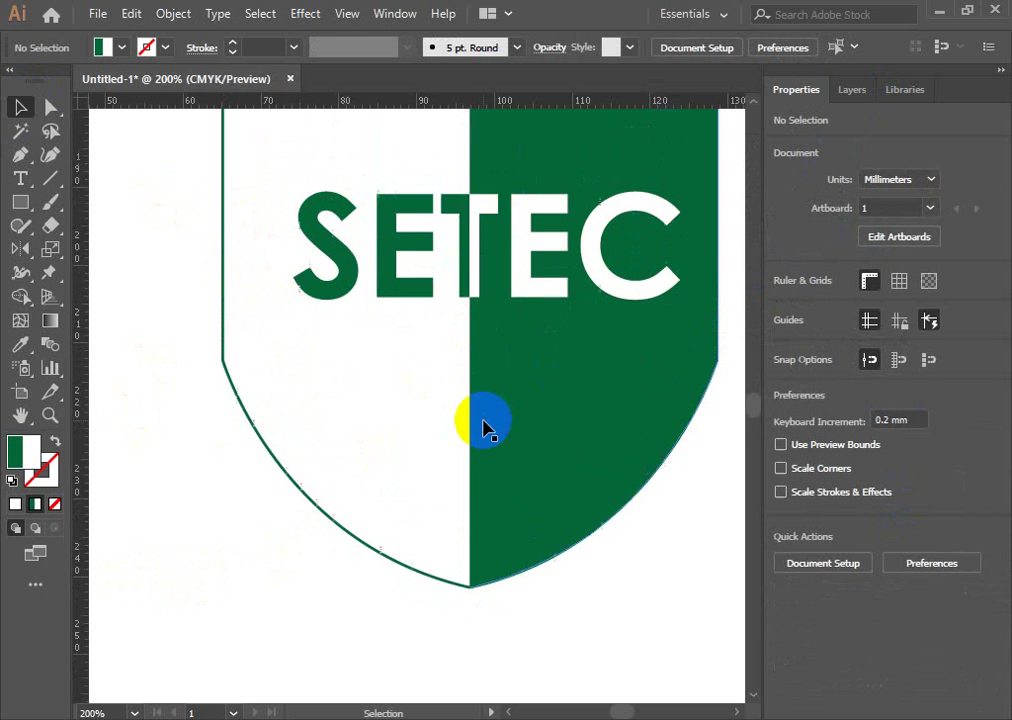
scroll(486, 425, up, 1)
scroll(408, 455, down, 3)
scroll(408, 455, up, 1)
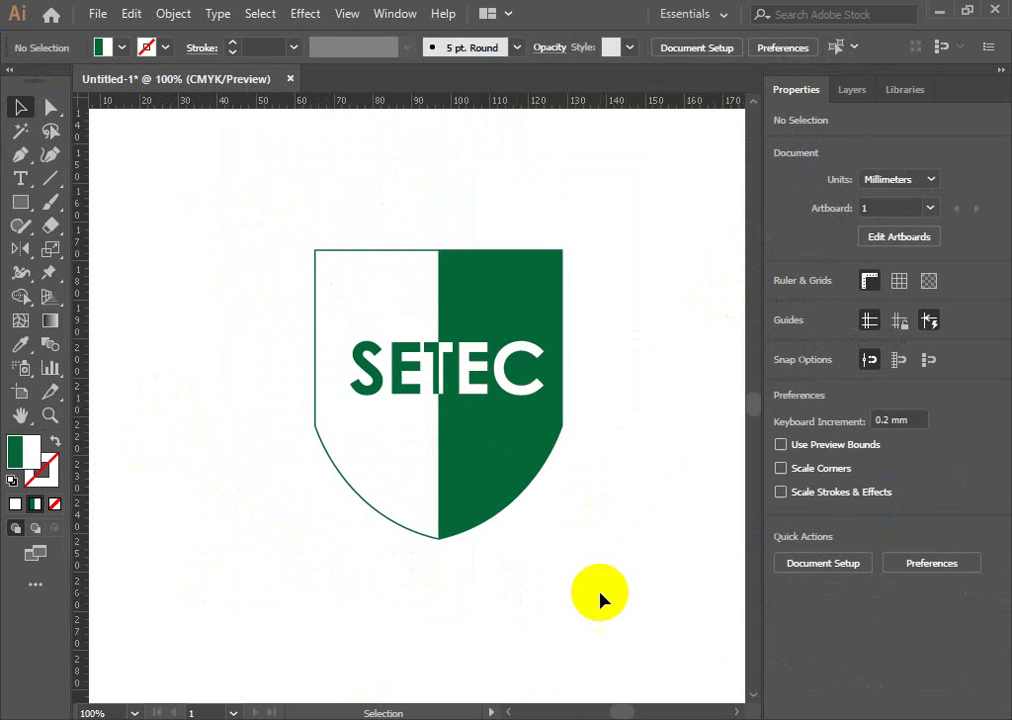
Draw an 80.504 mm circle with the Ellipse tool, centred on the shield.
drag(600, 598, 608, 488)
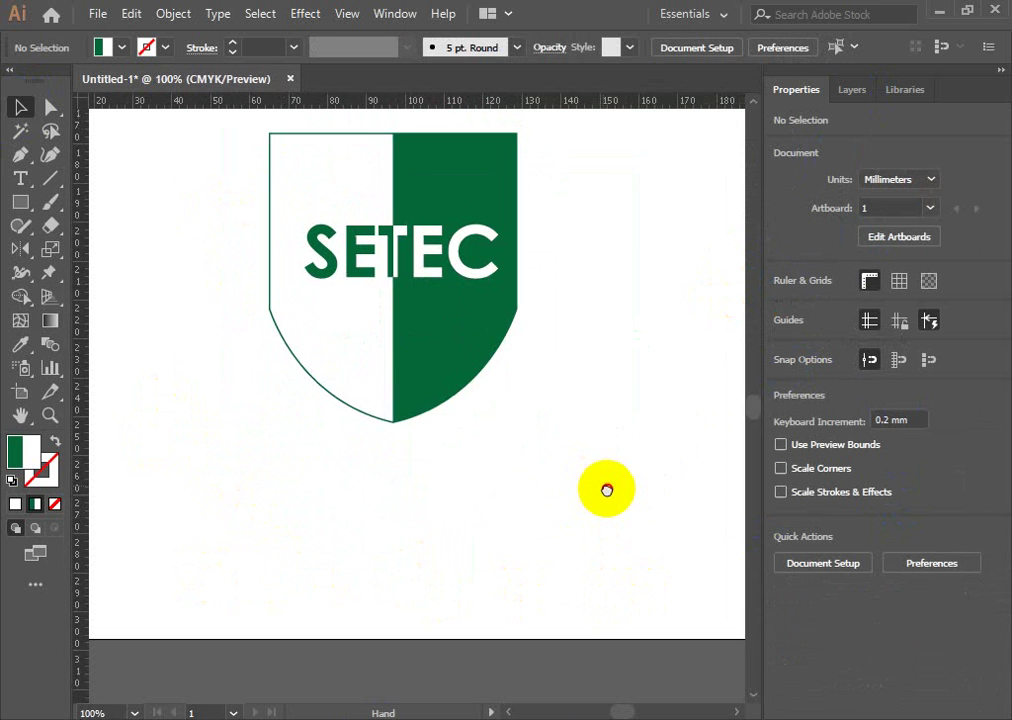
click(21, 202)
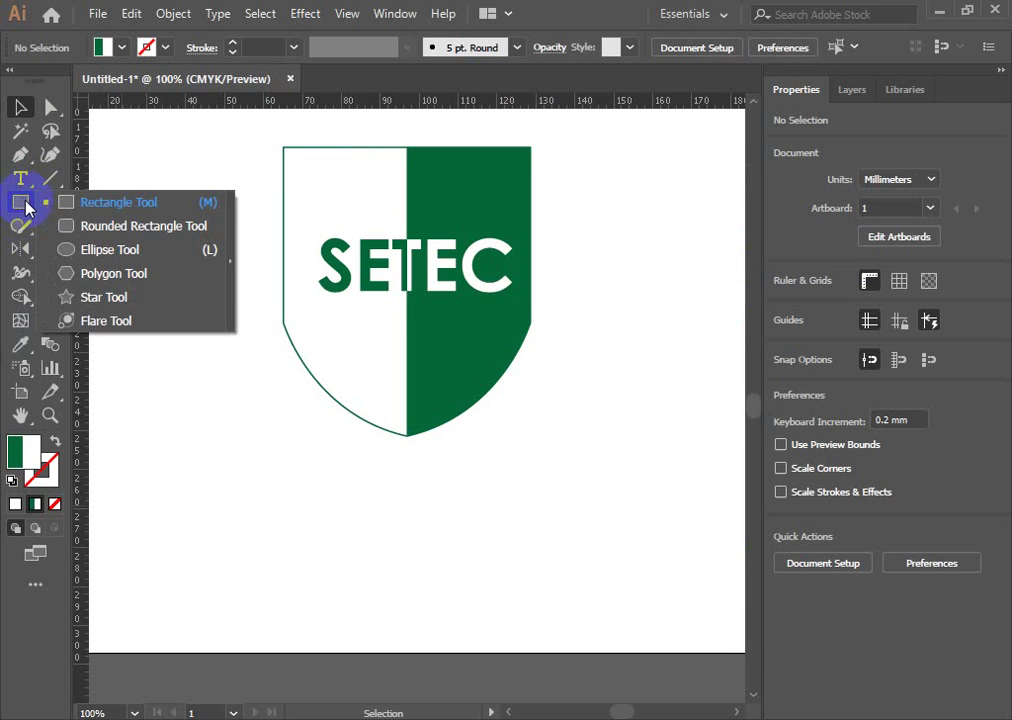
click(77, 251)
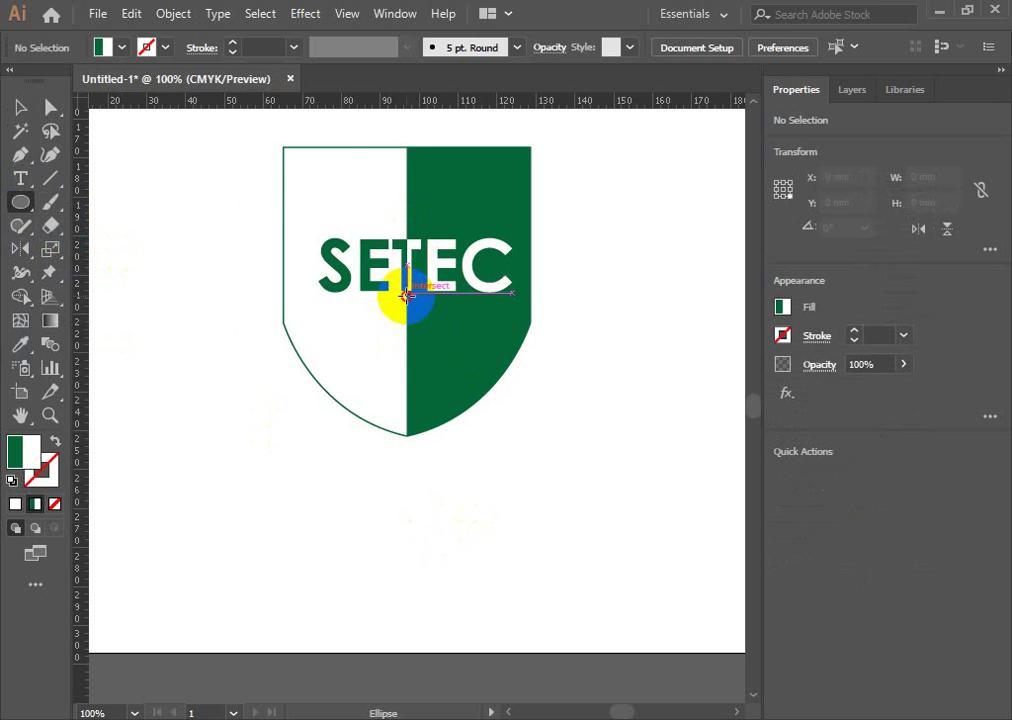
drag(406, 295, 564, 400)
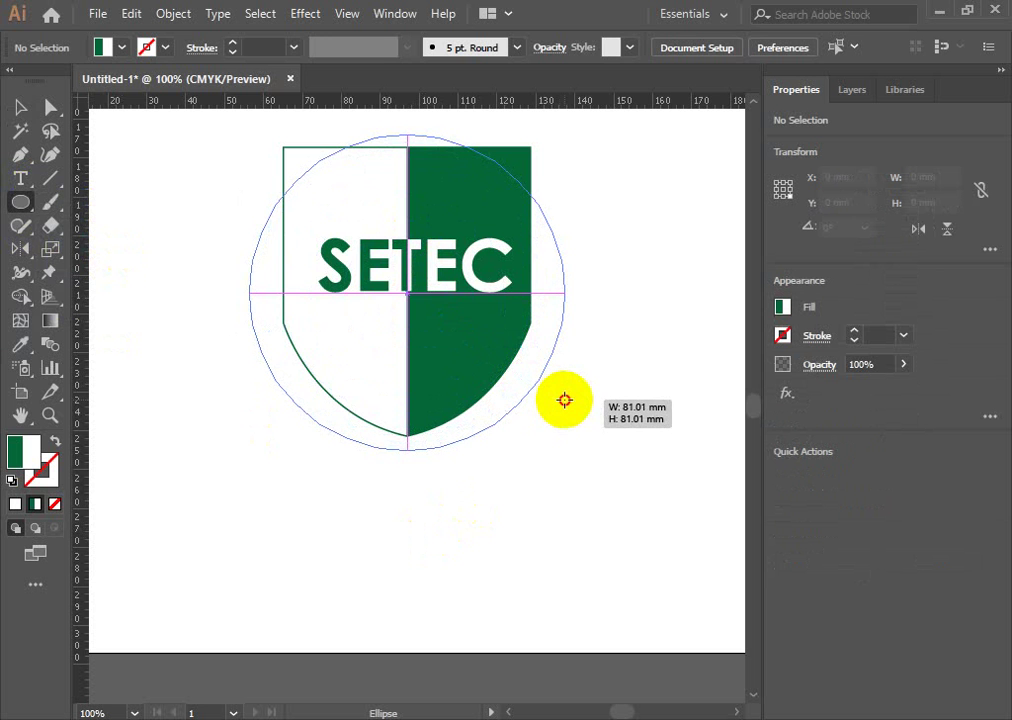
drag(564, 400, 560, 397)
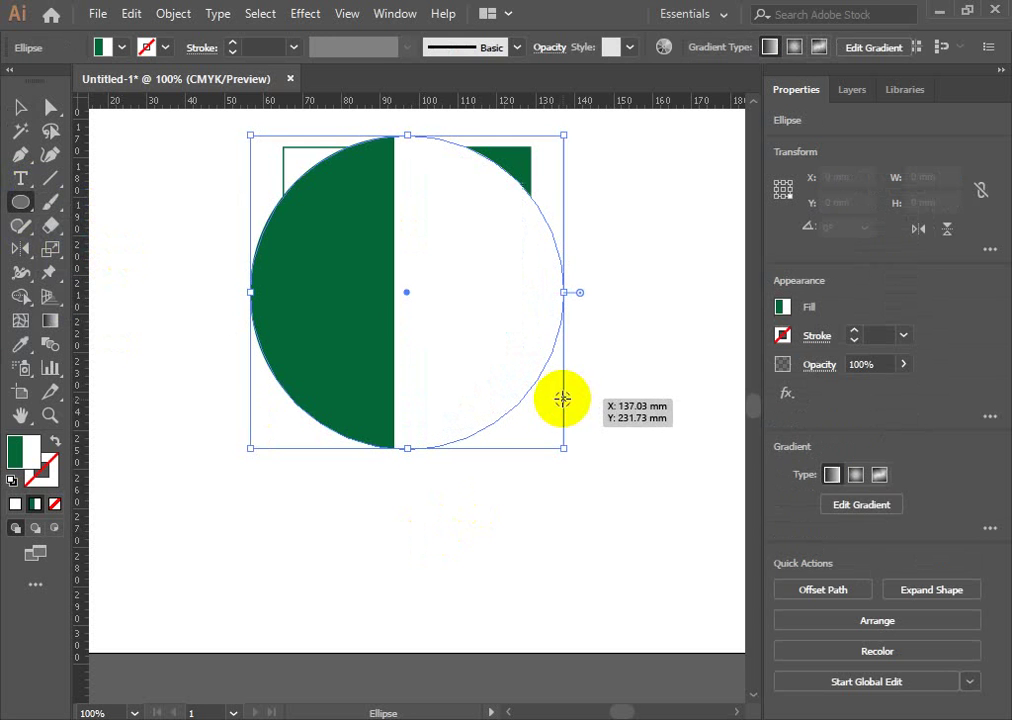
Give the circle no fill and a dark green stroke.
click(55, 503)
click(166, 47)
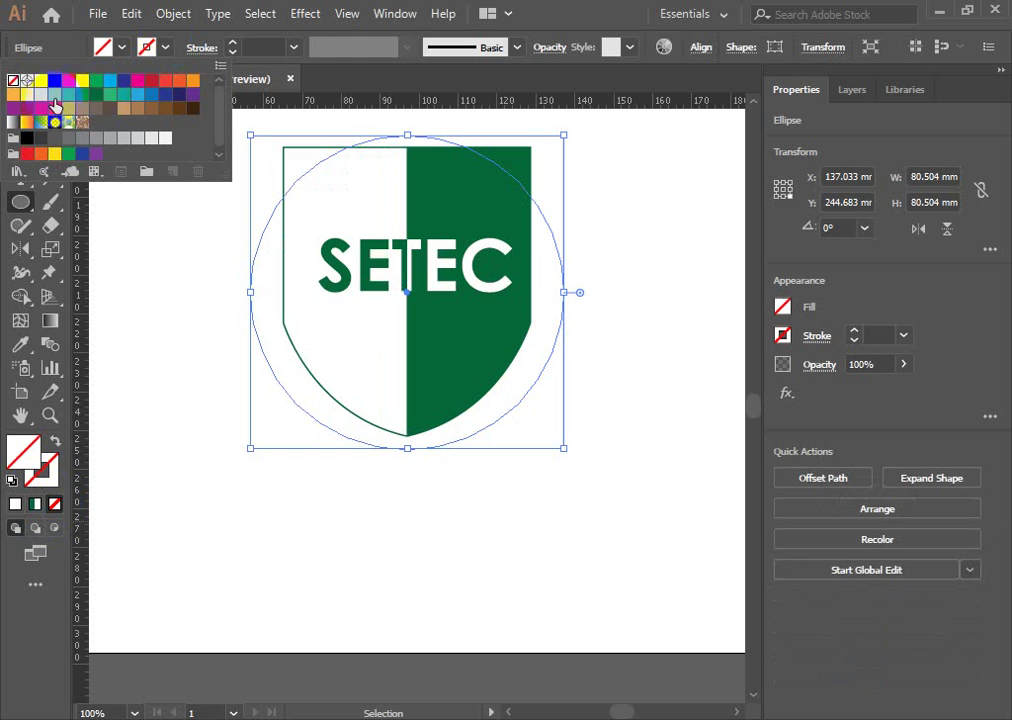
click(96, 94)
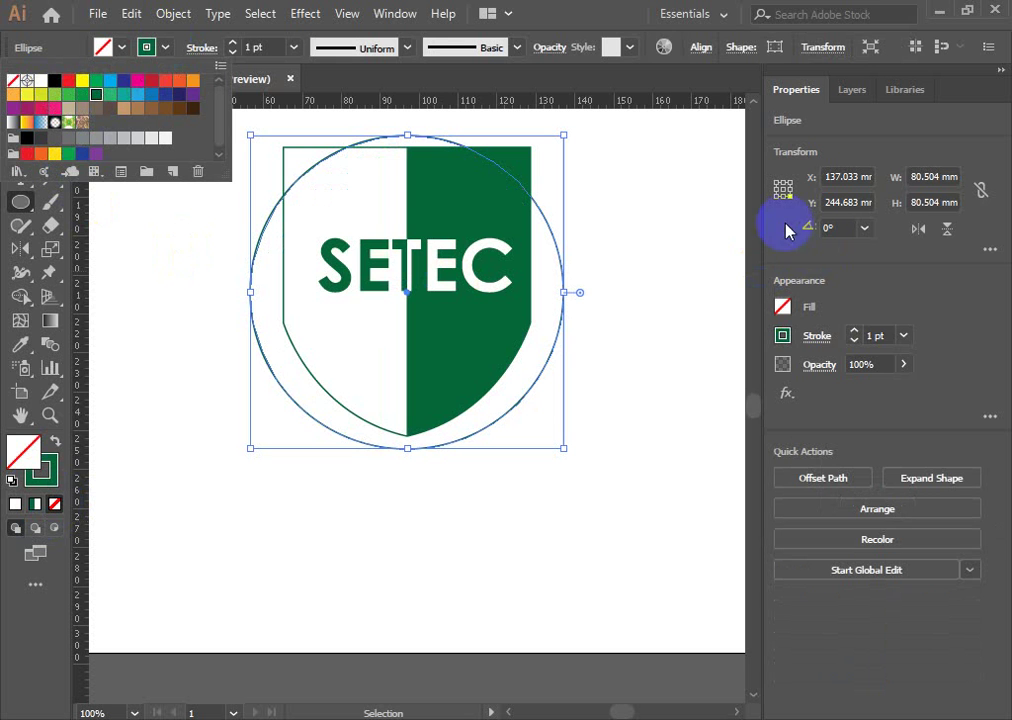
key(Escape)
Nudge the circle down and narrow it to 76.44 × 80.504 mm.
click(20, 107)
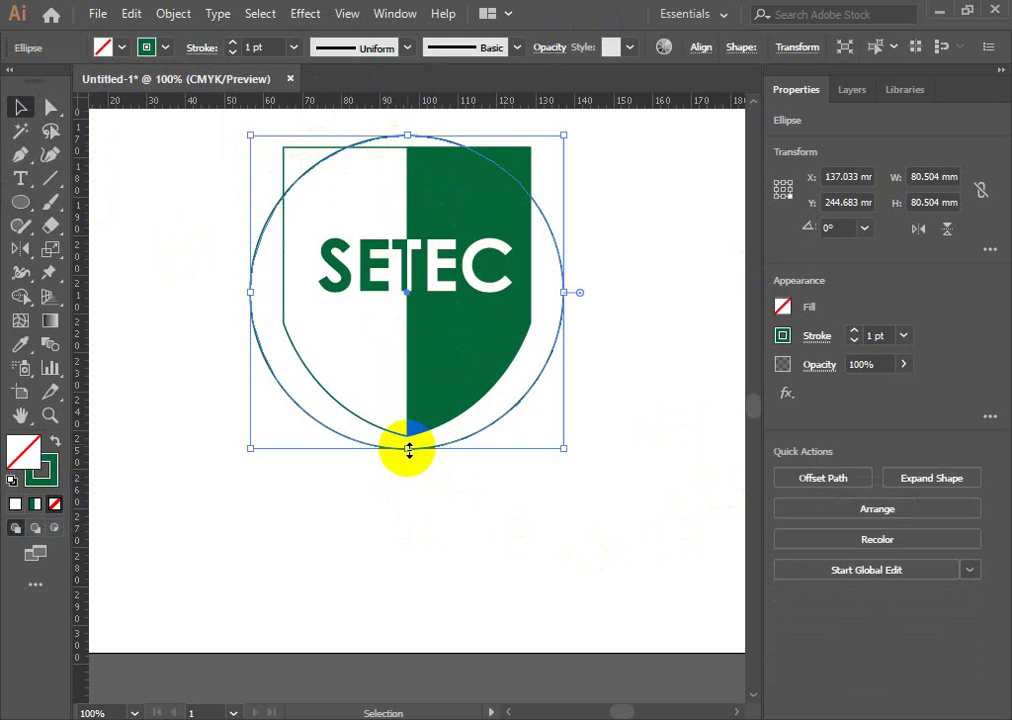
drag(408, 450, 408, 455)
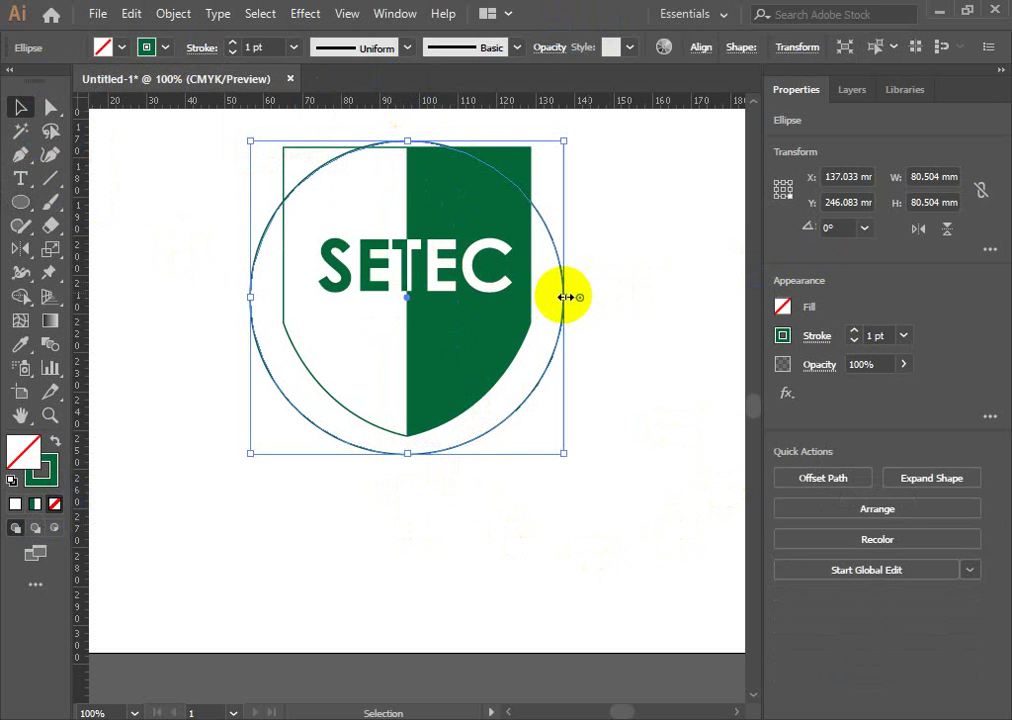
drag(564, 296, 557, 295)
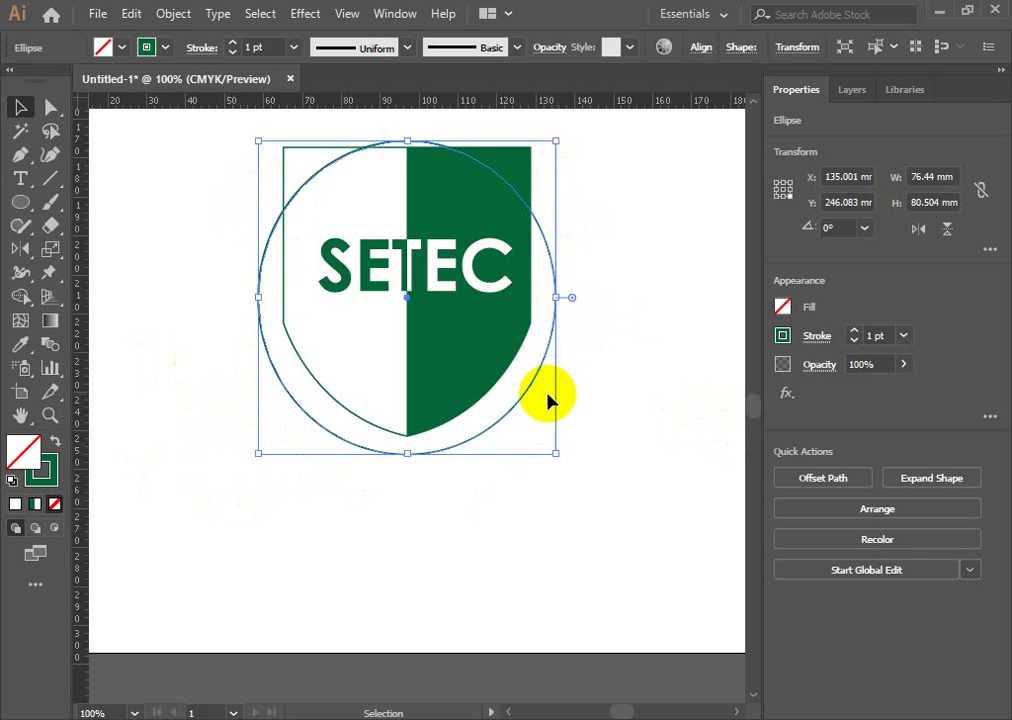
scroll(398, 340, up, 3)
scroll(410, 370, up, 3)
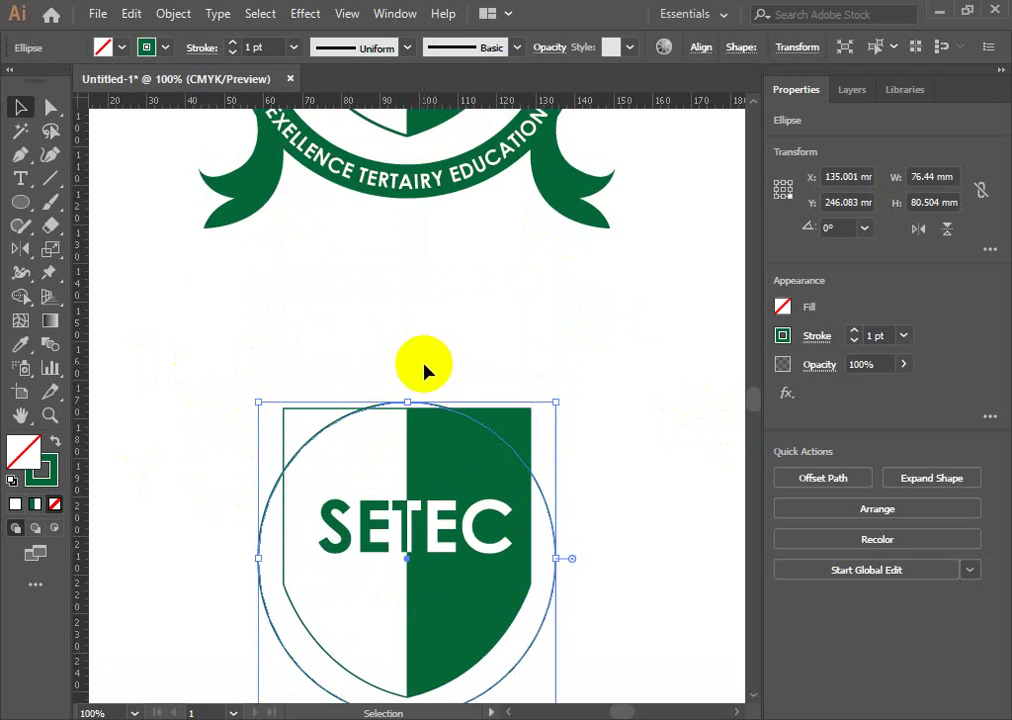
scroll(424, 371, up, 3)
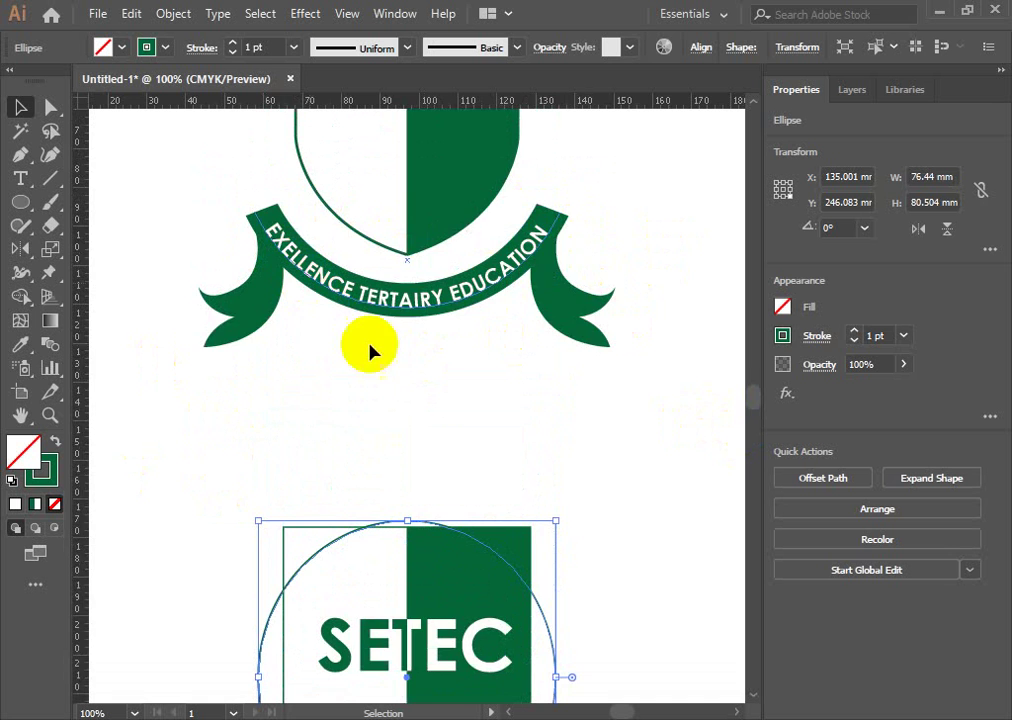
scroll(560, 255, down, 2)
scroll(515, 425, down, 3)
scroll(517, 425, down, 2)
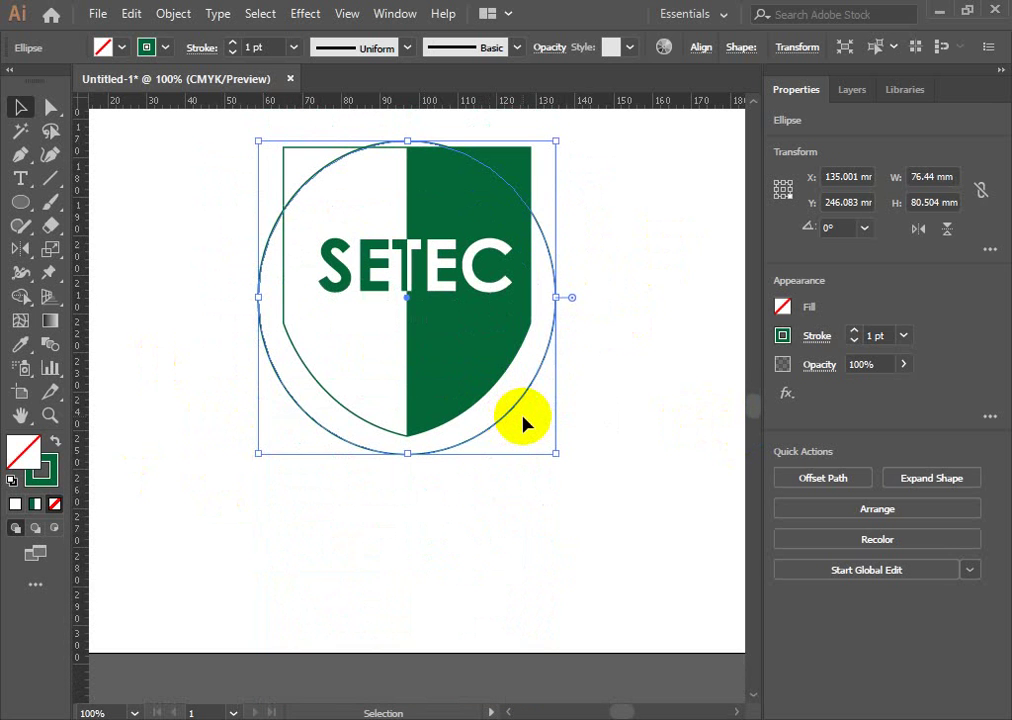
key(a)
key(v)
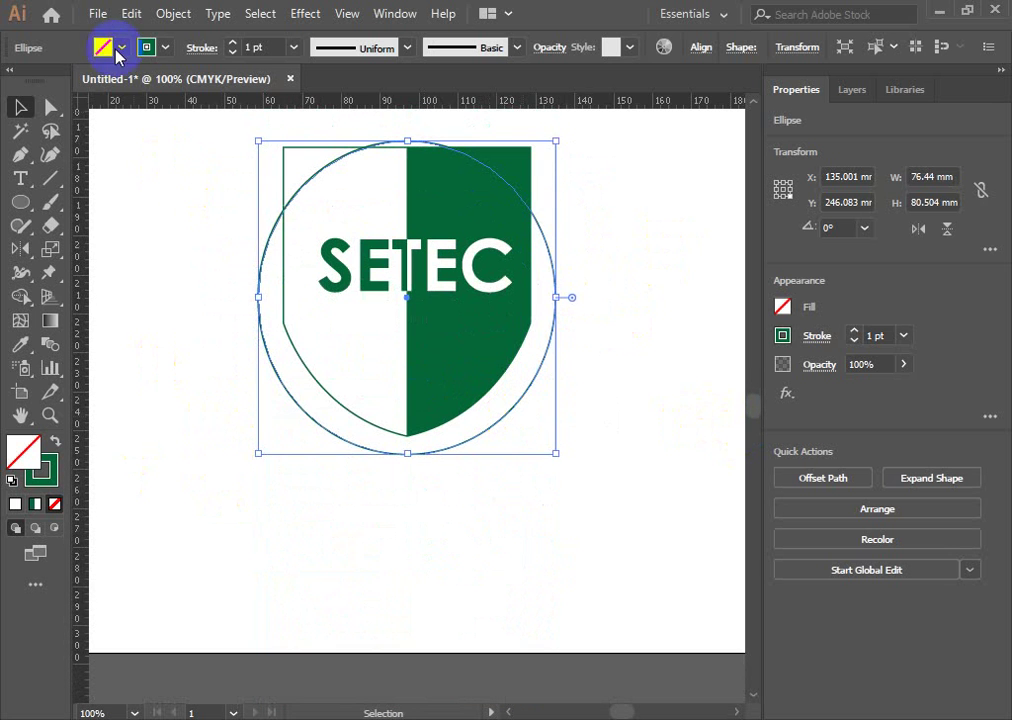
click(131, 13)
Copy the circle, paste it in front and enlarge it to about 92 × 97 mm.
click(183, 108)
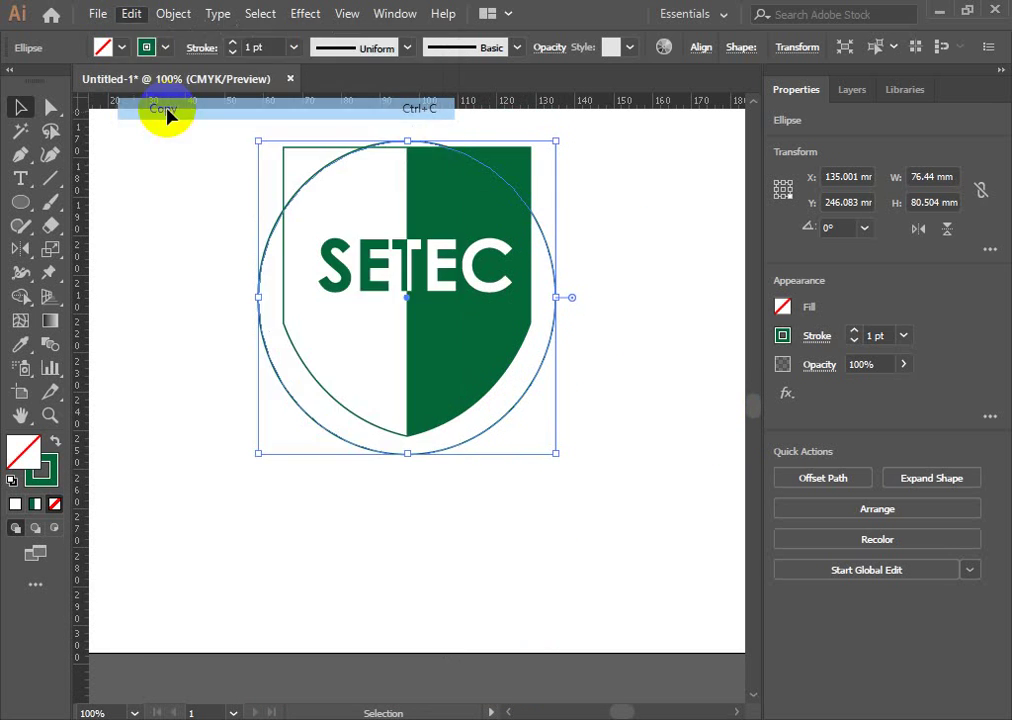
click(622, 400)
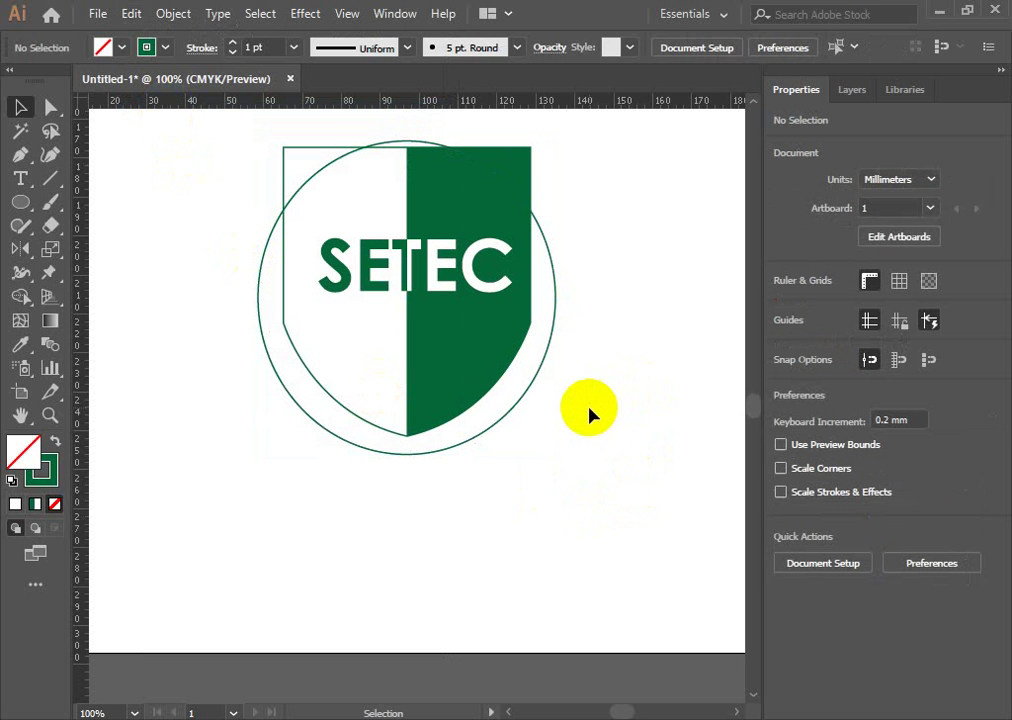
click(132, 15)
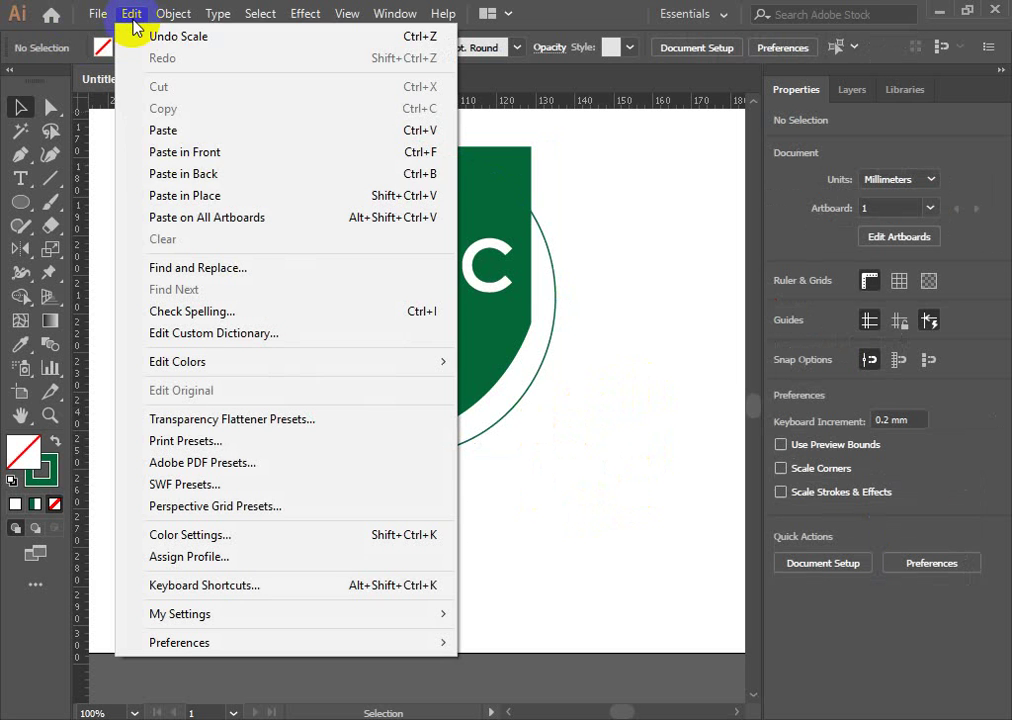
click(218, 158)
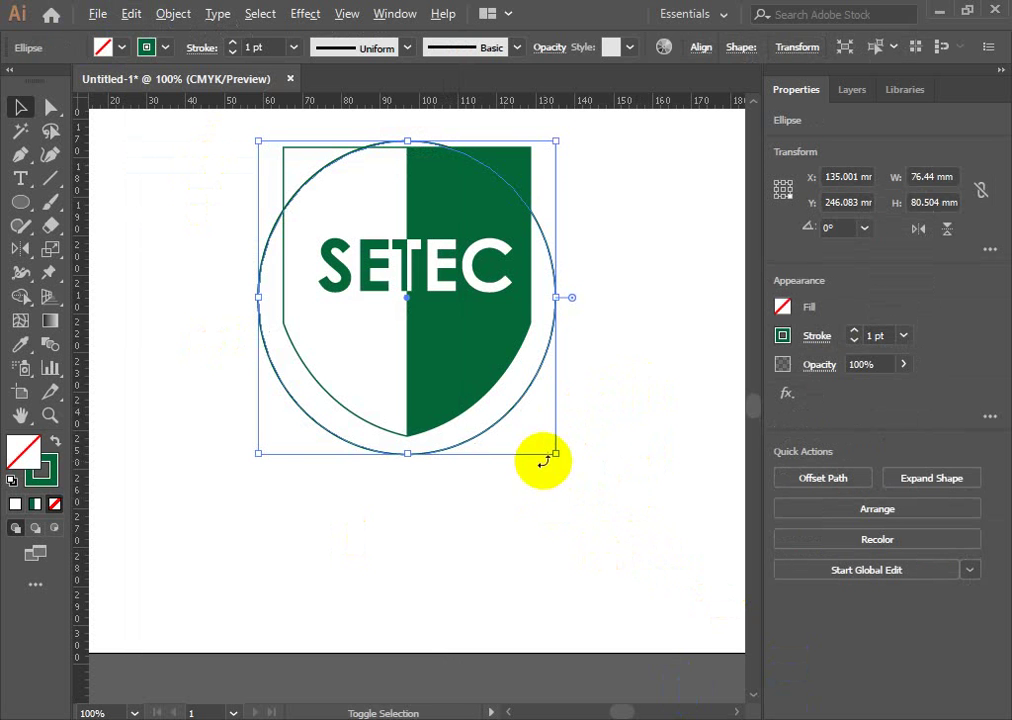
drag(557, 454, 585, 485)
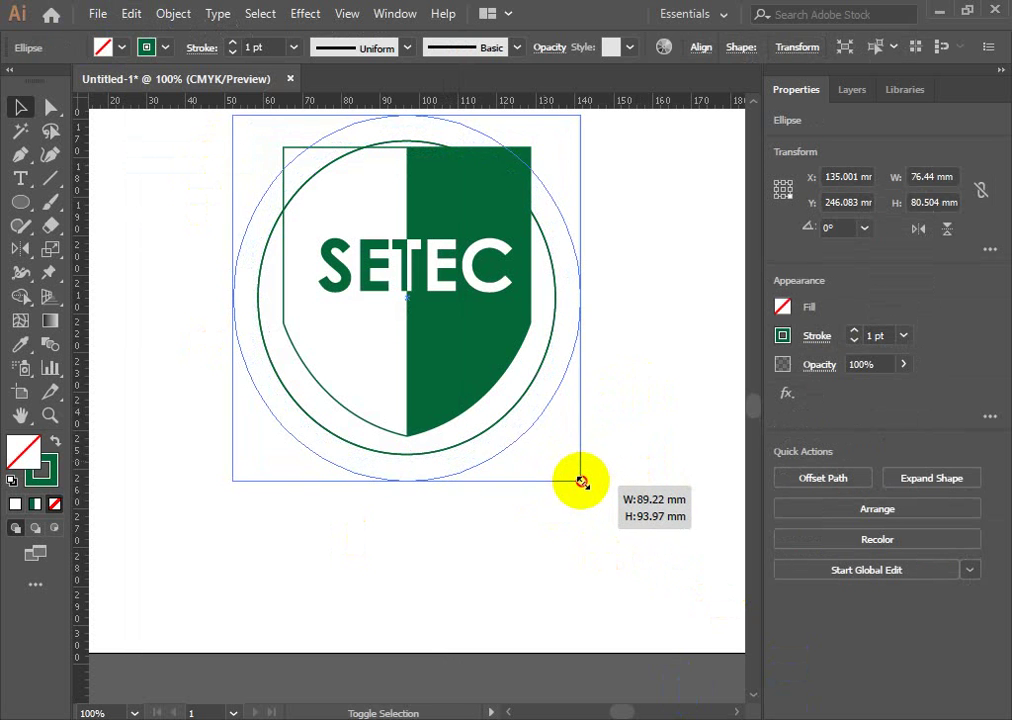
drag(585, 485, 586, 487)
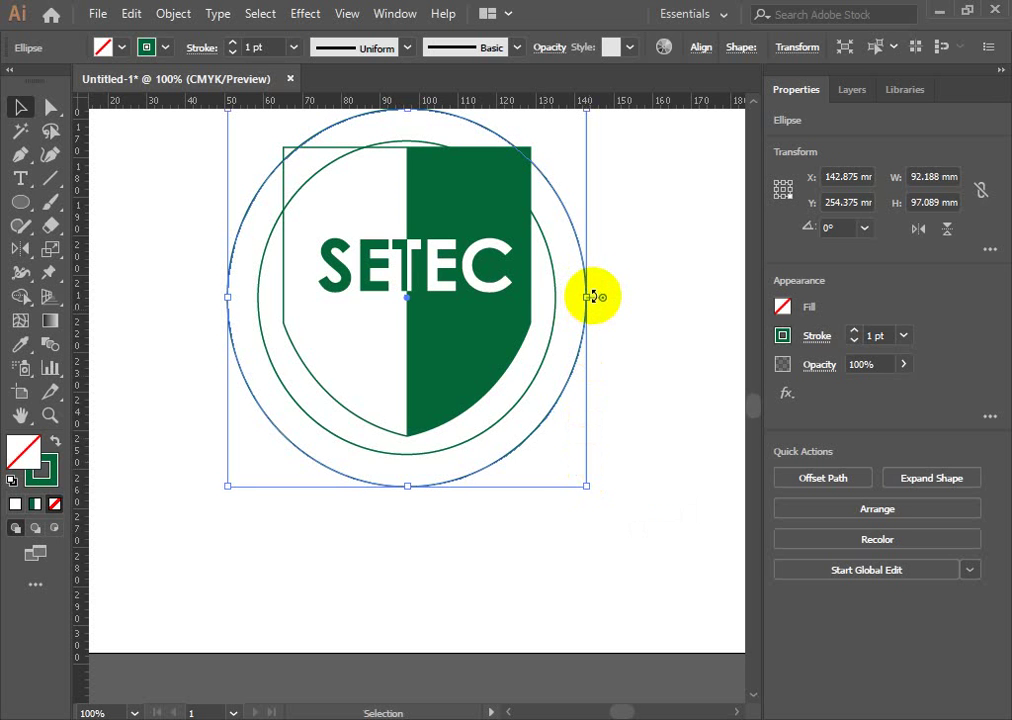
drag(586, 297, 593, 297)
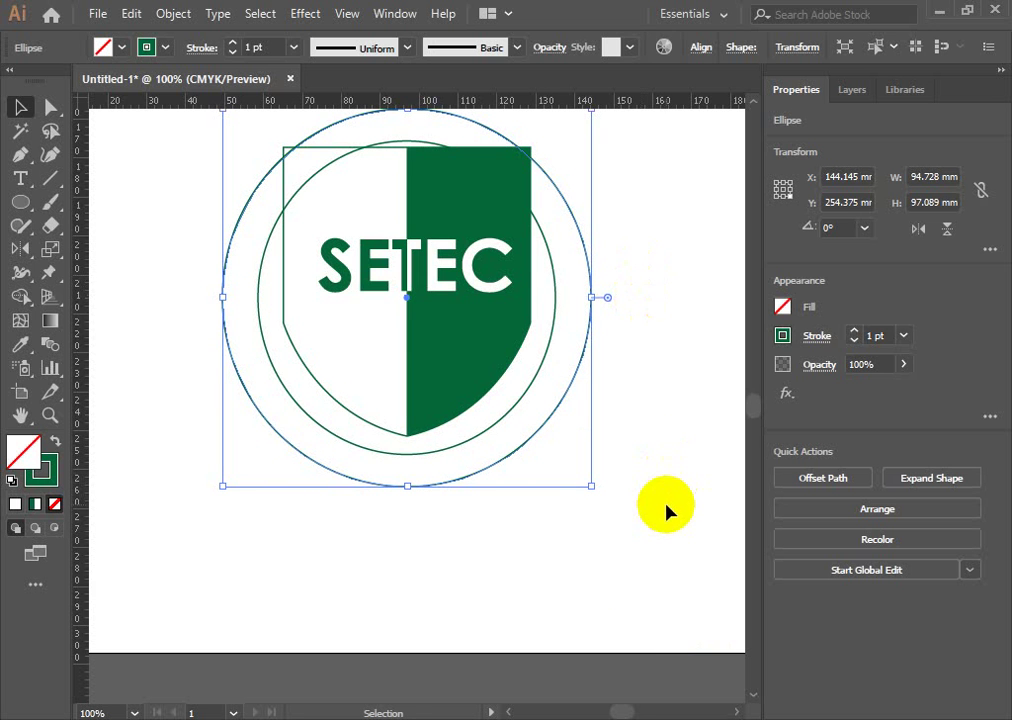
Paste another circle copy in front and scale it to about 88 × 93 mm between the rings.
key(ctrl+alt+bracketleft)
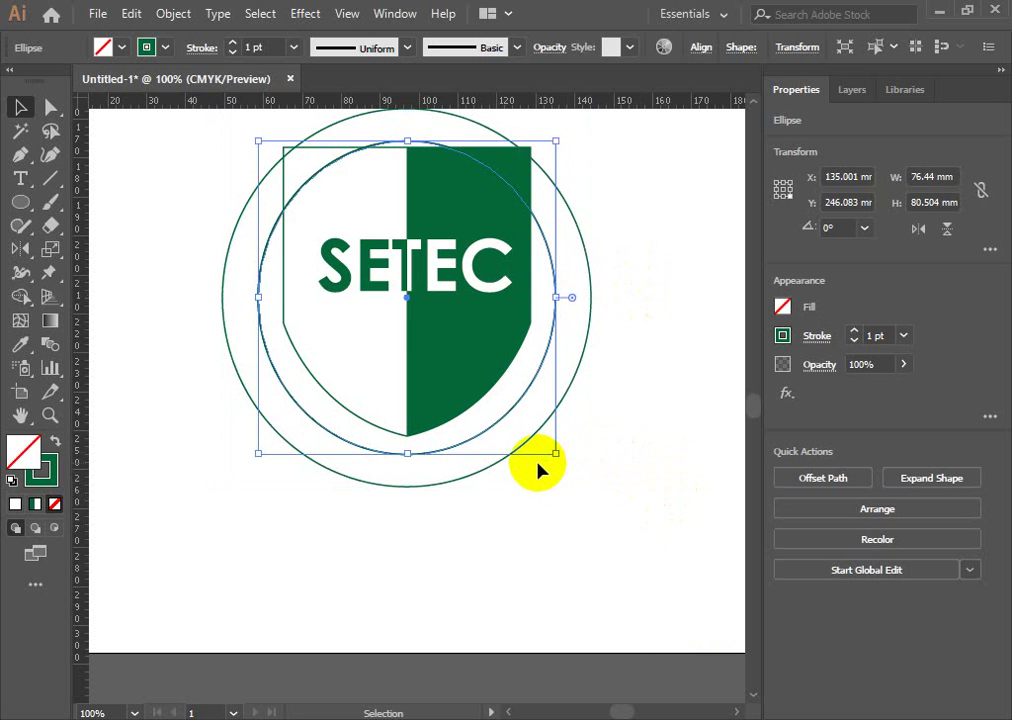
drag(555, 455, 562, 474)
key(a)
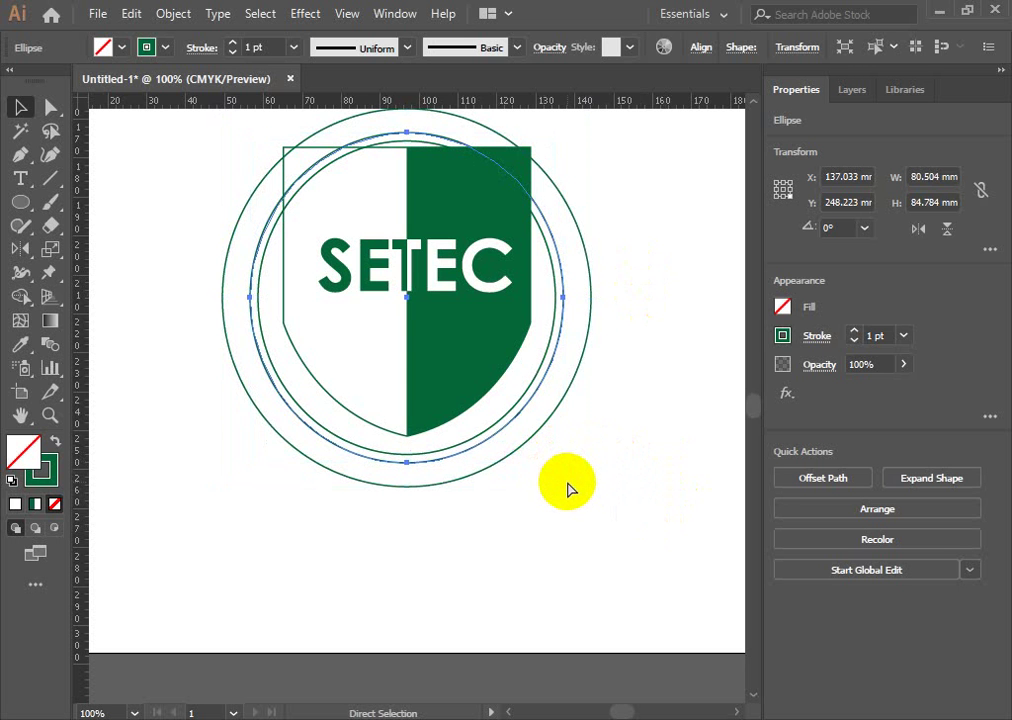
key(v)
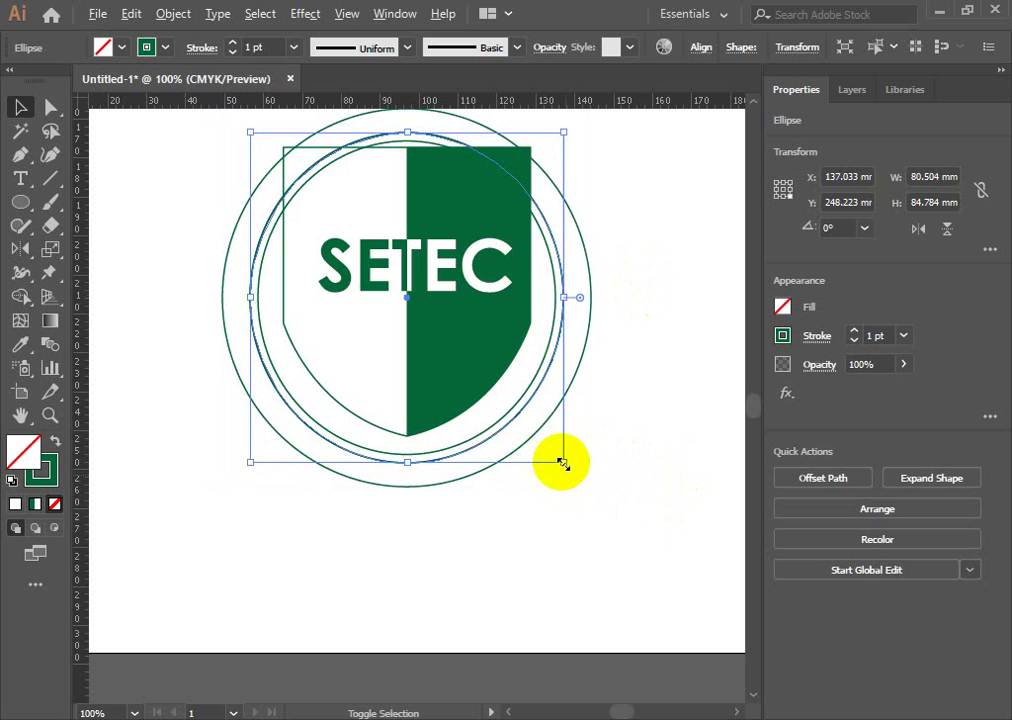
drag(563, 463, 585, 481)
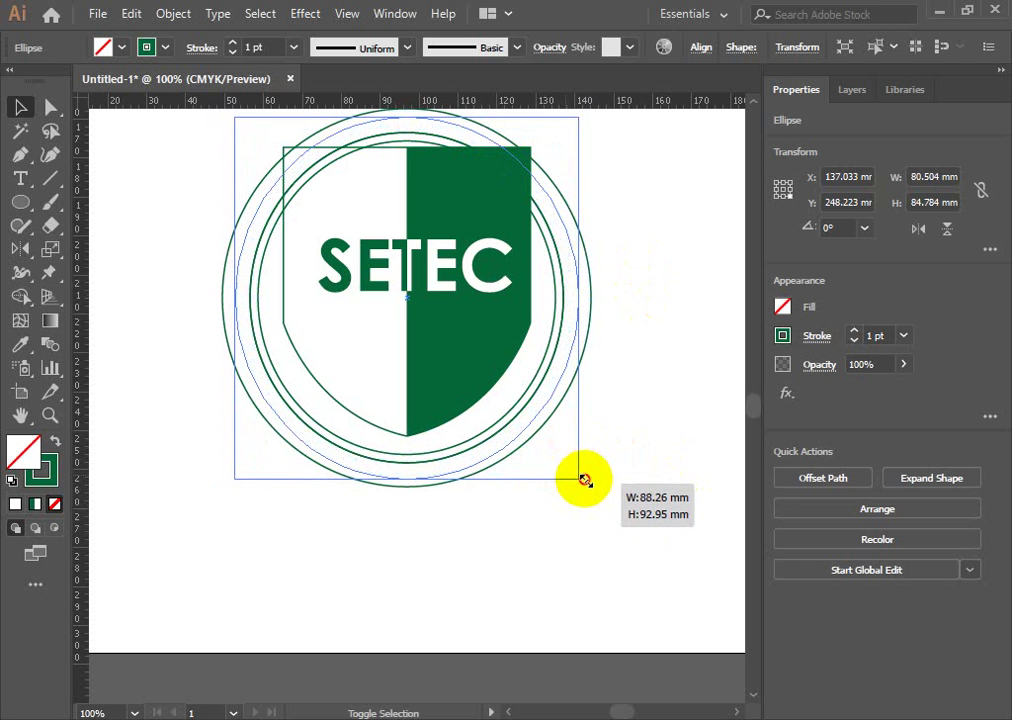
drag(585, 481, 585, 481)
click(665, 355)
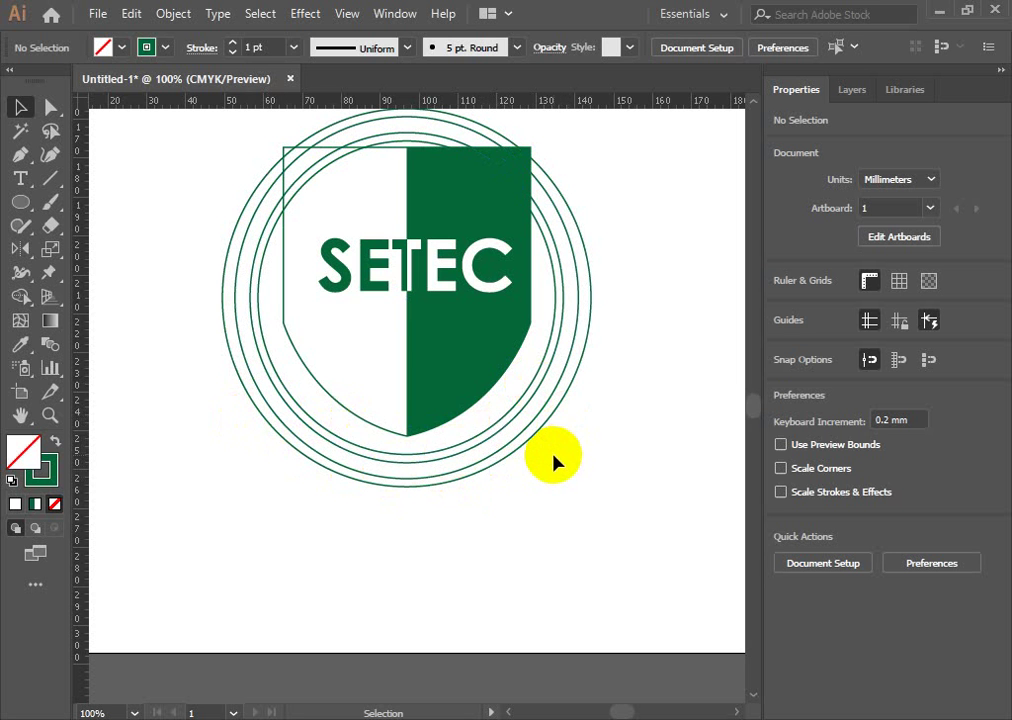
Draw a slanted line running left from the shield's centre across the rings.
scroll(410, 510, up, 1)
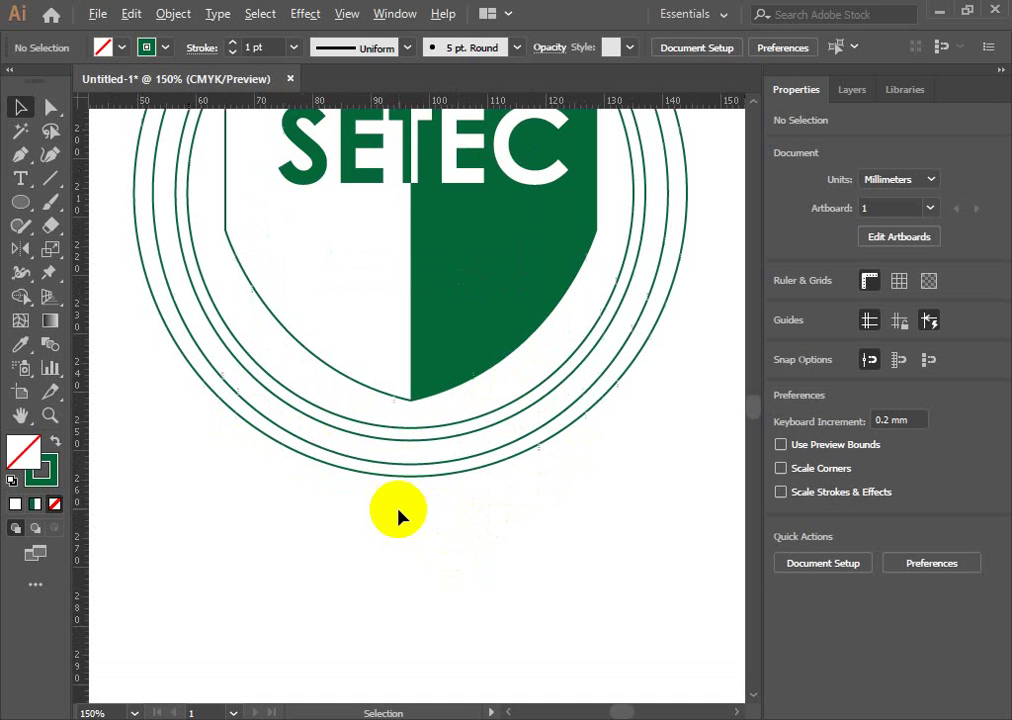
mouse_move(488, 364)
mouse_down()
mouse_move(513, 337)
mouse_move(515, 355)
mouse_up()
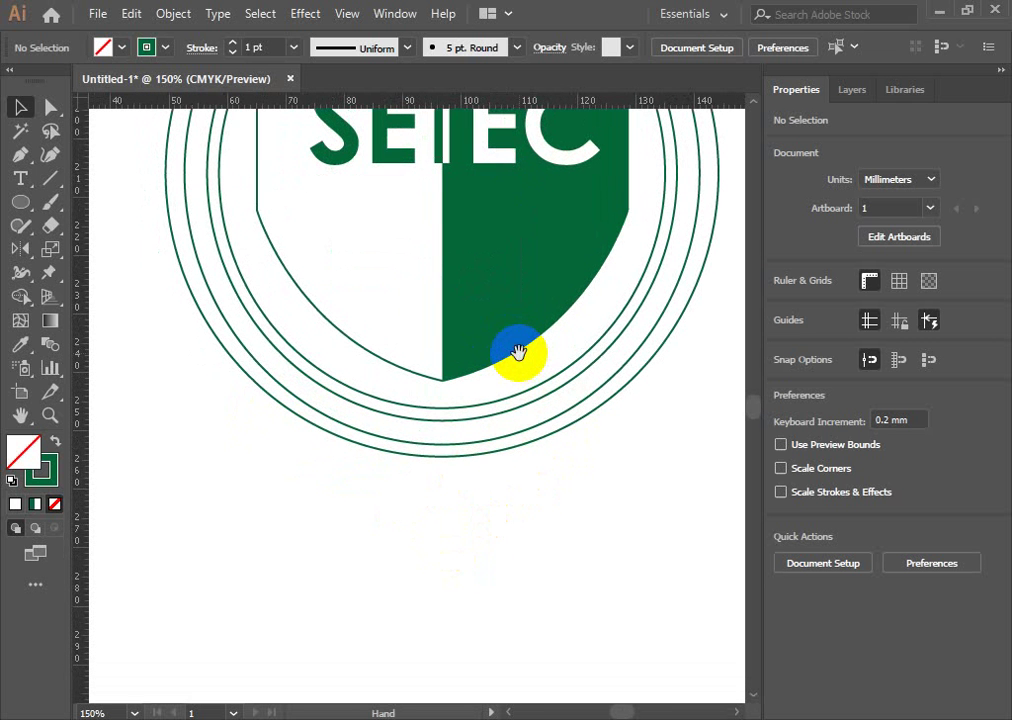
click(48, 176)
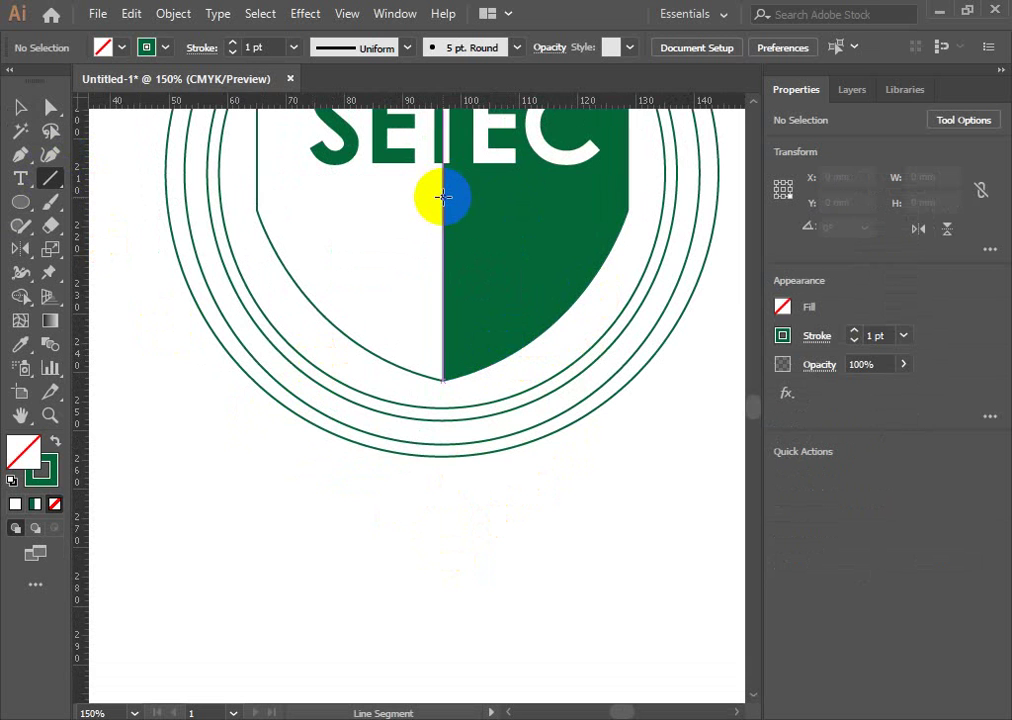
drag(443, 211, 210, 343)
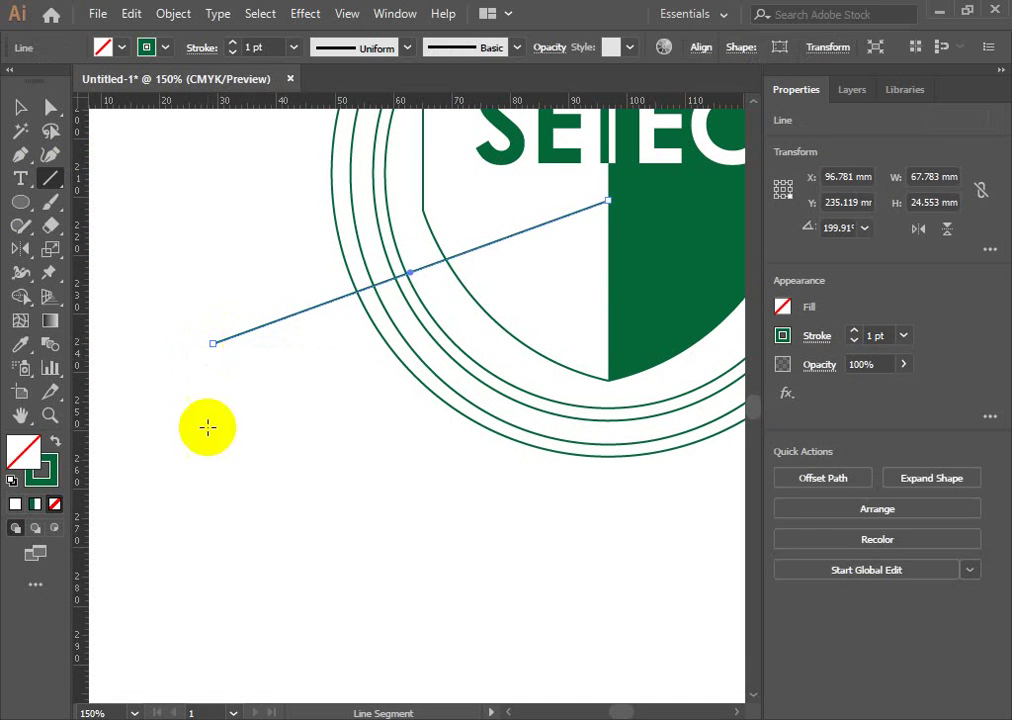
drag(501, 501, 309, 406)
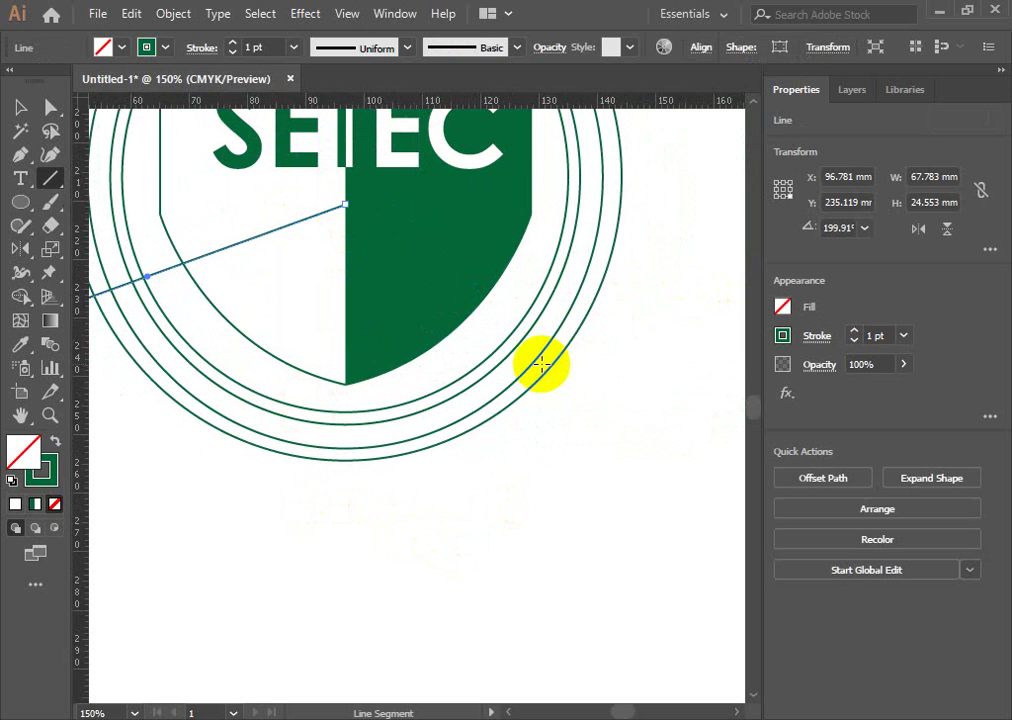
Reflect a copy of the line across the shield's centre line, then select both lines.
click(20, 248)
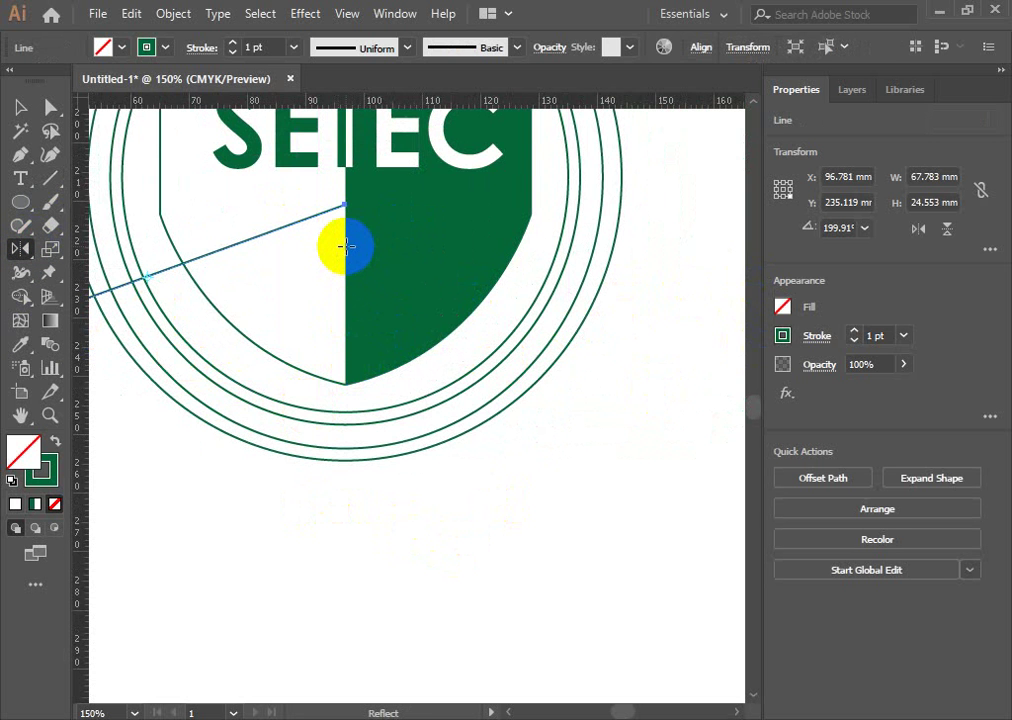
click(344, 246)
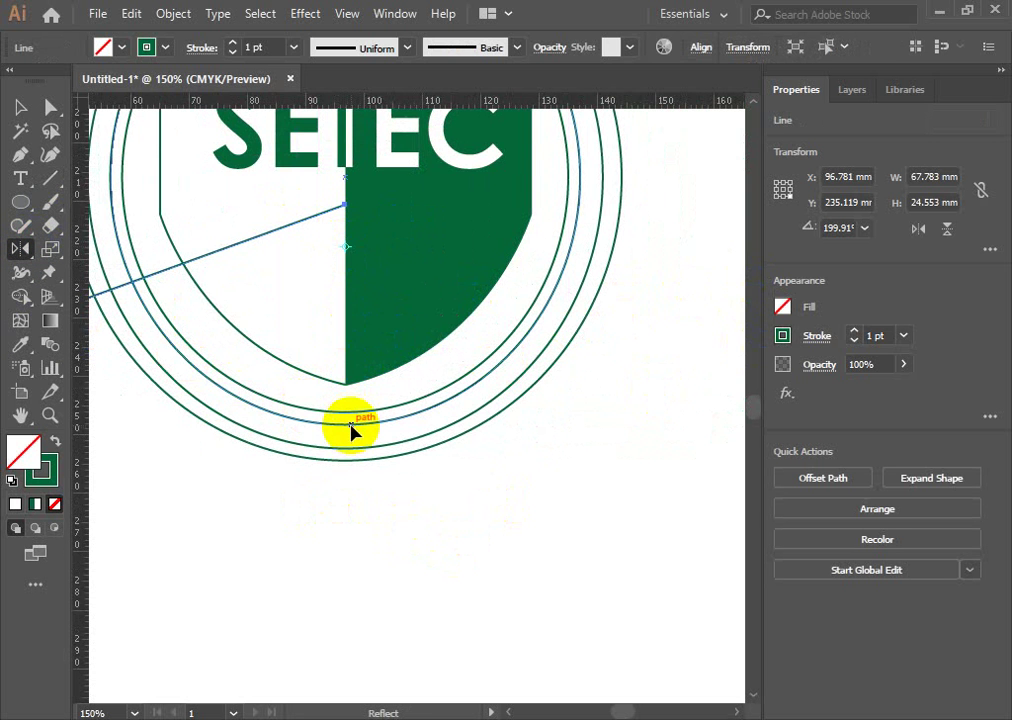
drag(348, 378, 697, 328)
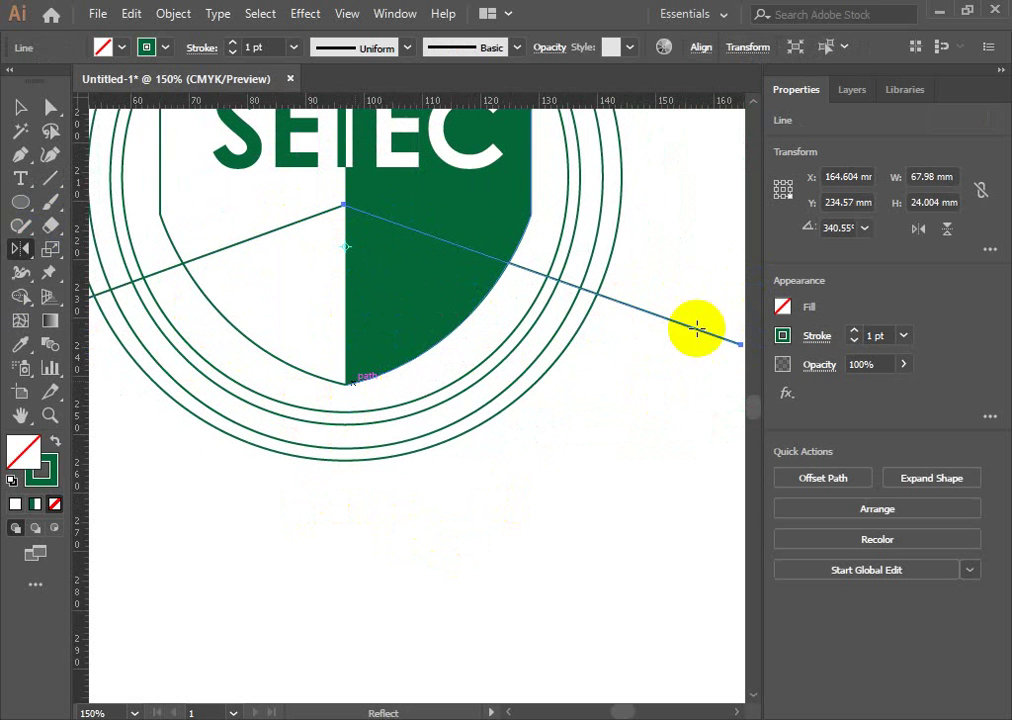
key(ctrl+minus)
key(ctrl+minus)
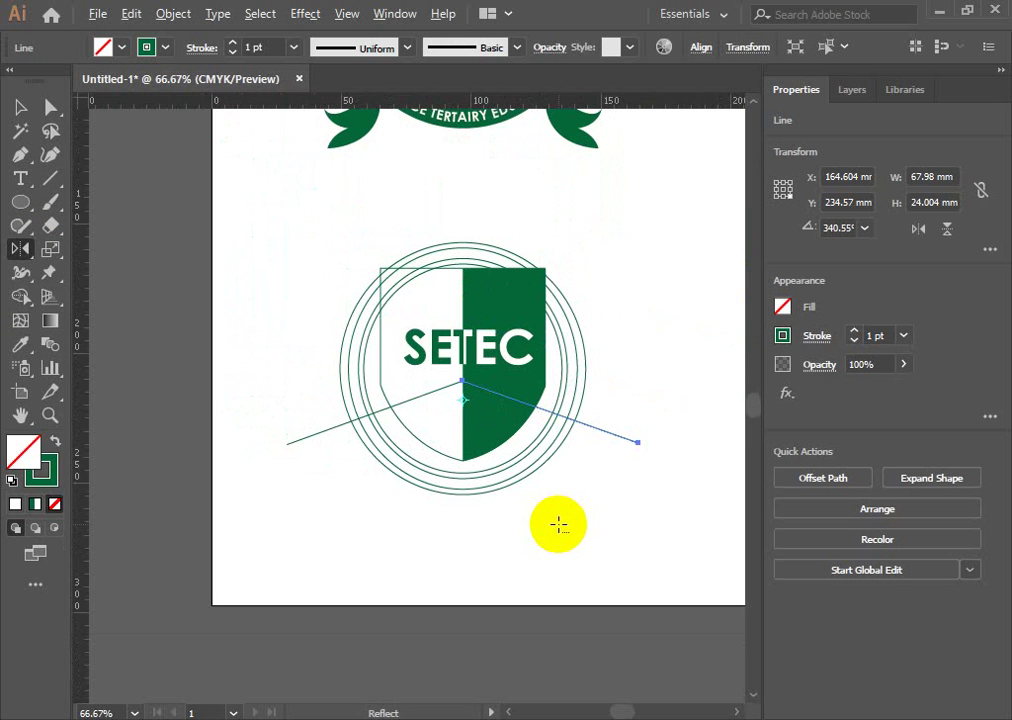
click(20, 107)
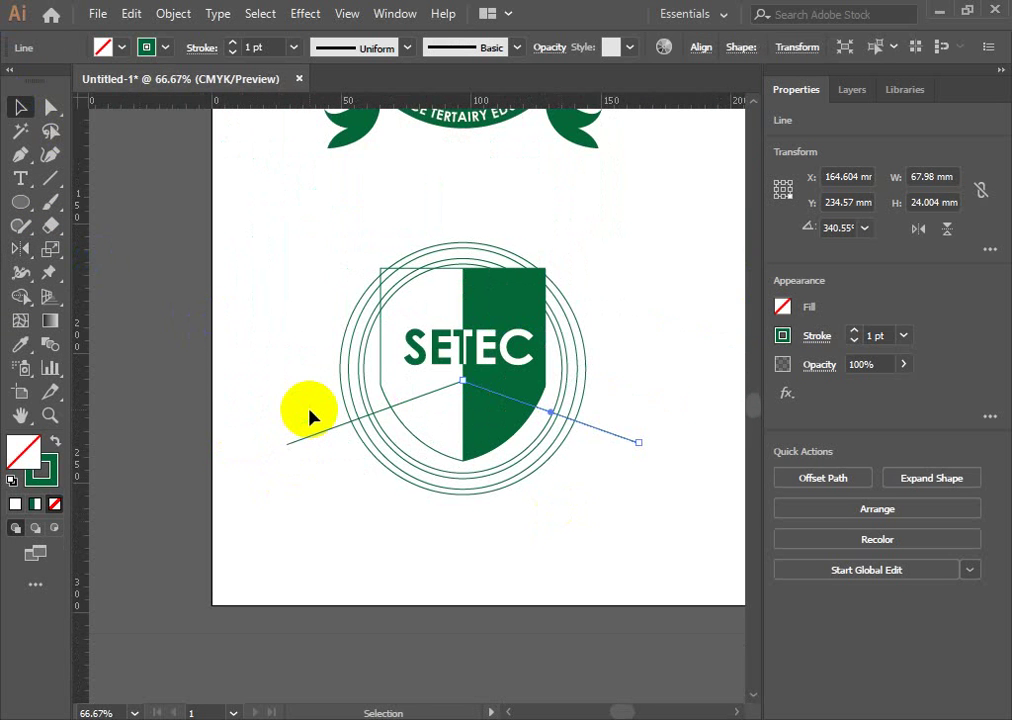
shift+drag(323, 389, 291, 498)
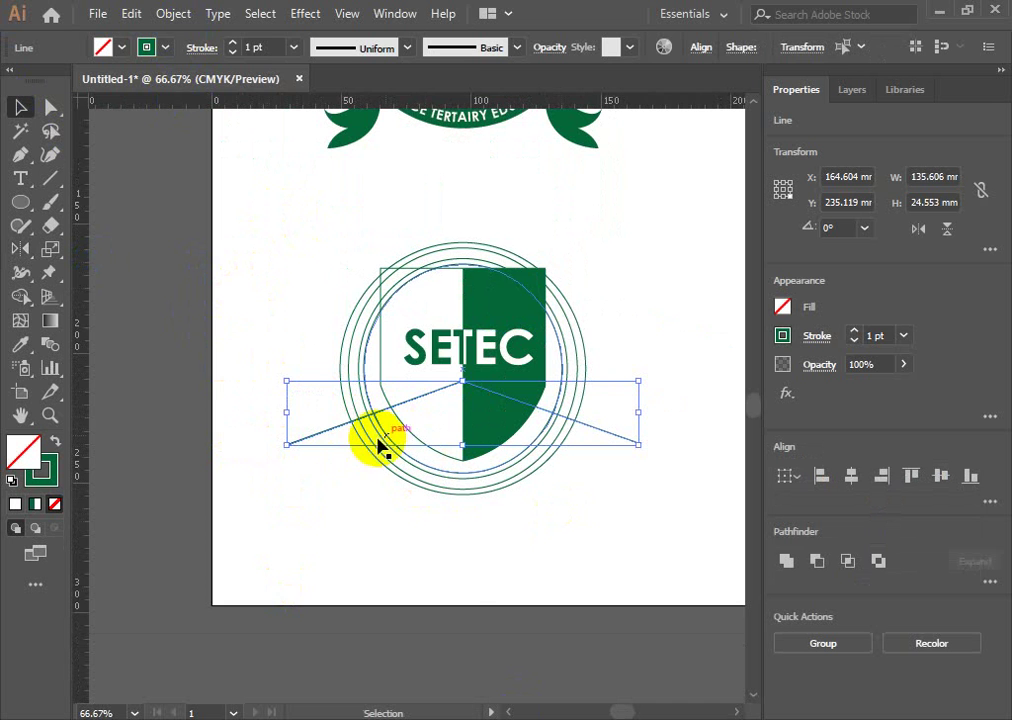
Lock both slanted lines with Object > Lock > Selection.
click(174, 14)
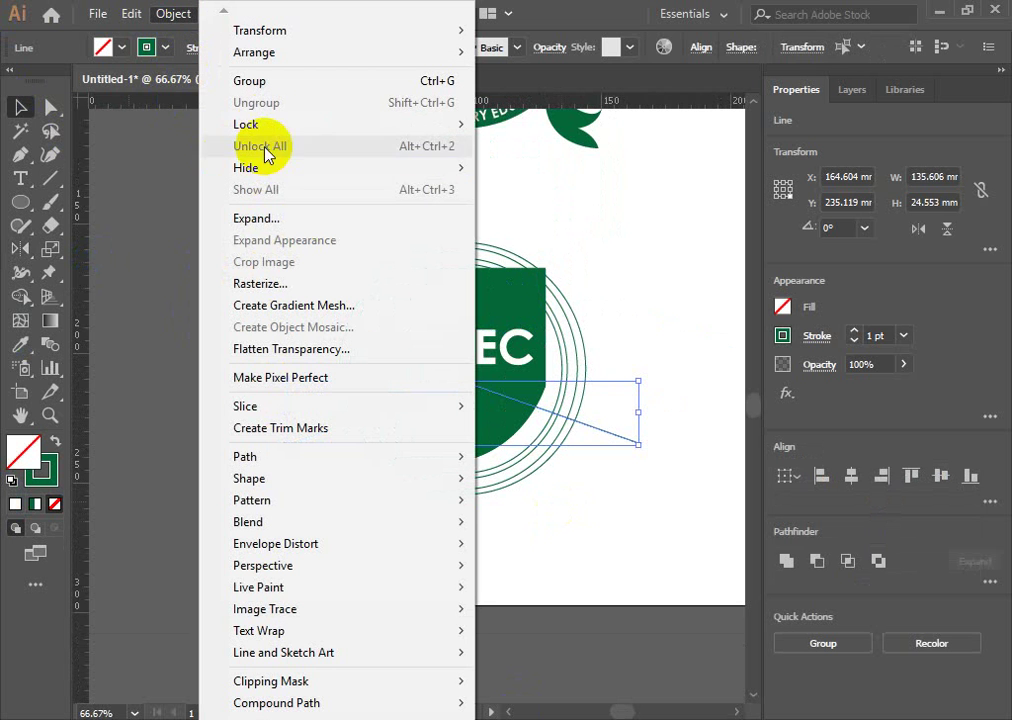
mouse_move(246, 124)
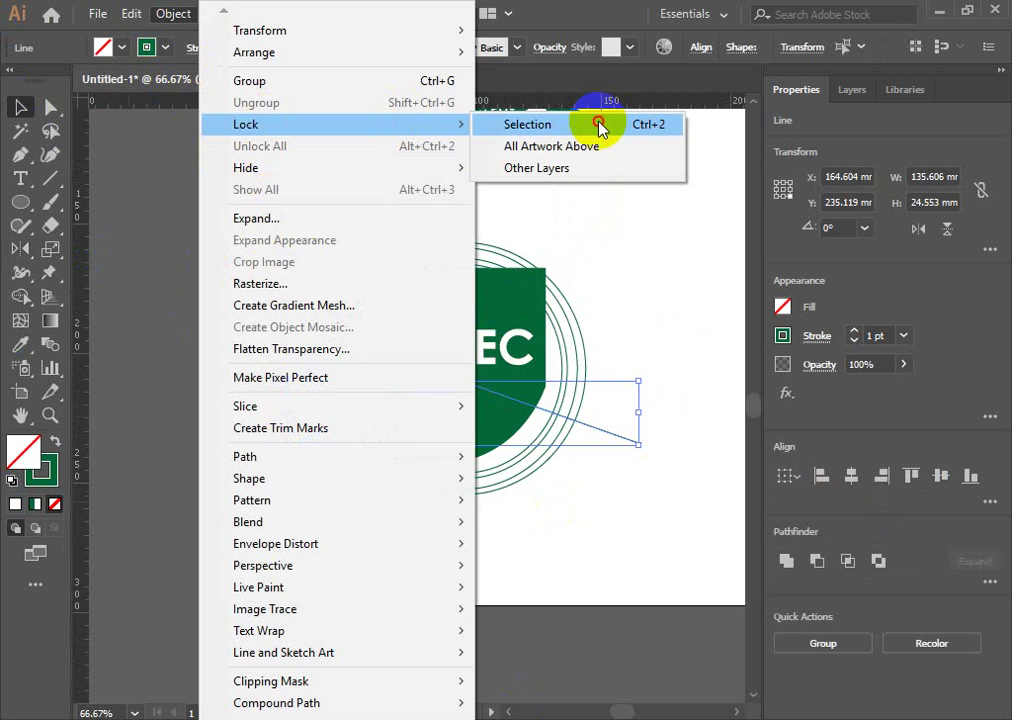
click(600, 126)
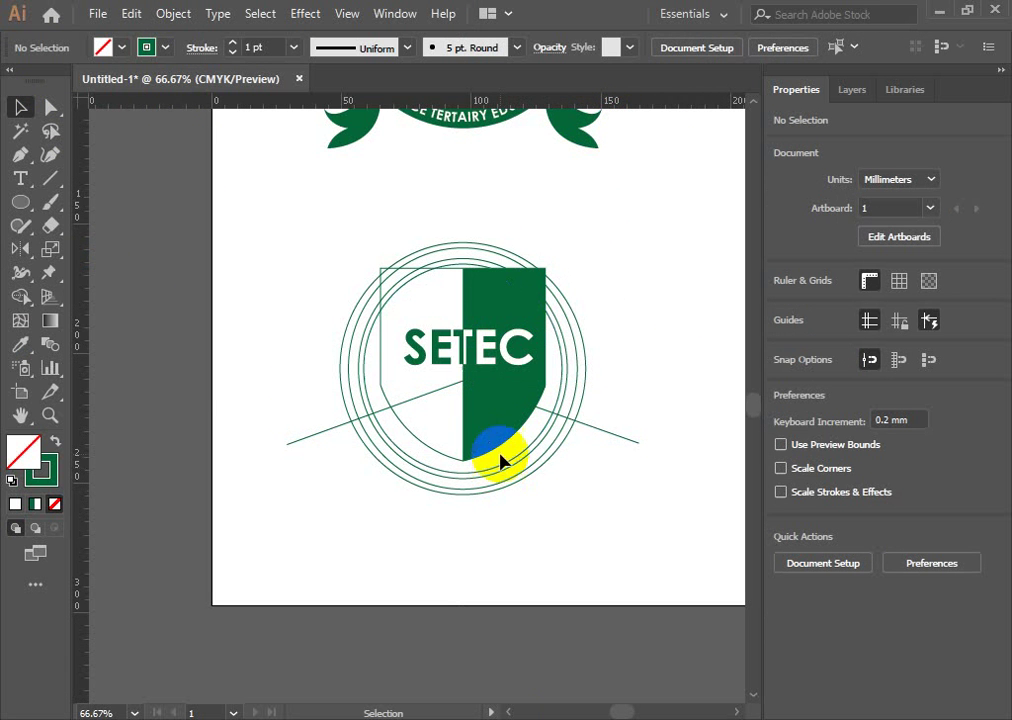
scroll(532, 490, up, 2)
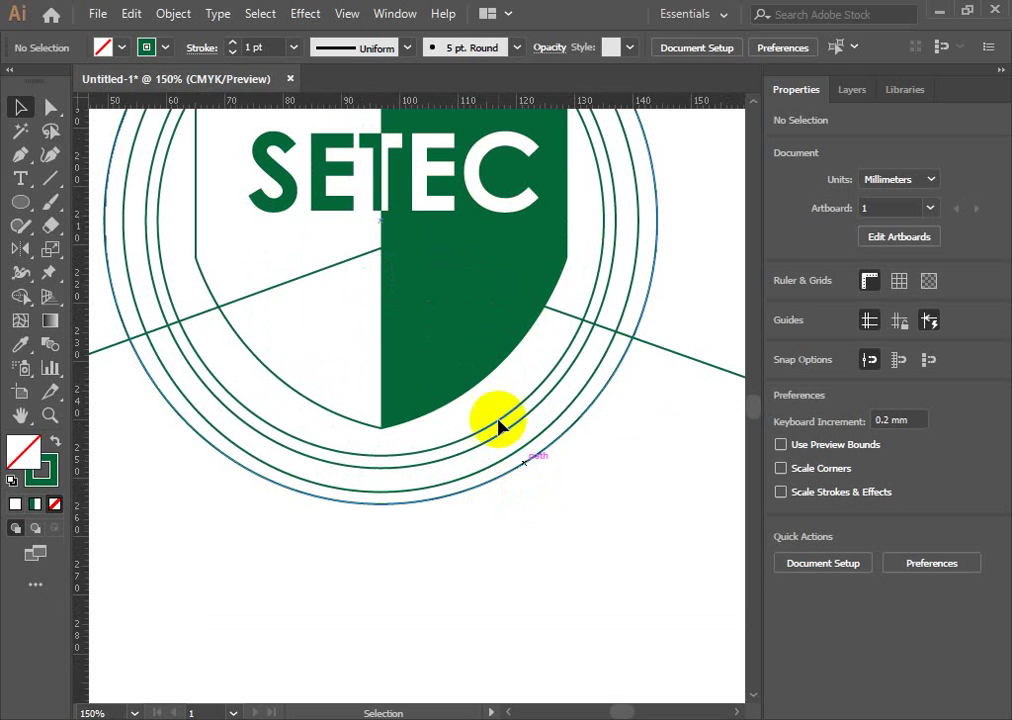
Cut all four rings with the Scissors tool where they cross the left and right slanted lines.
drag(499, 345, 519, 362)
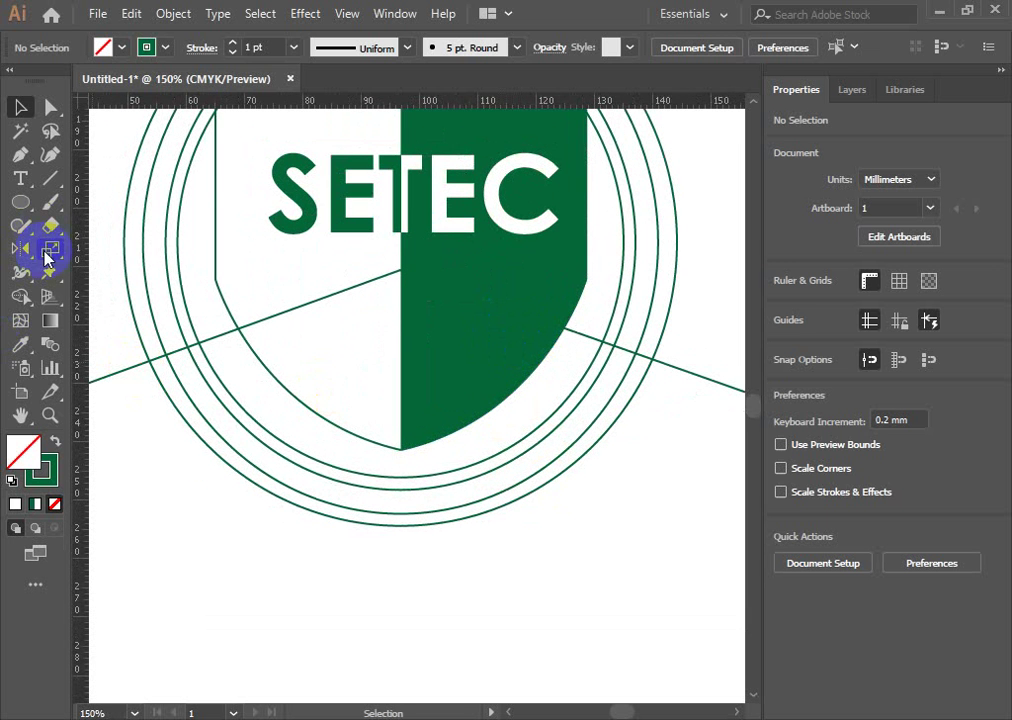
drag(50, 225, 113, 245)
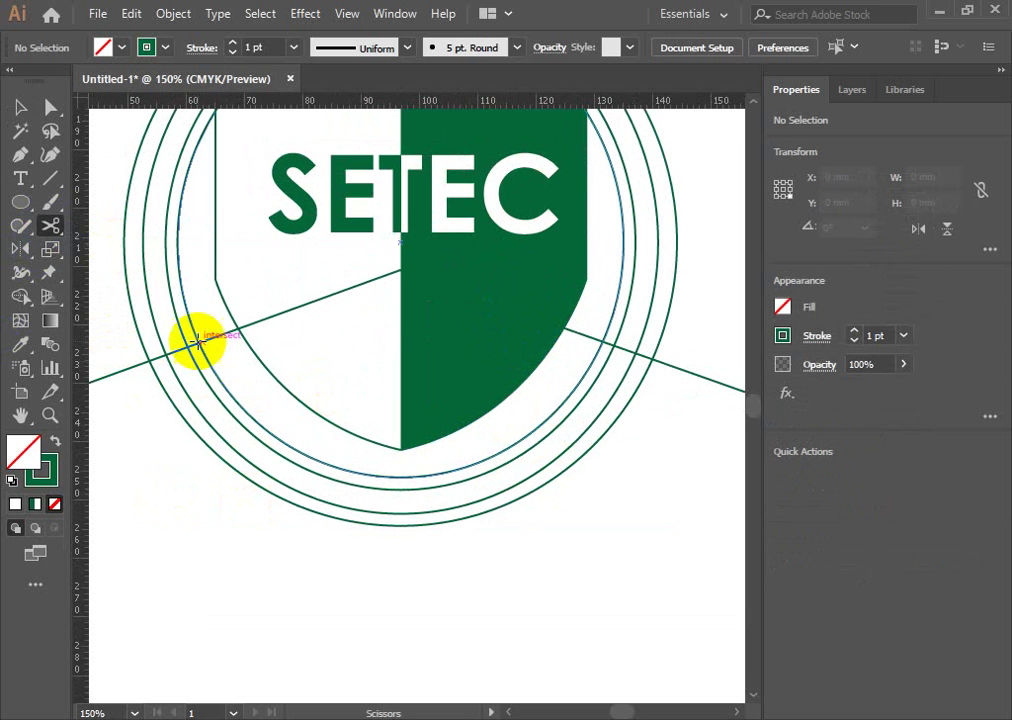
click(188, 344)
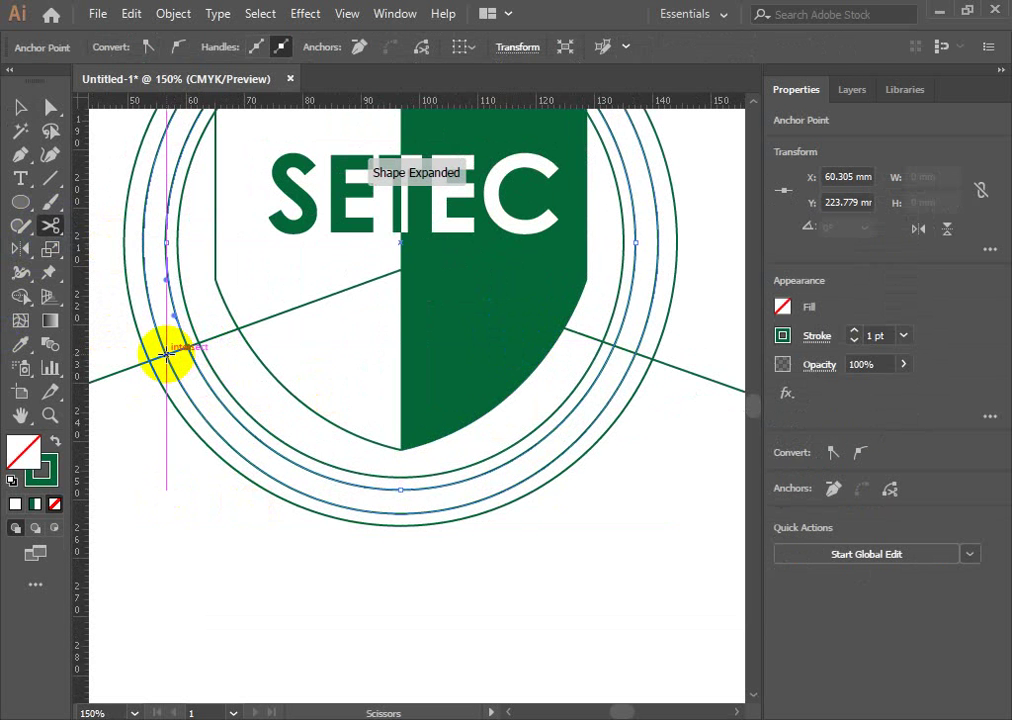
click(157, 357)
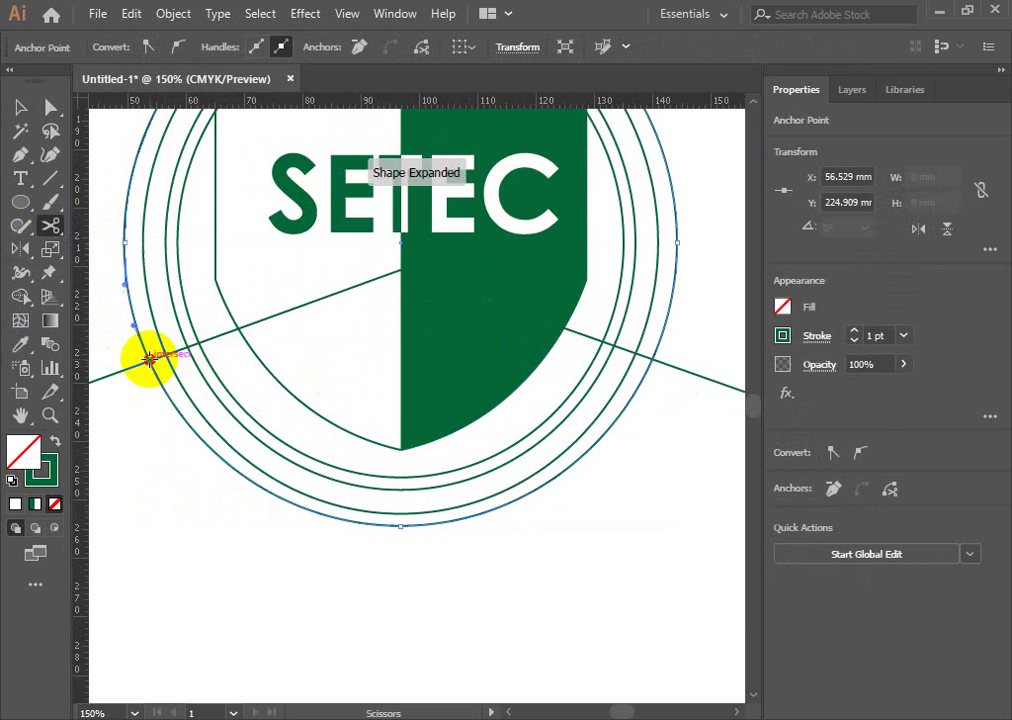
click(149, 359)
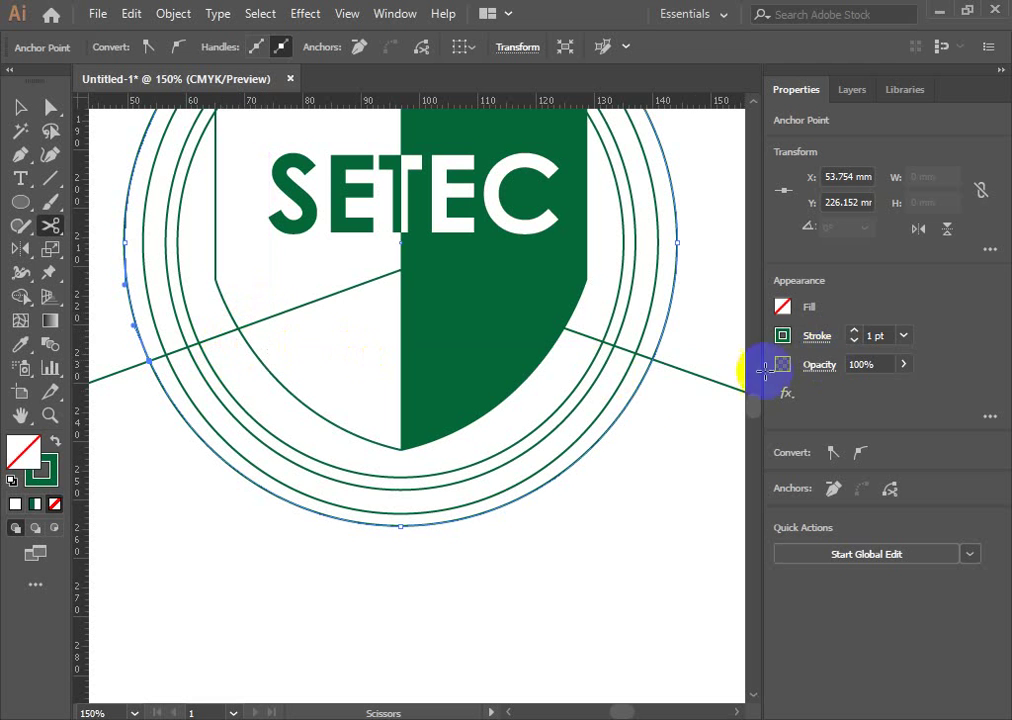
click(651, 357)
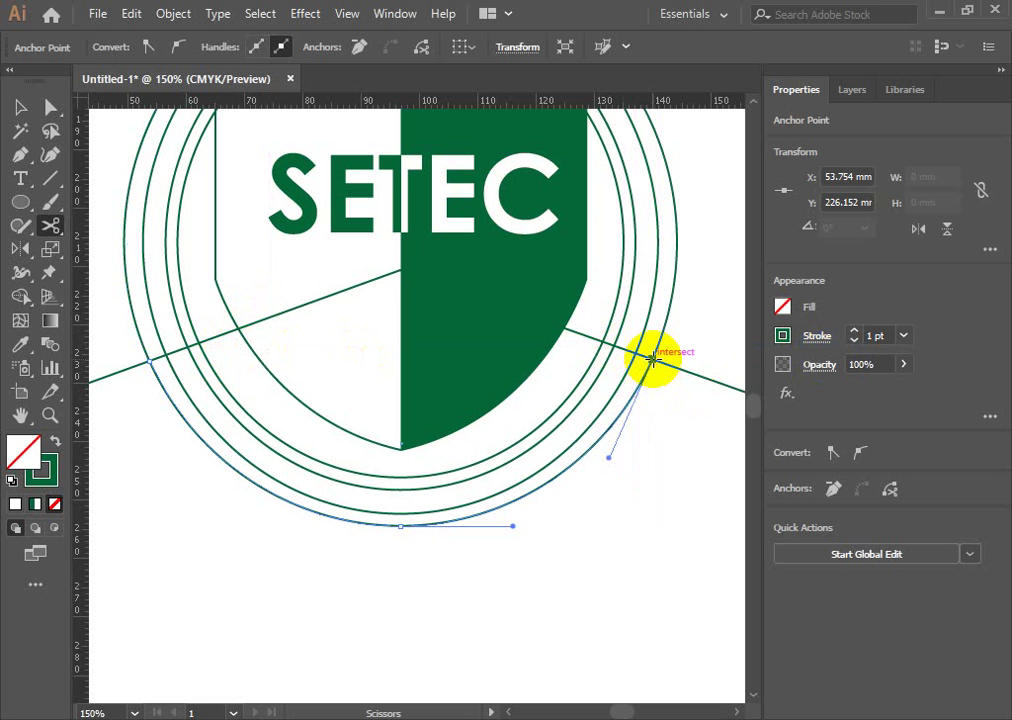
click(622, 345)
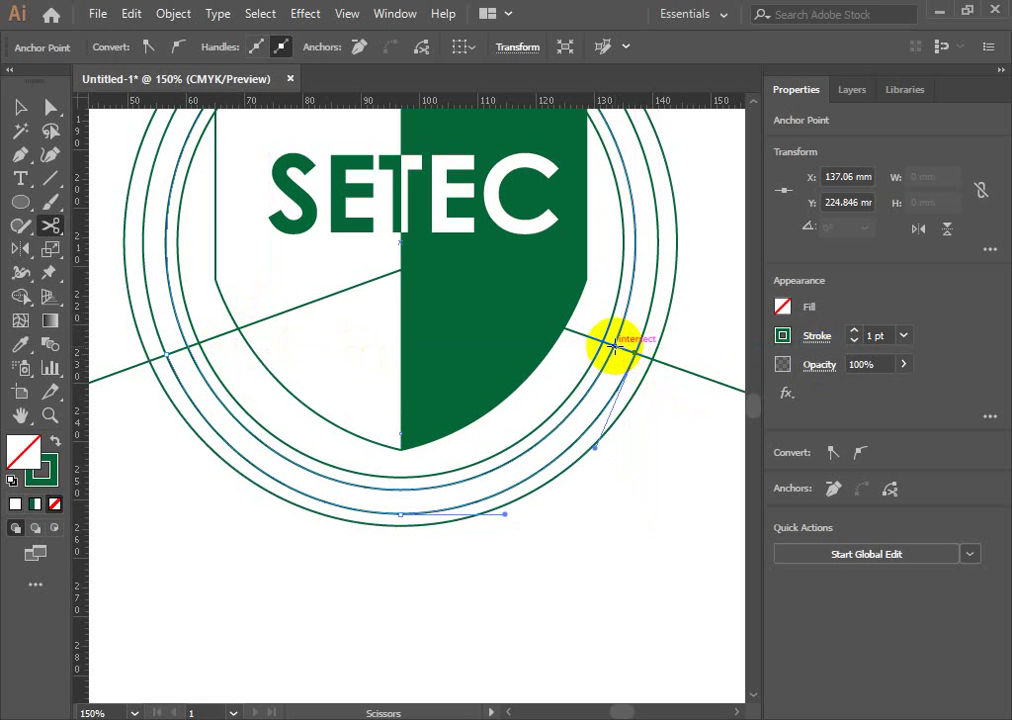
click(605, 343)
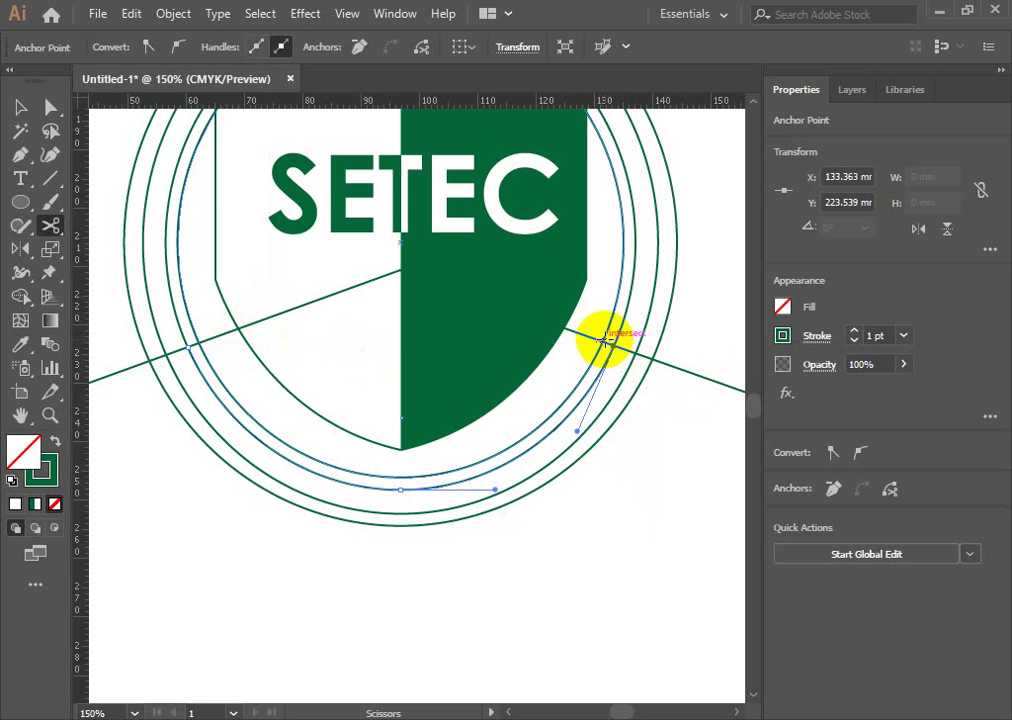
click(598, 343)
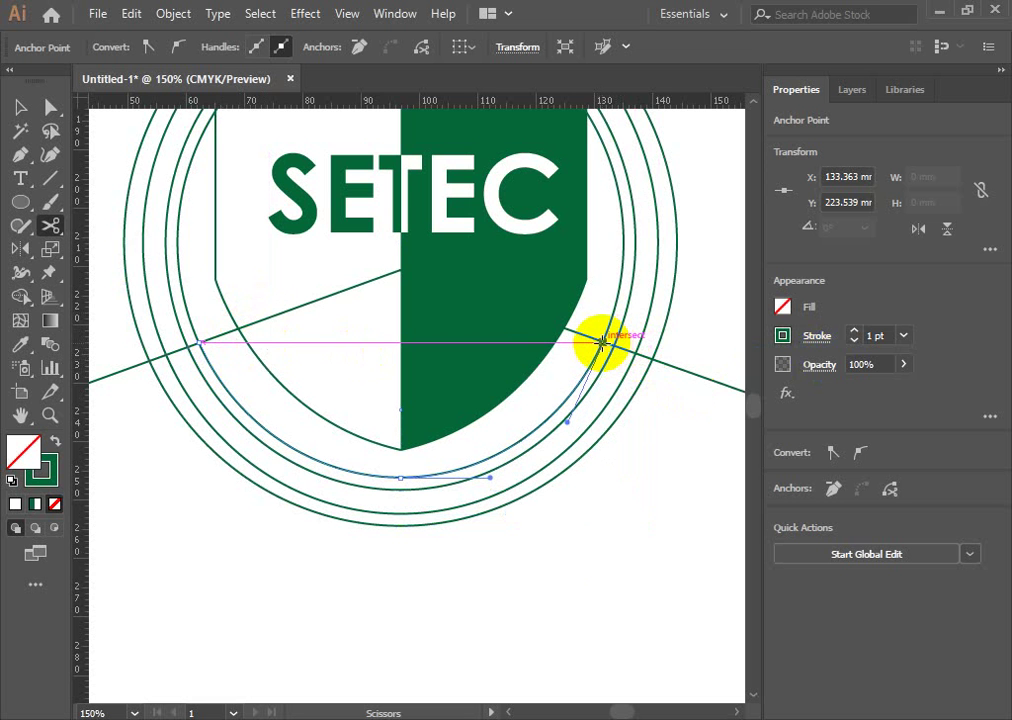
Select and delete the upper ring arcs, leaving only the lower arcs.
click(20, 107)
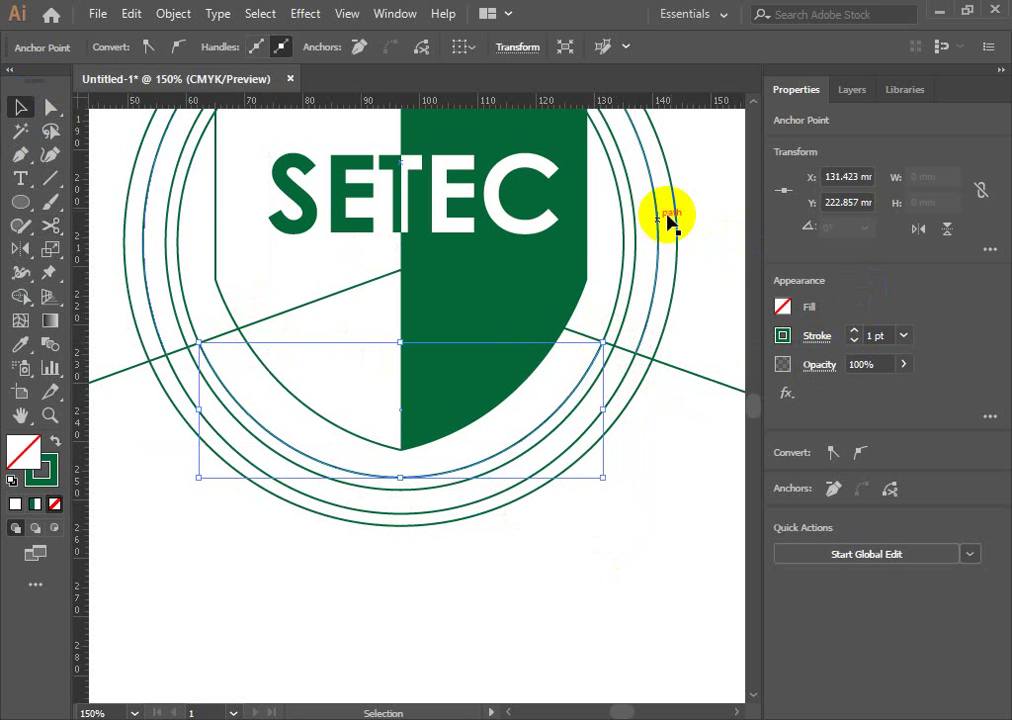
drag(689, 176, 622, 235)
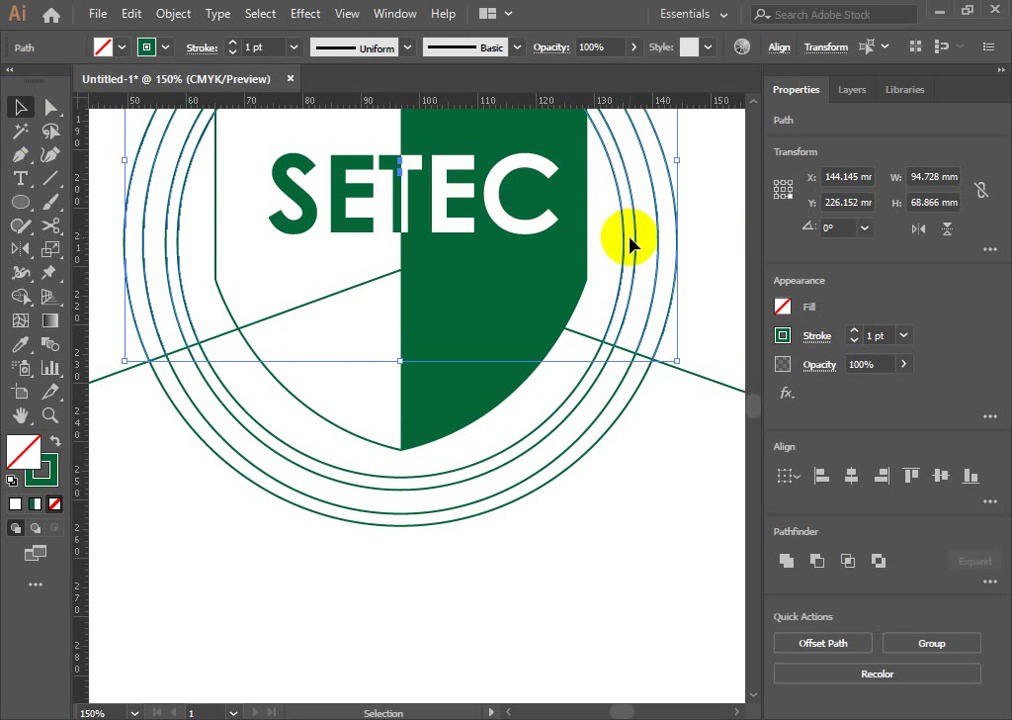
key(Delete)
Unlock all artwork with Object > Unlock All and delete the two slanted guide lines.
scroll(406, 398, down, 2)
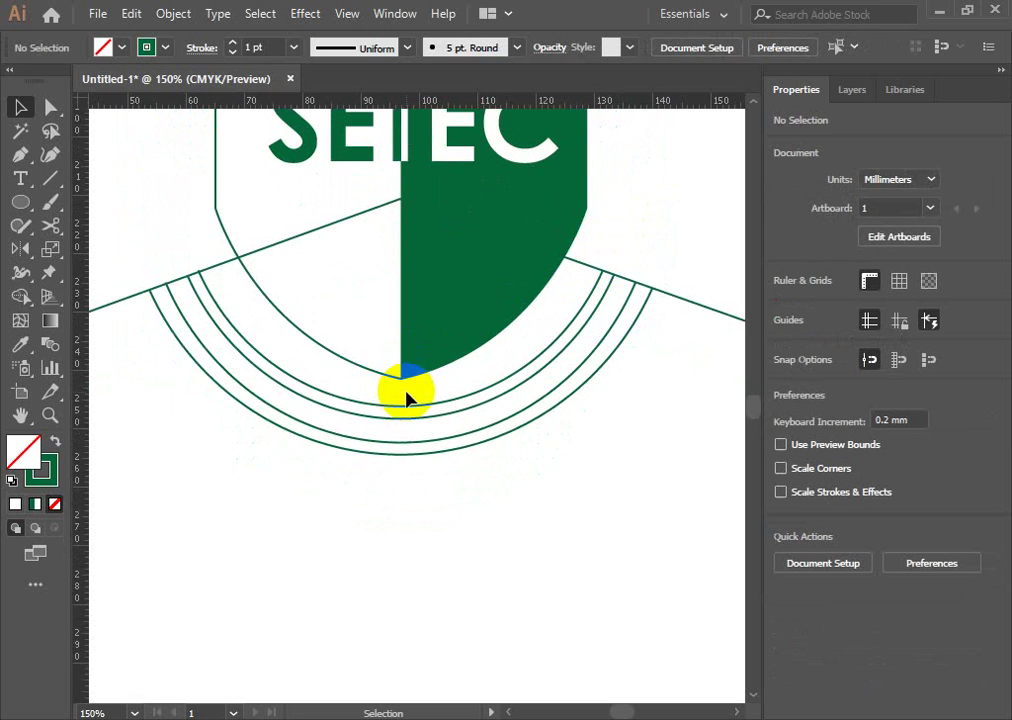
scroll(406, 398, down, 1)
scroll(406, 398, down, 1)
scroll(406, 398, up, 1)
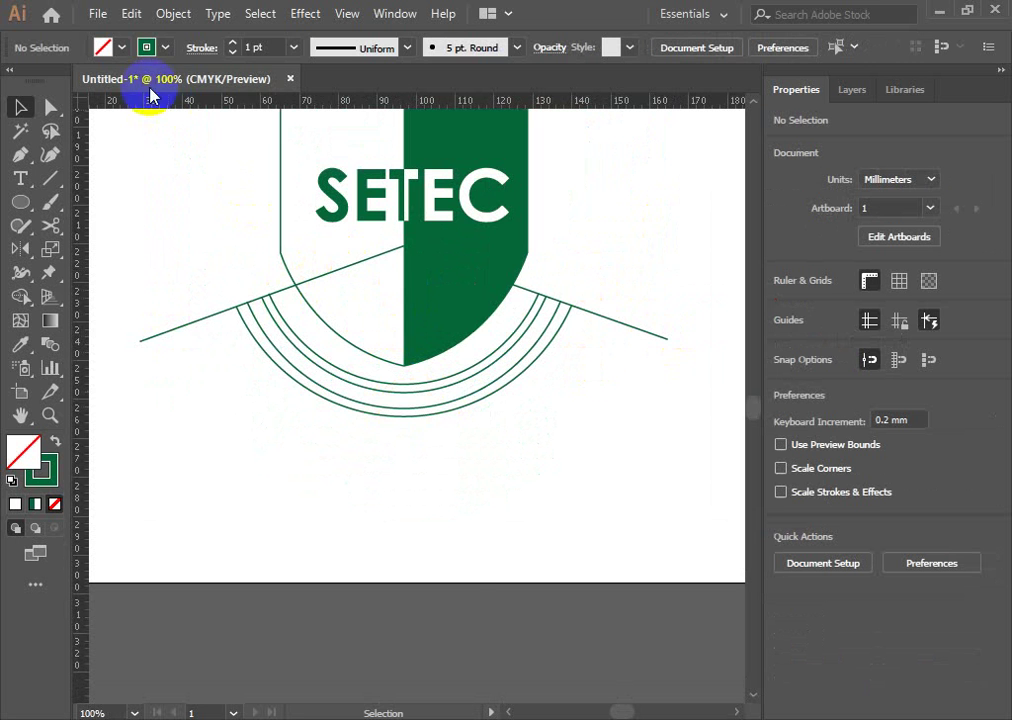
click(176, 17)
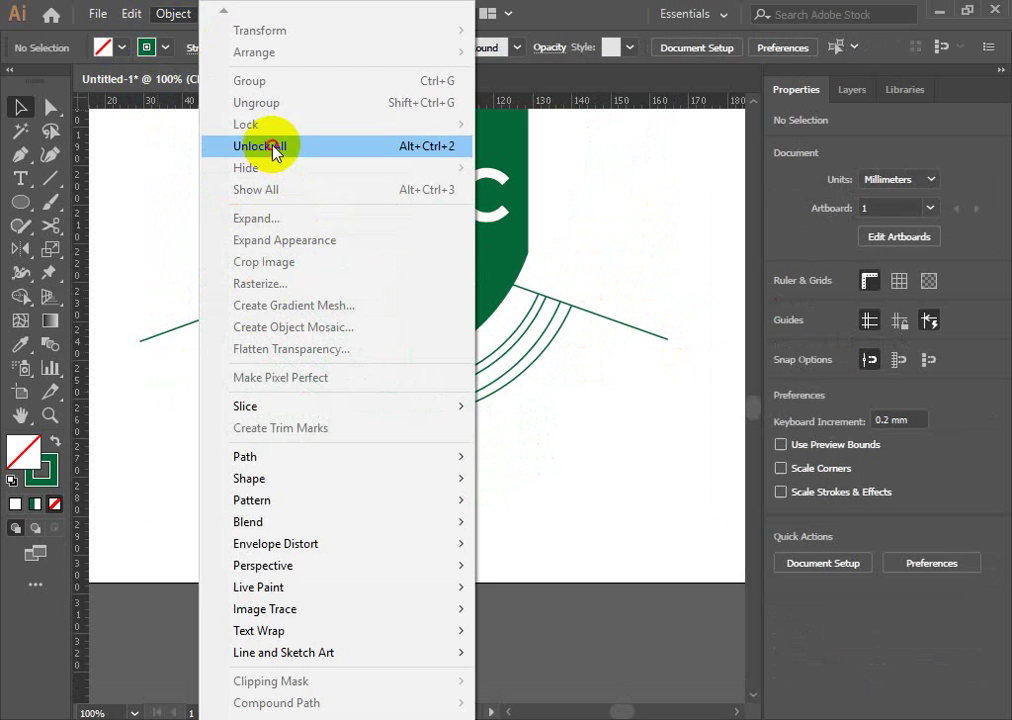
click(273, 147)
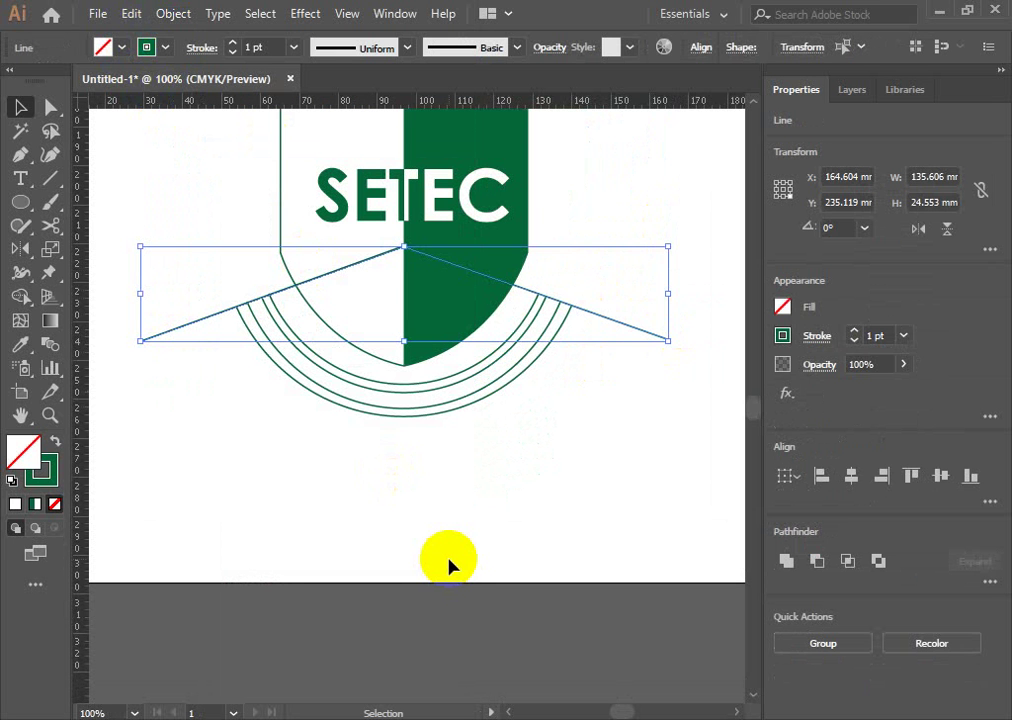
key(Delete)
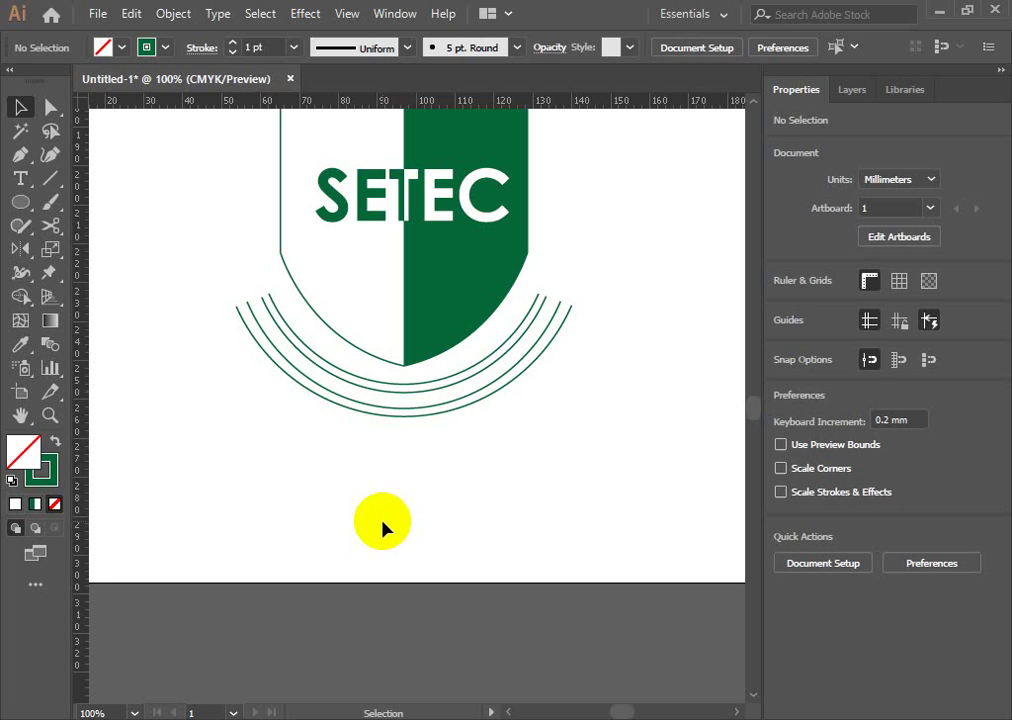
click(20, 179)
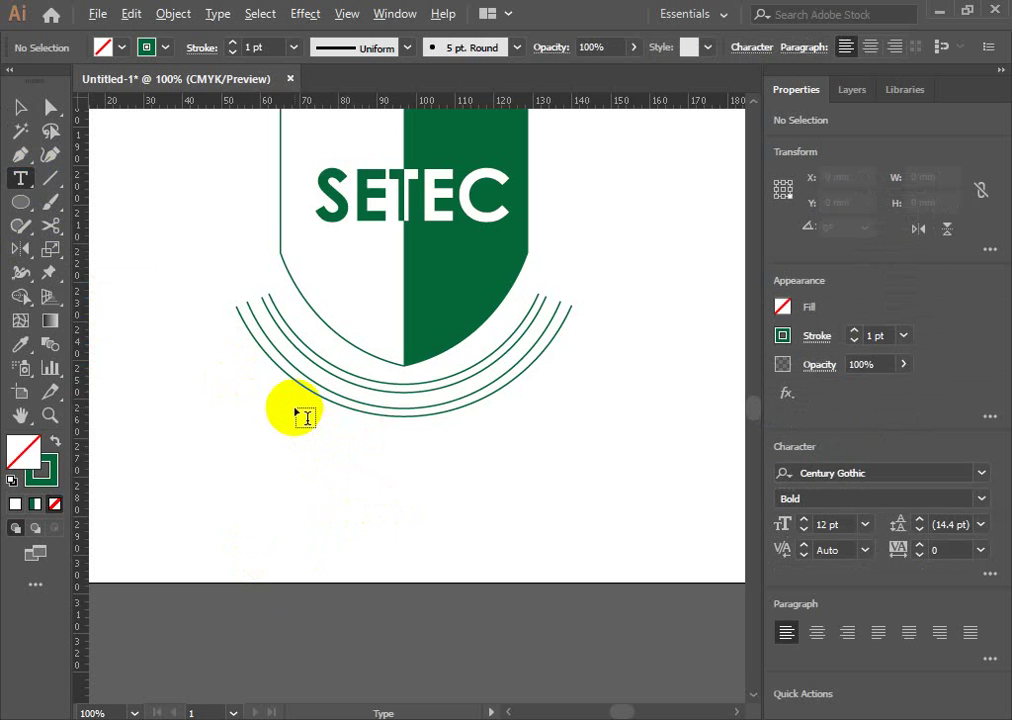
scroll(305, 415, up, 1)
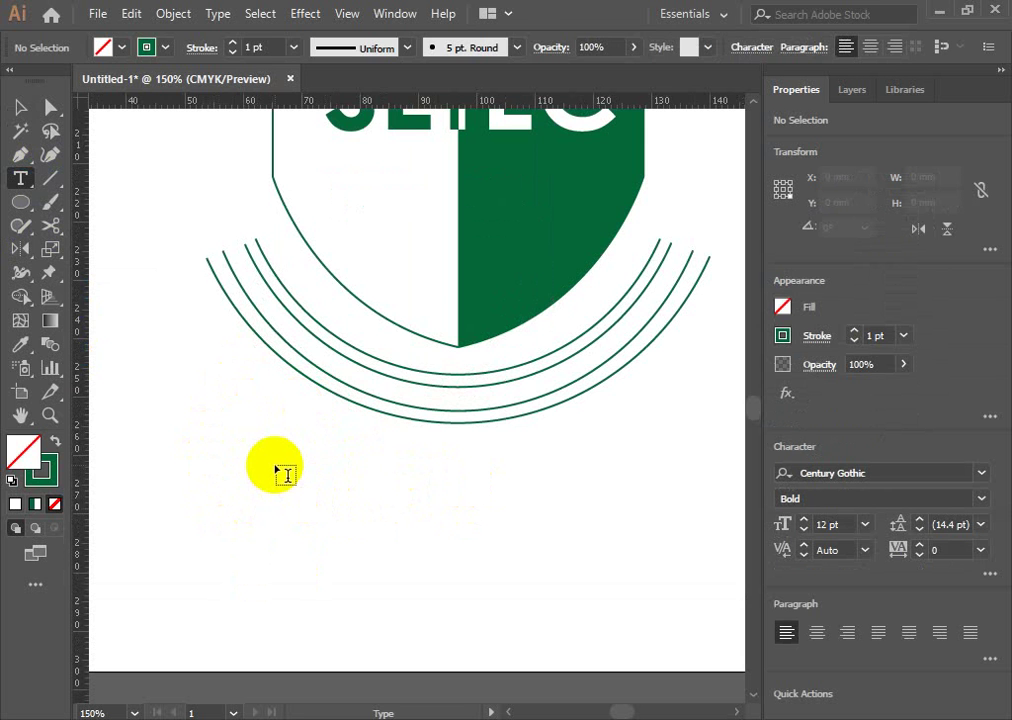
click(281, 466)
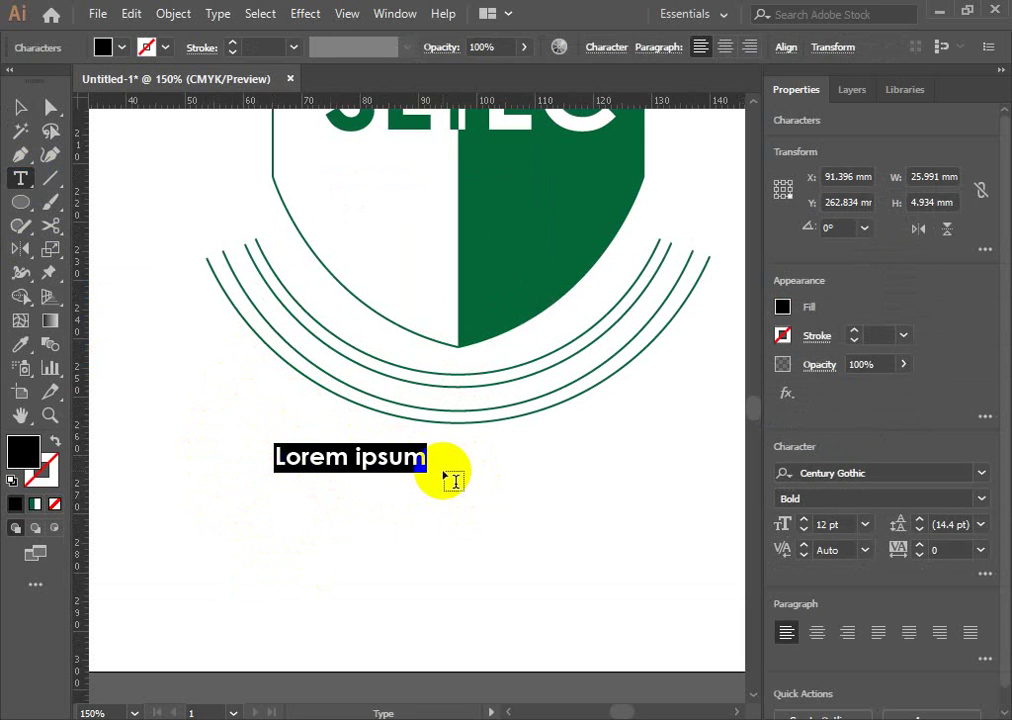
click(20, 107)
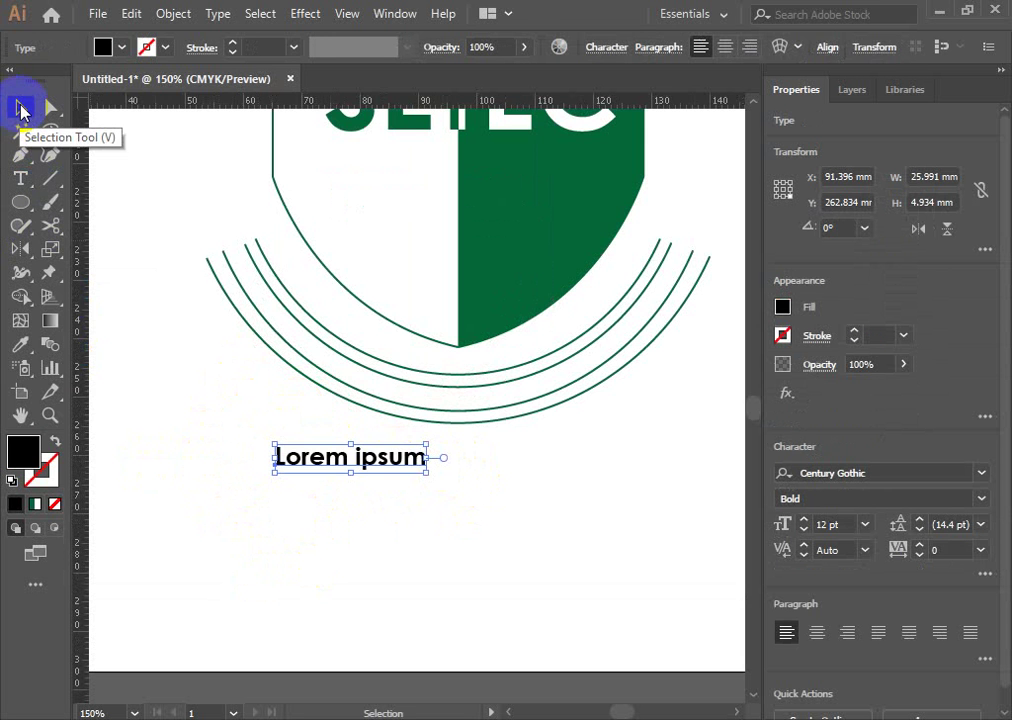
key(Delete)
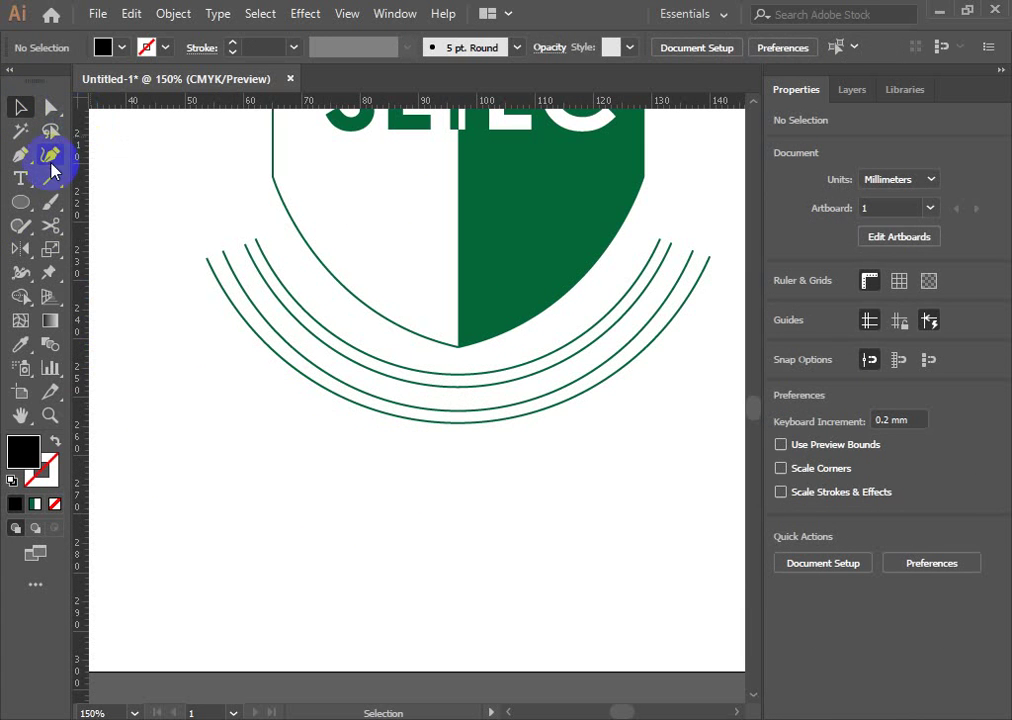
Add placeholder type along the outer green arc.
click(20, 178)
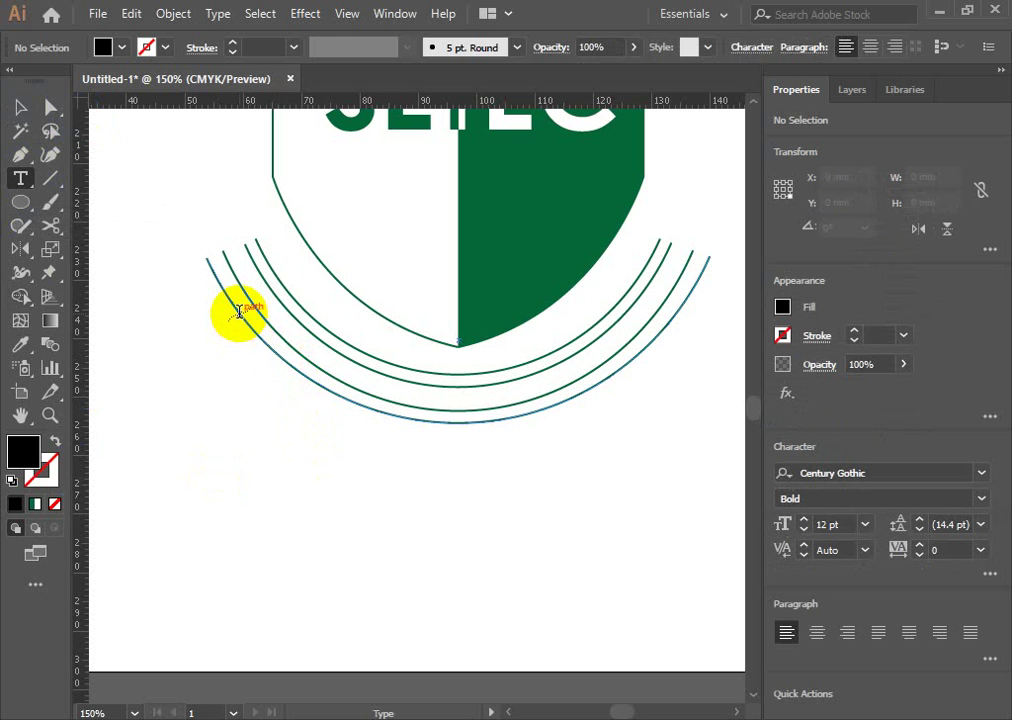
click(224, 253)
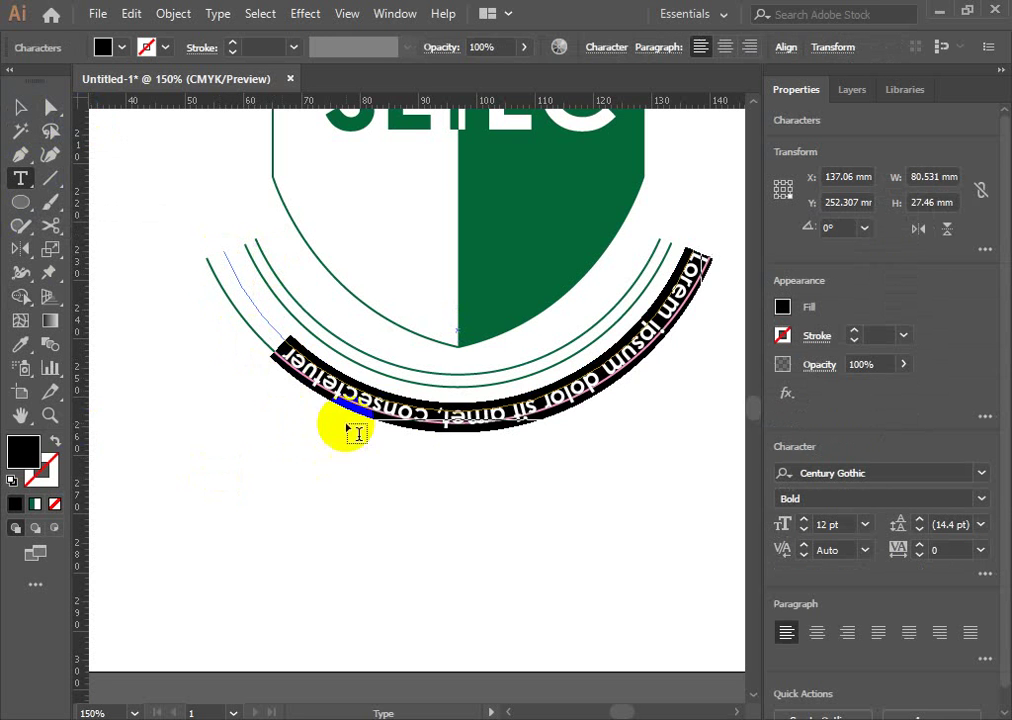
click(21, 107)
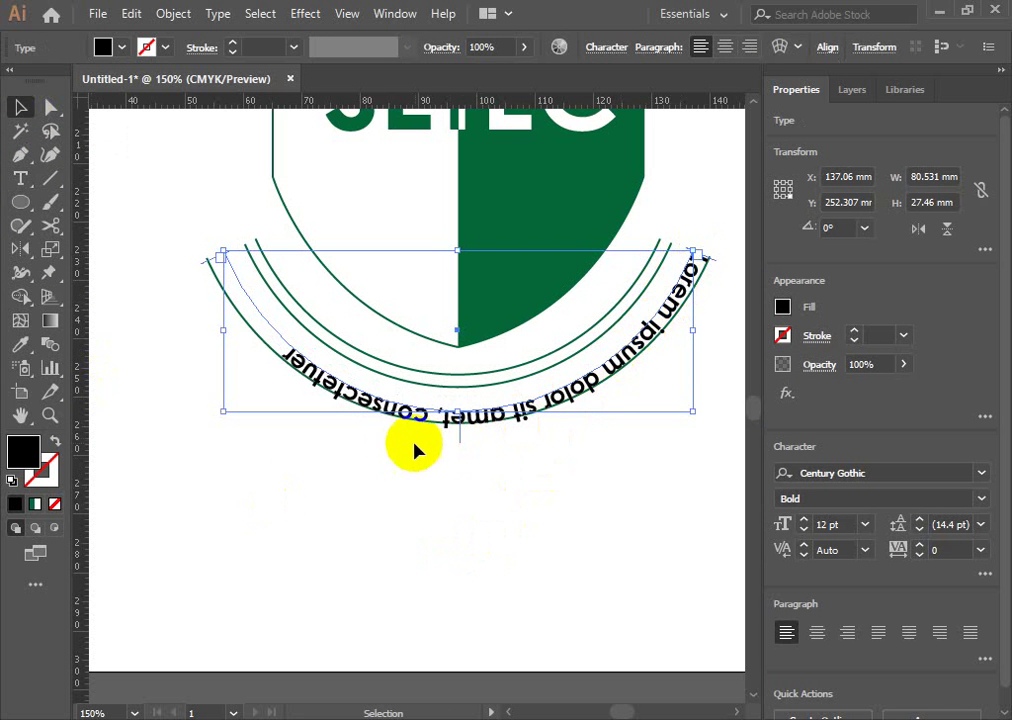
Slide the path text along the arc and flip it to the inside so it reads upright.
drag(203, 270, 197, 258)
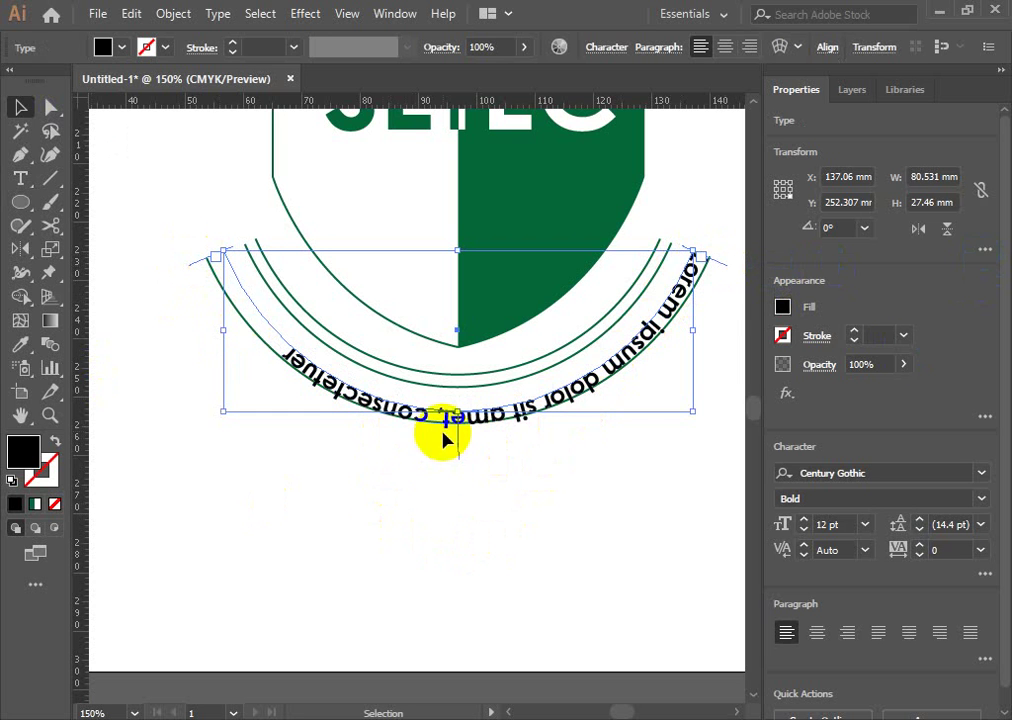
drag(474, 440, 492, 442)
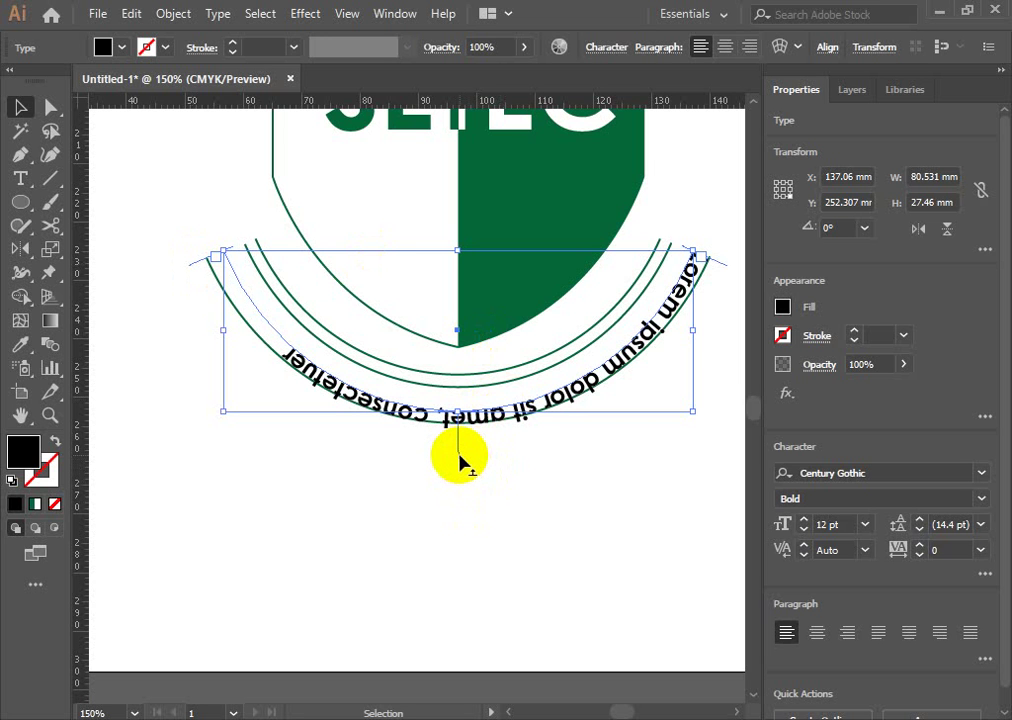
drag(459, 457, 468, 328)
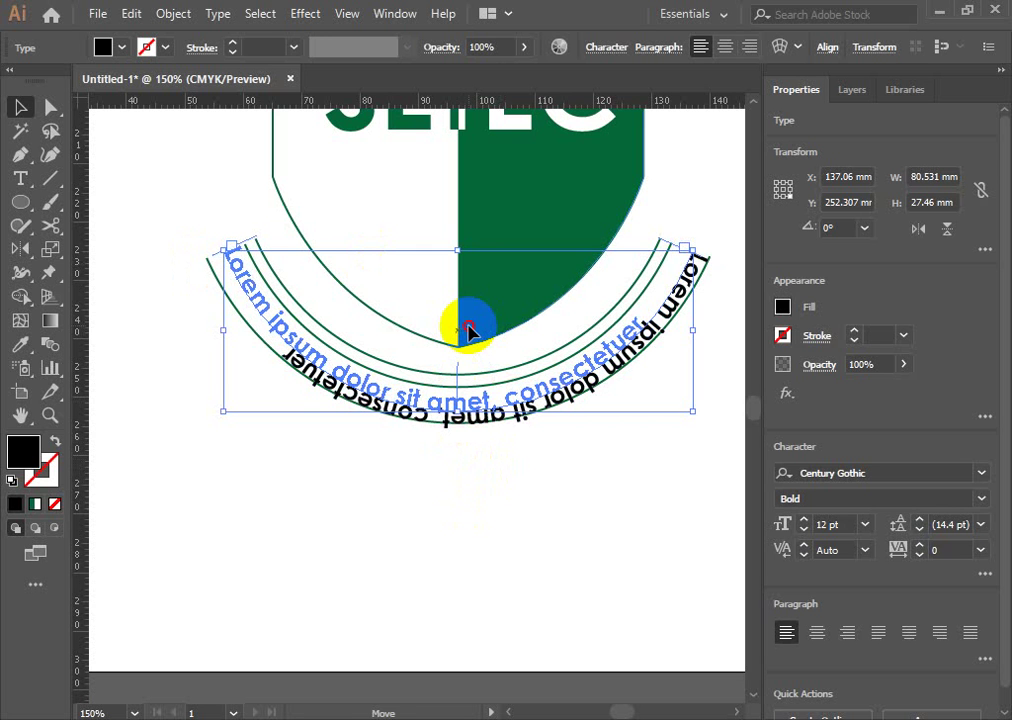
drag(468, 328, 468, 330)
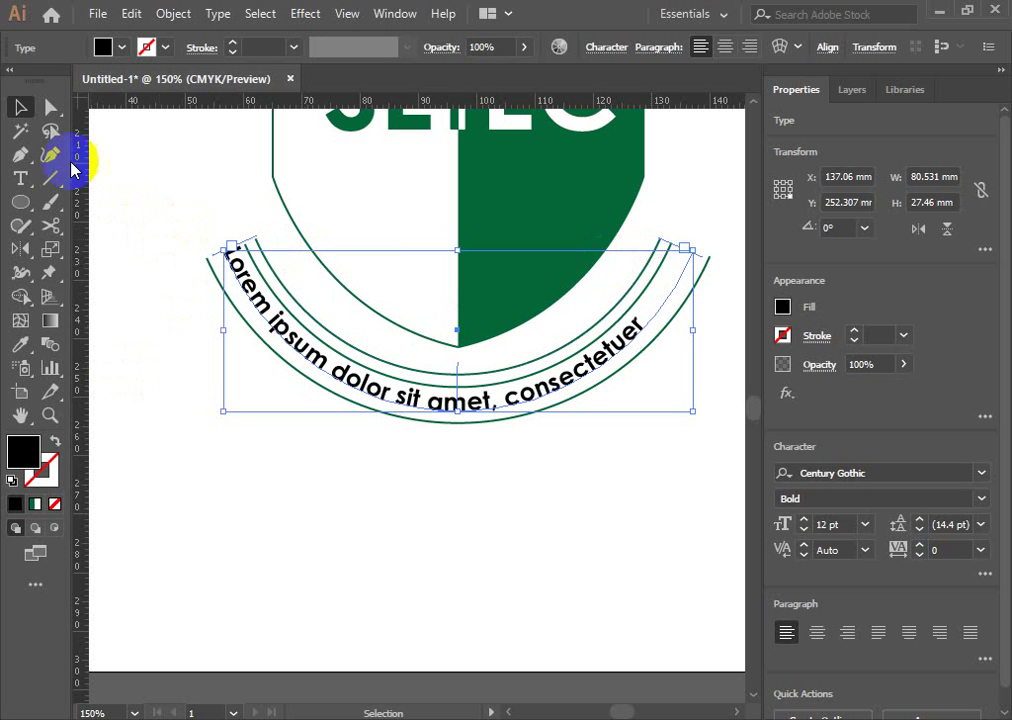
Select all of the curved placeholder text with the Type tool.
click(22, 180)
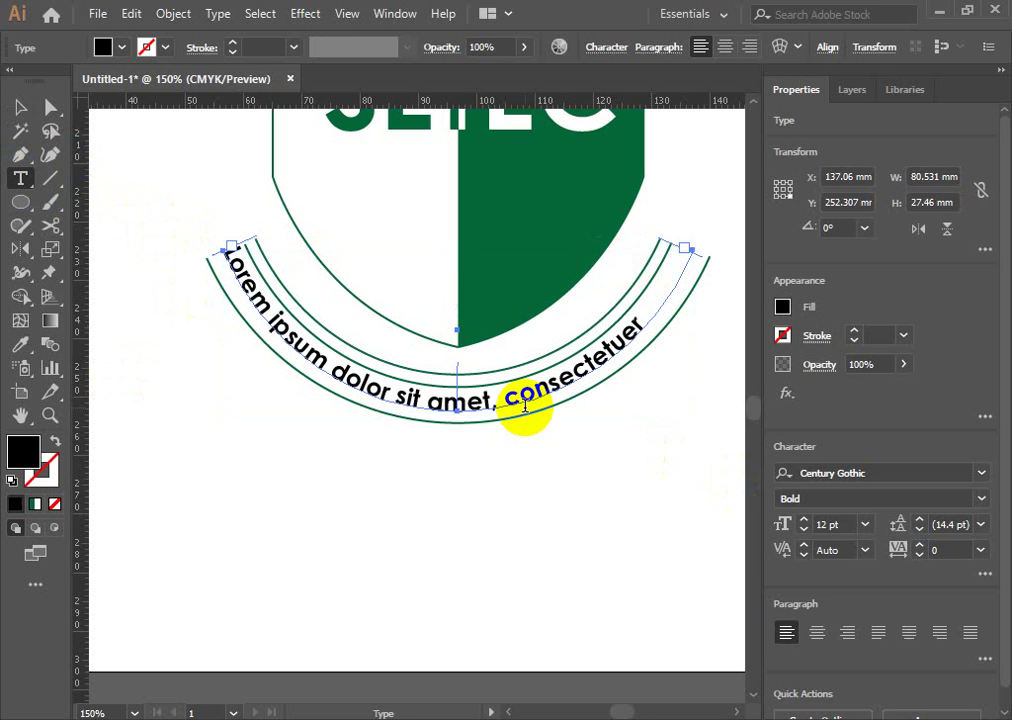
drag(481, 418, 492, 400)
triple_click(491, 400)
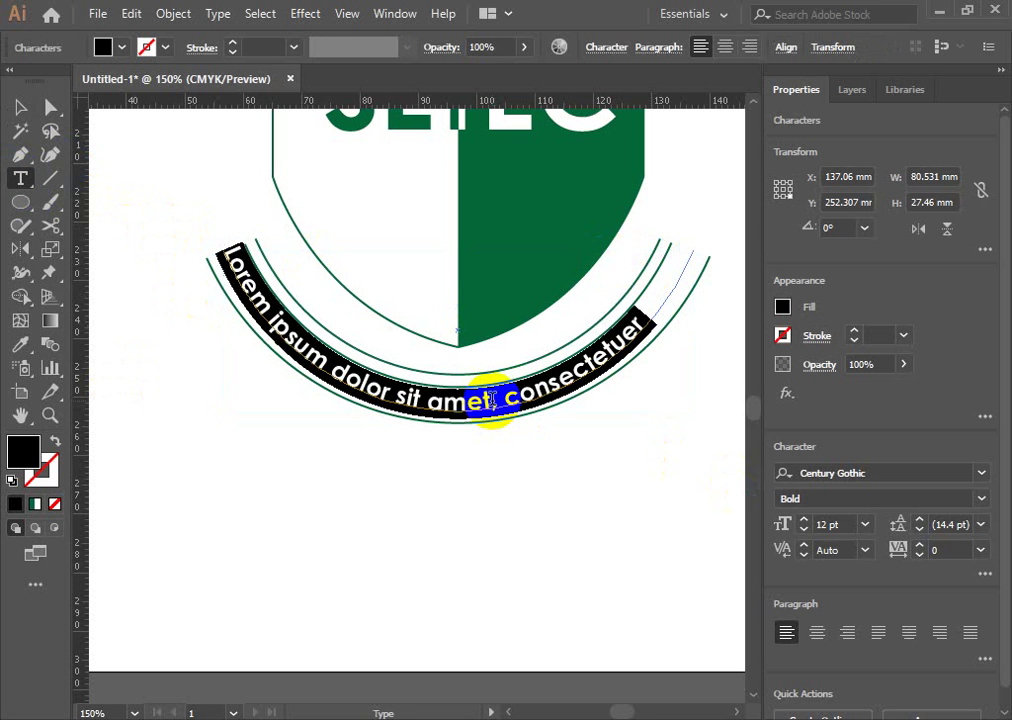
scroll(486, 425, up, 2)
scroll(475, 400, up, 3)
scroll(470, 385, up, 3)
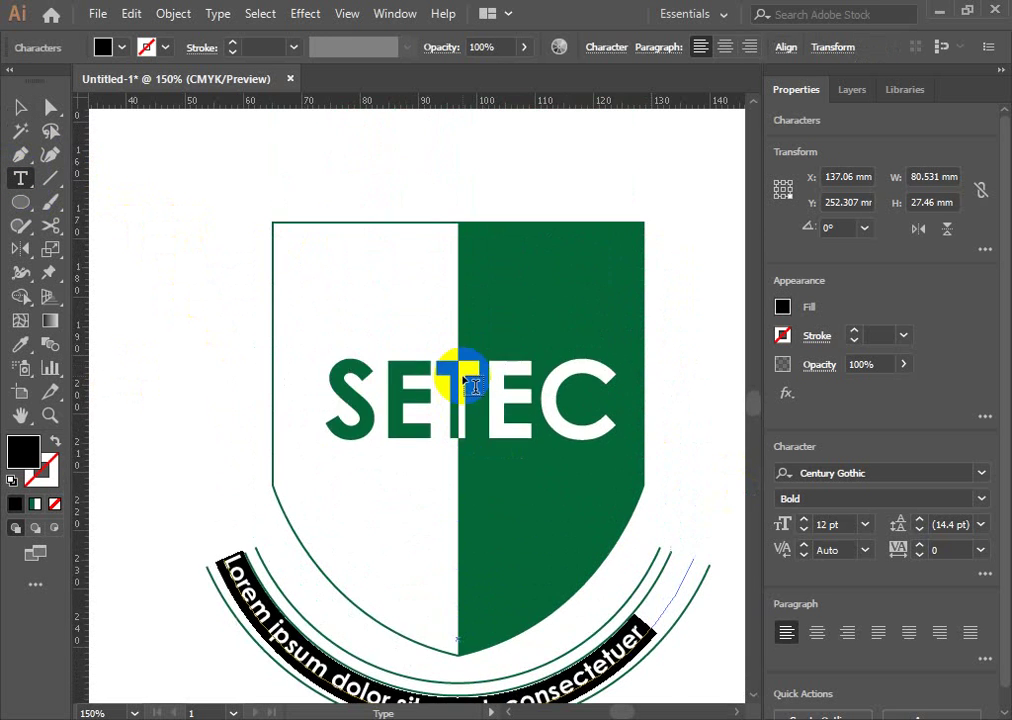
scroll(470, 385, up, 5)
scroll(470, 385, up, 4)
scroll(470, 385, up, 1)
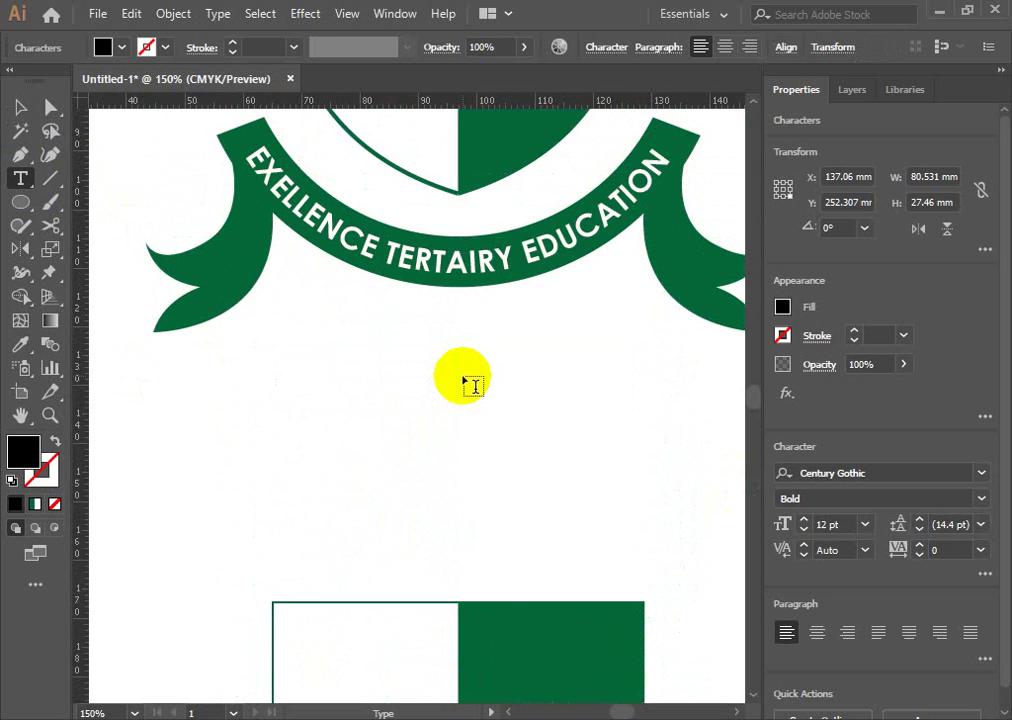
scroll(455, 380, down, 3)
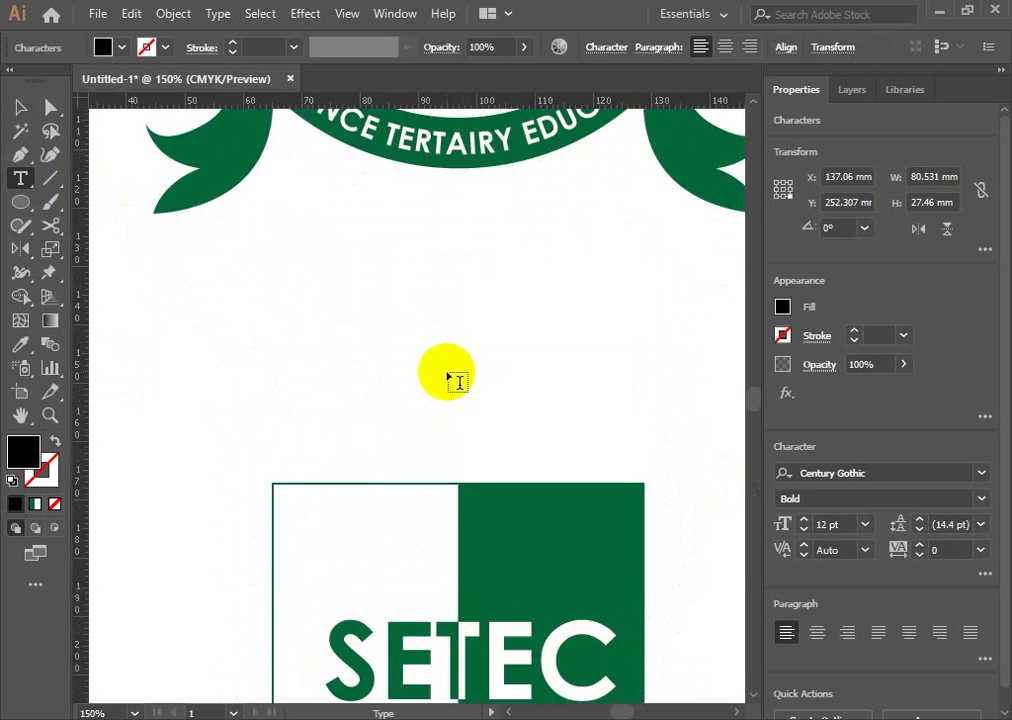
scroll(455, 380, down, 6)
scroll(452, 373, down, 4)
scroll(452, 384, down, 1)
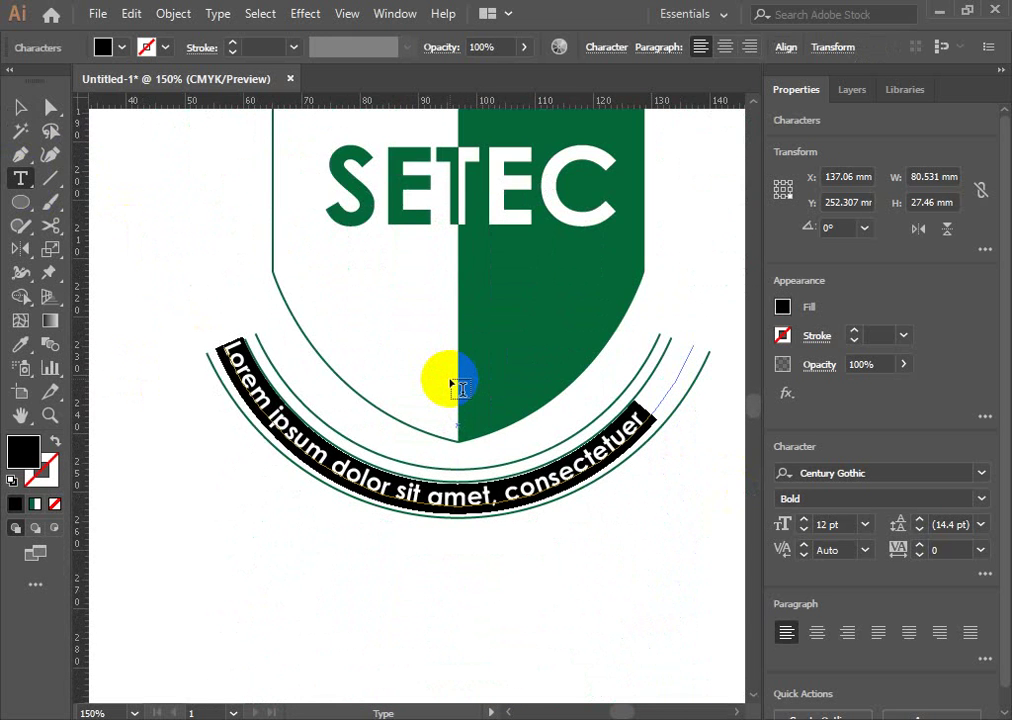
Type 'EXCELLENCE TERTAIRY ADUCATION' over the placeholder along the arc.
text(EXCELLENCE TER)
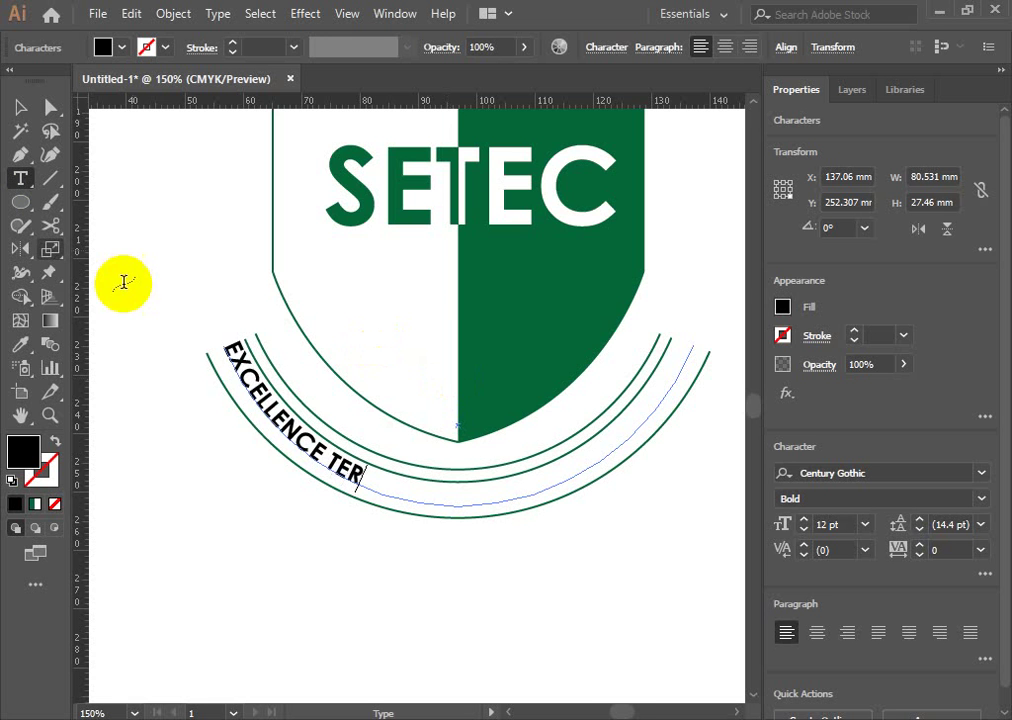
scroll(524, 418, up, 3)
scroll(524, 418, up, 3)
scroll(530, 425, up, 4)
scroll(530, 425, up, 6)
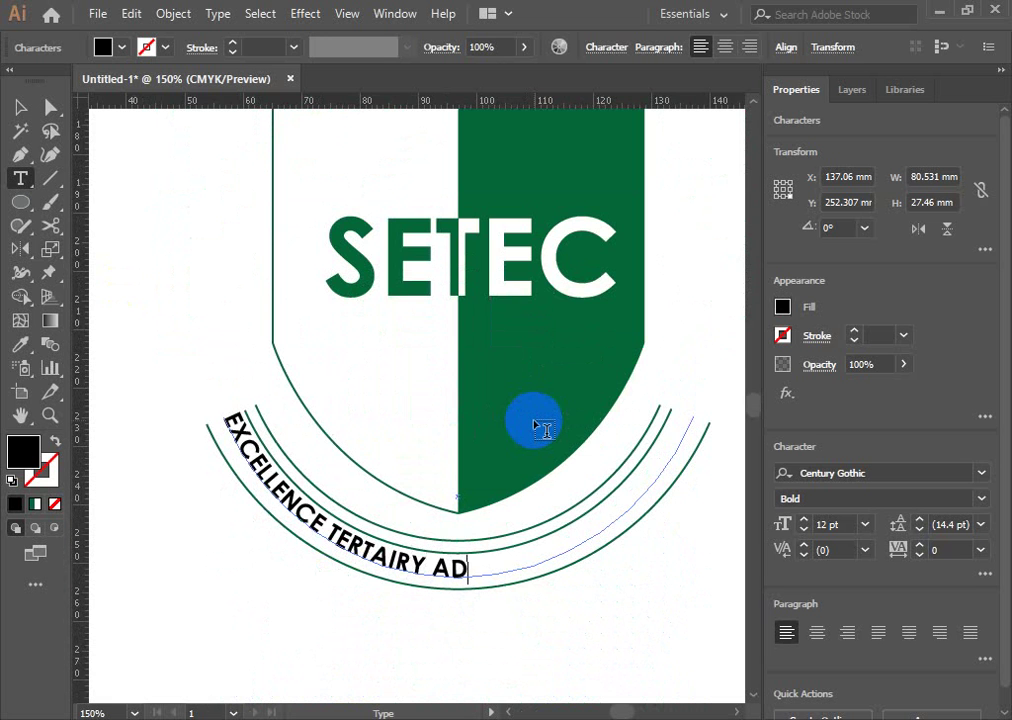
text(UCATION)
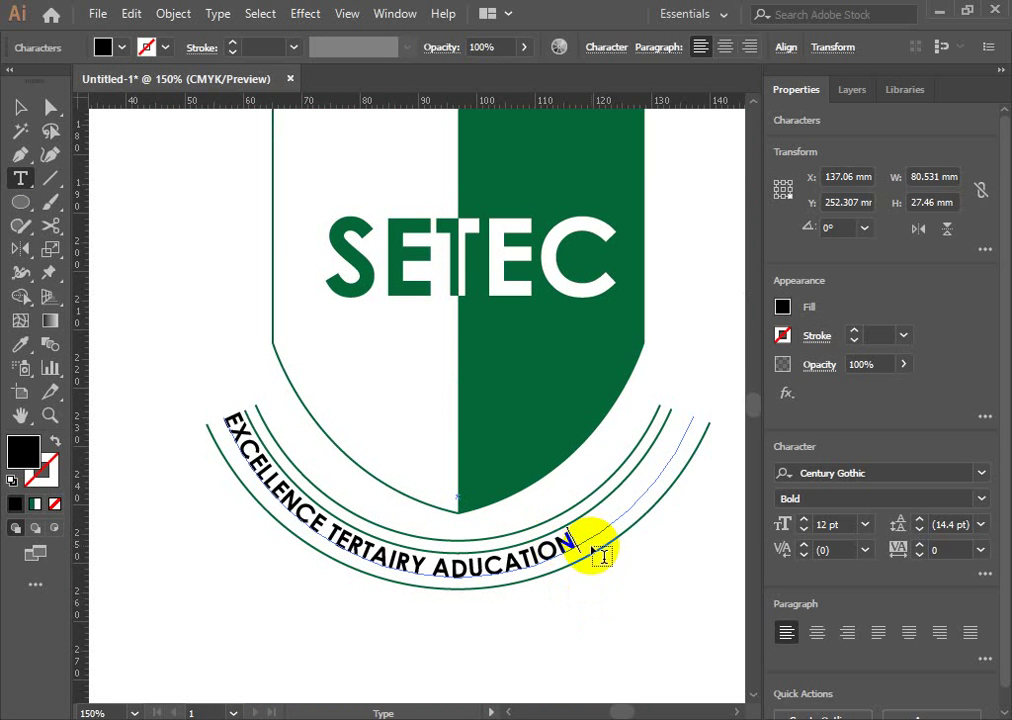
key(shift+Left)
key(shift+Left)
Centre-align the curved slogan on its arc and select the whole line of text.
click(724, 47)
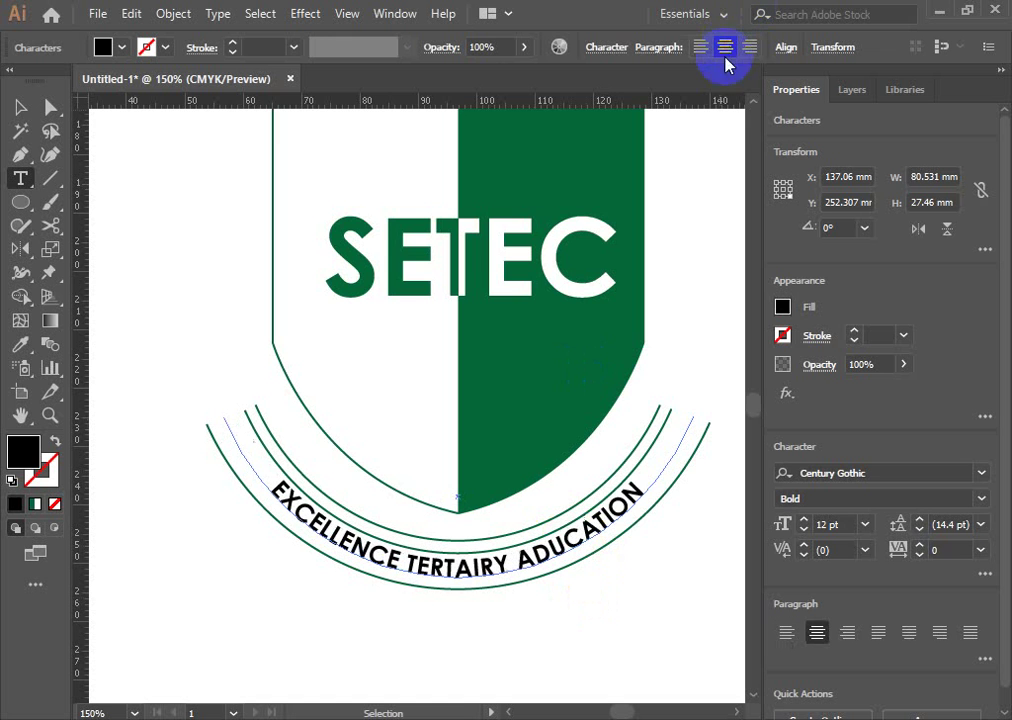
key(Escape)
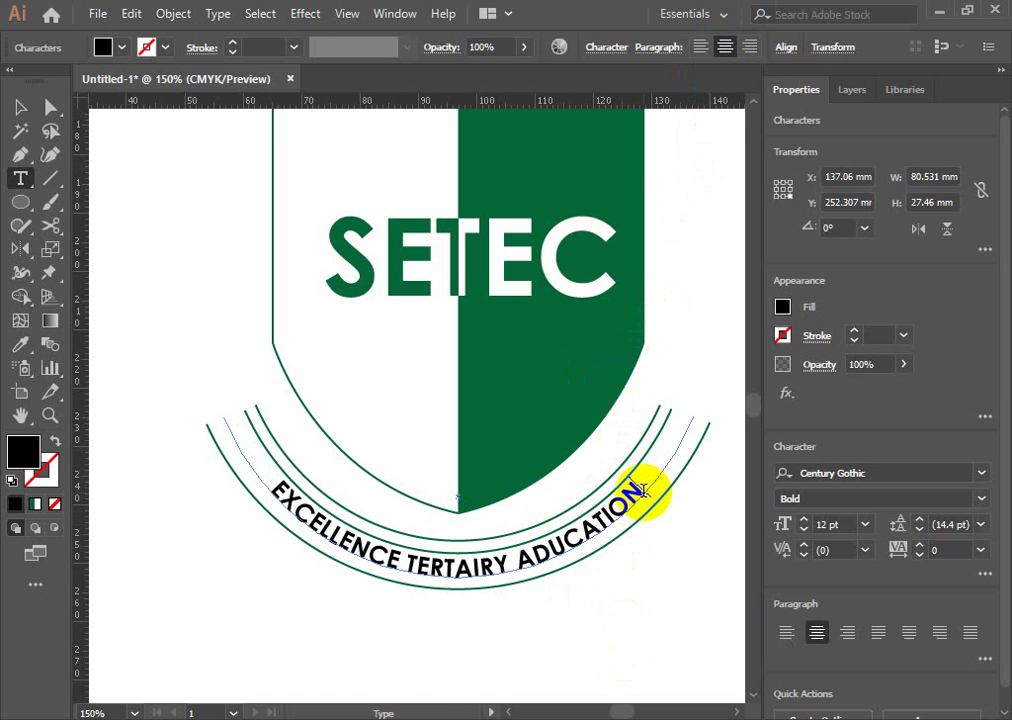
drag(644, 487, 563, 557)
triple_click(562, 552)
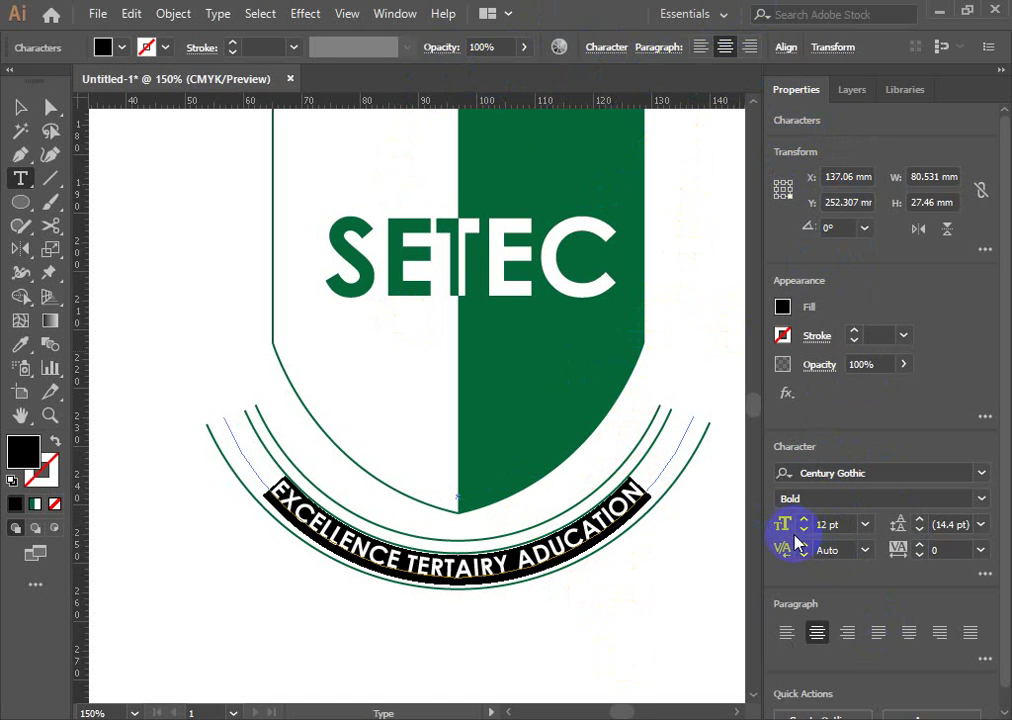
Raise the curved slogan's font size from 12 pt to 15 pt, then deselect it.
click(610, 48)
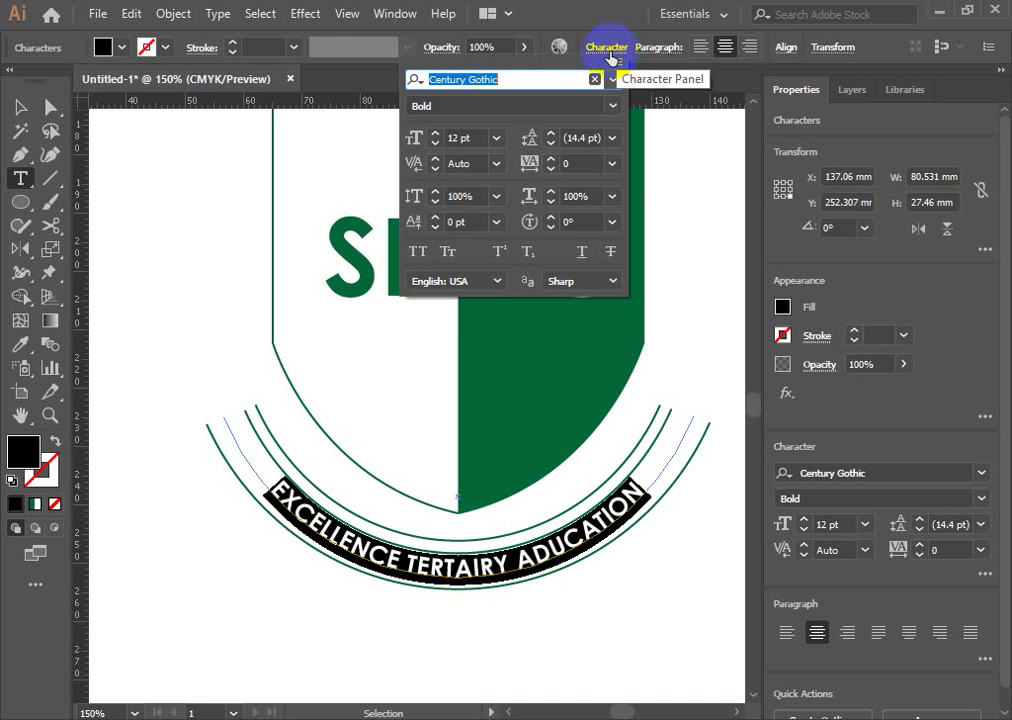
click(435, 133)
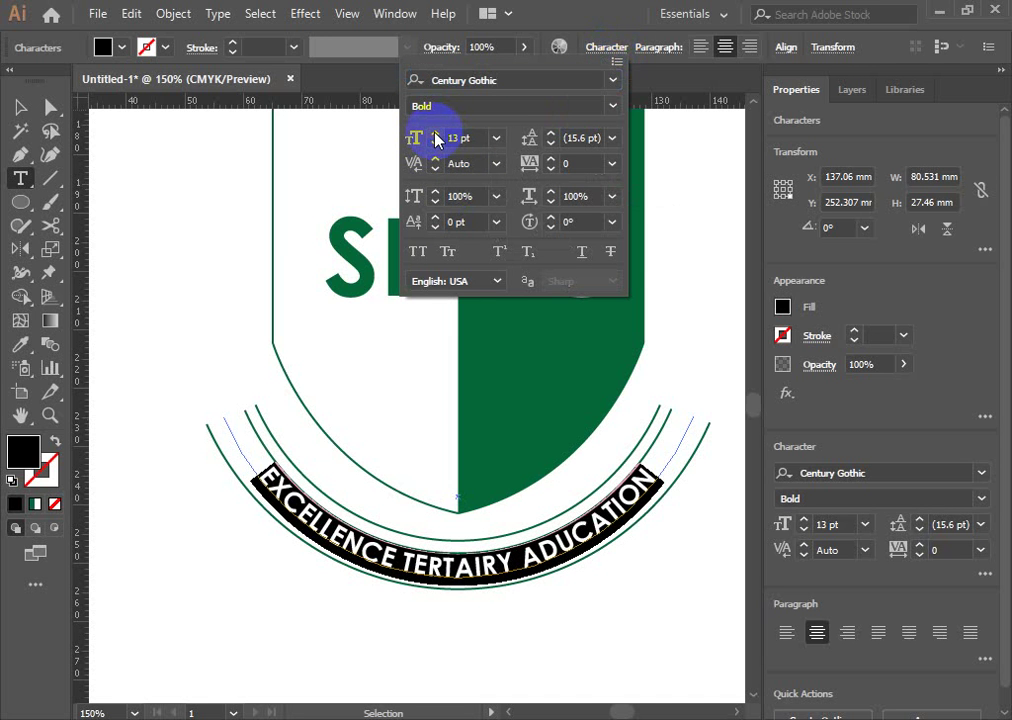
click(435, 133)
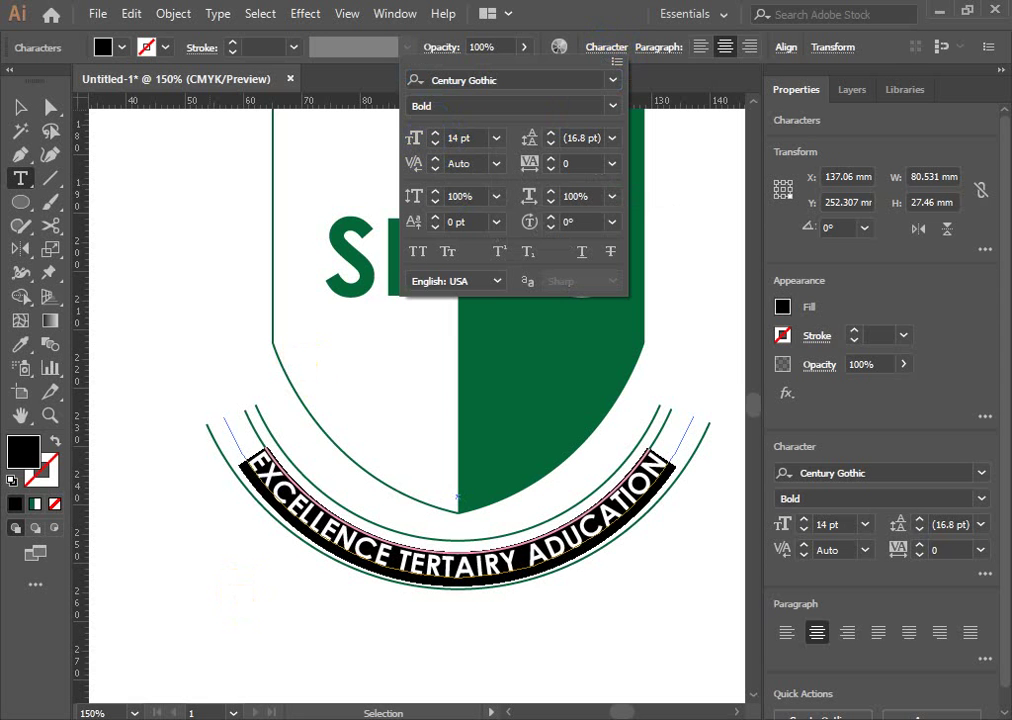
click(432, 137)
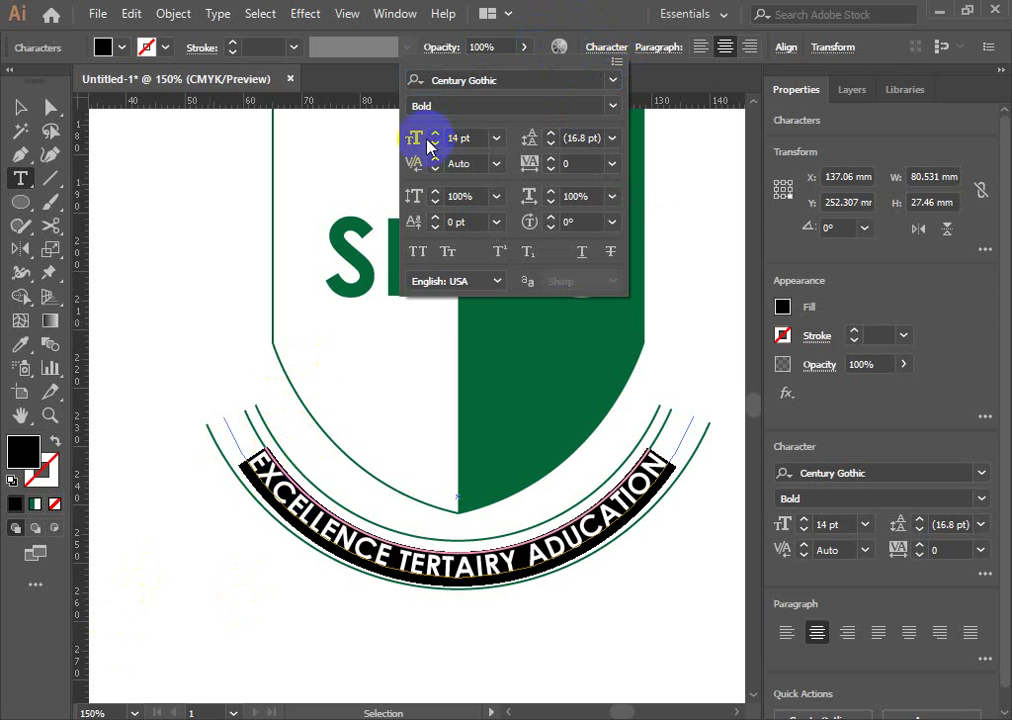
click(435, 133)
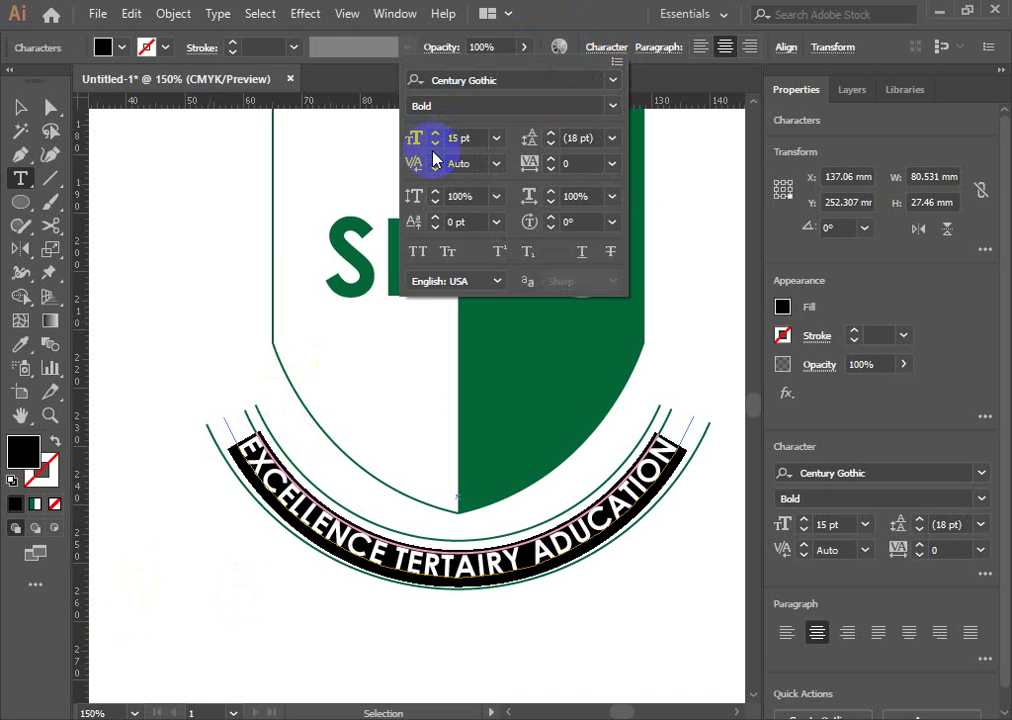
click(599, 16)
drag(272, 495, 247, 477)
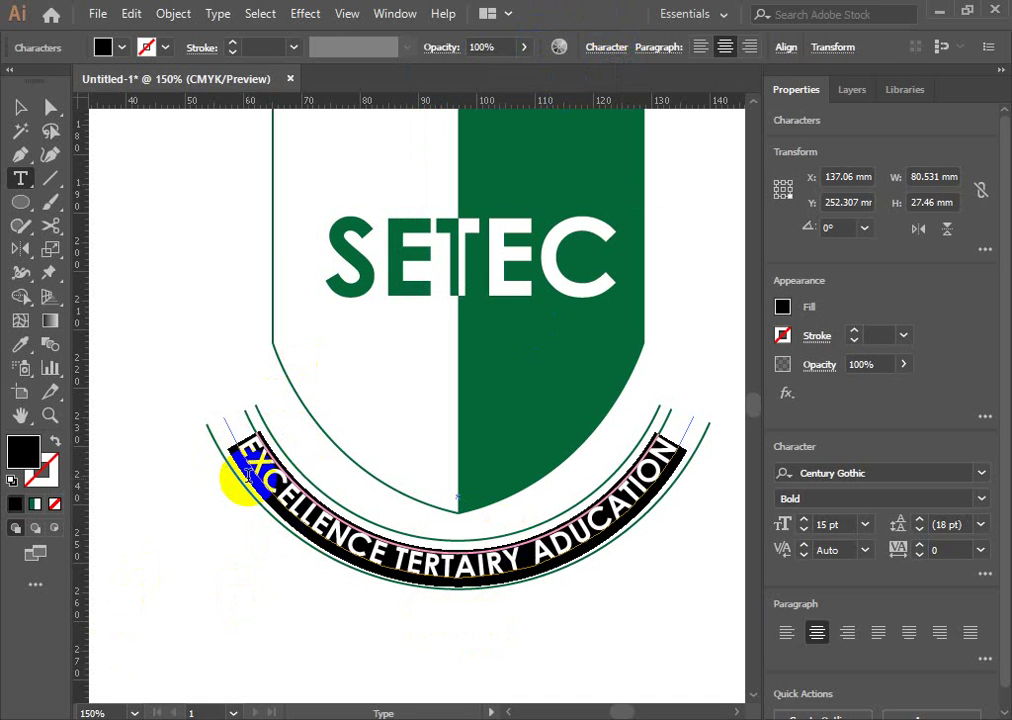
click(20, 107)
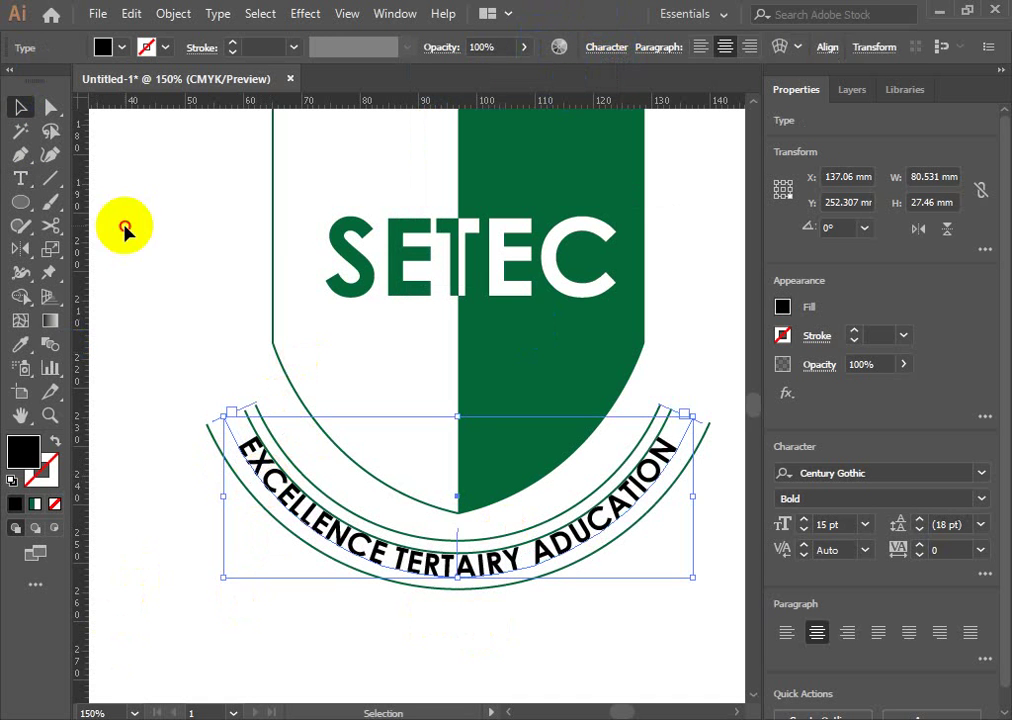
click(125, 230)
Select the green arc path beneath the curved text.
click(300, 453)
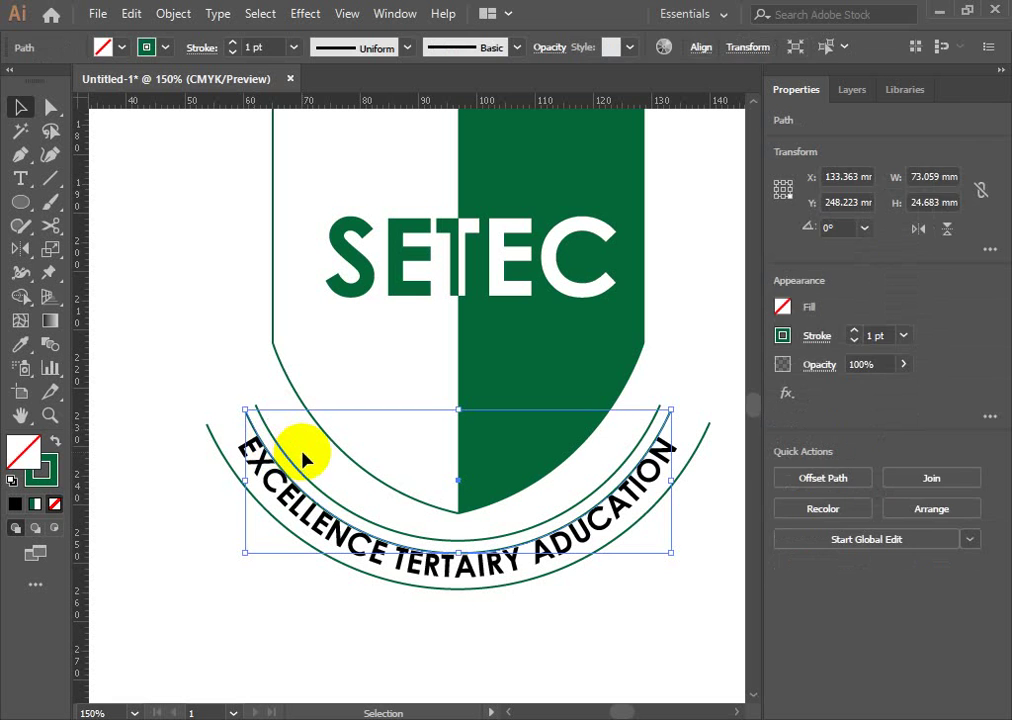
key(ctrl+shift+a)
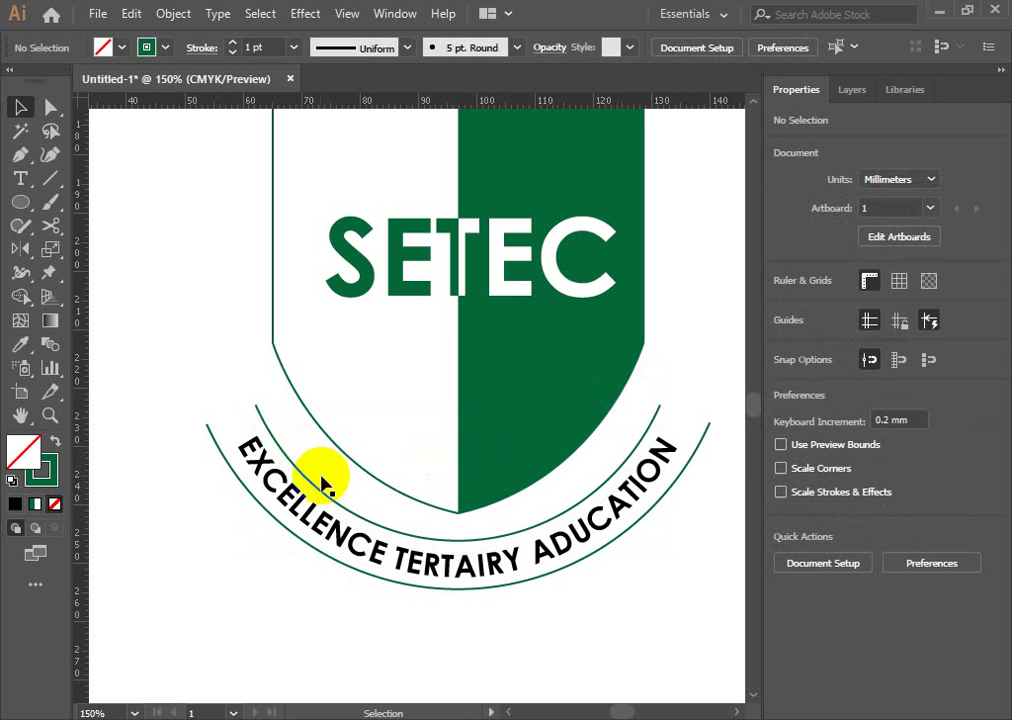
scroll(240, 432, down, 1)
scroll(450, 525, up, 1)
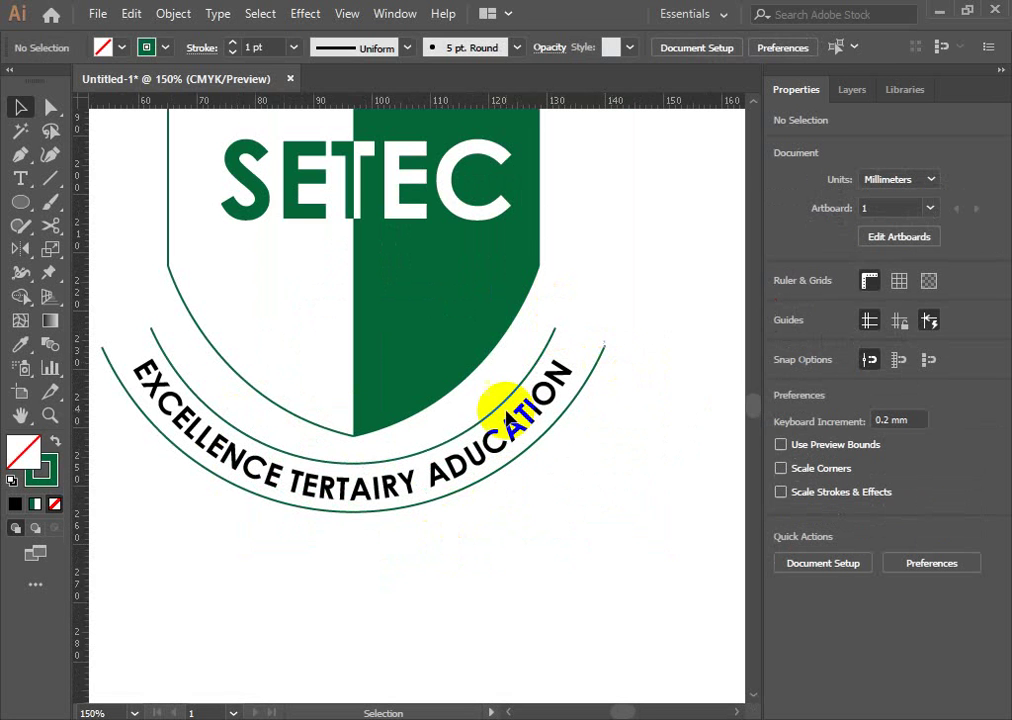
click(20, 107)
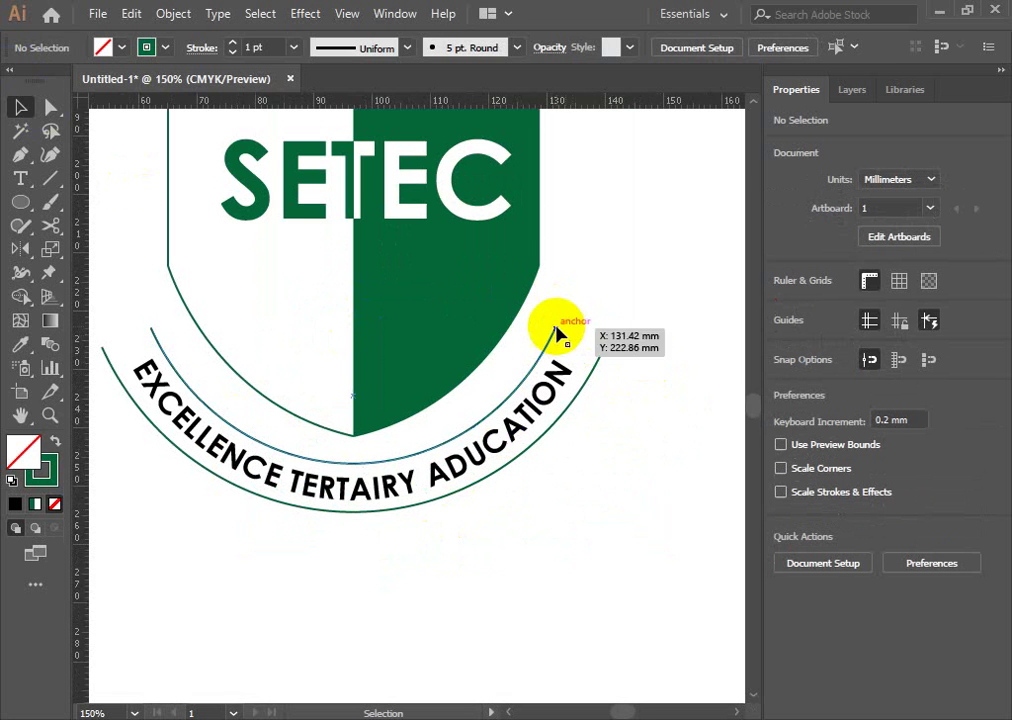
click(360, 342)
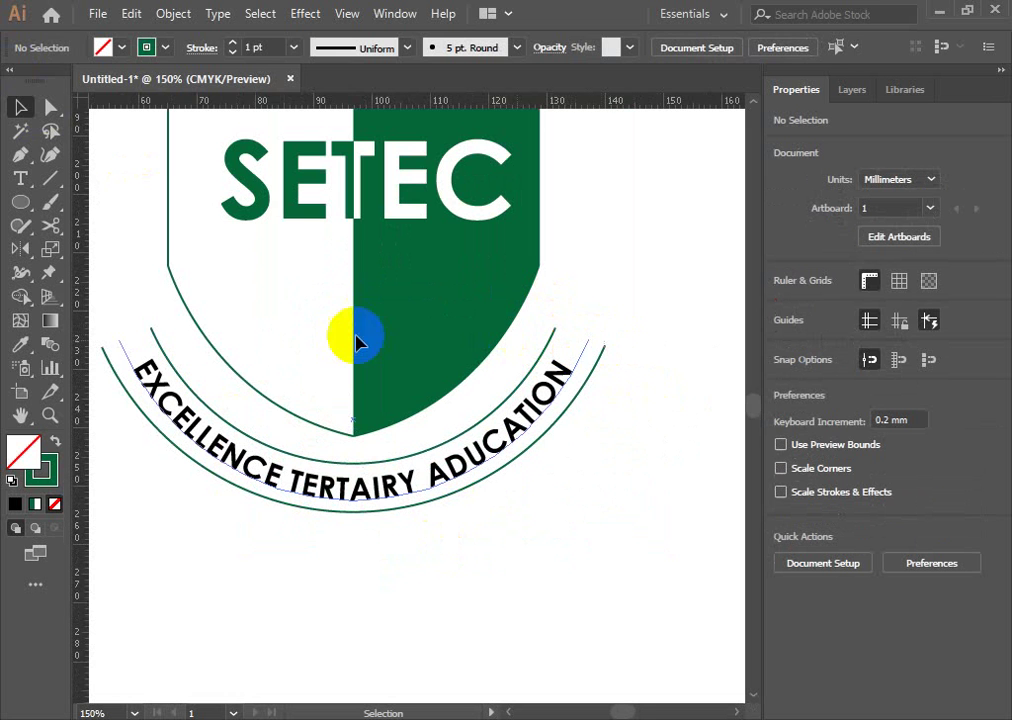
Pick the inner arc's top-right end anchor with the Direct Selection tool for joining.
click(22, 103)
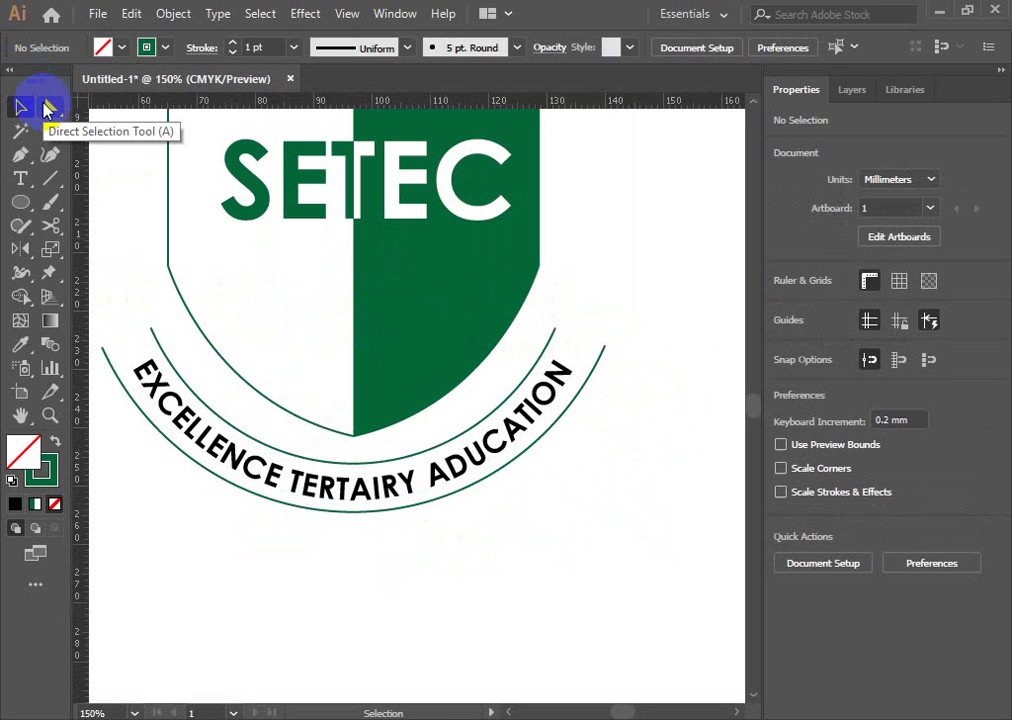
click(48, 107)
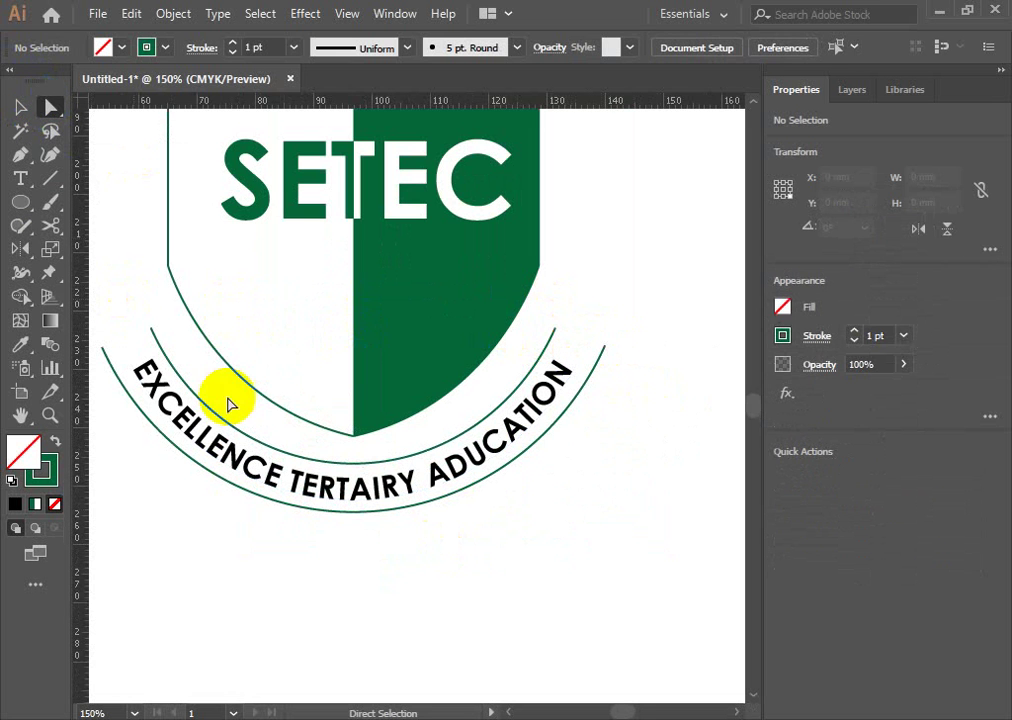
click(555, 329)
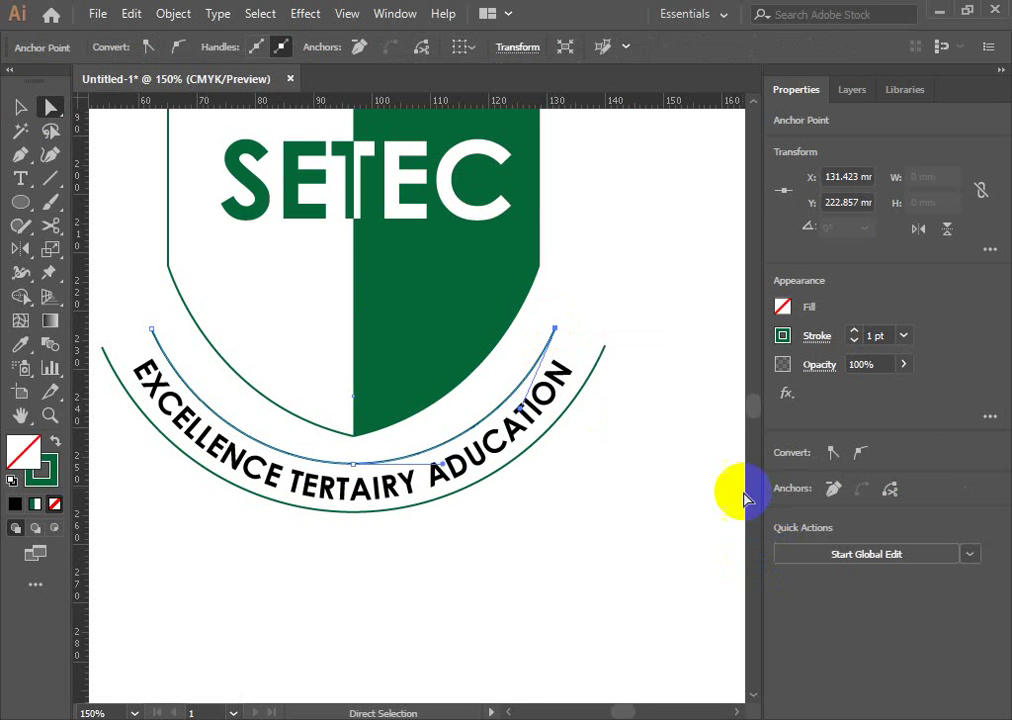
key(v)
click(606, 350)
key(a)
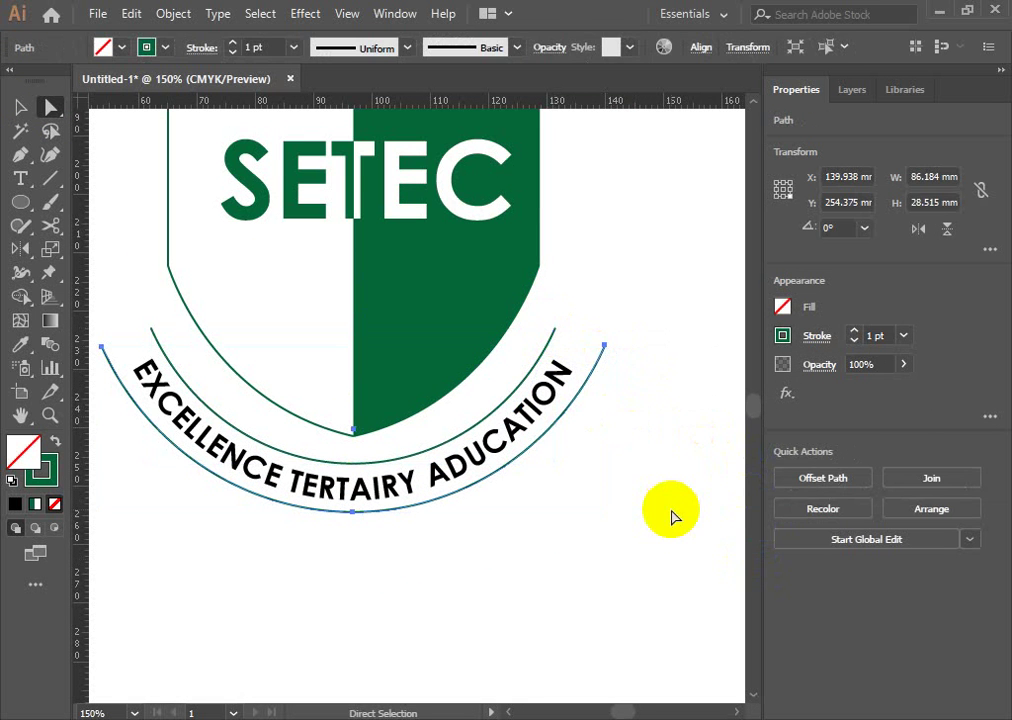
click(554, 331)
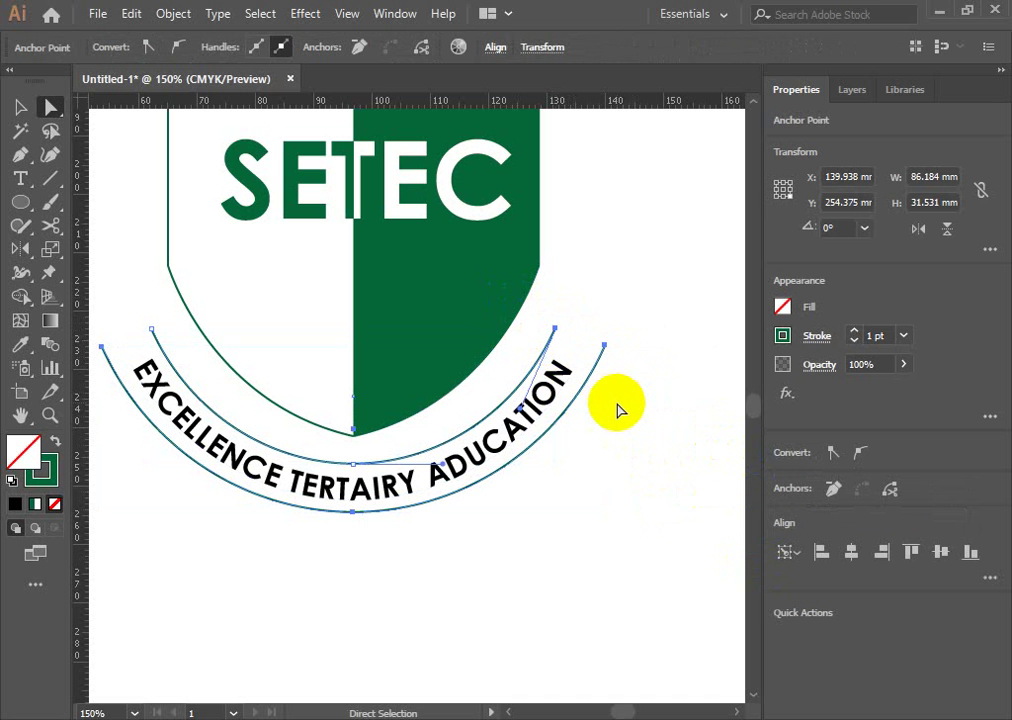
click(166, 16)
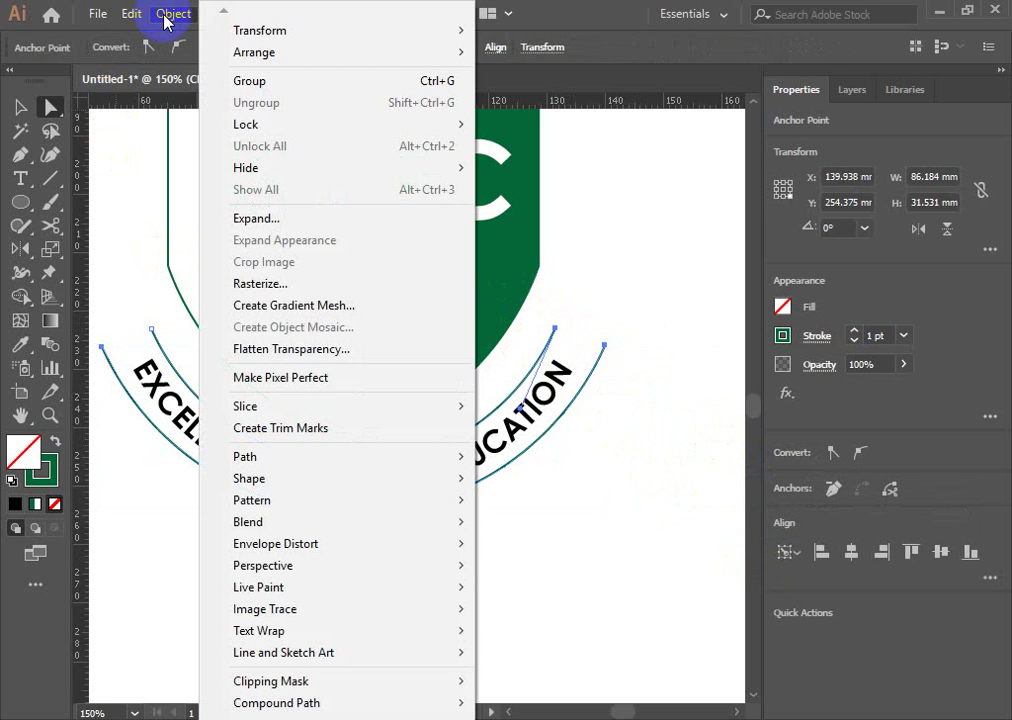
mouse_move(263, 456)
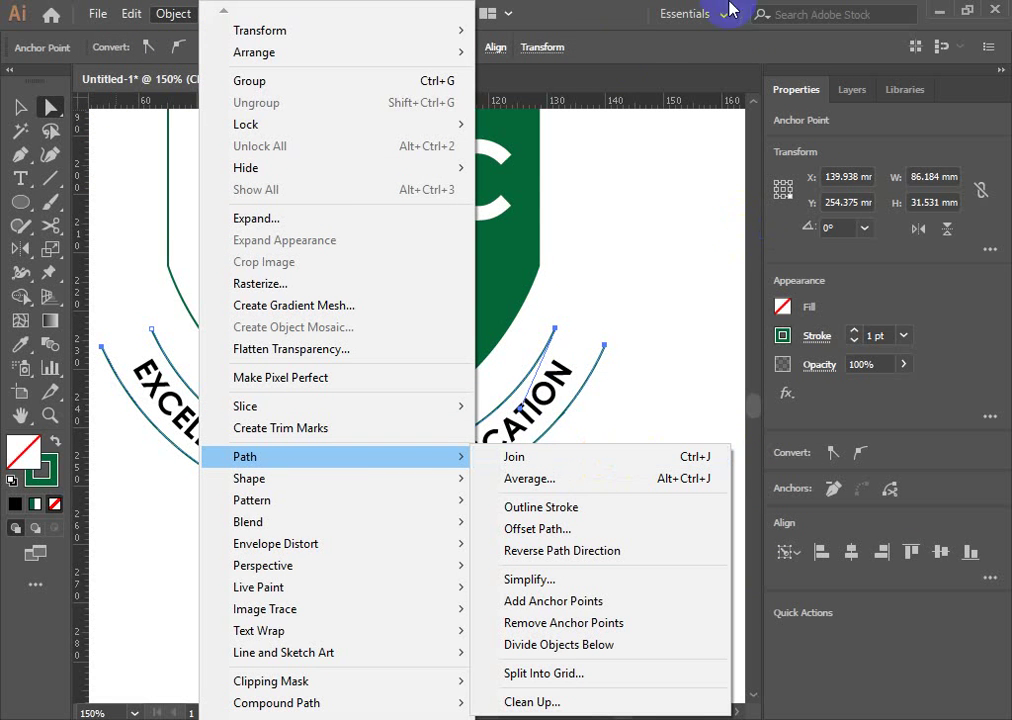
click(612, 25)
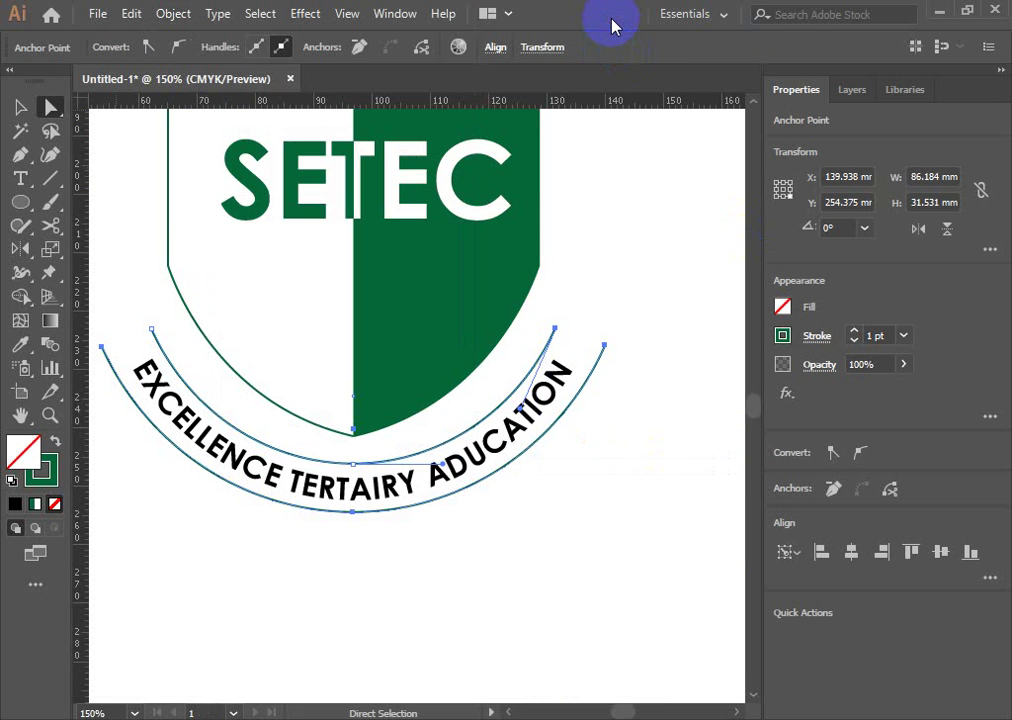
key(ctrl+j)
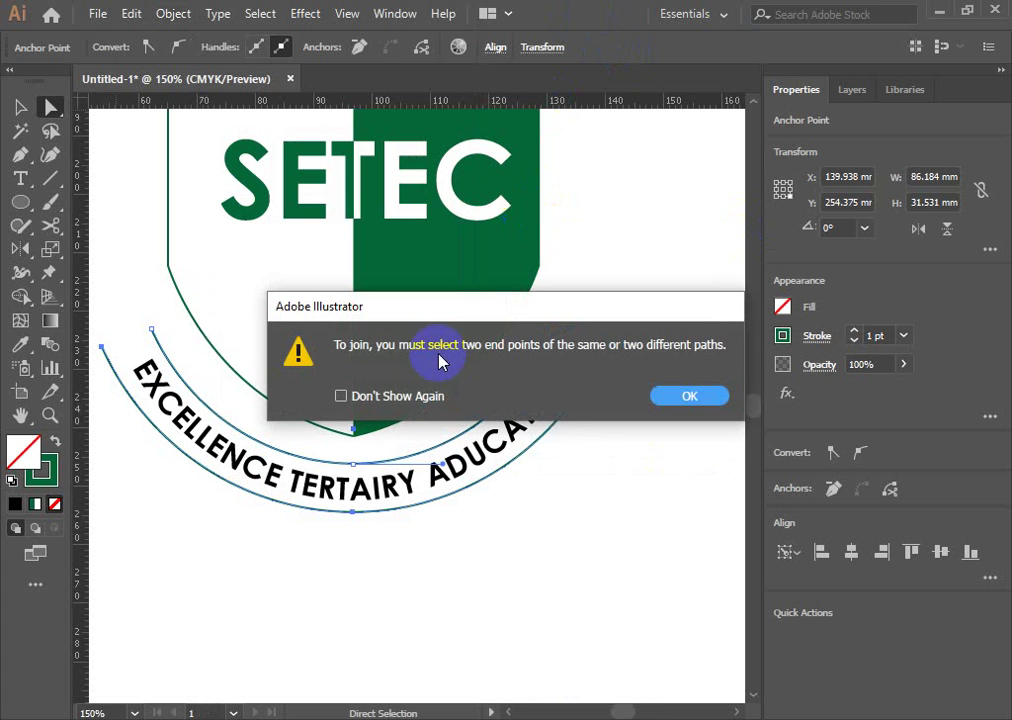
drag(463, 306, 341, 193)
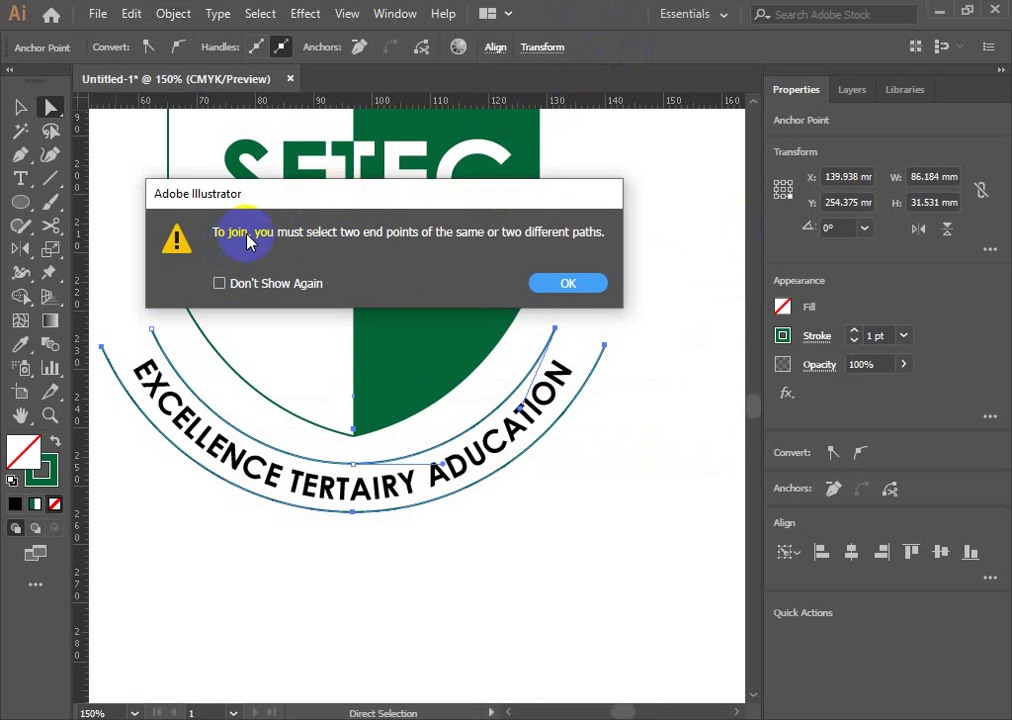
click(581, 287)
click(655, 334)
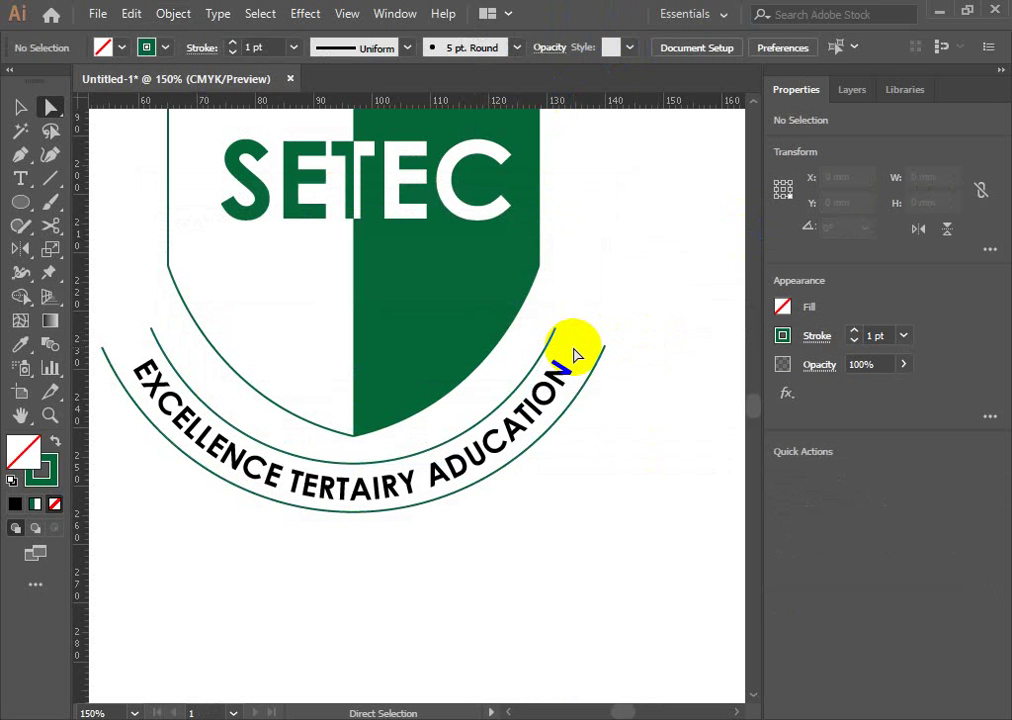
Join the inner and outer arcs' right-end anchors with Ctrl+J.
alt+scroll(575, 355, up, 2)
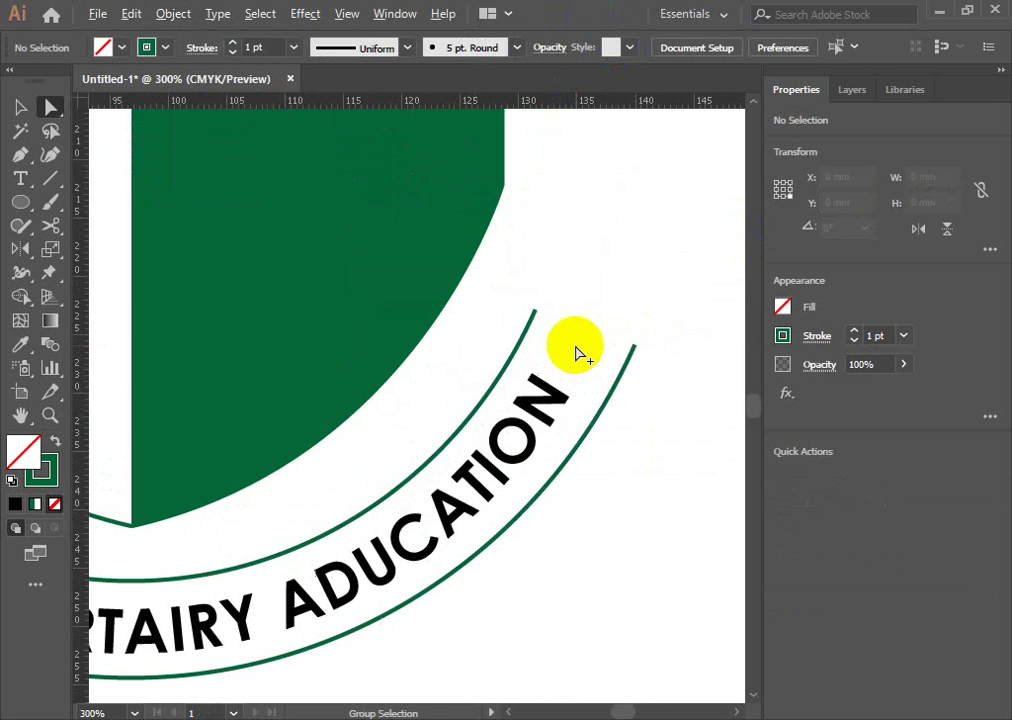
click(538, 314)
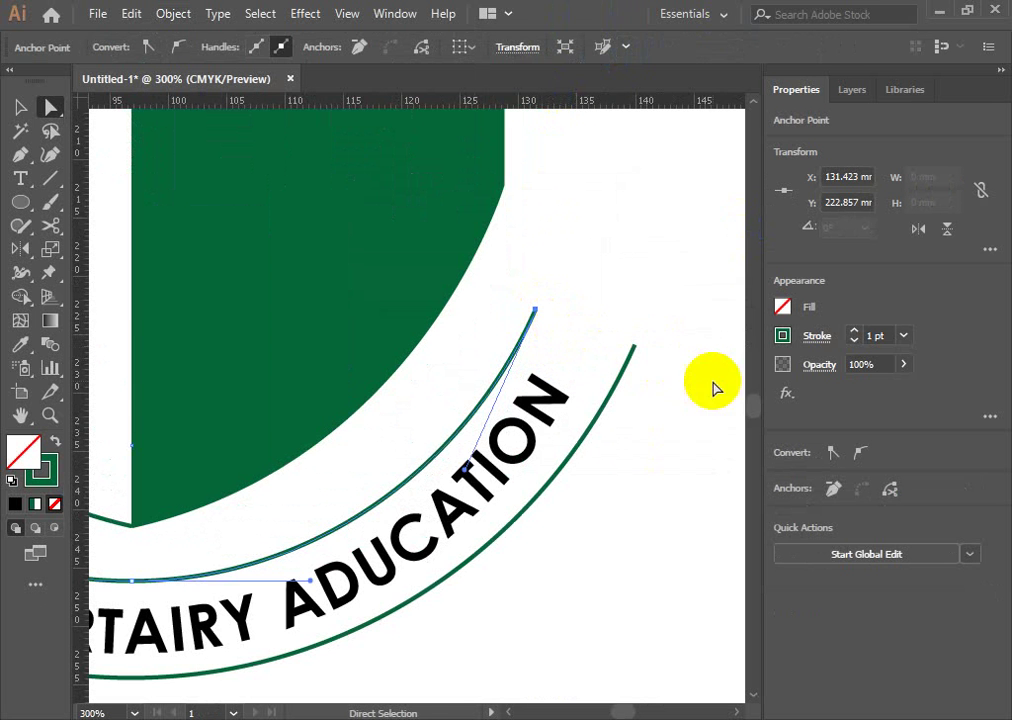
key(ctrl)
click(635, 347)
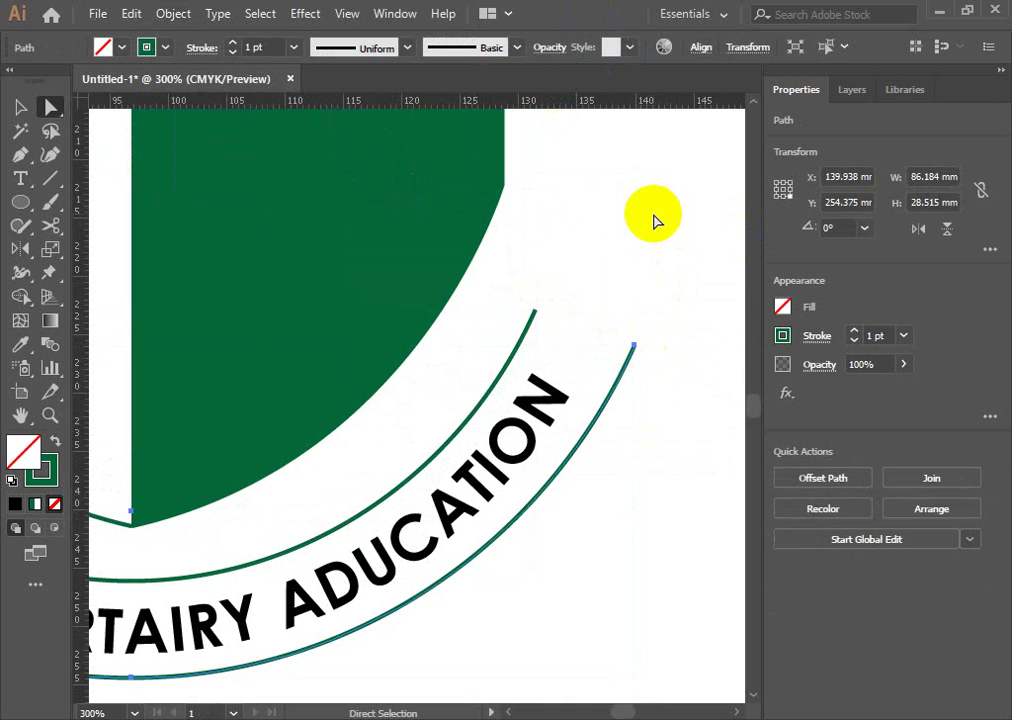
click(675, 361)
drag(533, 313, 537, 310)
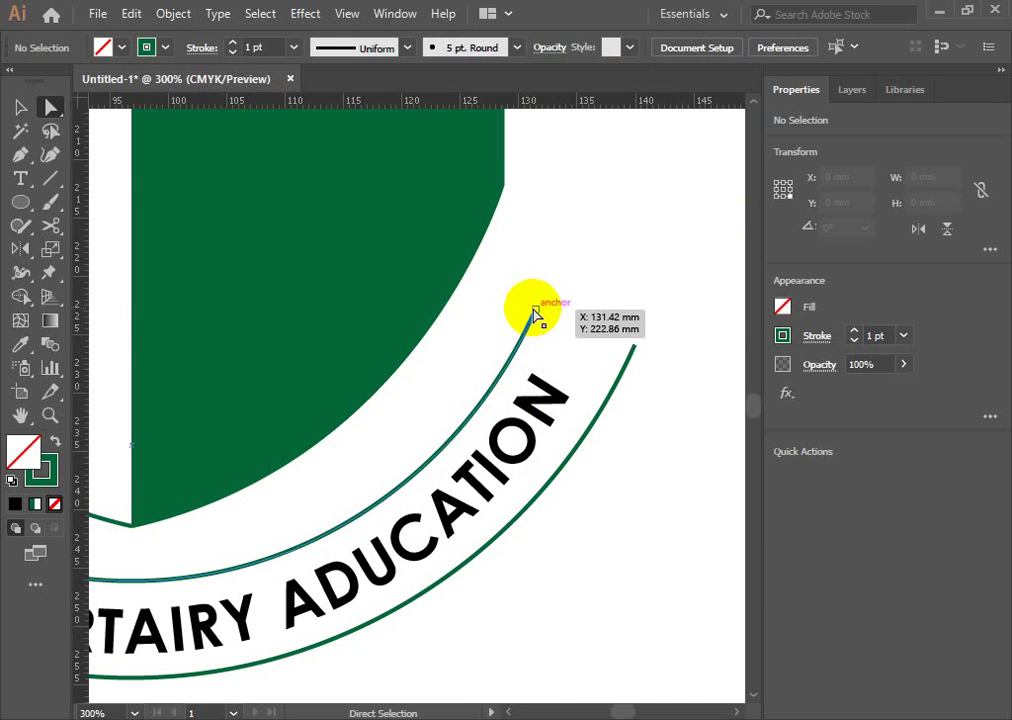
shift+click(635, 346)
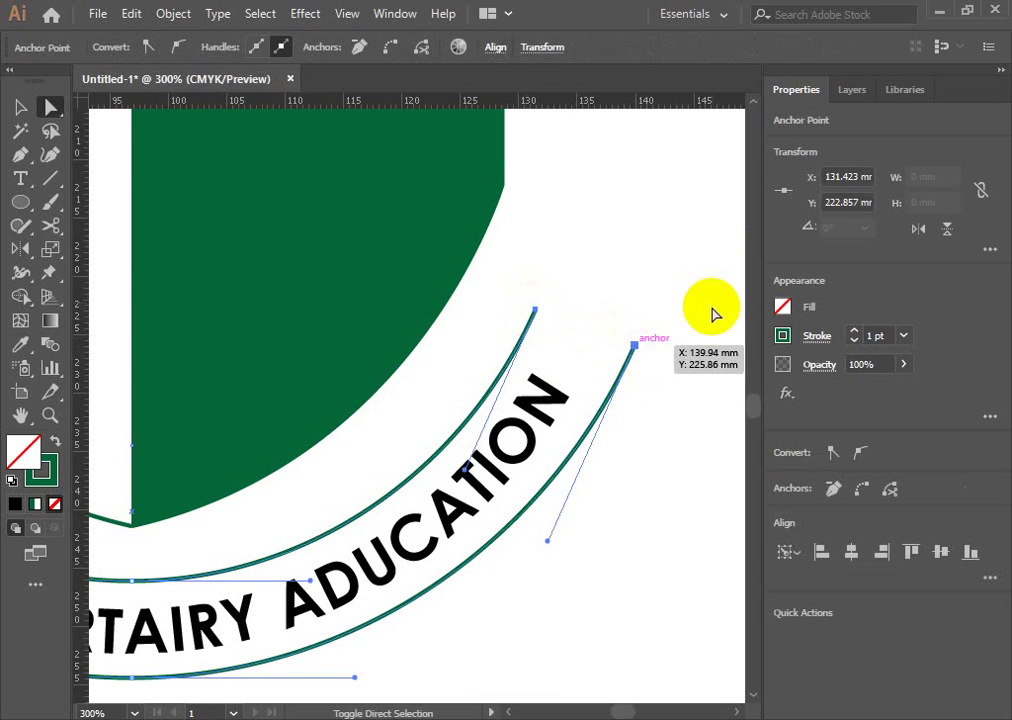
key(ctrl+j)
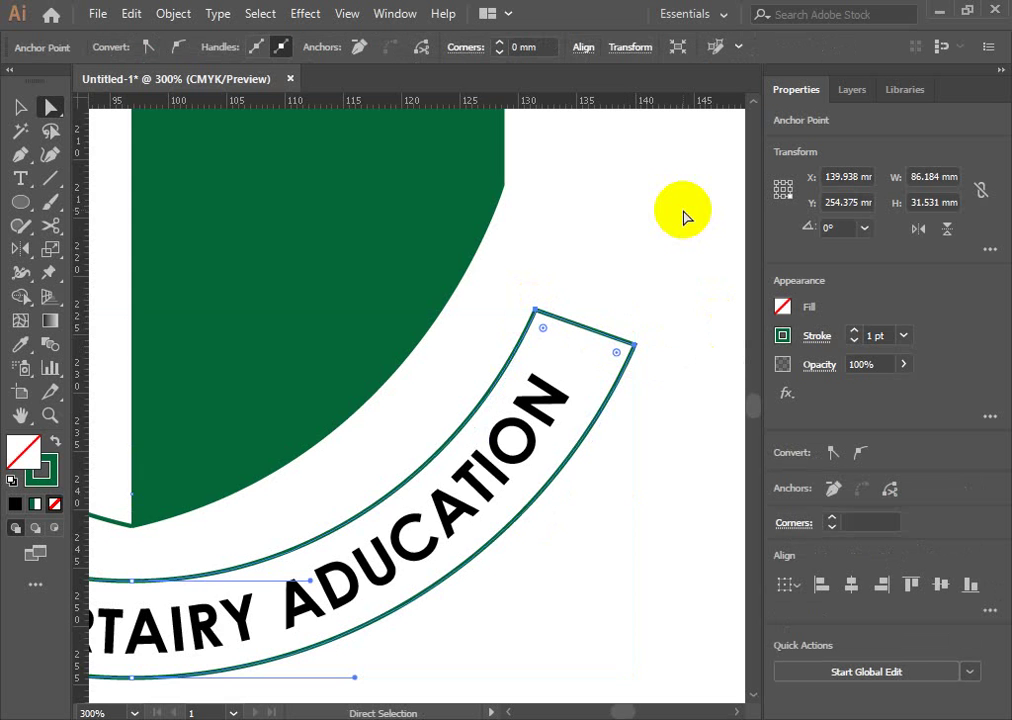
Join the arcs' left-end anchors and select the whole closed banner.
scroll(615, 339, down, 3)
scroll(447, 350, down, 1)
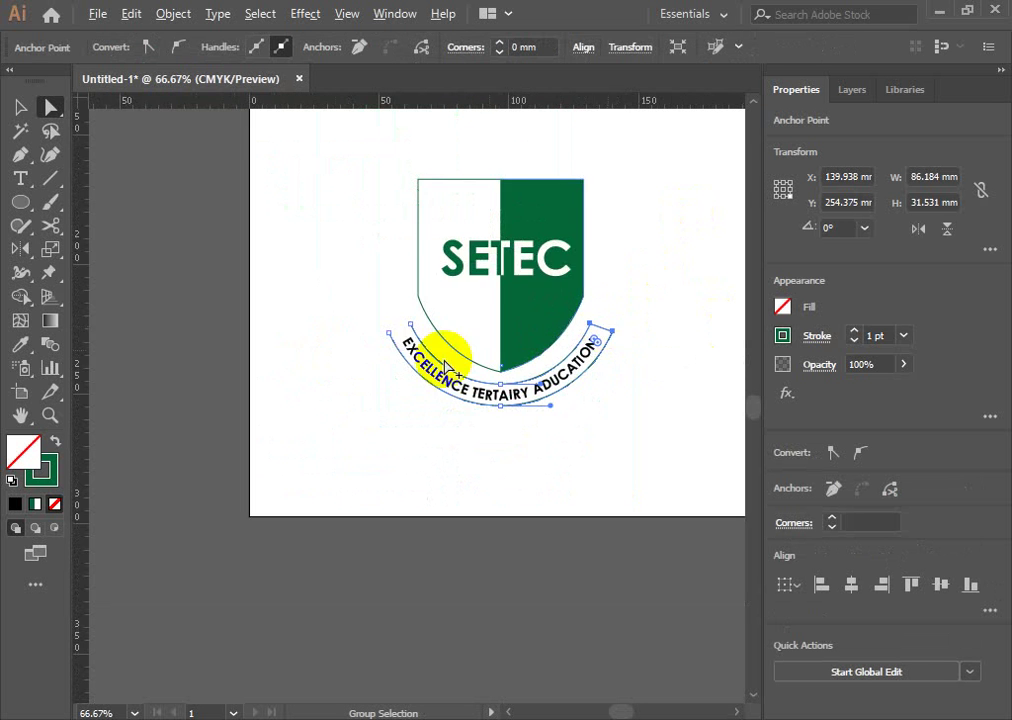
scroll(400, 352, up, 2)
mouse_move(462, 298)
mouse_down()
mouse_move(487, 291)
mouse_move(435, 312)
mouse_up()
click(443, 336)
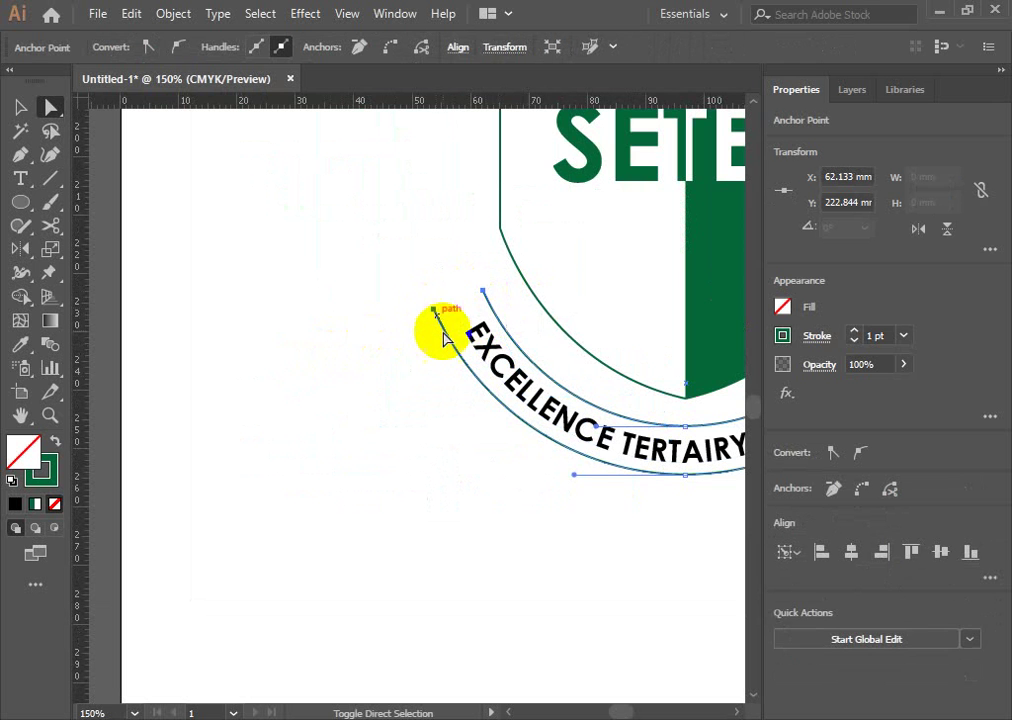
click(487, 385)
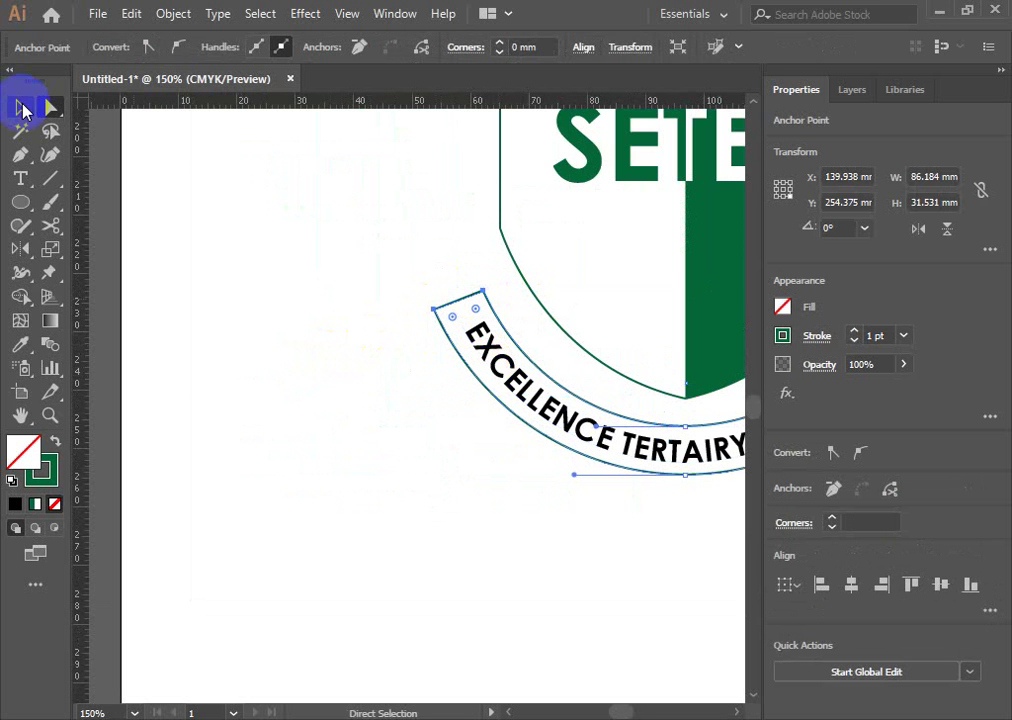
click(22, 108)
drag(673, 406, 424, 365)
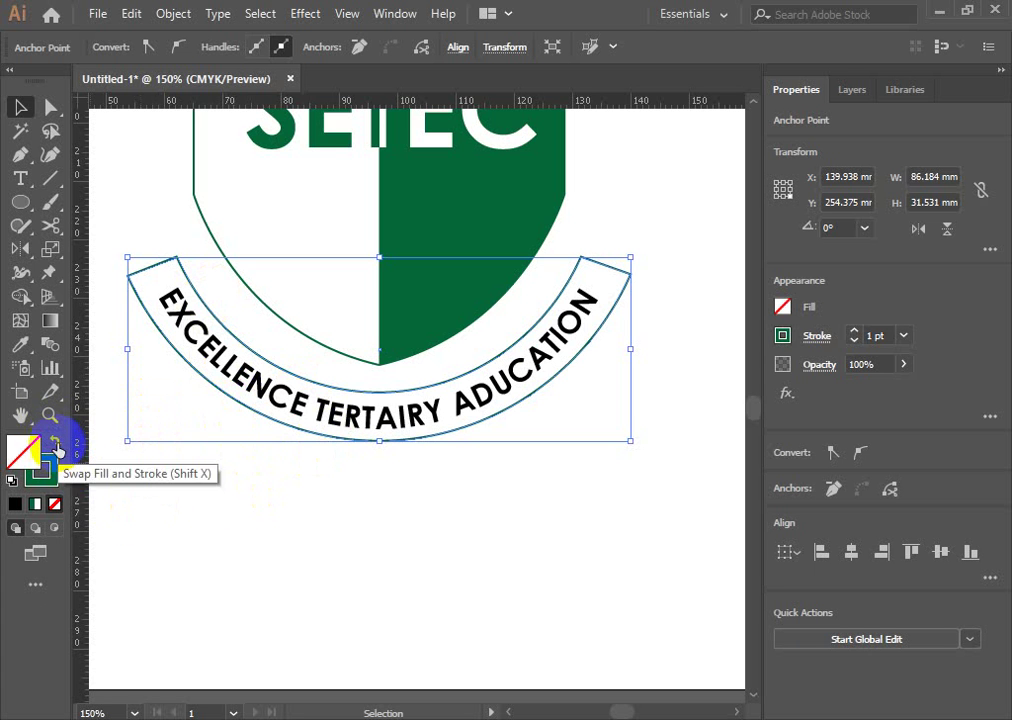
Fill the banner solid green with no stroke, and make the curved text white.
click(58, 444)
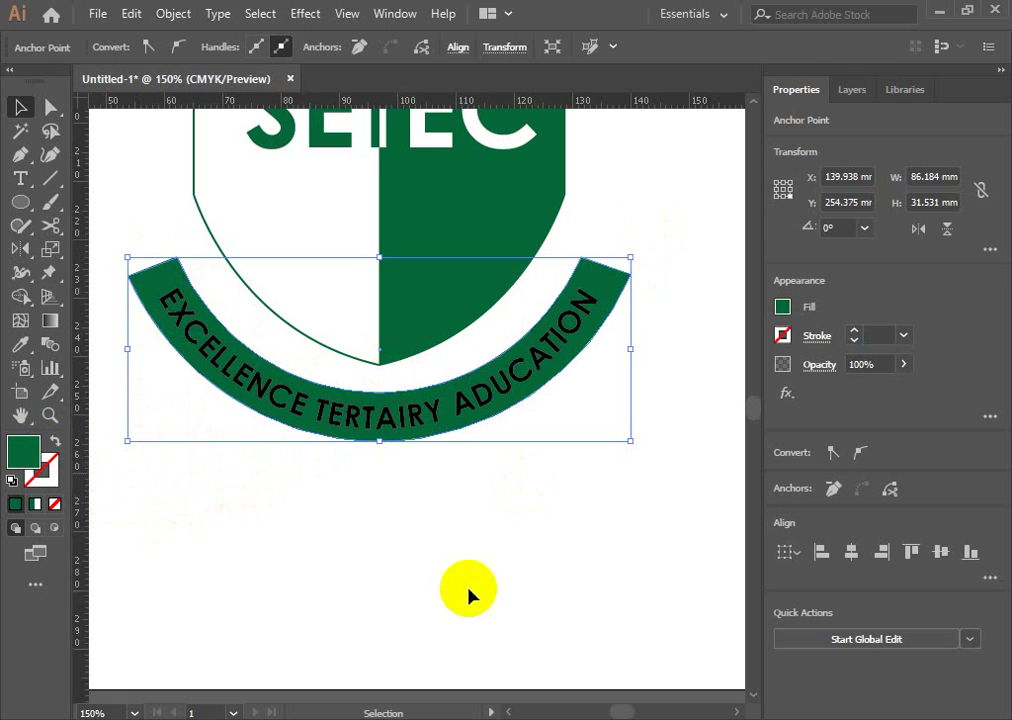
double_click(450, 432)
click(433, 419)
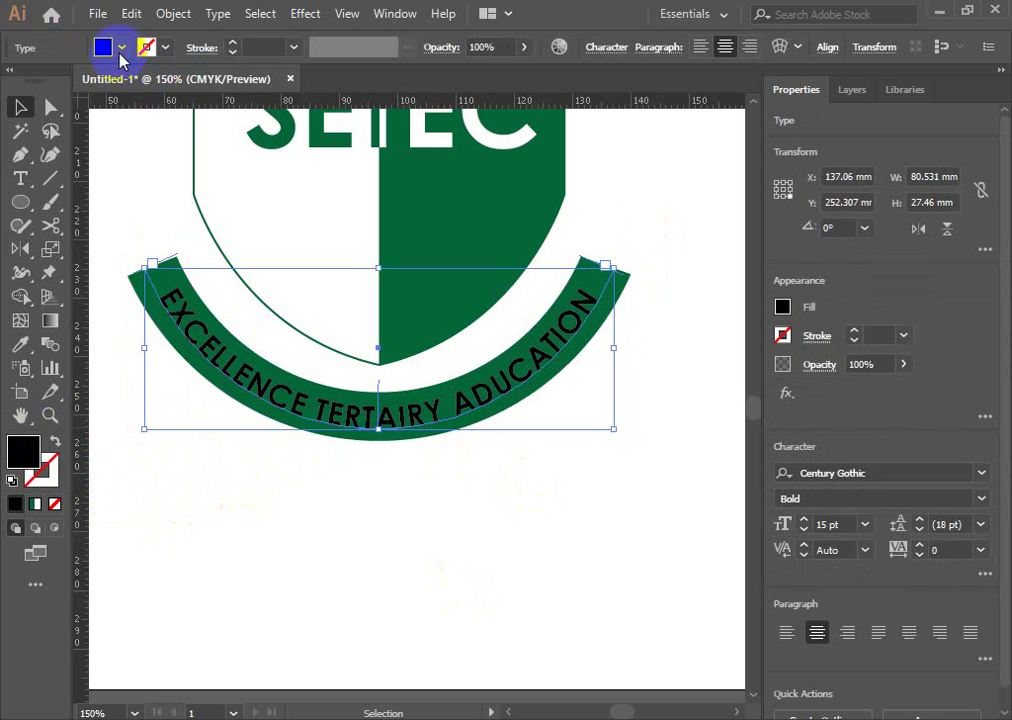
click(104, 47)
click(41, 80)
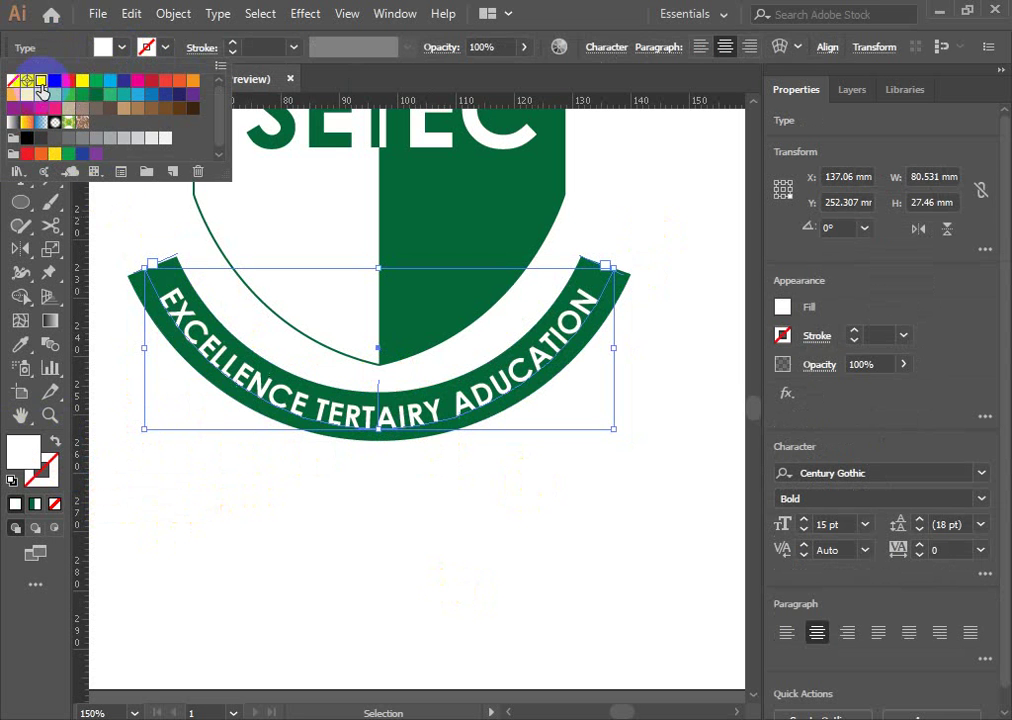
click(538, 600)
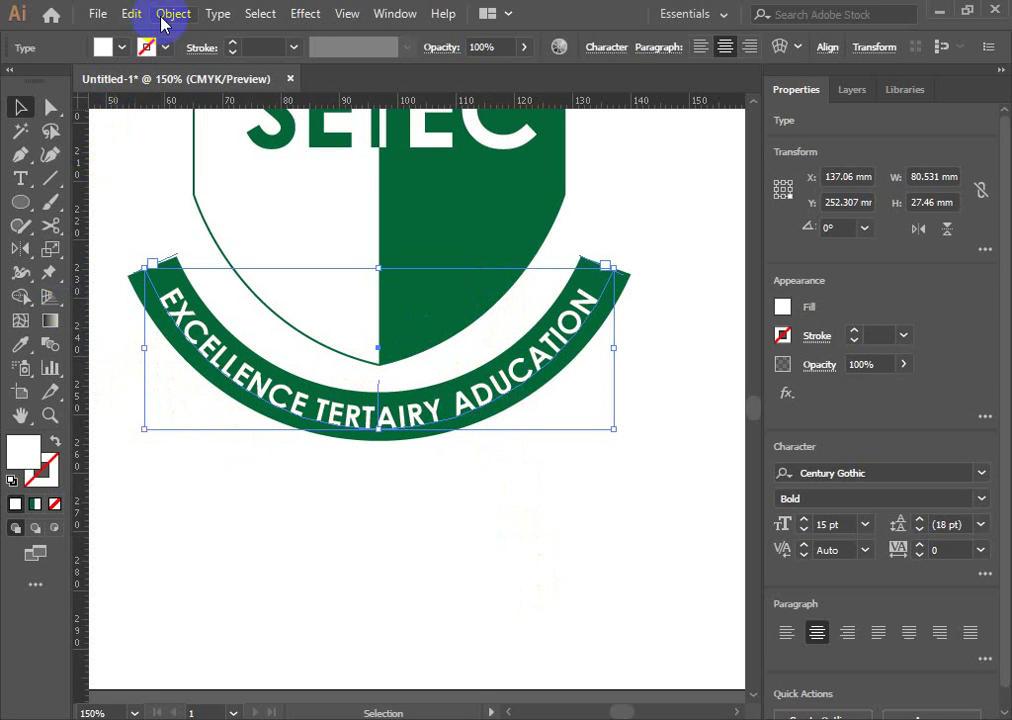
Convert the white curved slogan to outlines with Type > Create Outlines and recentre the banner.
click(219, 16)
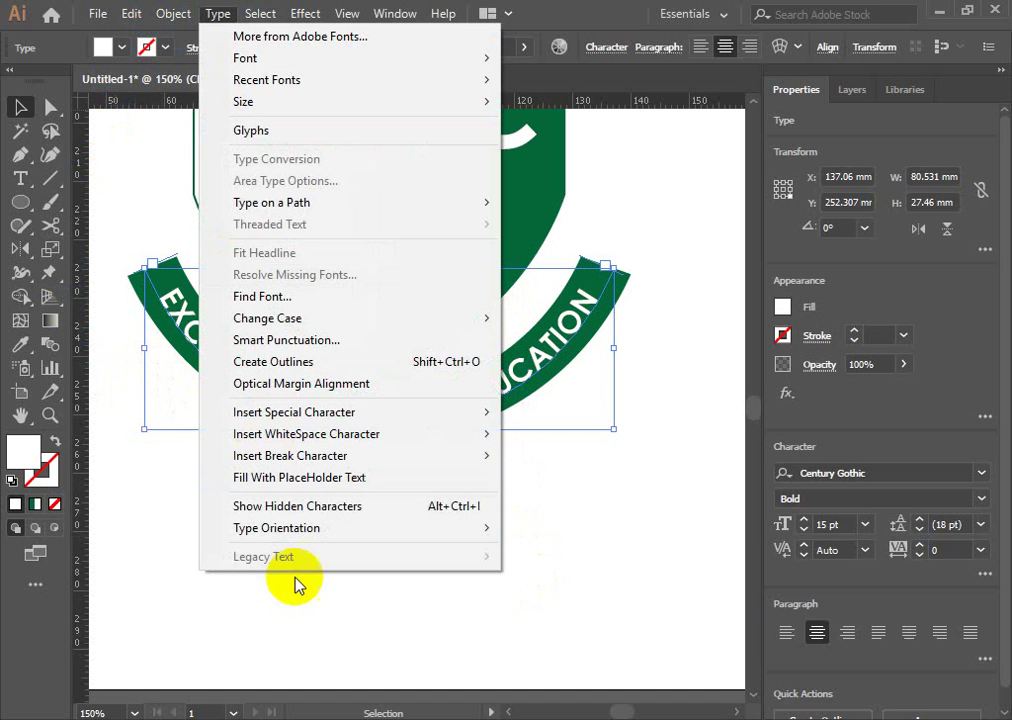
click(310, 364)
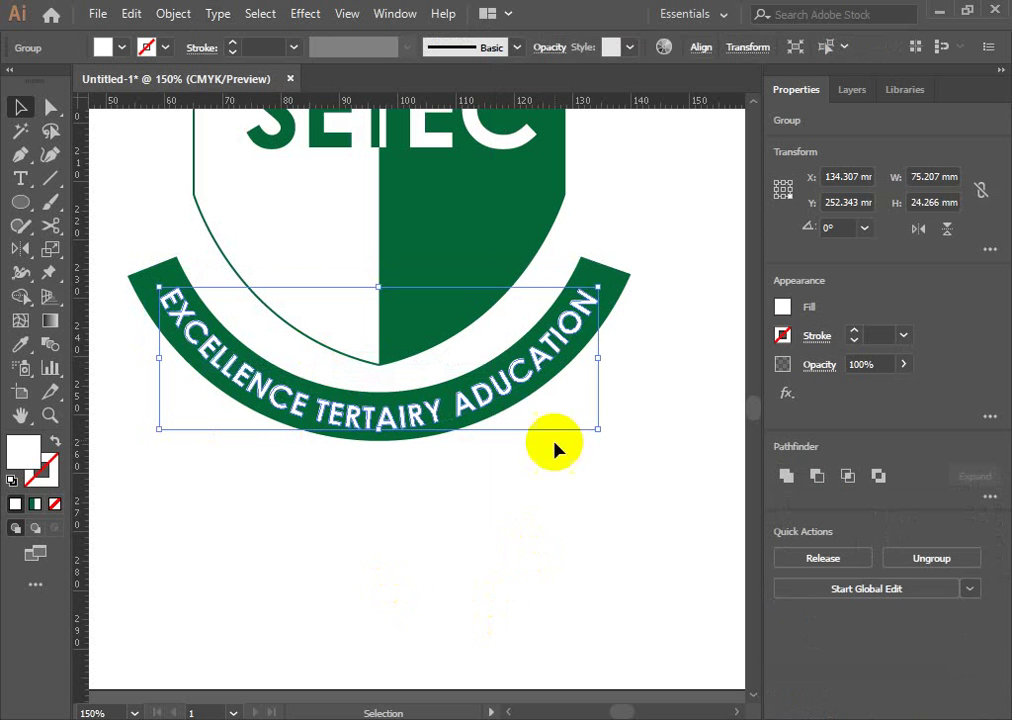
click(665, 344)
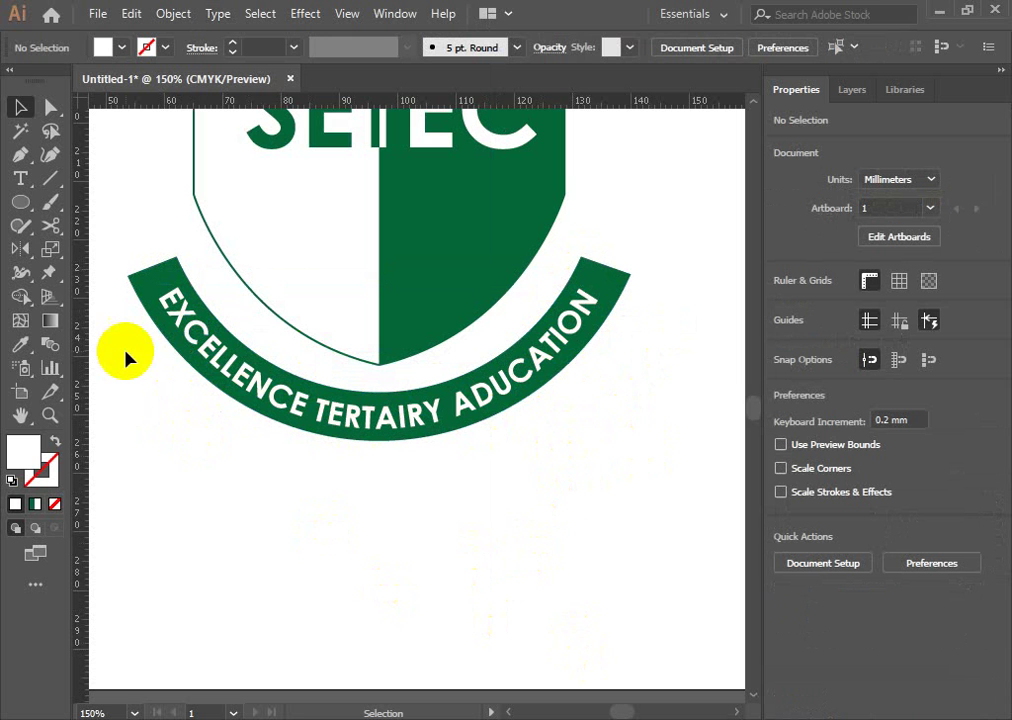
scroll(400, 310, up, 2)
scroll(370, 318, up, 4)
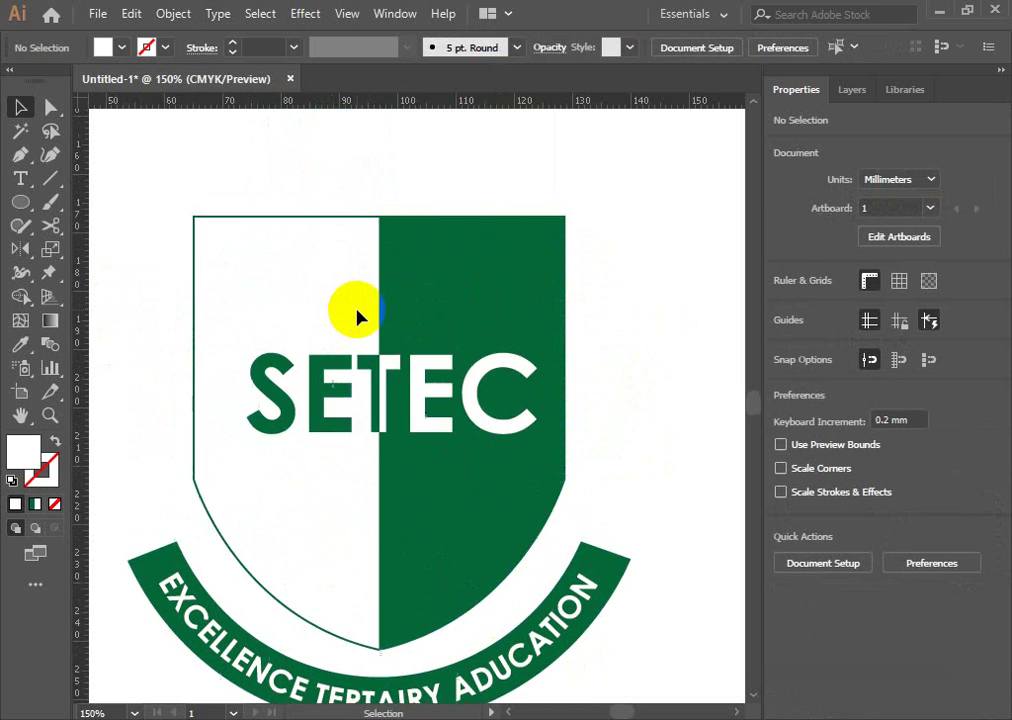
scroll(357, 316, up, 4)
scroll(357, 316, up, 3)
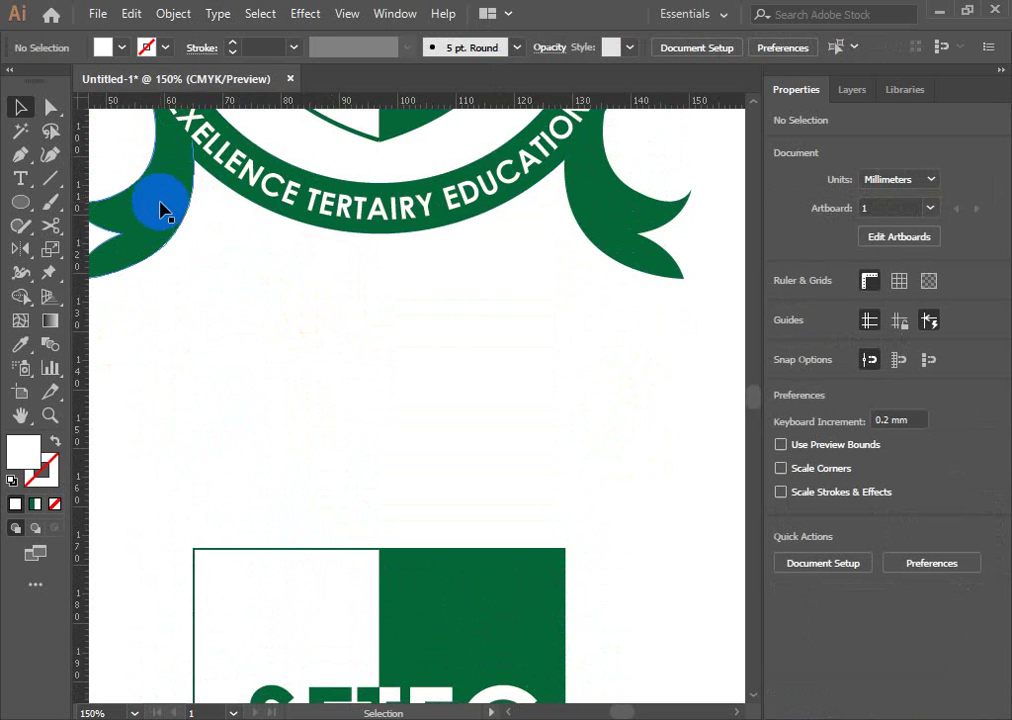
scroll(357, 328, down, 4)
scroll(585, 350, down, 6)
scroll(606, 278, down, 2)
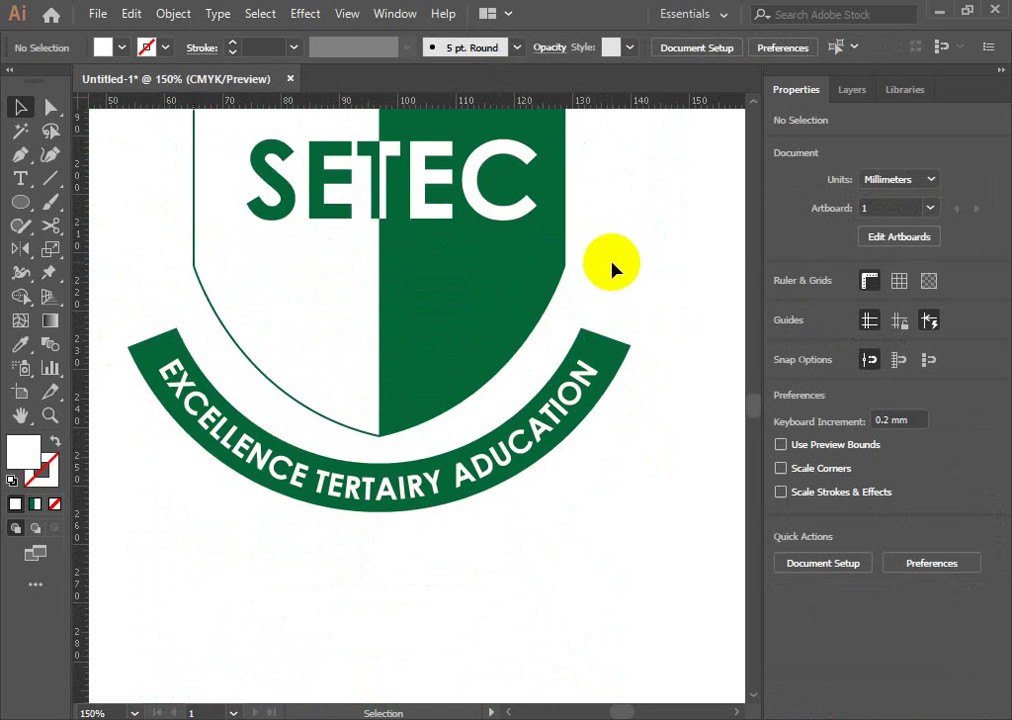
drag(398, 384, 438, 307)
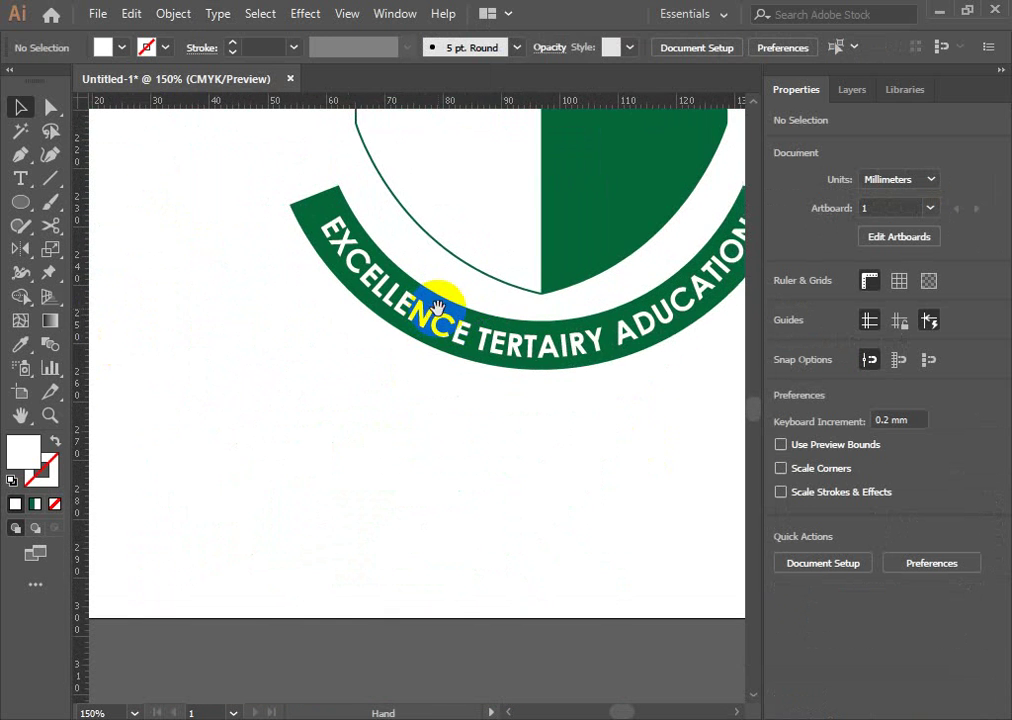
Draw a curled tail path with the Pen tool from the banner's upper-left corner.
click(20, 157)
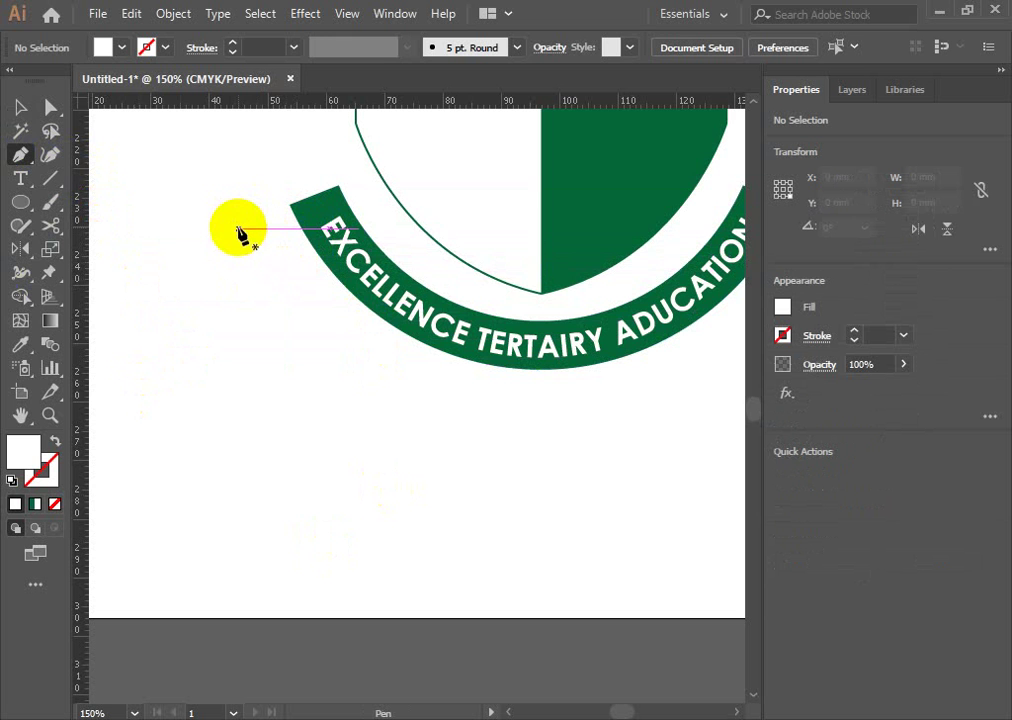
click(298, 226)
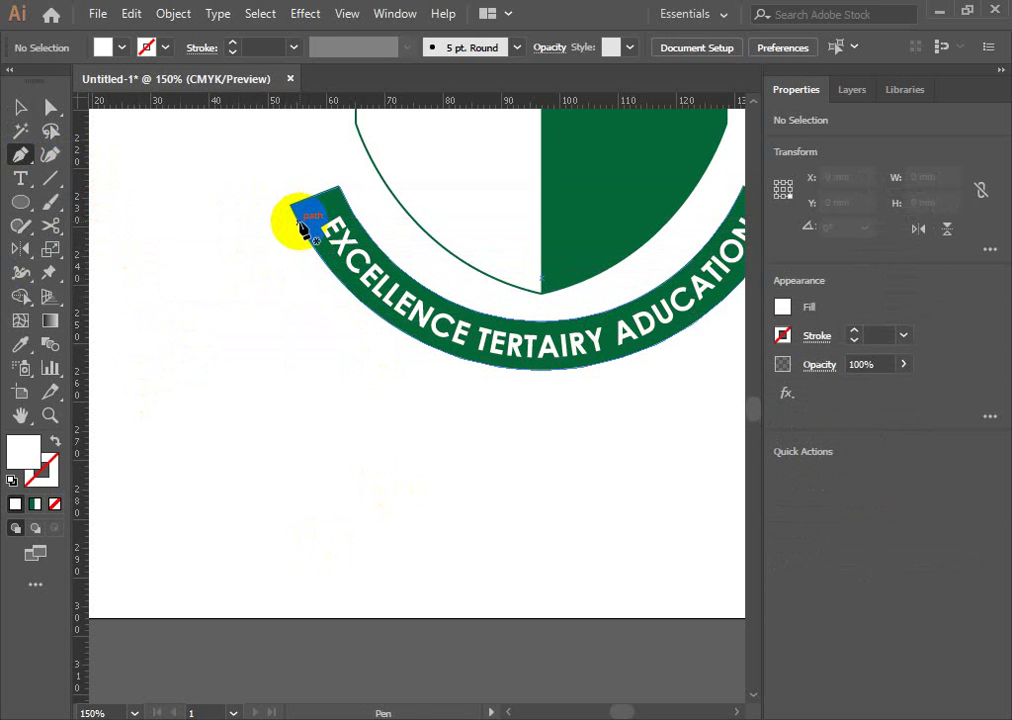
click(301, 216)
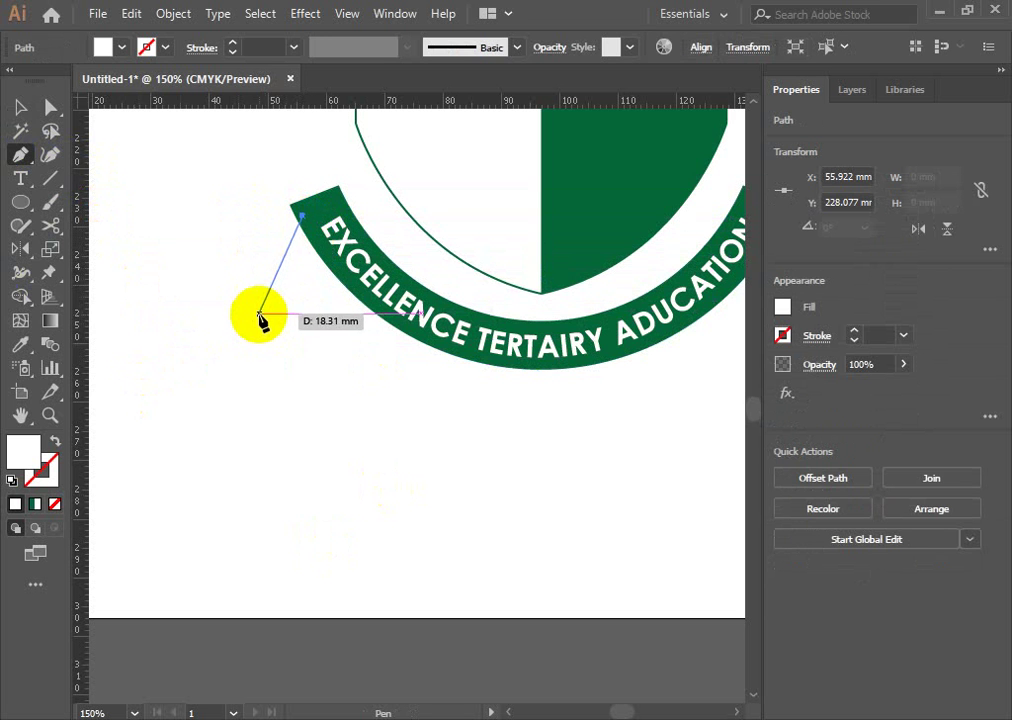
mouse_move(262, 328)
mouse_down()
mouse_move(248, 344)
mouse_move(201, 351)
mouse_up()
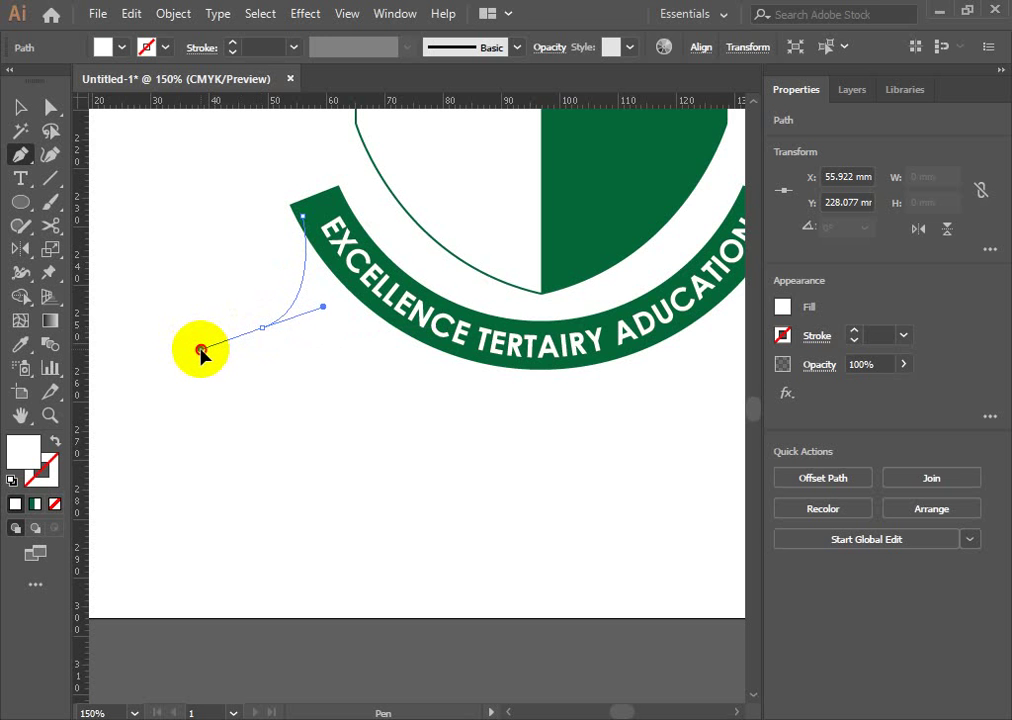
drag(201, 351, 152, 328)
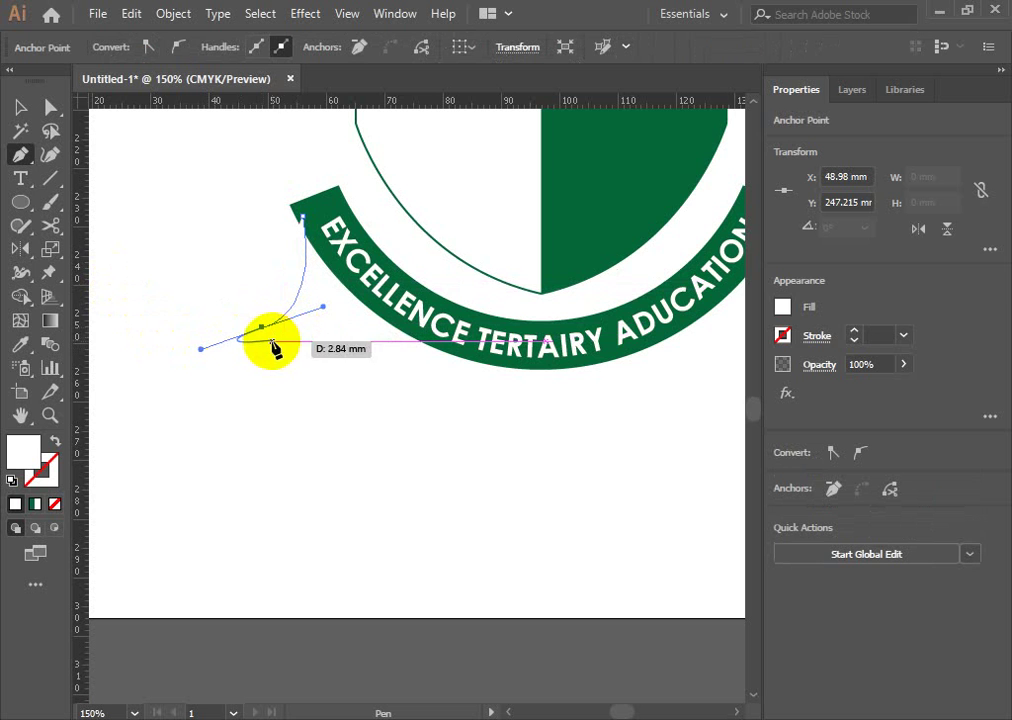
drag(274, 345, 312, 338)
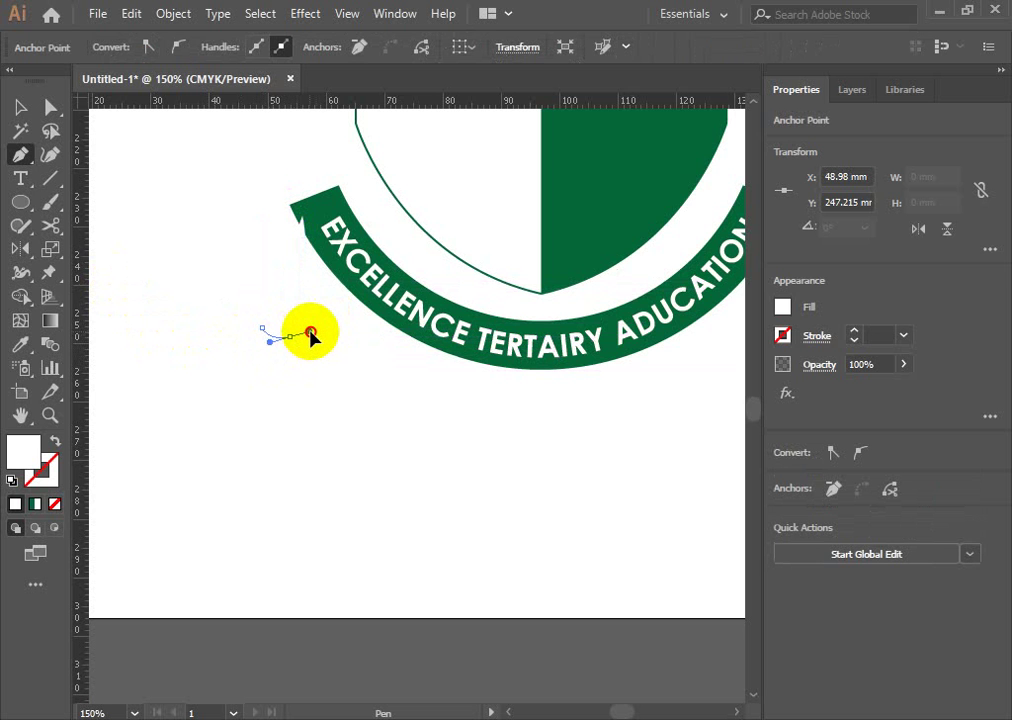
mouse_move(312, 338)
mouse_down()
mouse_move(293, 344)
mouse_move(262, 408)
mouse_move(337, 266)
mouse_move(316, 176)
mouse_up()
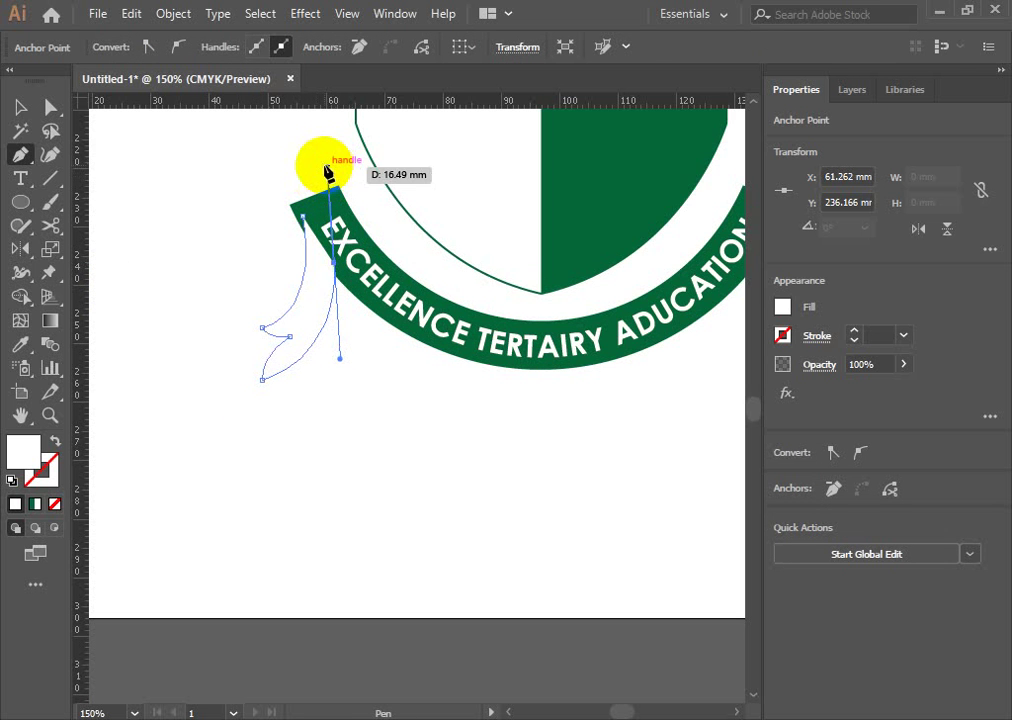
drag(316, 176, 5, 120)
click(20, 107)
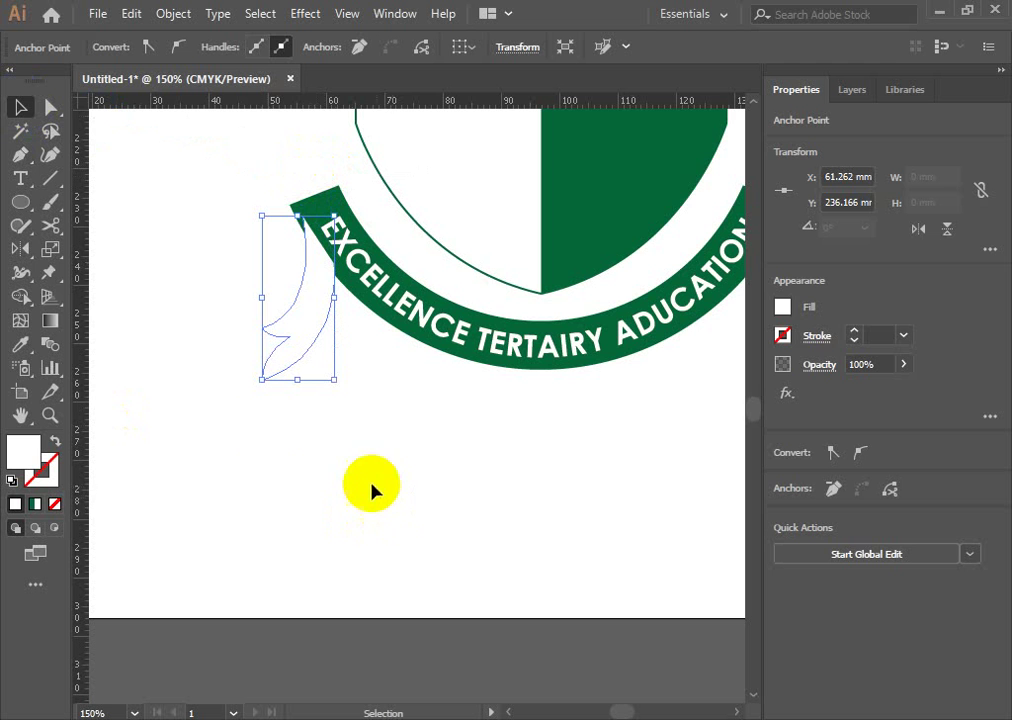
Fill the 12.352 × 28.039 mm tail shape dark green.
click(398, 481)
click(309, 341)
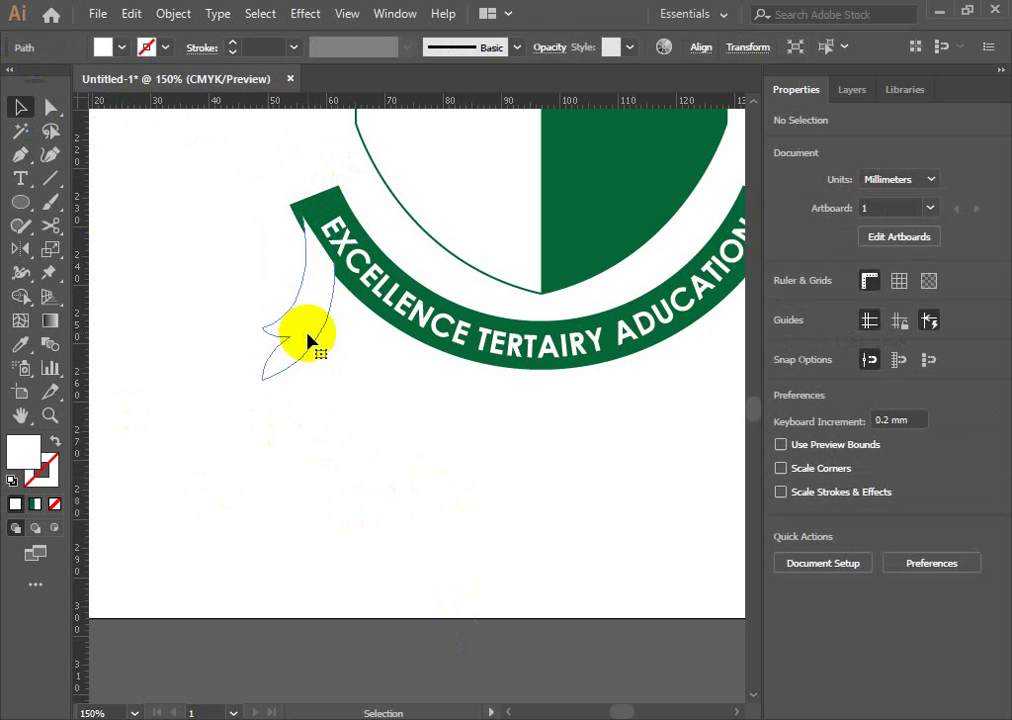
click(121, 48)
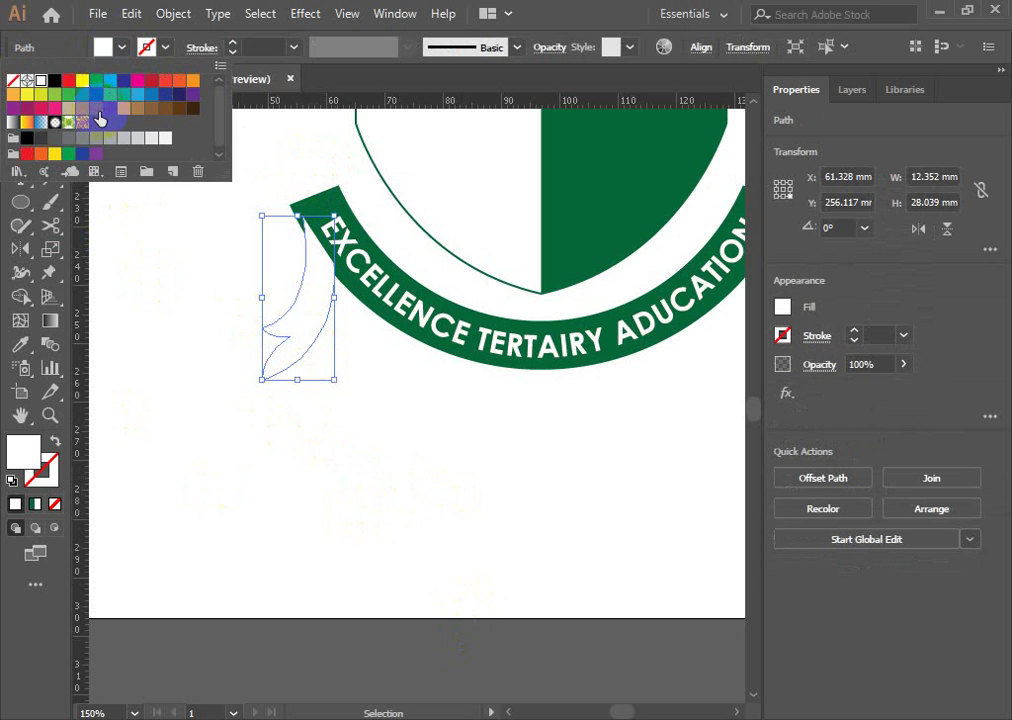
click(96, 94)
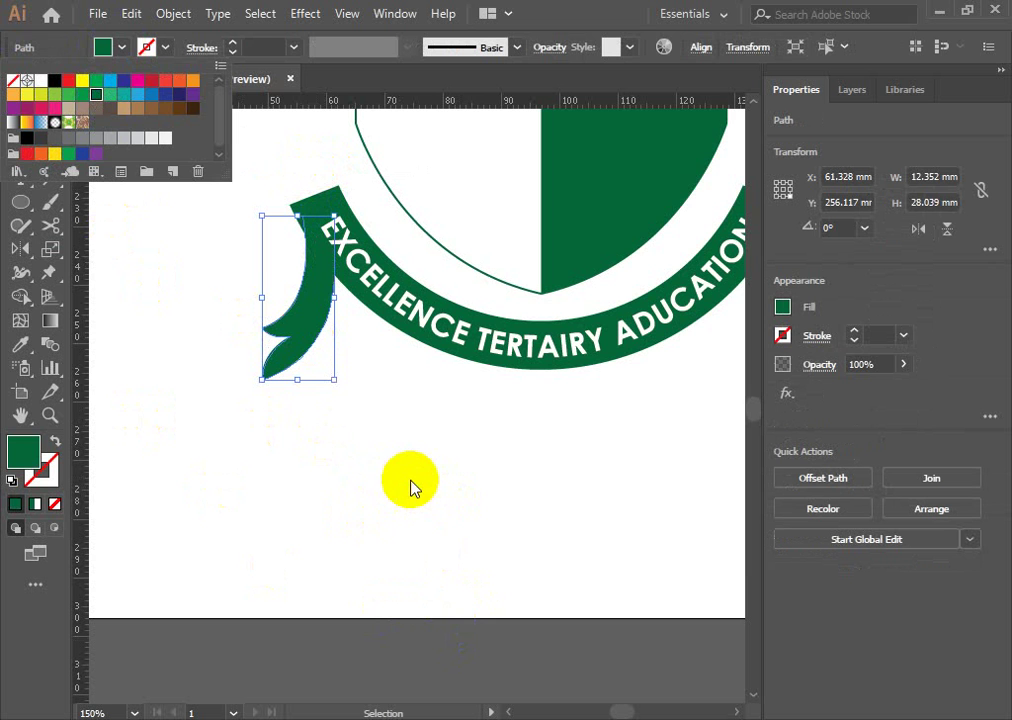
click(158, 343)
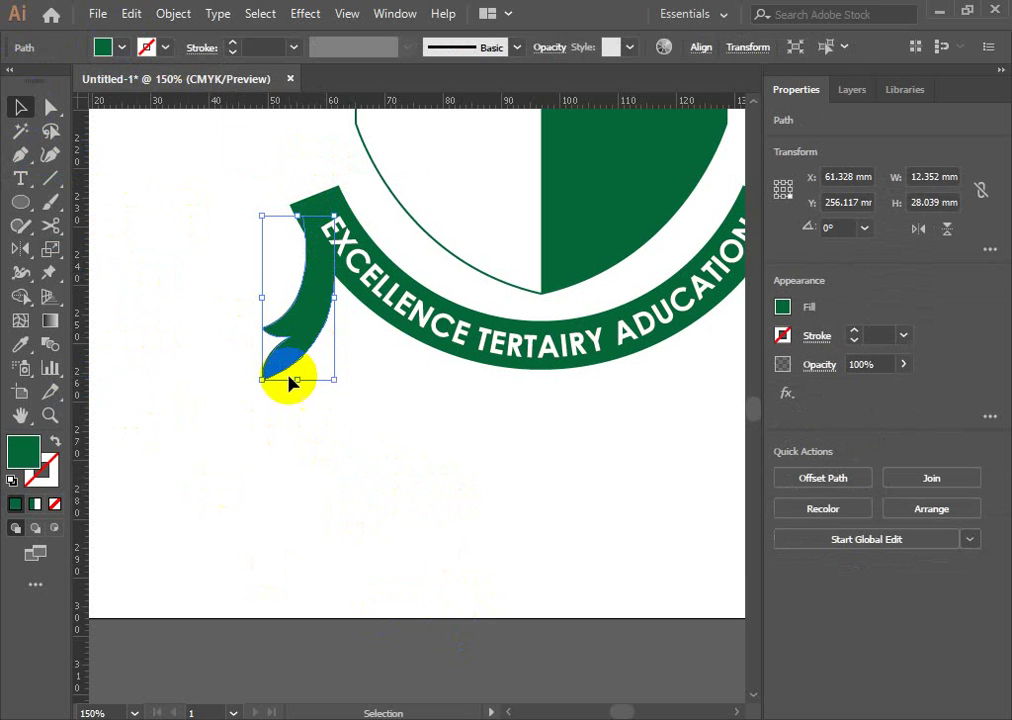
click(398, 441)
Send the left curled tail to the back, behind the banner.
key(a)
key(v)
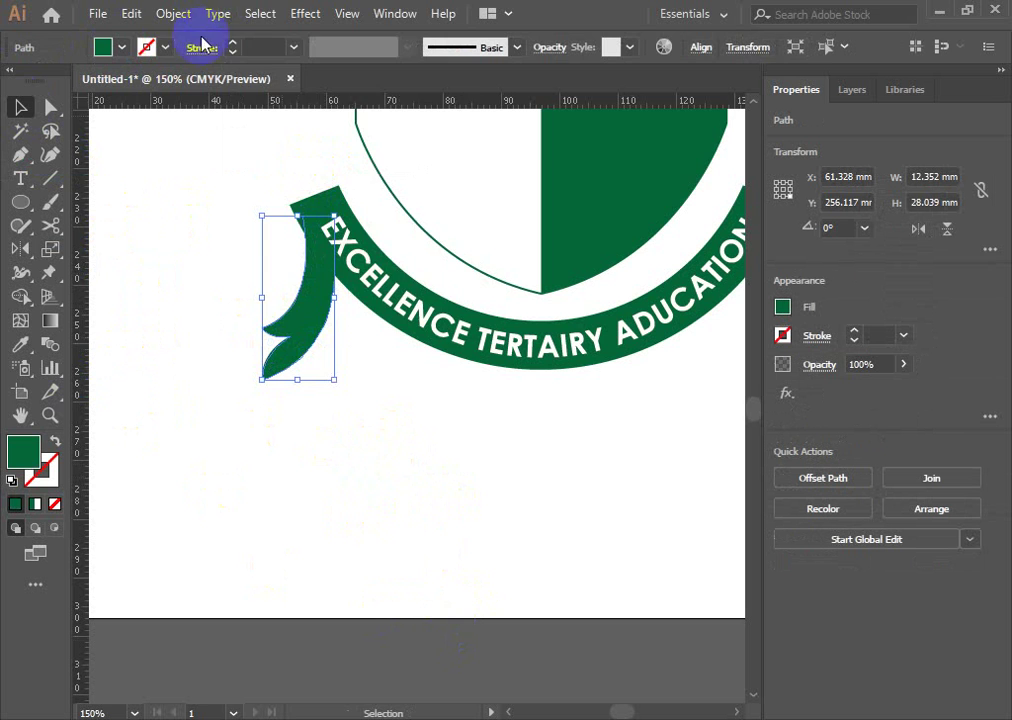
click(176, 15)
mouse_move(254, 52)
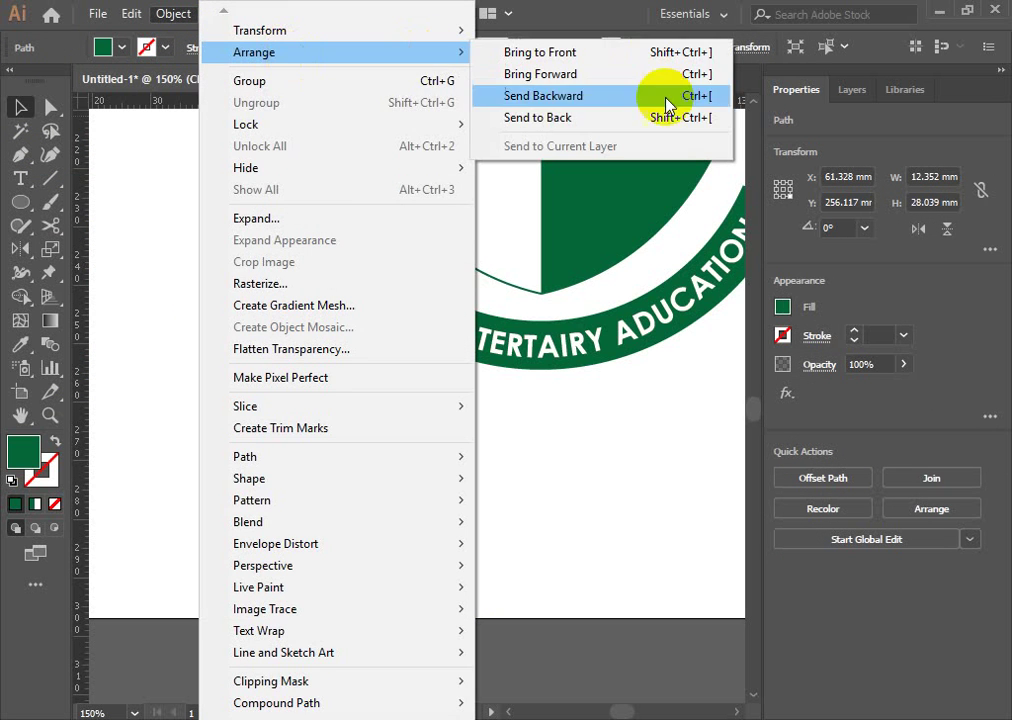
click(548, 119)
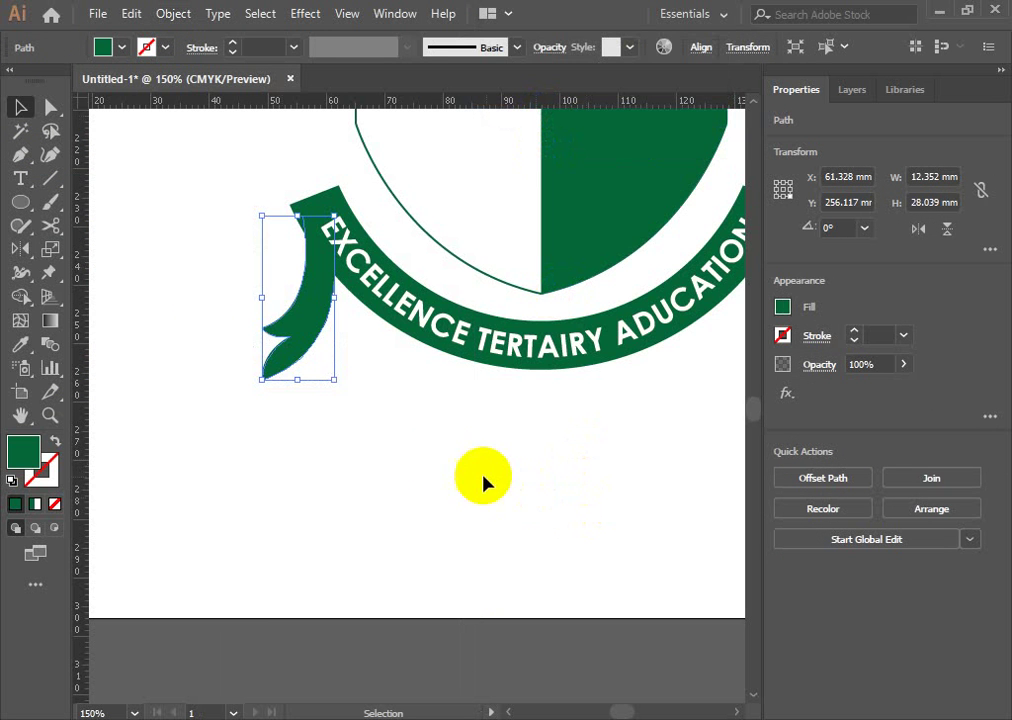
click(360, 514)
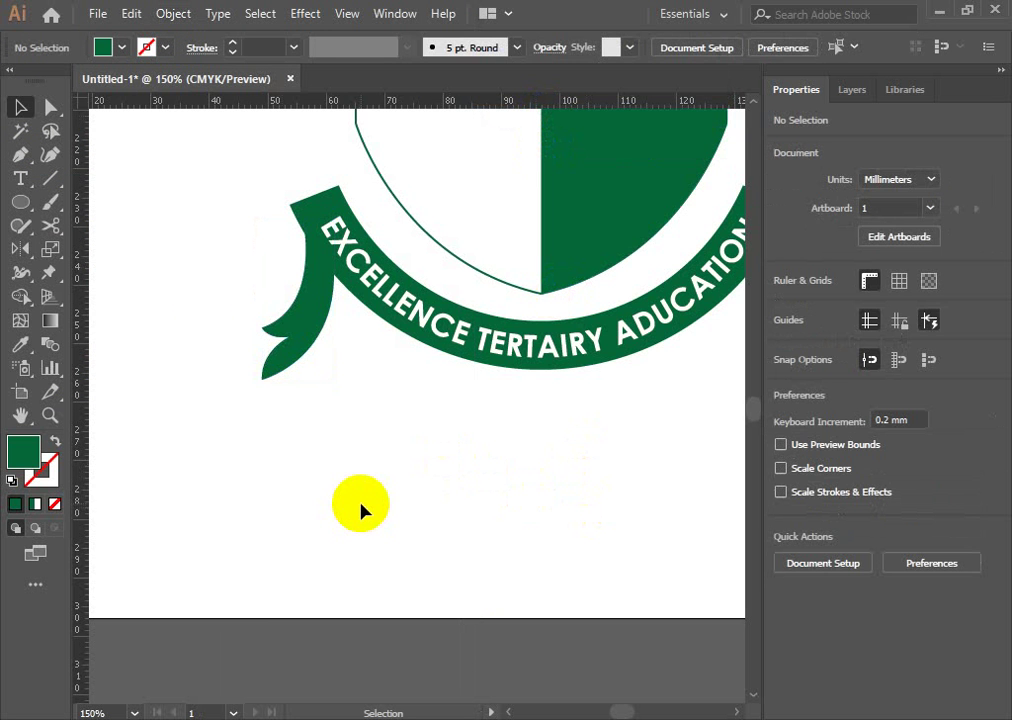
drag(363, 503, 352, 465)
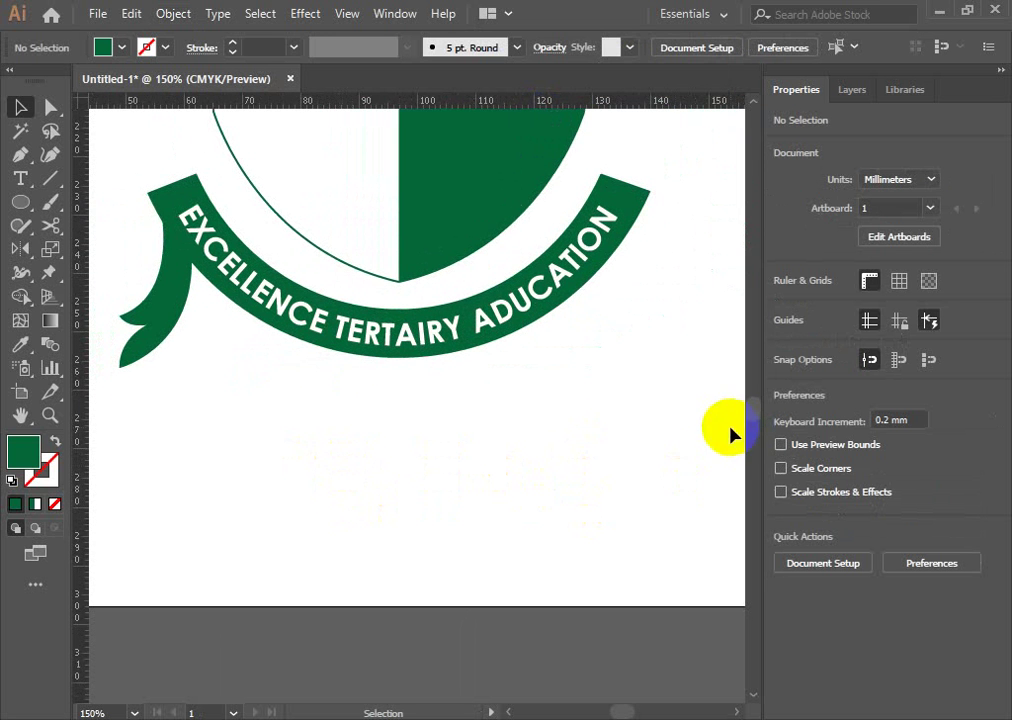
Reflect a copy of the tail across the shield's centre line onto the banner's right end.
click(178, 305)
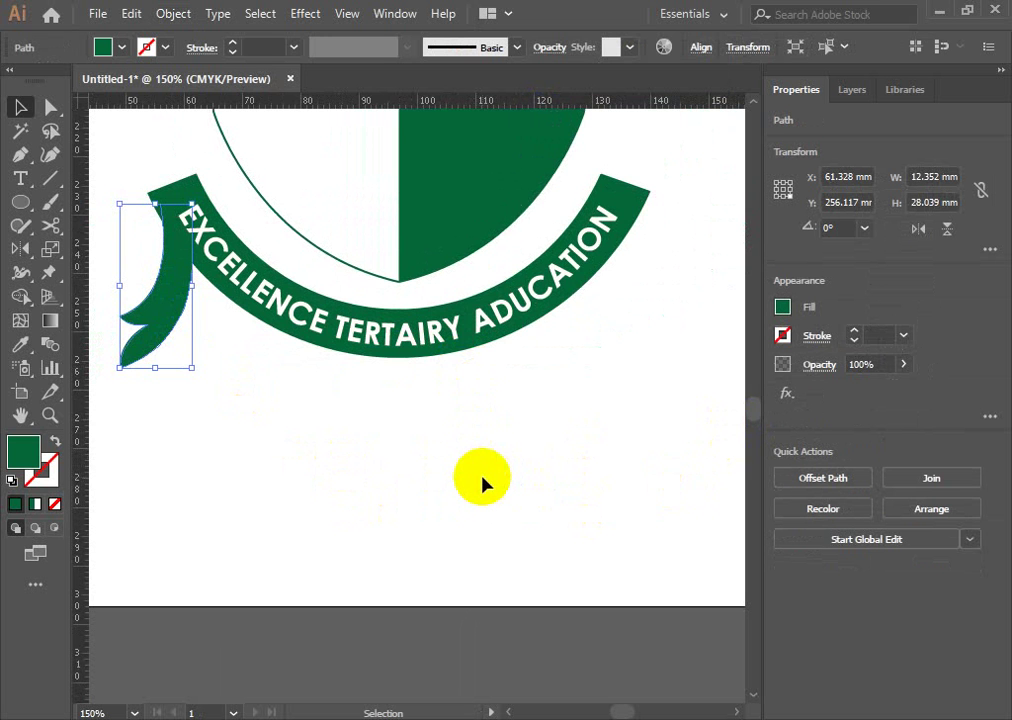
click(20, 249)
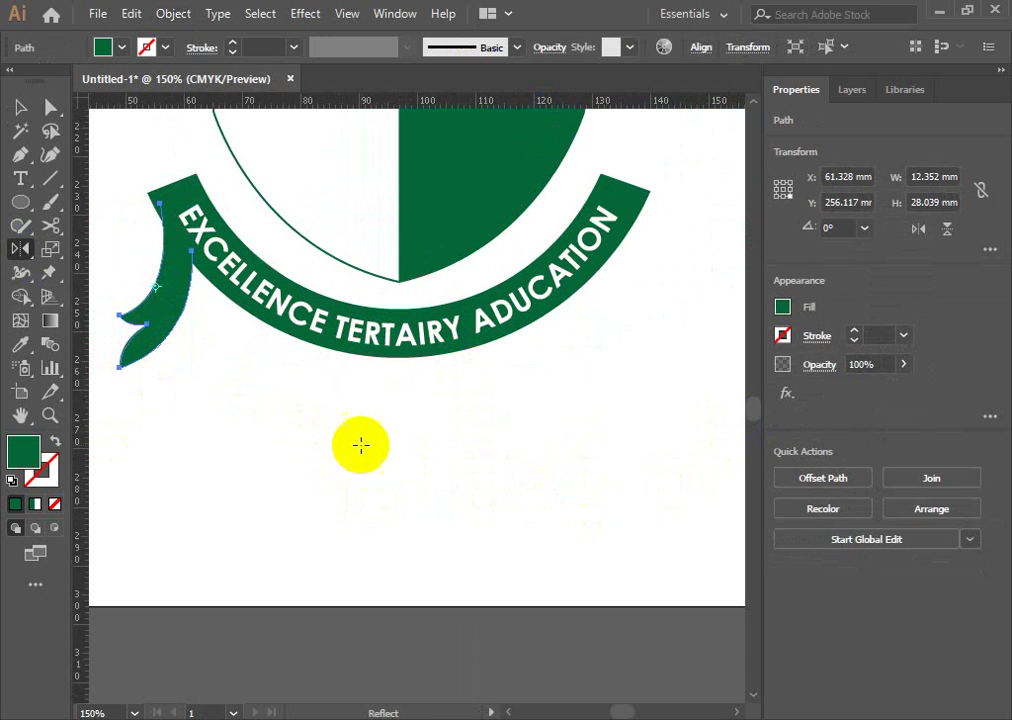
scroll(361, 445, up, 1)
scroll(465, 475, up, 2)
scroll(429, 406, up, 2)
scroll(384, 226, up, 1)
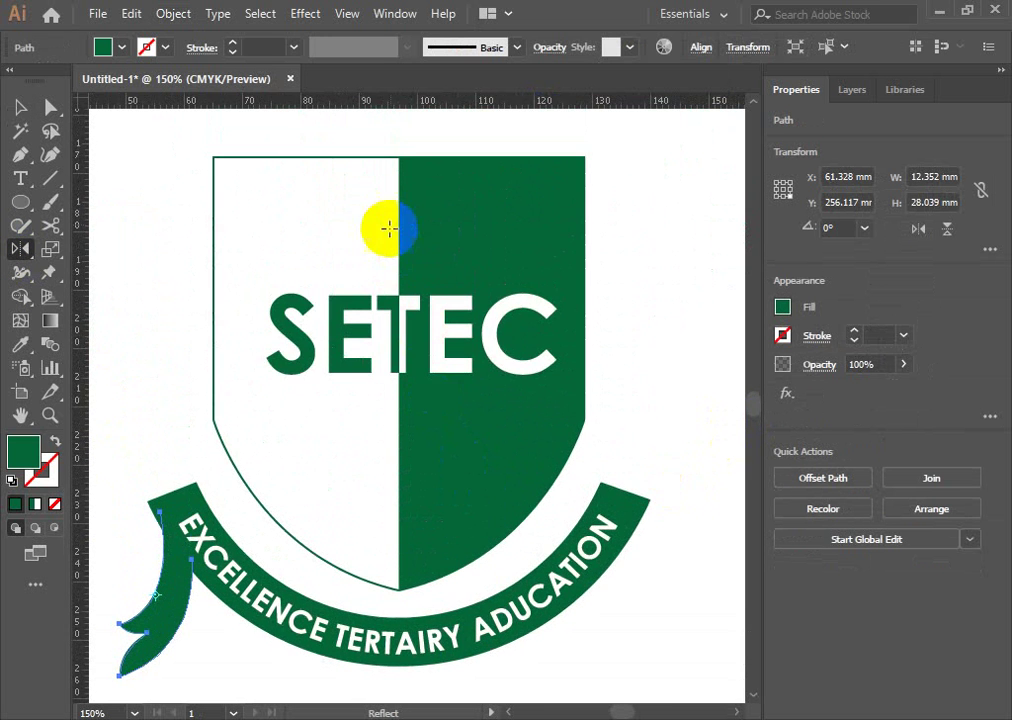
click(399, 155)
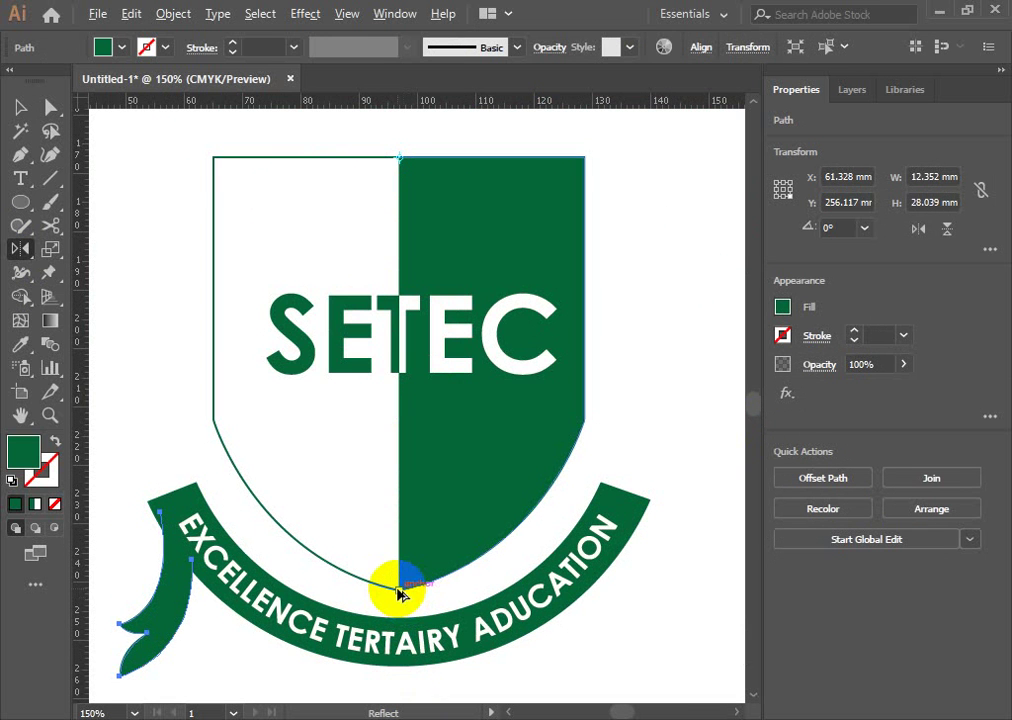
drag(405, 603, 398, 588)
click(20, 106)
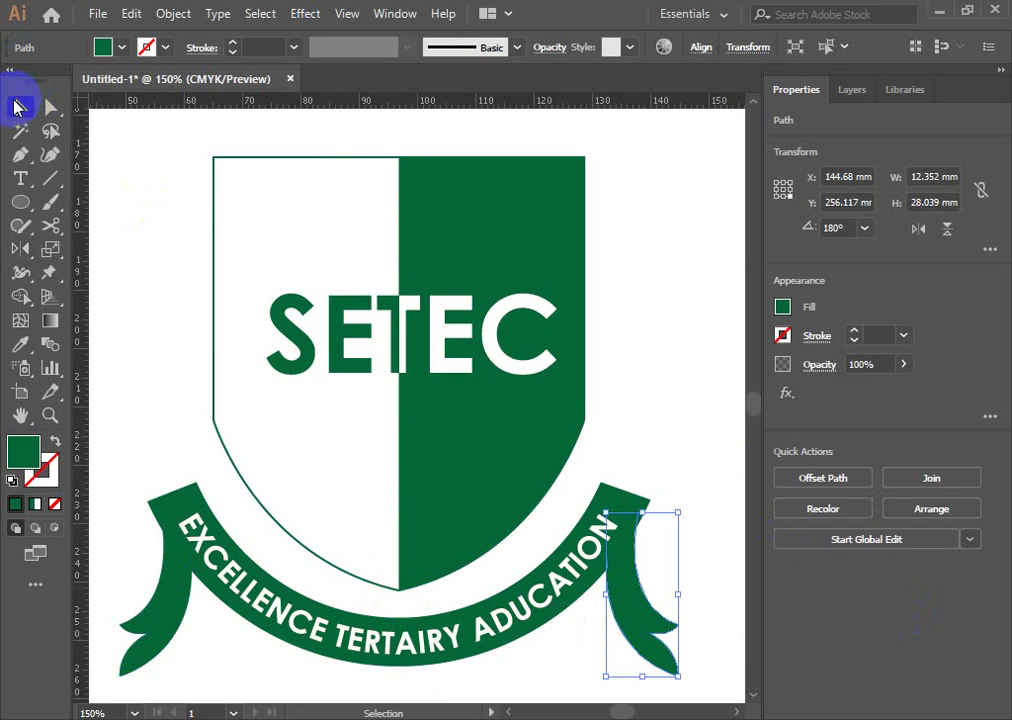
click(626, 271)
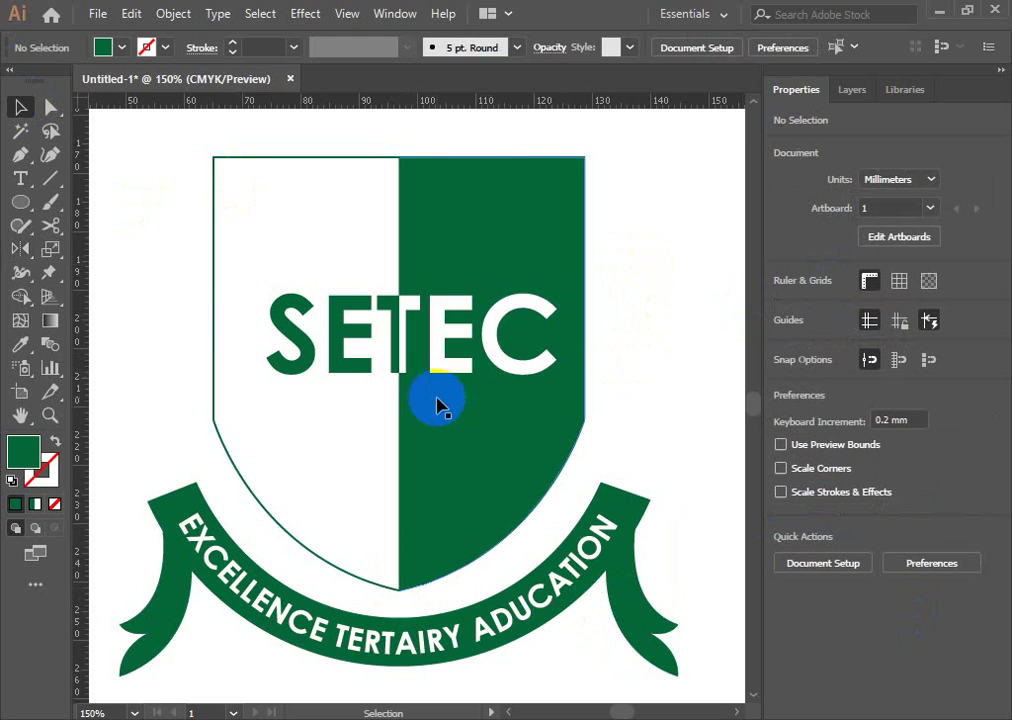
alt+scroll(436, 402, down, 3)
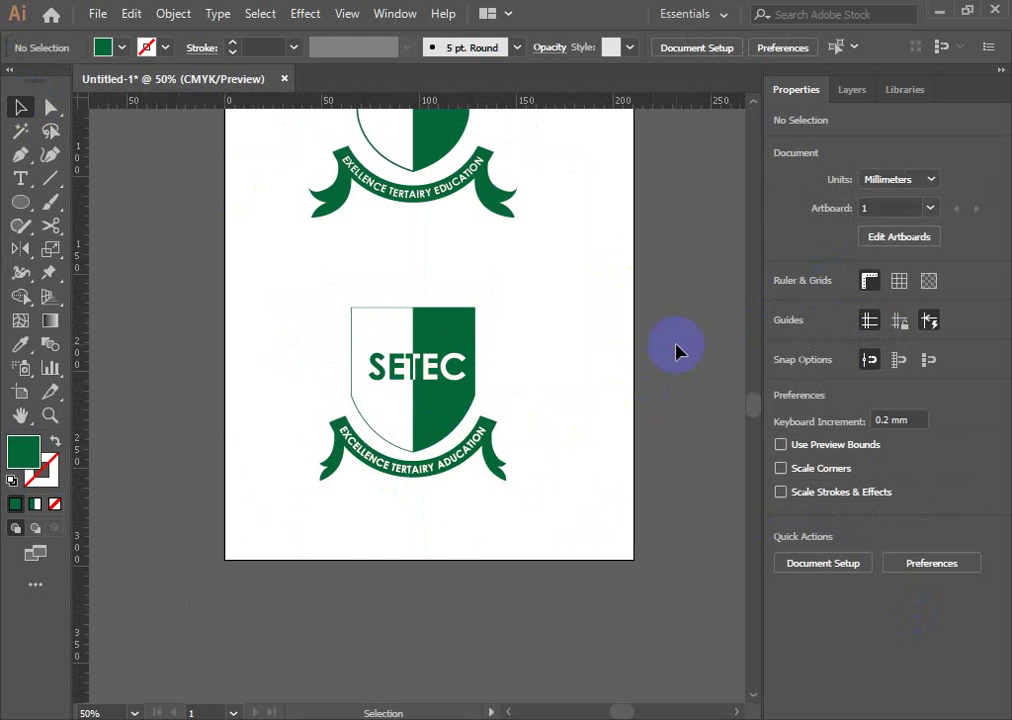
scroll(484, 447, up, 5)
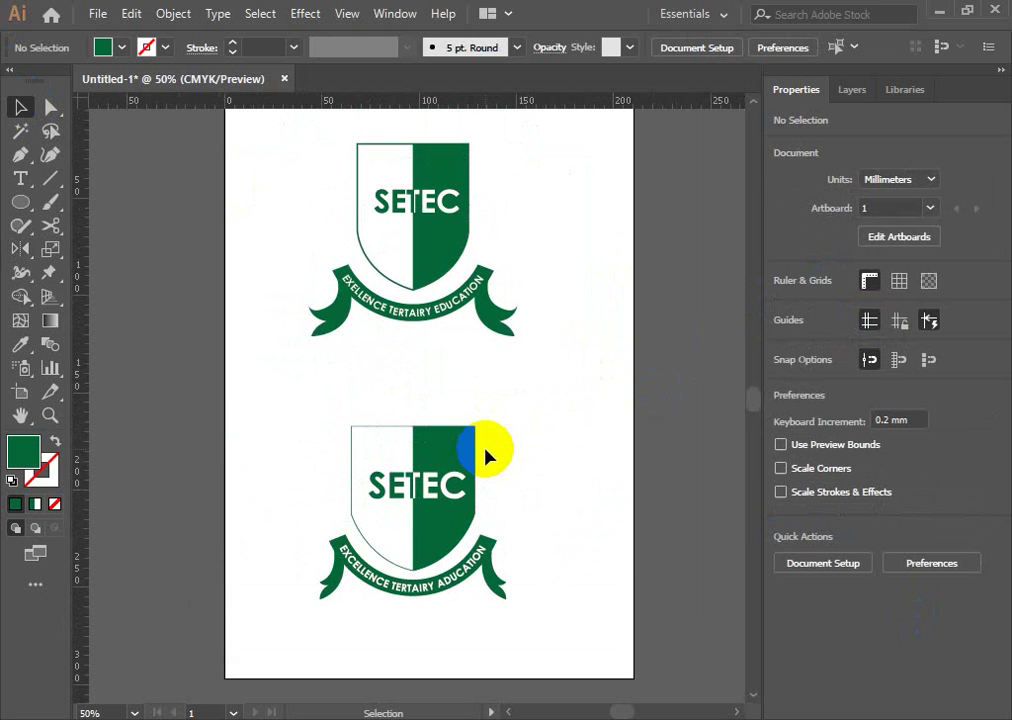
scroll(487, 452, down, 2)
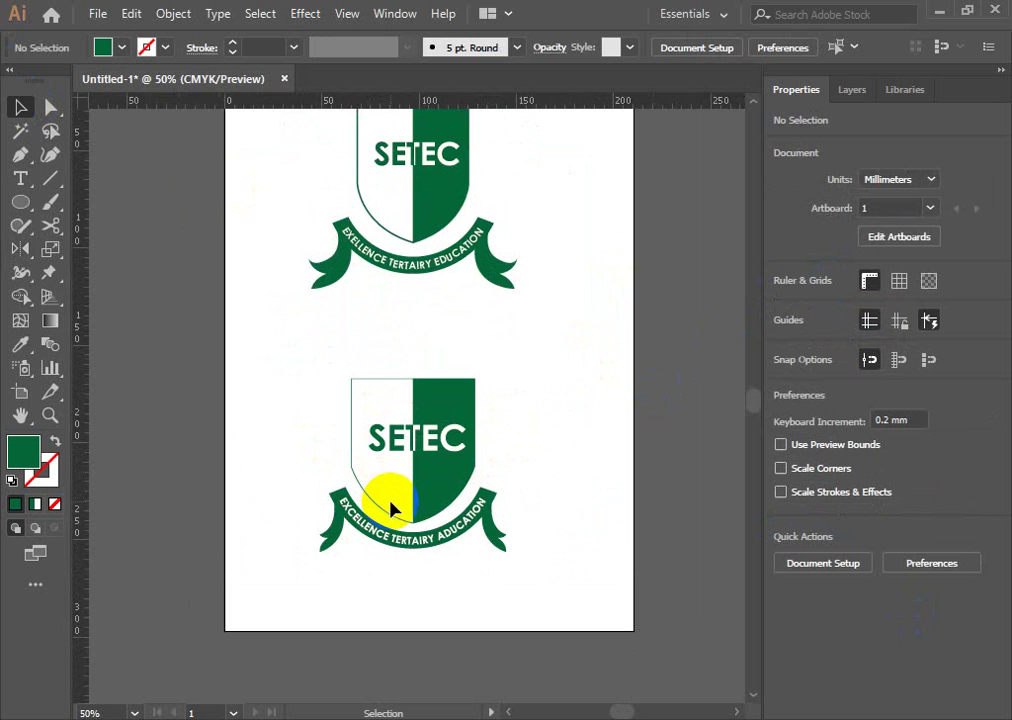
alt+scroll(420, 527, down, 2)
alt+scroll(418, 524, up, 5)
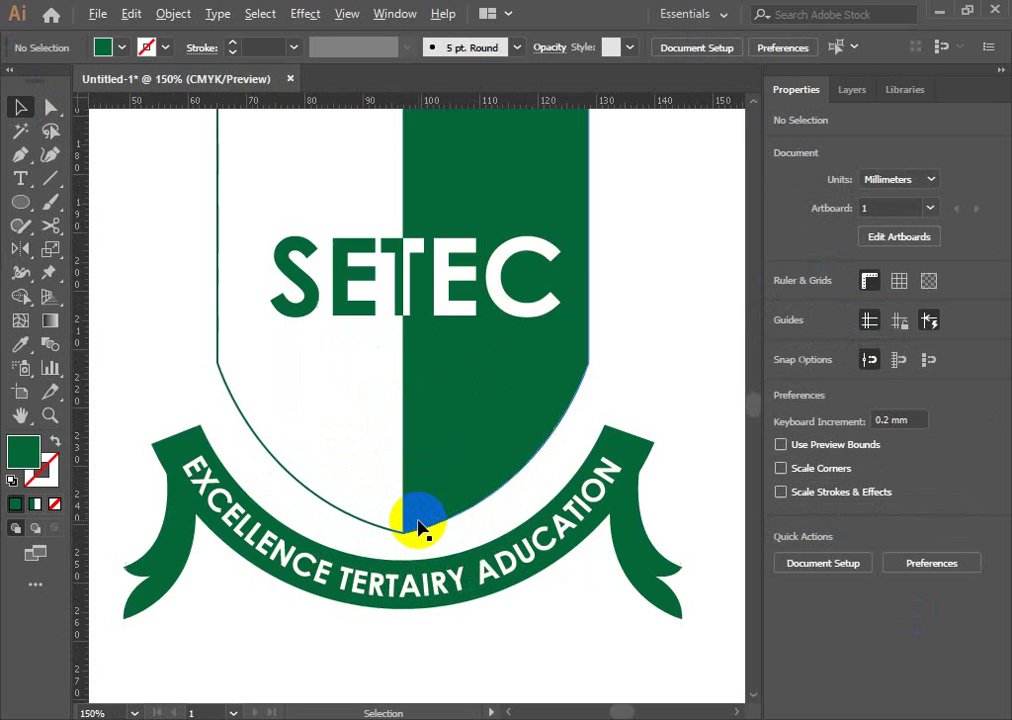
alt+scroll(418, 524, down, 1)
drag(655, 267, 601, 323)
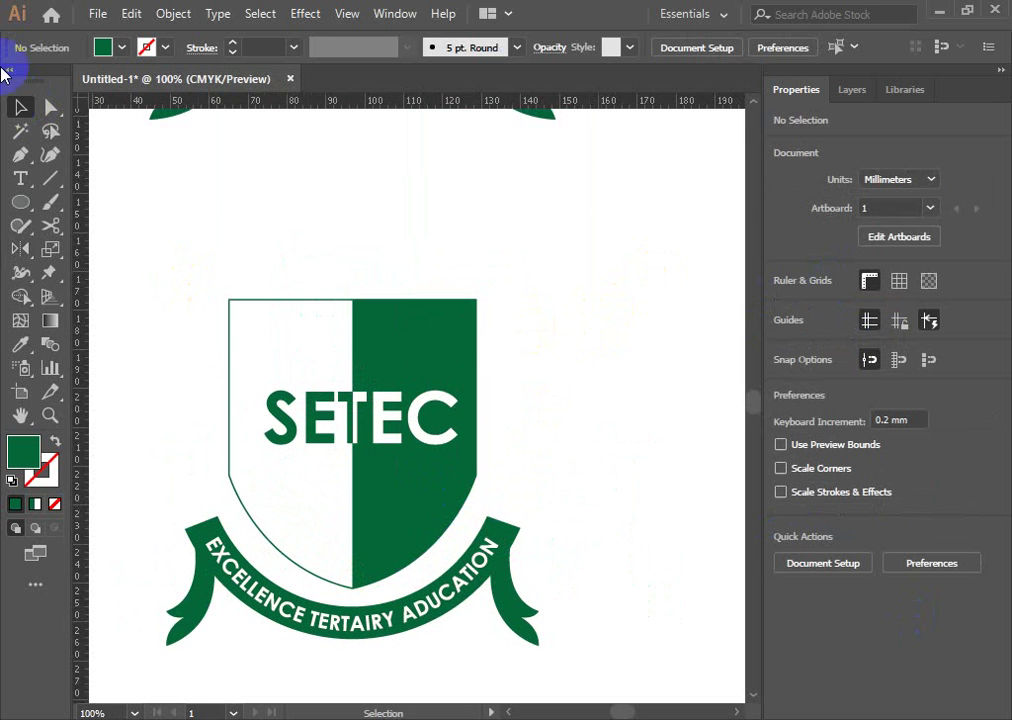
click(53, 110)
drag(197, 273, 668, 340)
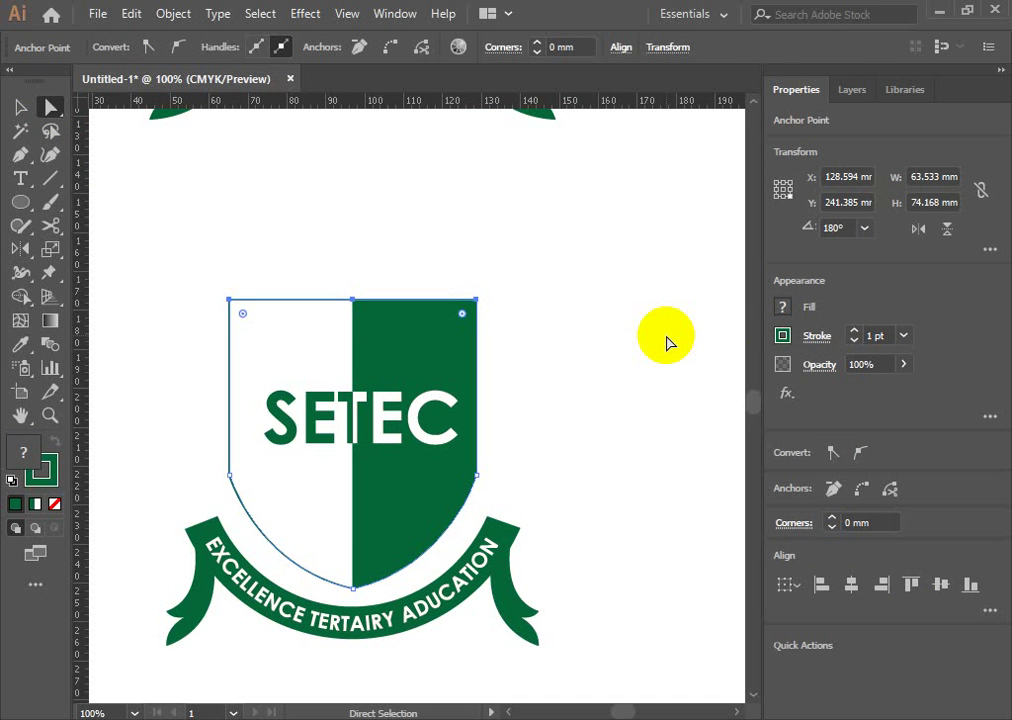
key(Up)
key(Up)
key(Up)
key(Up)
key(Up)
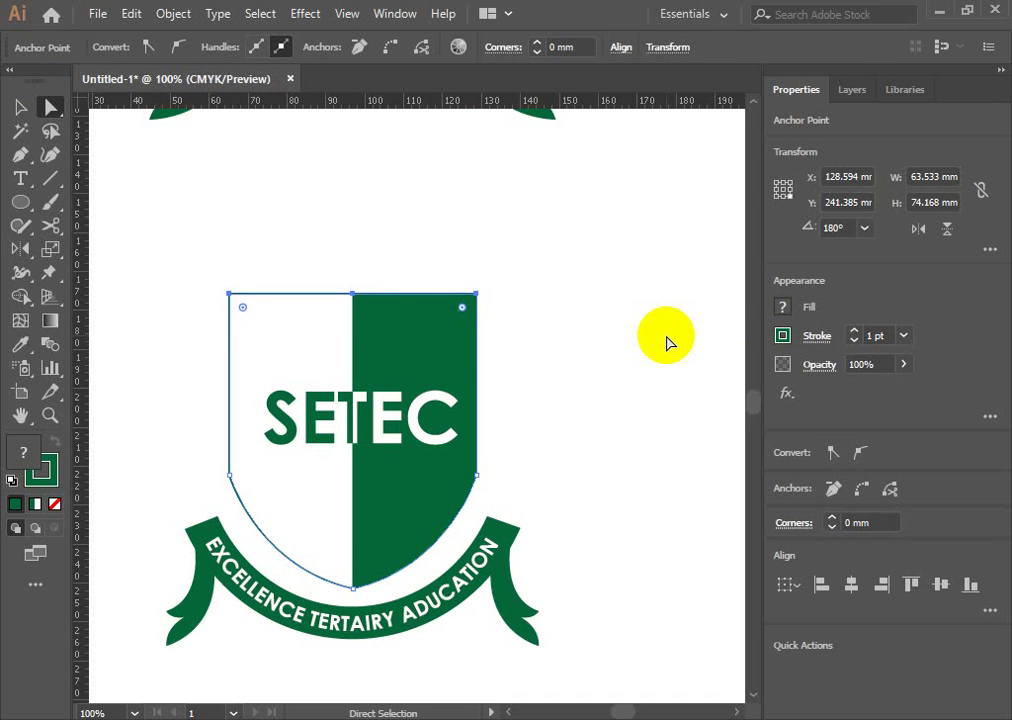
key(Up)
key(Up)
key(Up)
key(Up)
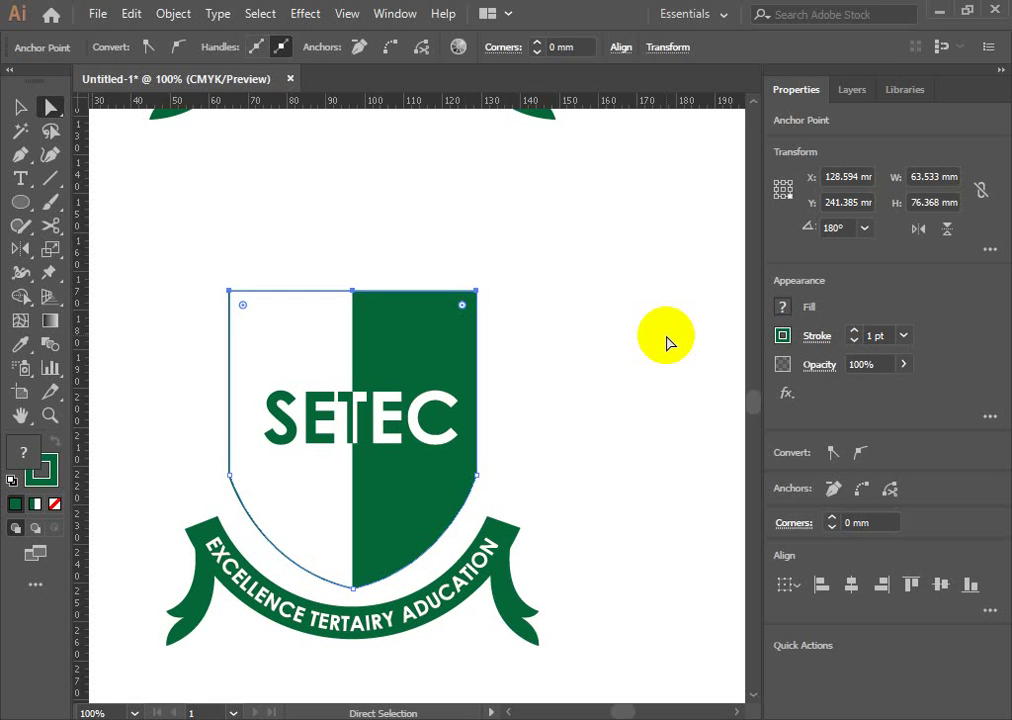
click(585, 437)
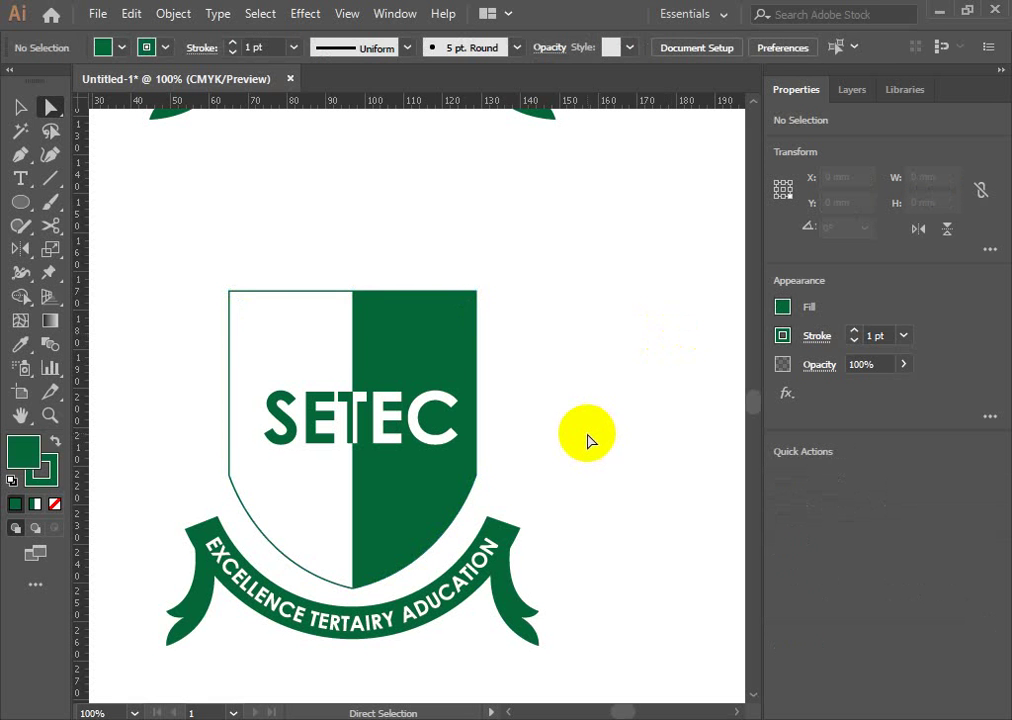
scroll(540, 405, down, 2)
scroll(528, 398, up, 3)
scroll(528, 398, down, 3)
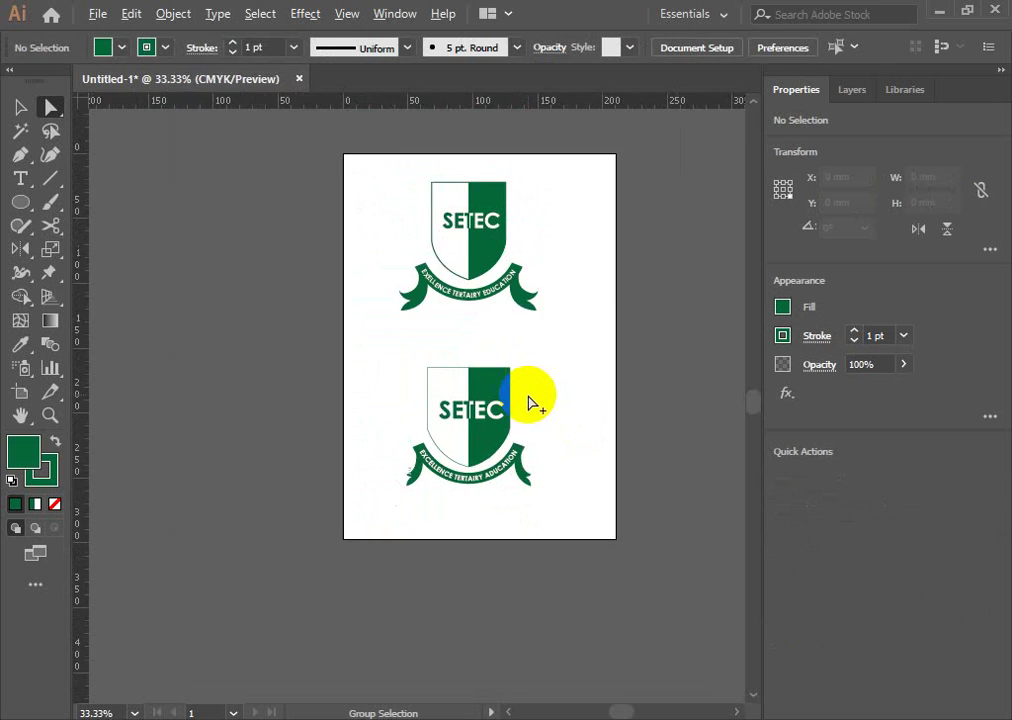
scroll(528, 398, up, 1)
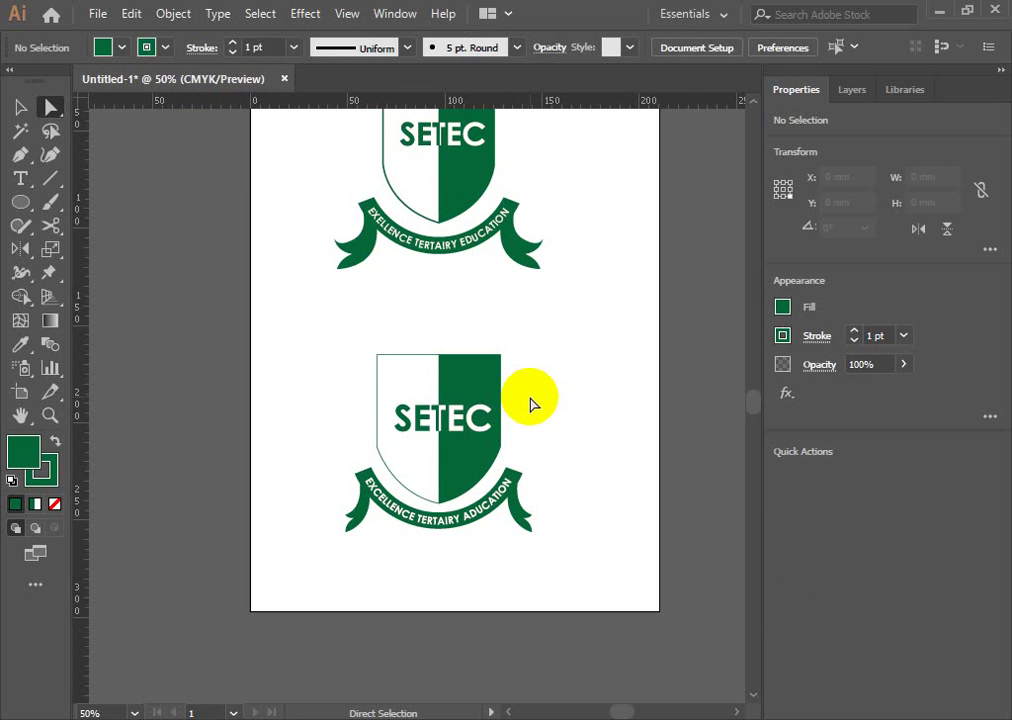
click(20, 107)
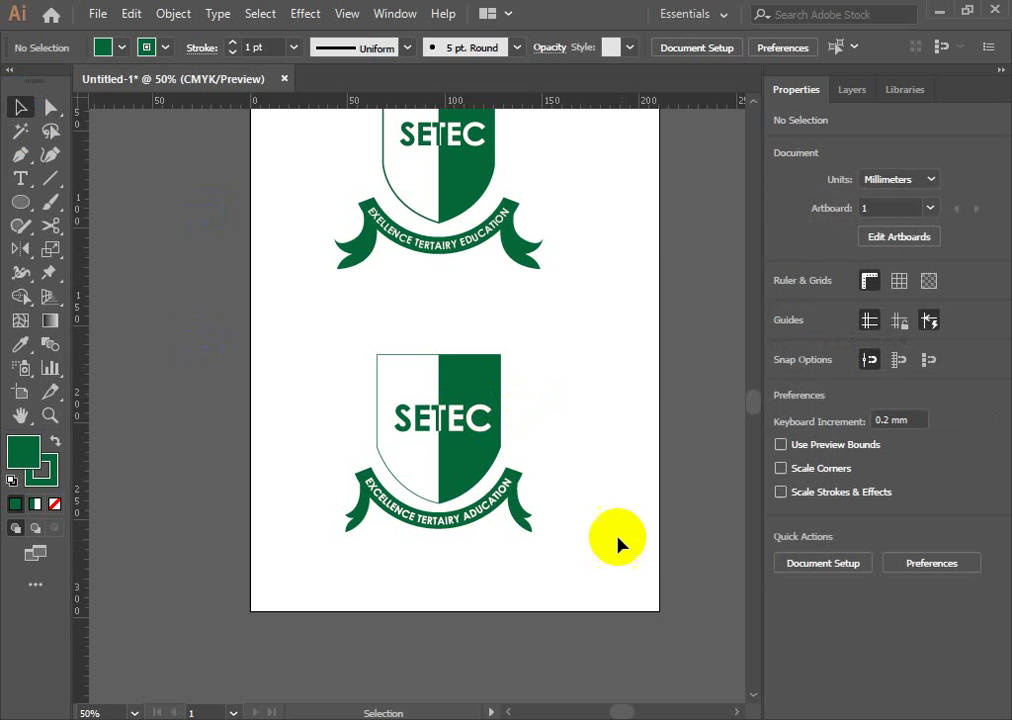
drag(296, 316, 565, 567)
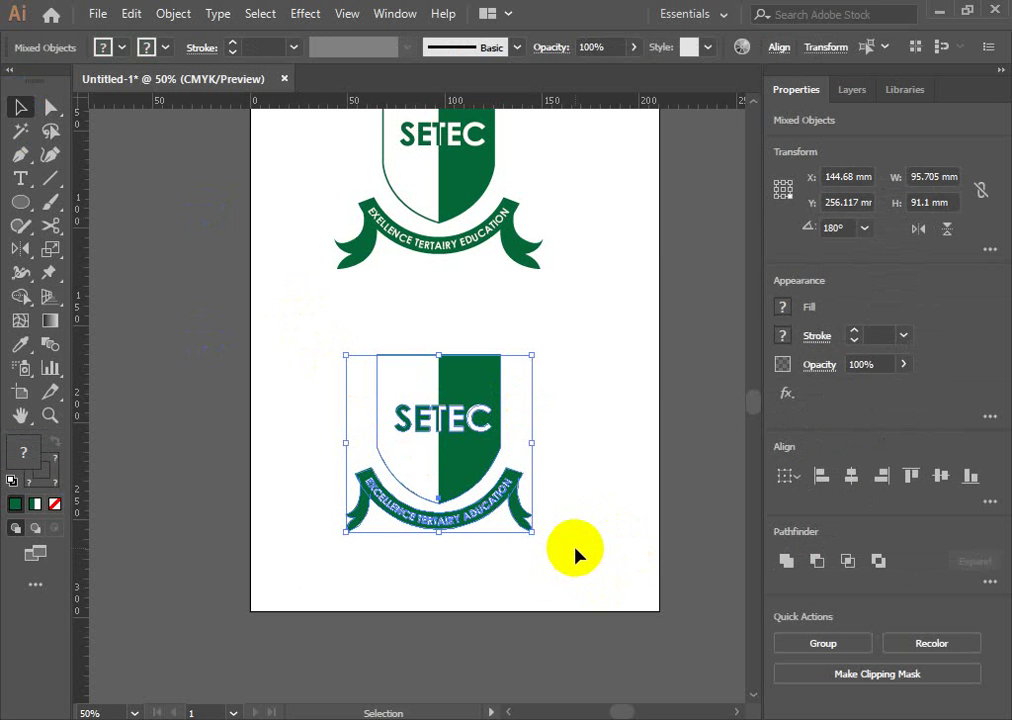
click(583, 447)
scroll(440, 445, up, 1)
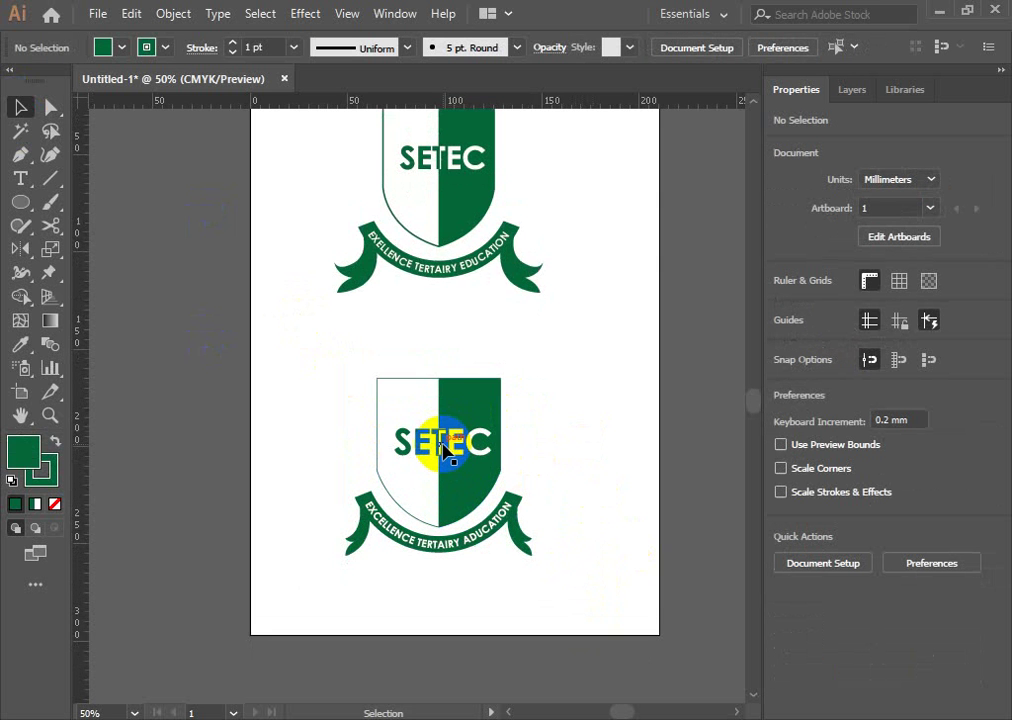
scroll(445, 452, down, 1)
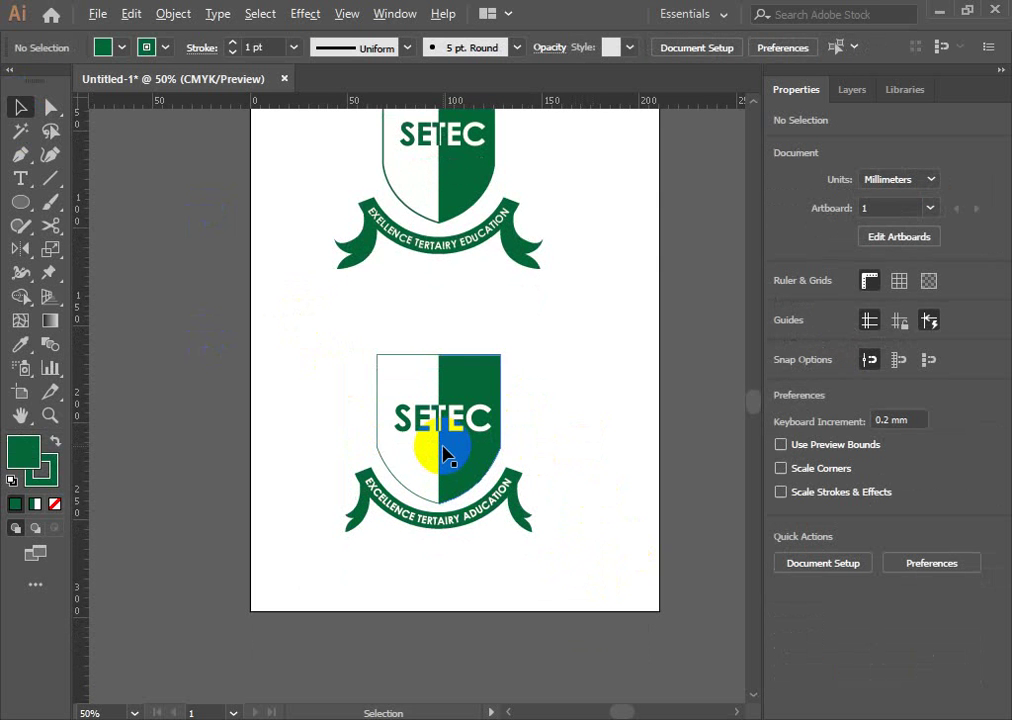
scroll(445, 455, up, 1)
scroll(445, 455, down, 1)
drag(309, 291, 606, 585)
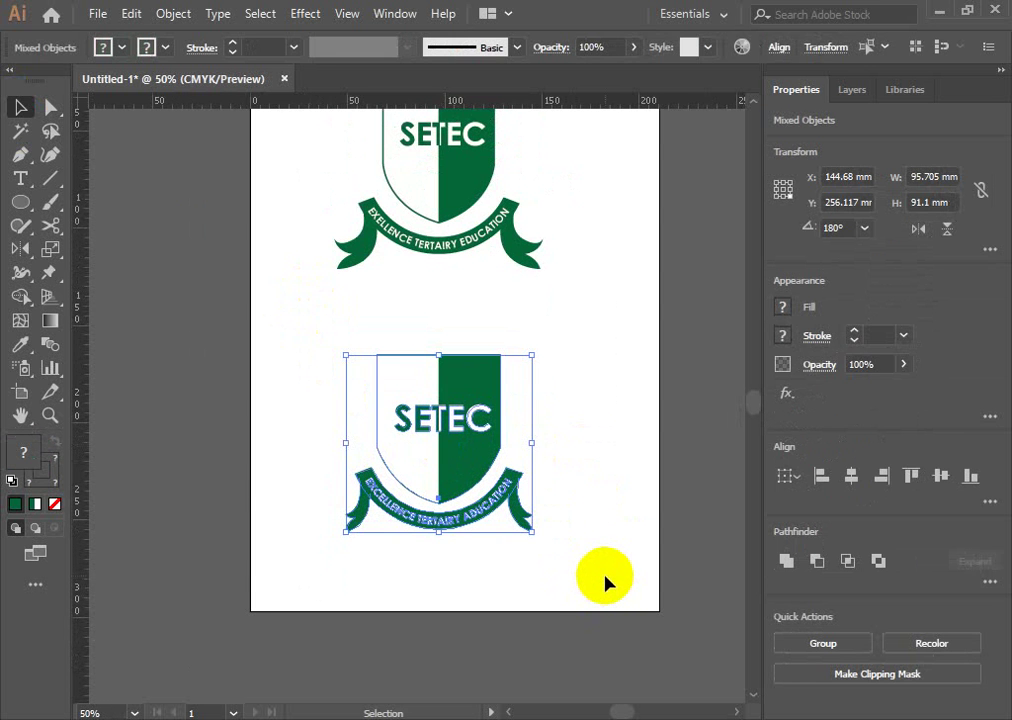
click(533, 420)
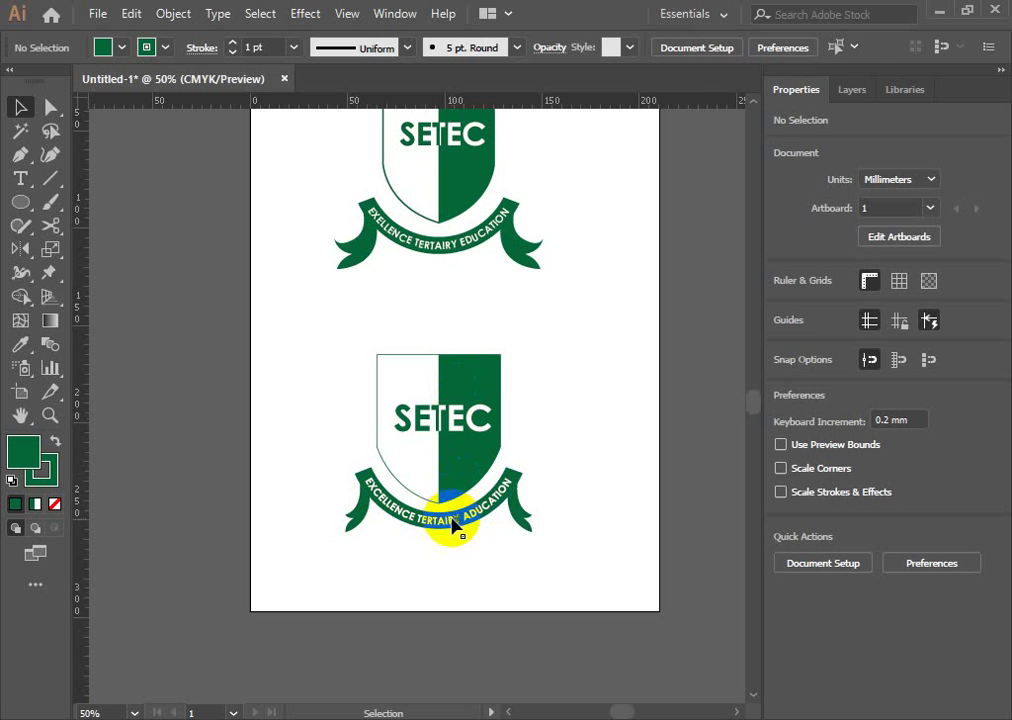
scroll(452, 522, up, 1)
drag(322, 254, 542, 427)
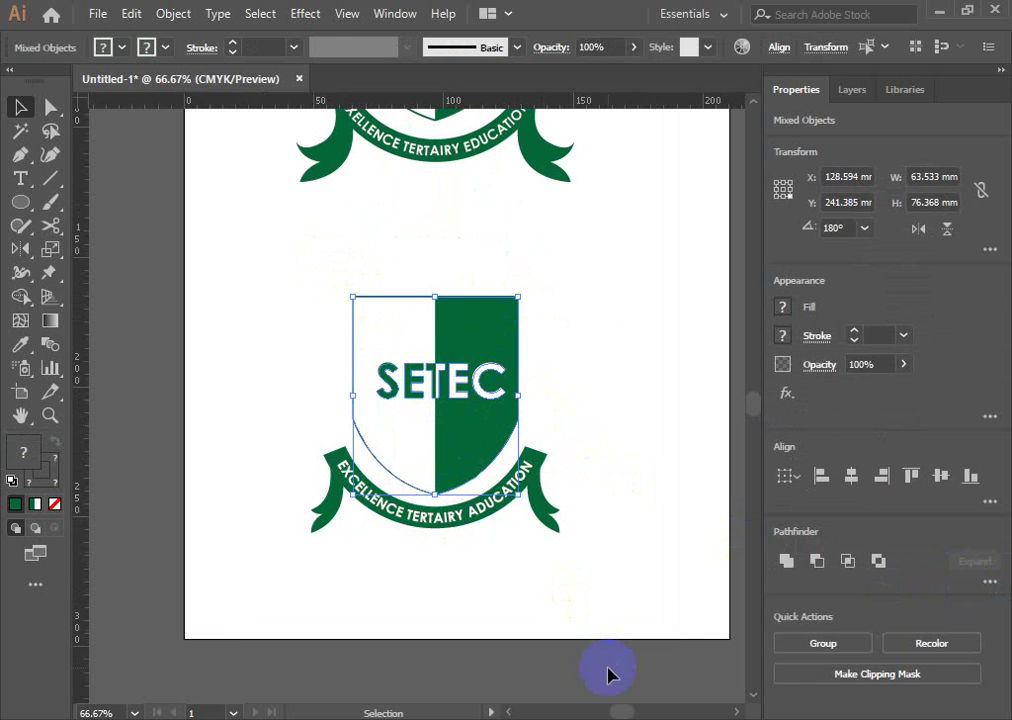
Nudge the lower shield's left-side anchors slightly to the right.
click(219, 309)
click(51, 107)
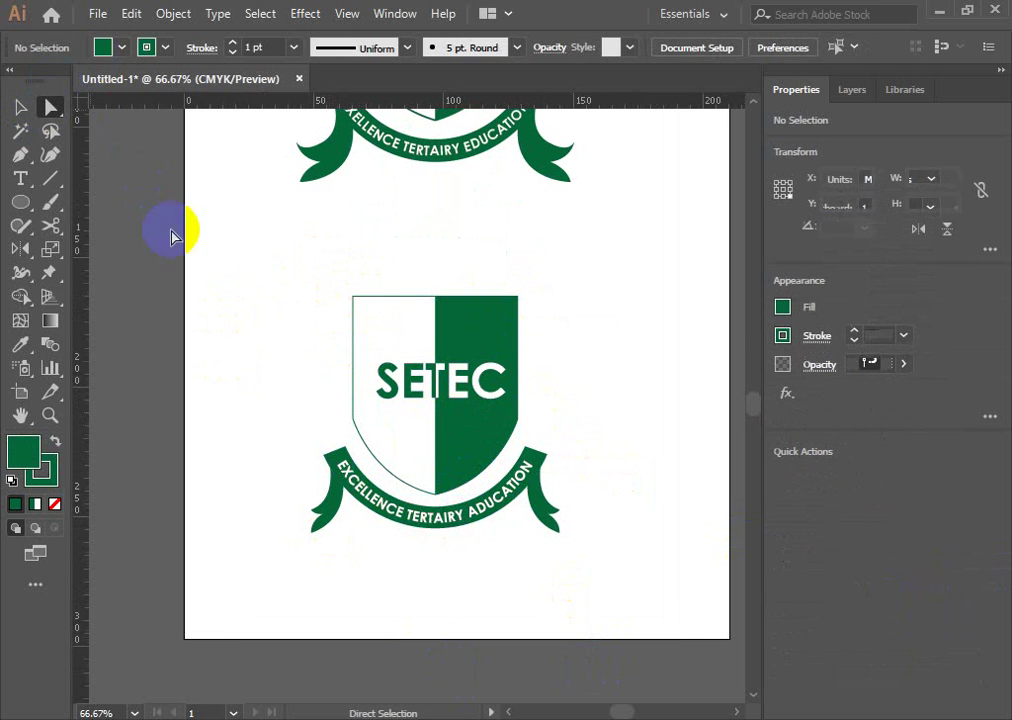
drag(320, 272, 362, 430)
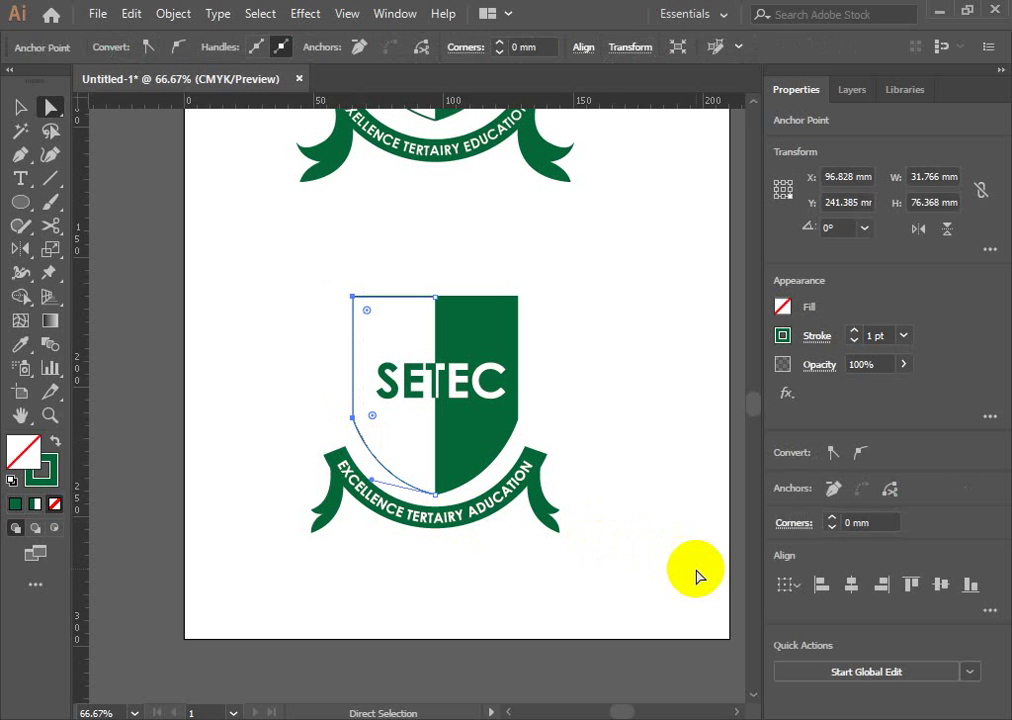
key(Right)
drag(556, 269, 516, 440)
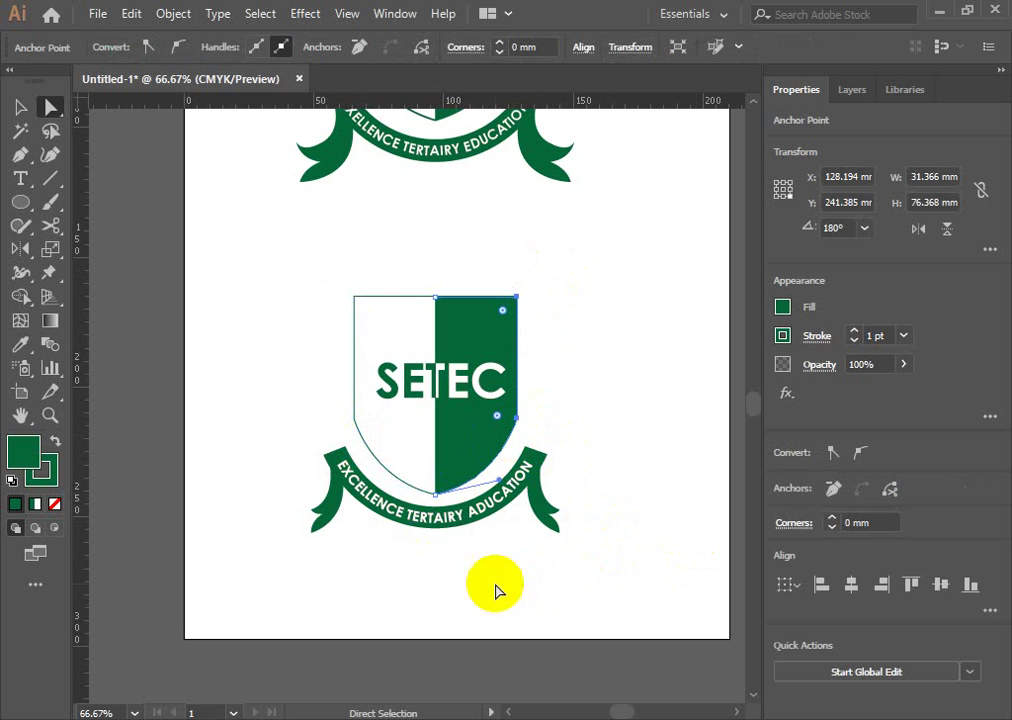
Narrow the whole lower shield from its right side to about 59.7 mm wide.
click(20, 106)
click(454, 228)
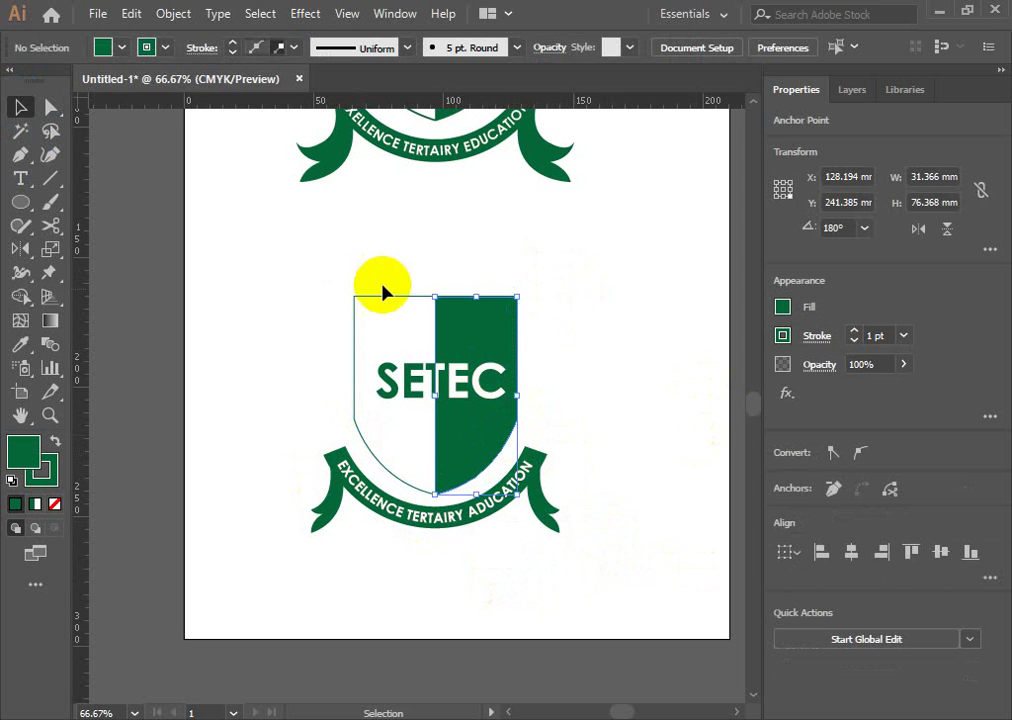
mouse_move(293, 258)
mouse_down()
mouse_move(457, 321)
mouse_move(626, 335)
mouse_up()
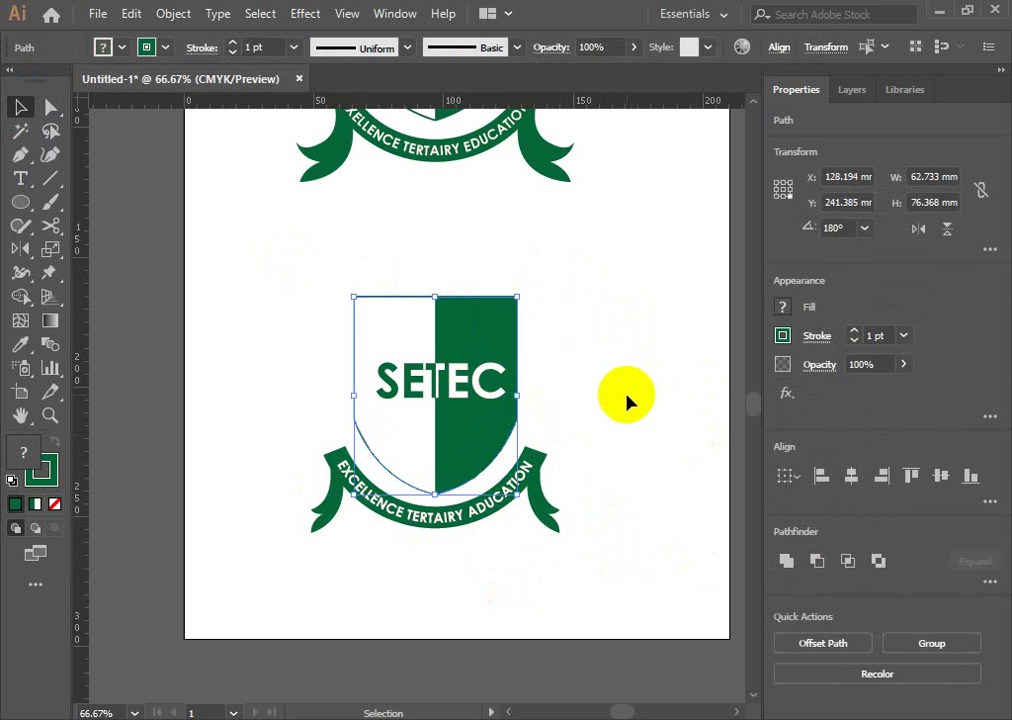
click(518, 400)
drag(517, 398, 512, 398)
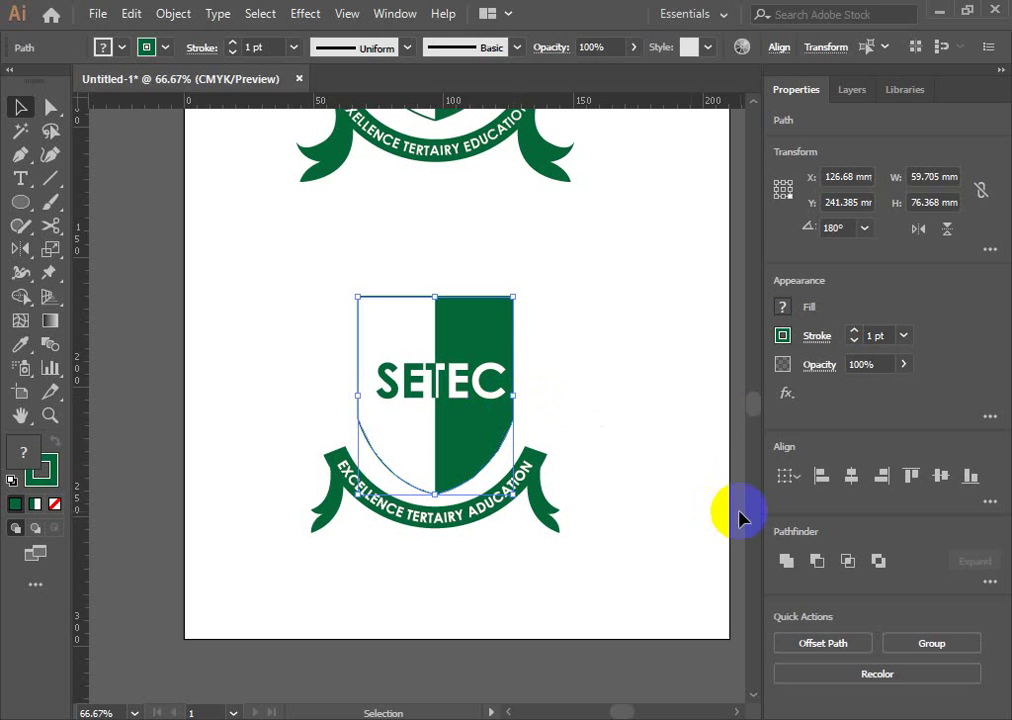
Deselect and scroll to review both finished logos stacked on the page.
click(666, 344)
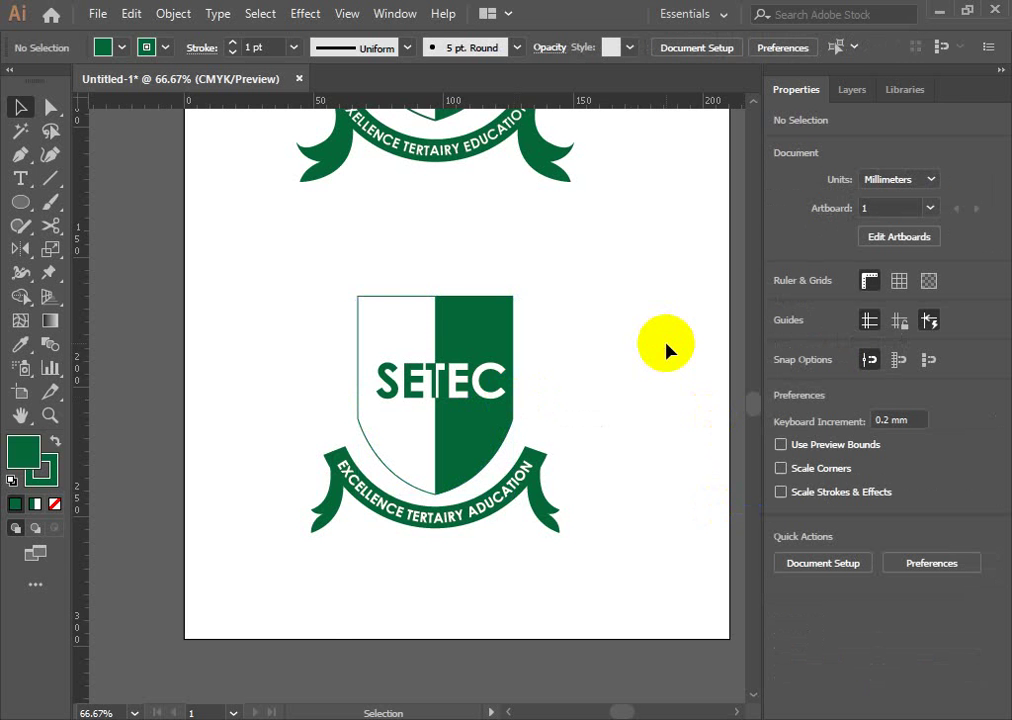
scroll(601, 503, up, 2)
scroll(457, 548, up, 3)
scroll(458, 540, down, 3)
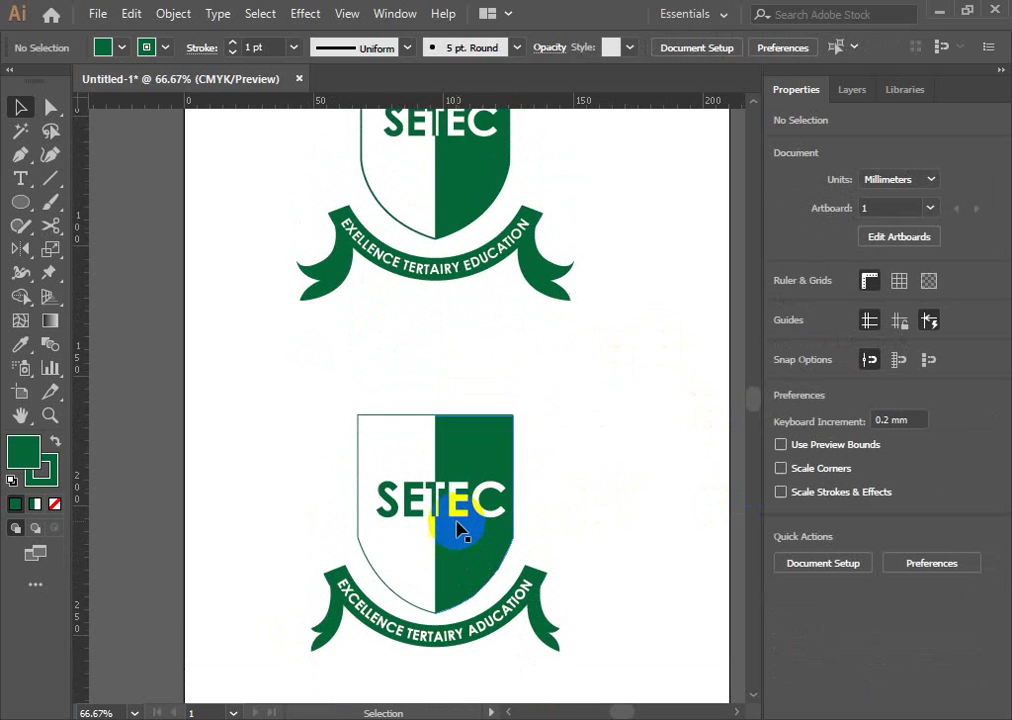
scroll(466, 528, down, 2)
scroll(418, 490, down, 3)
scroll(420, 495, up, 1)
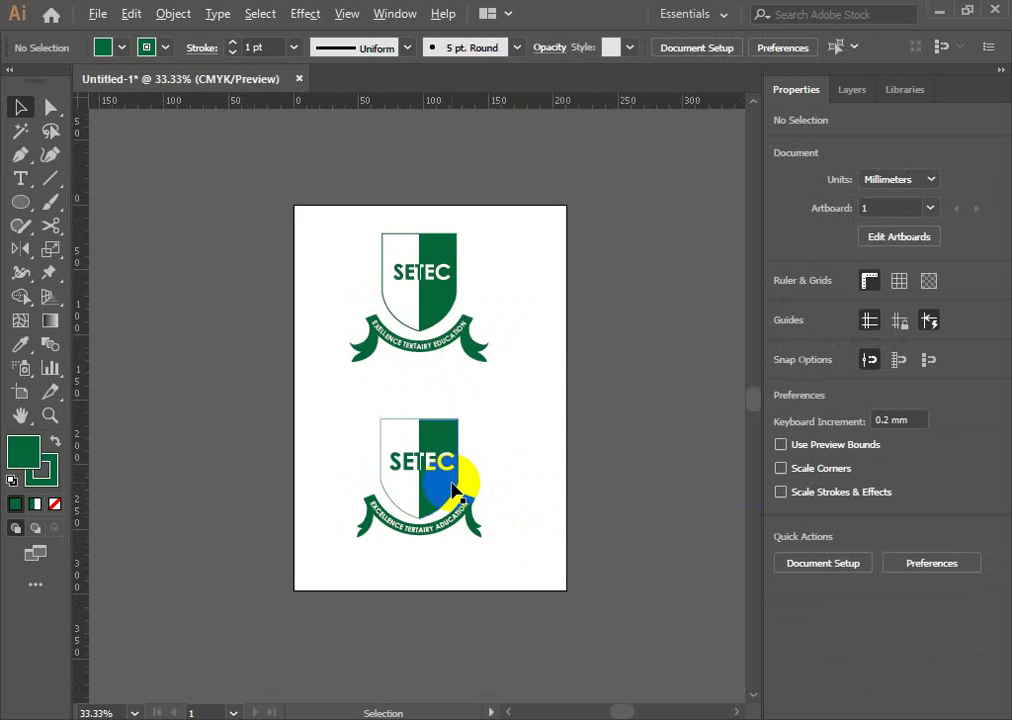
scroll(427, 535, up, 1)
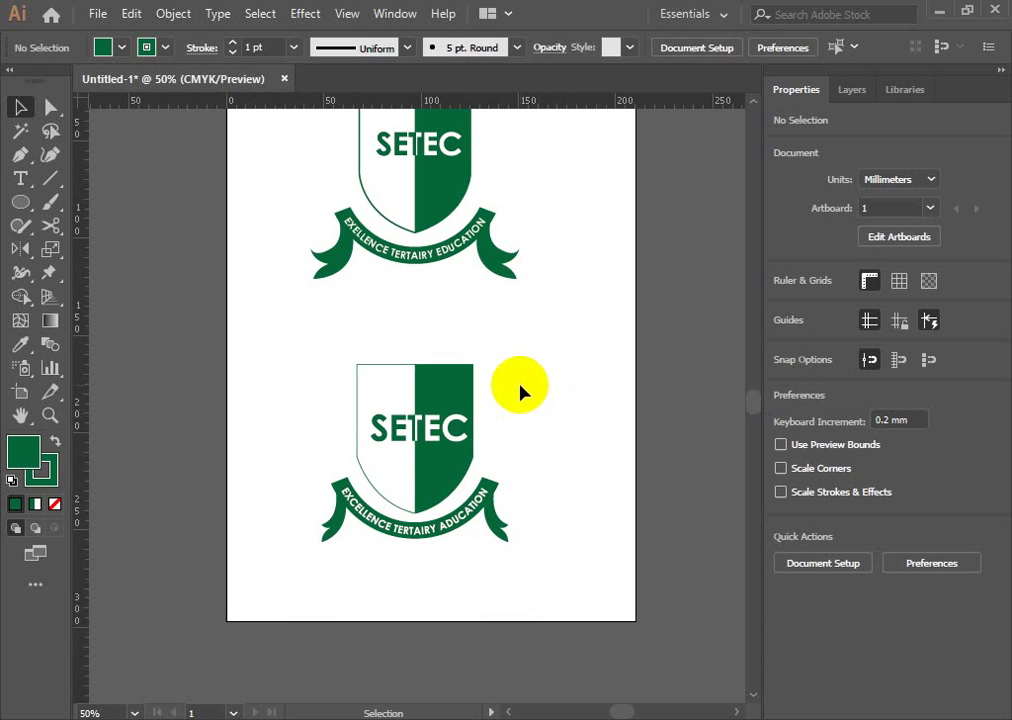
Start a File > Save and browse to the Lesson > ASD5 > ASD5-Illustrator folder.
click(98, 14)
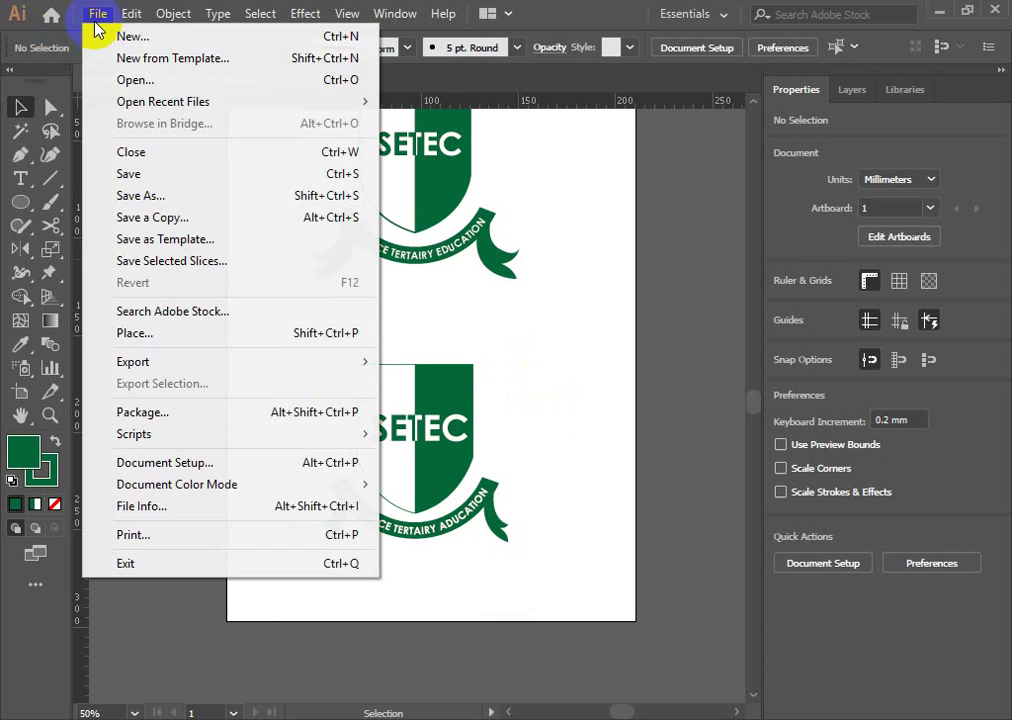
click(134, 177)
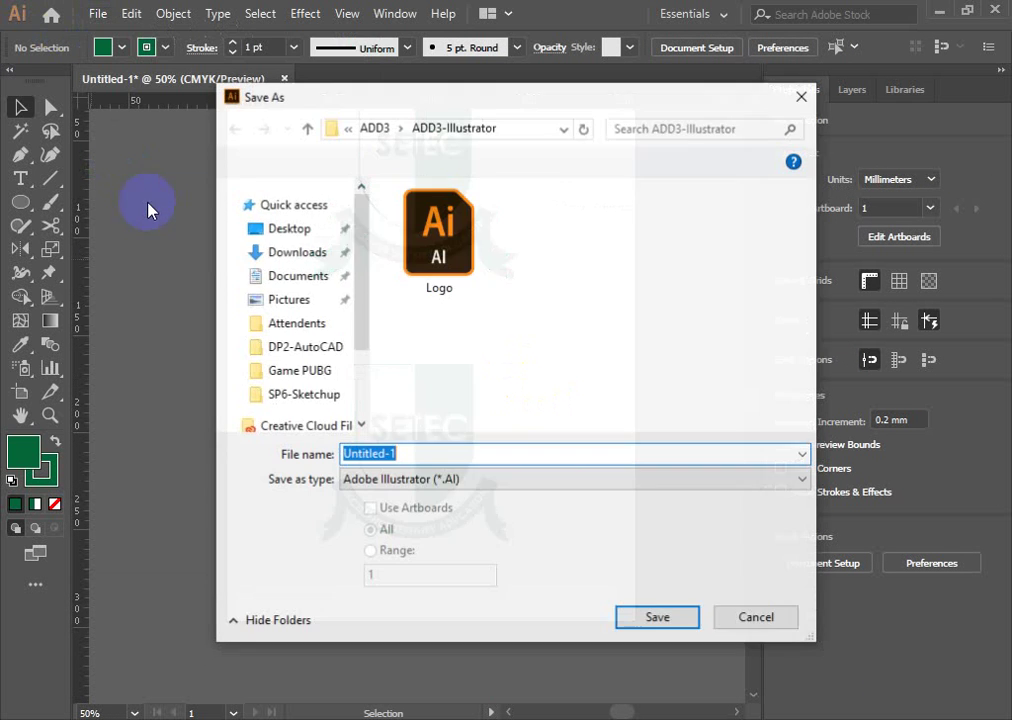
click(370, 128)
click(378, 128)
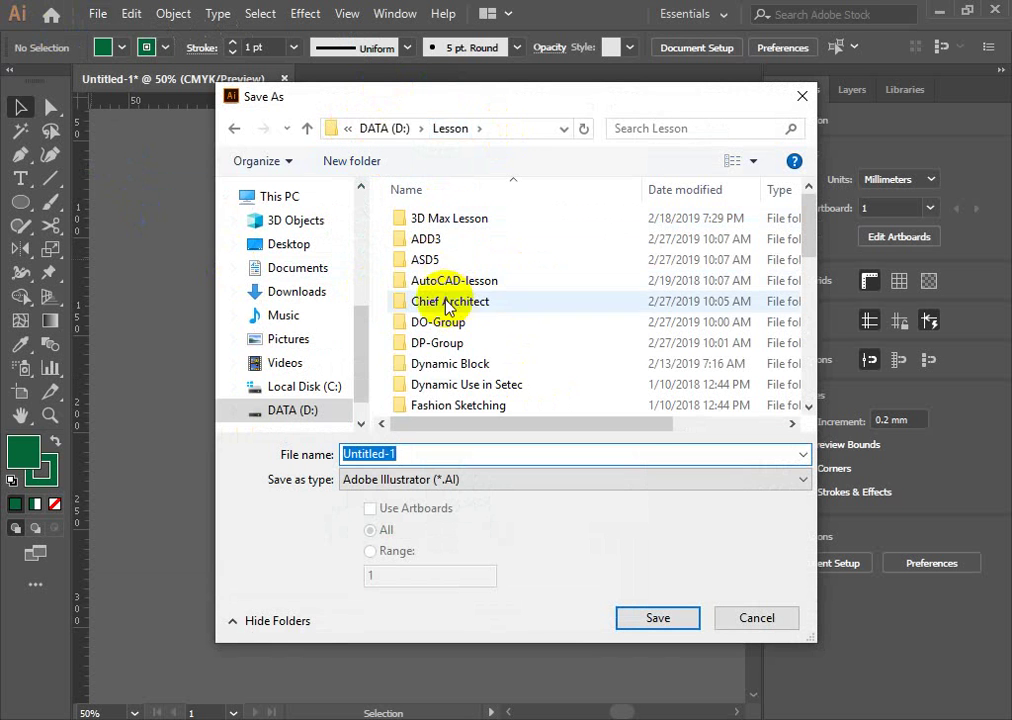
double_click(437, 262)
double_click(434, 244)
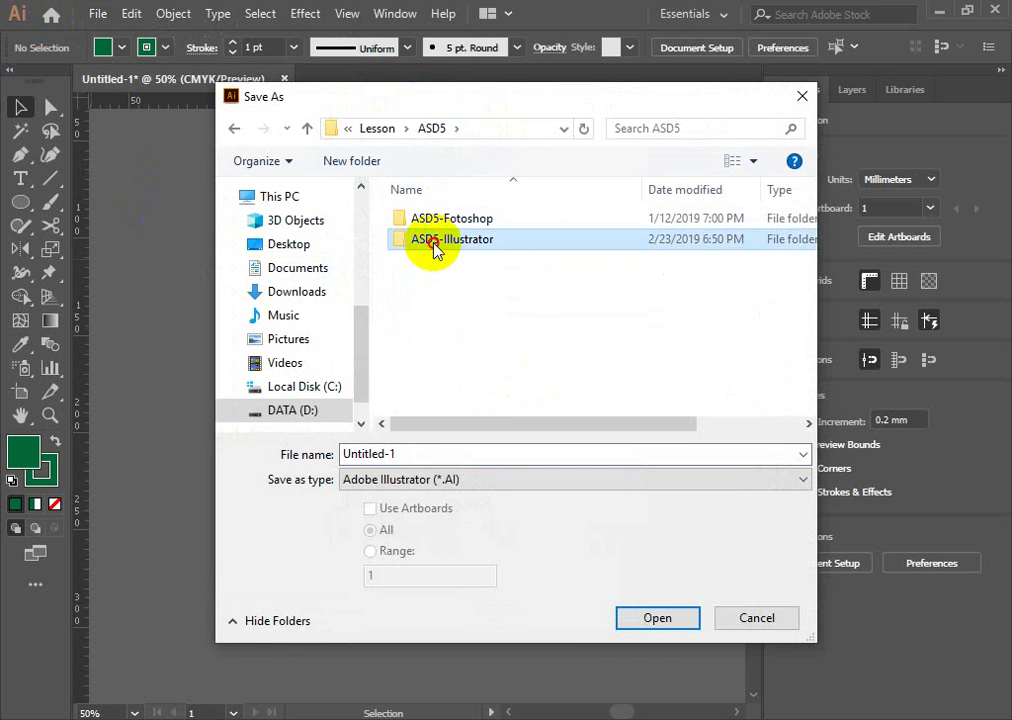
Name the file 'SETEC Logo' and save it with default Illustrator options.
click(402, 479)
click(405, 456)
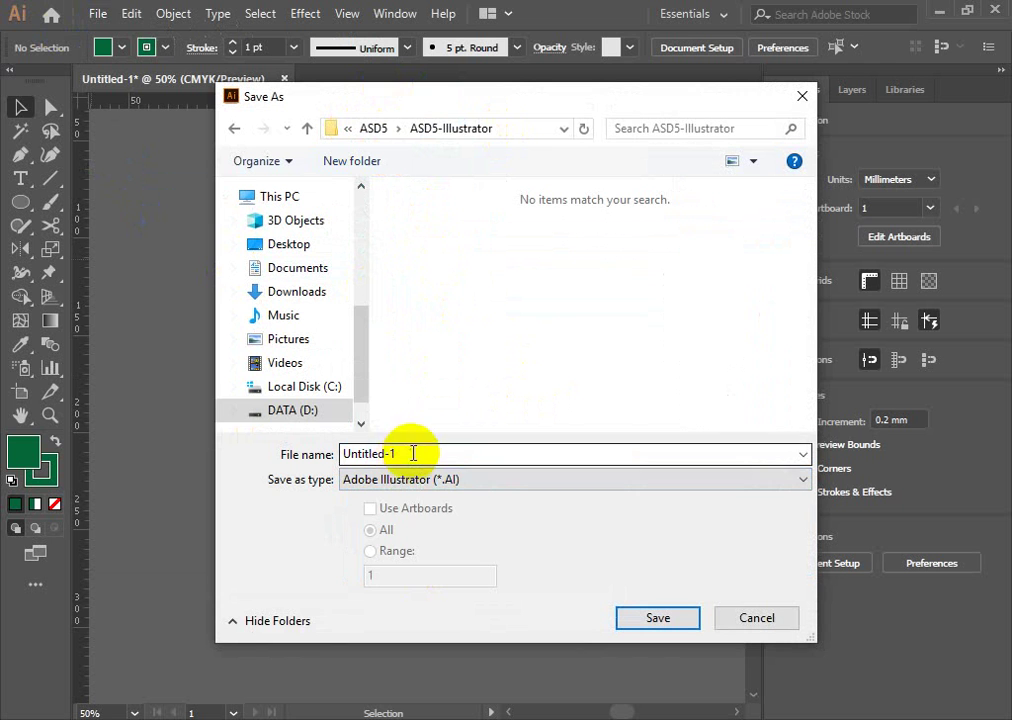
drag(413, 454, 305, 452)
text(S)
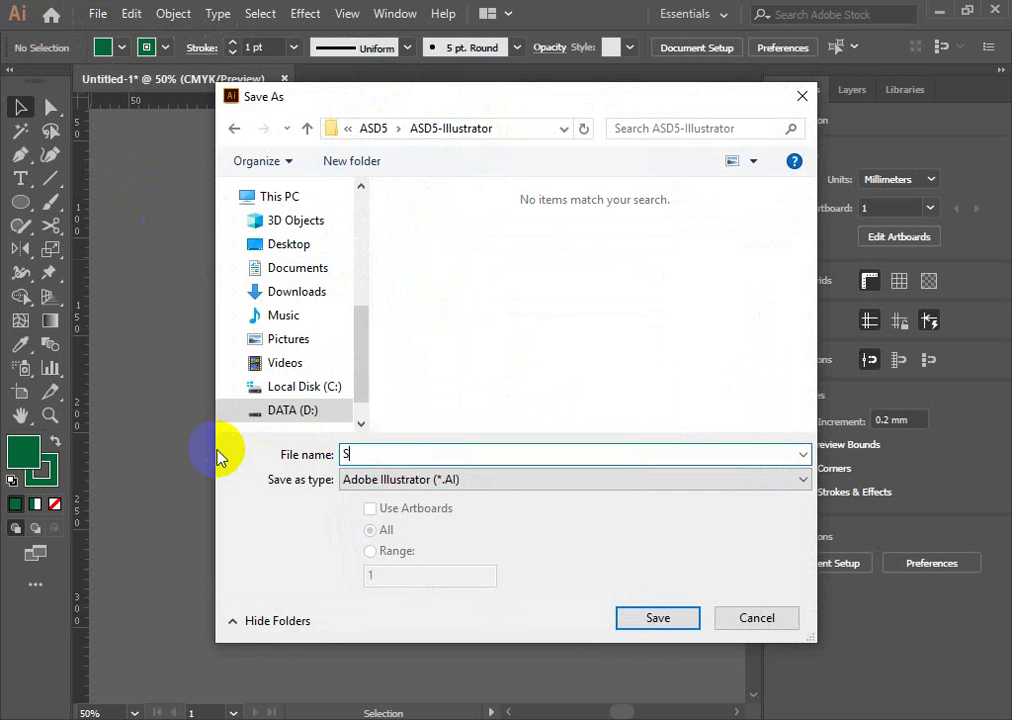
text(ETEC Lo)
text(go)
click(656, 614)
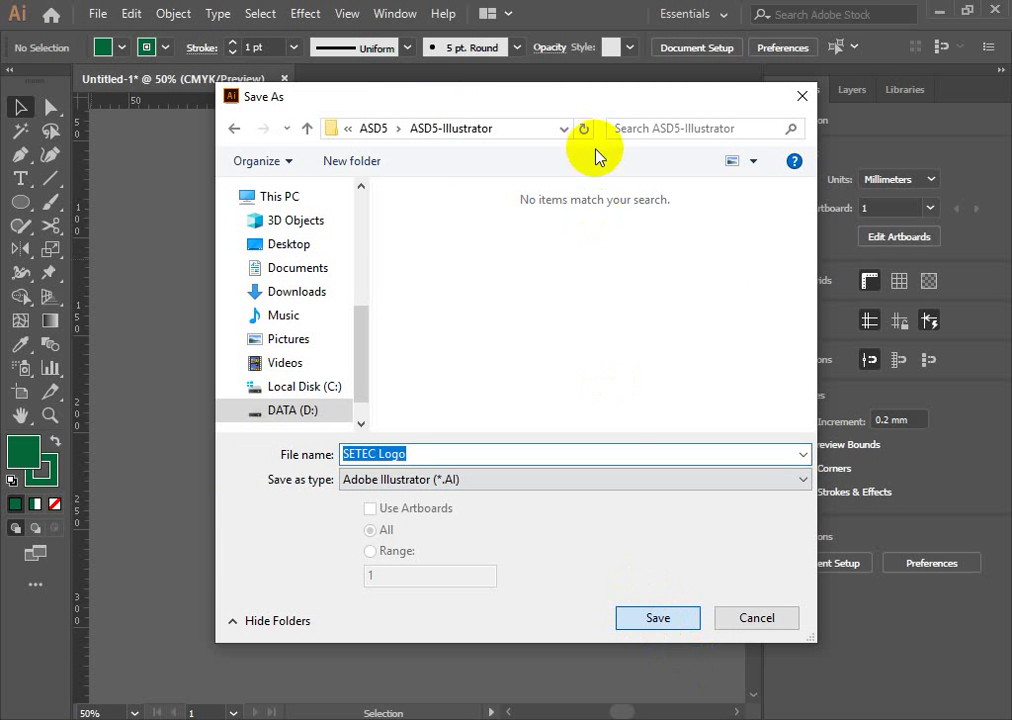
click(656, 617)
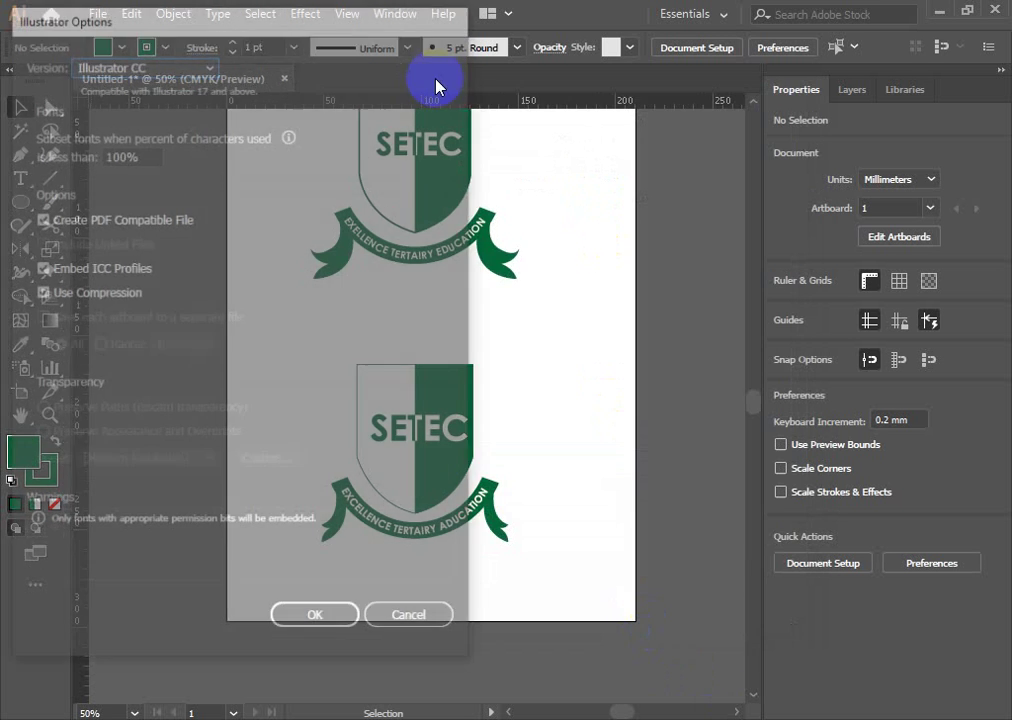
click(328, 615)
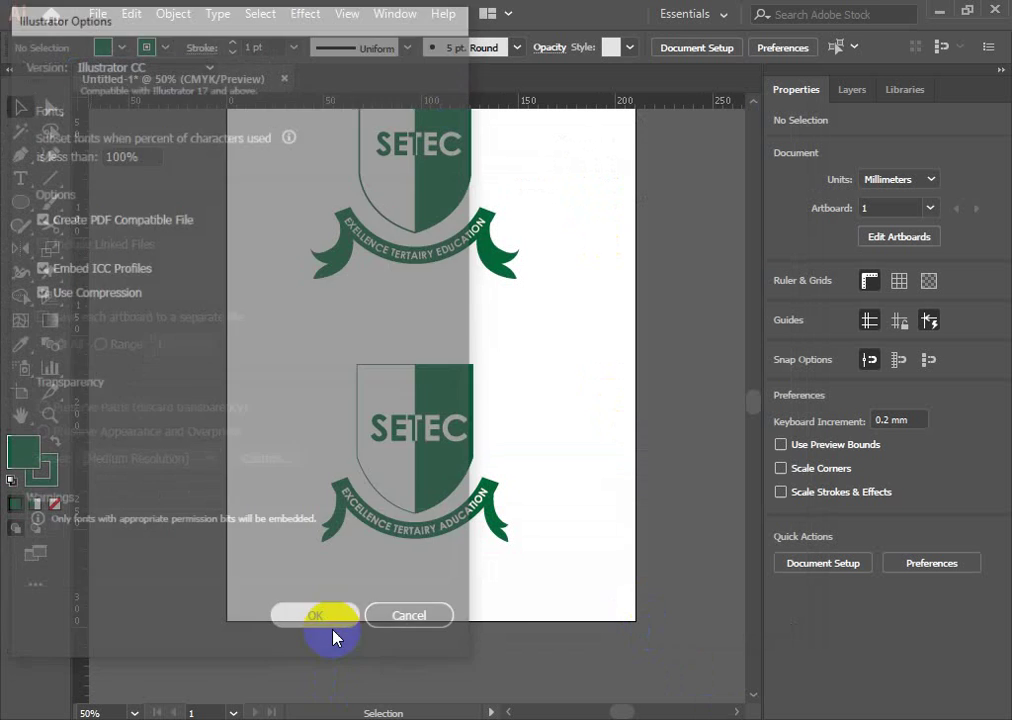